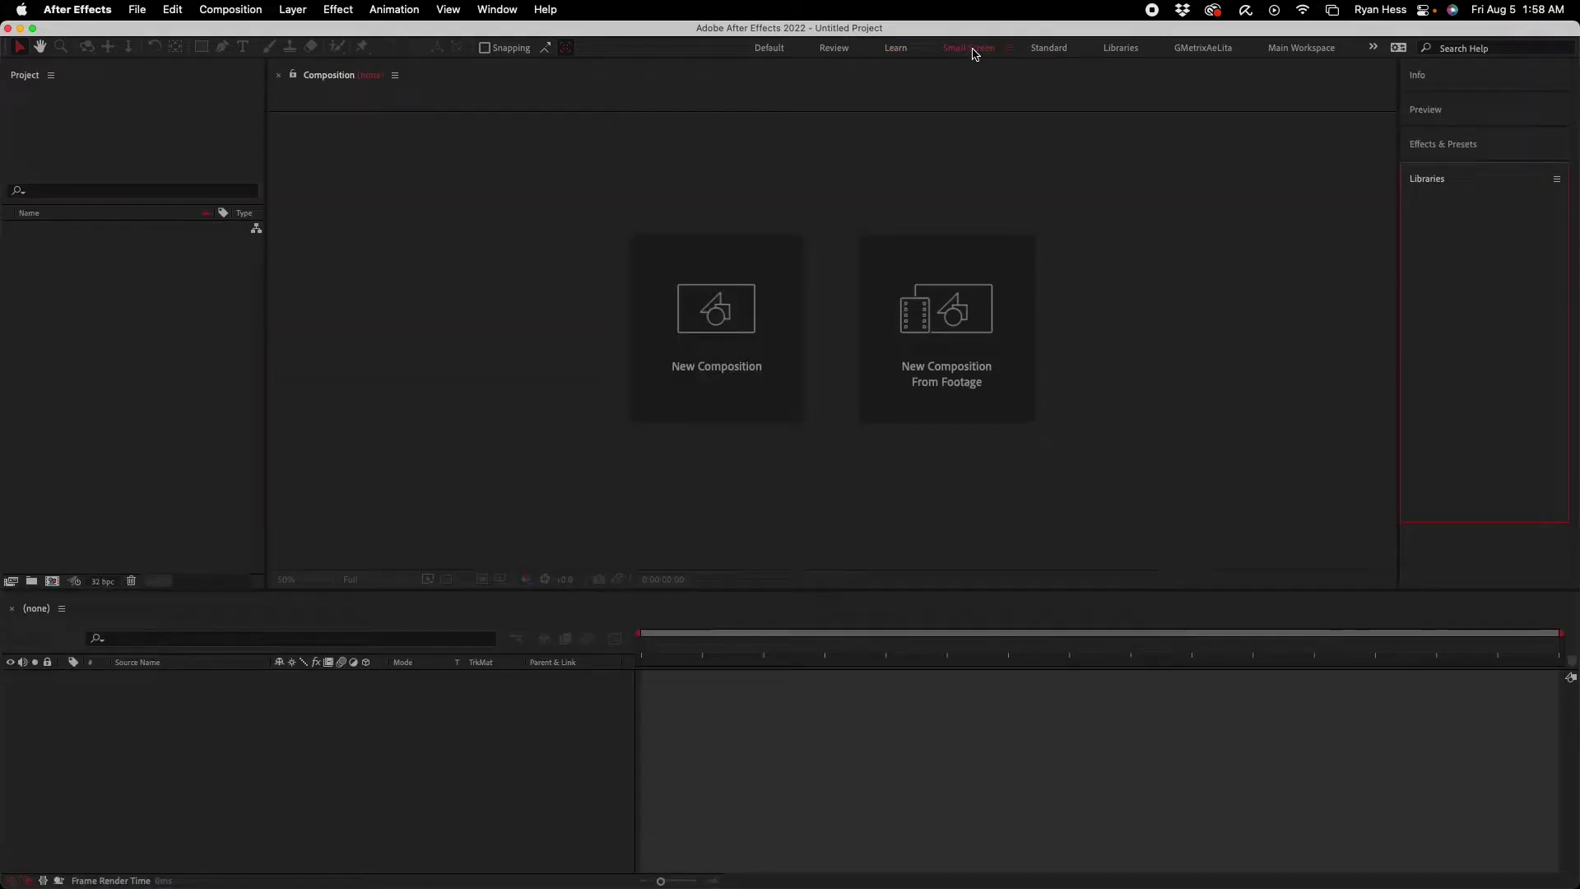
Step: Look through the Standard, Libraries and Main Workspace layouts, and switch to the Default workspace
{"action": "left_click", "coordinate": [1049, 50]}
{"action": "left_click", "coordinate": [1121, 48]}
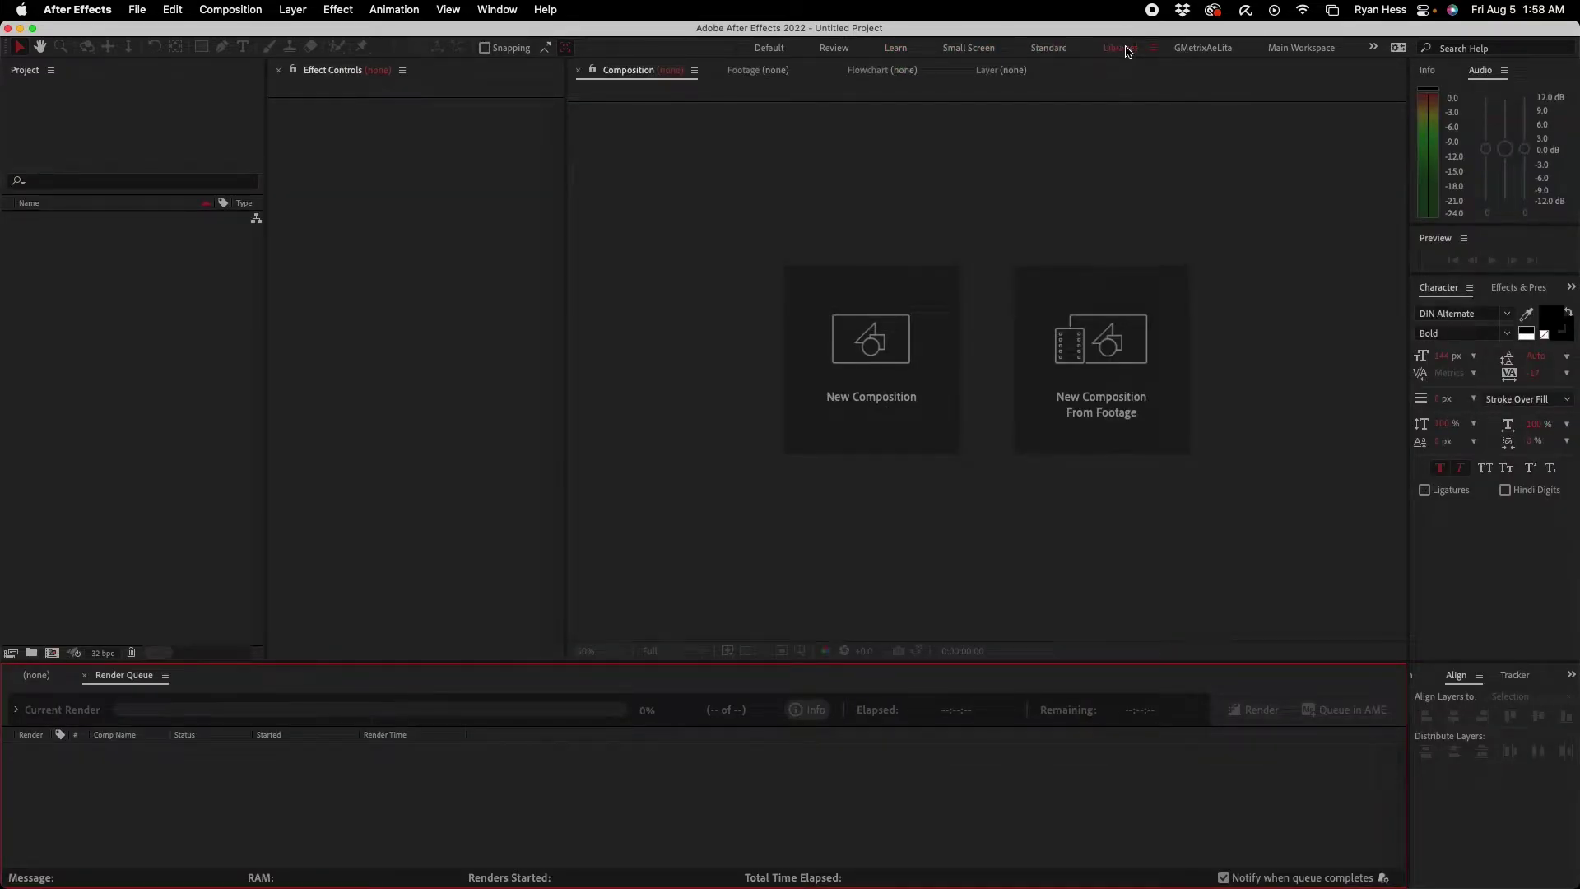
{"action": "left_click", "coordinate": [1307, 50]}
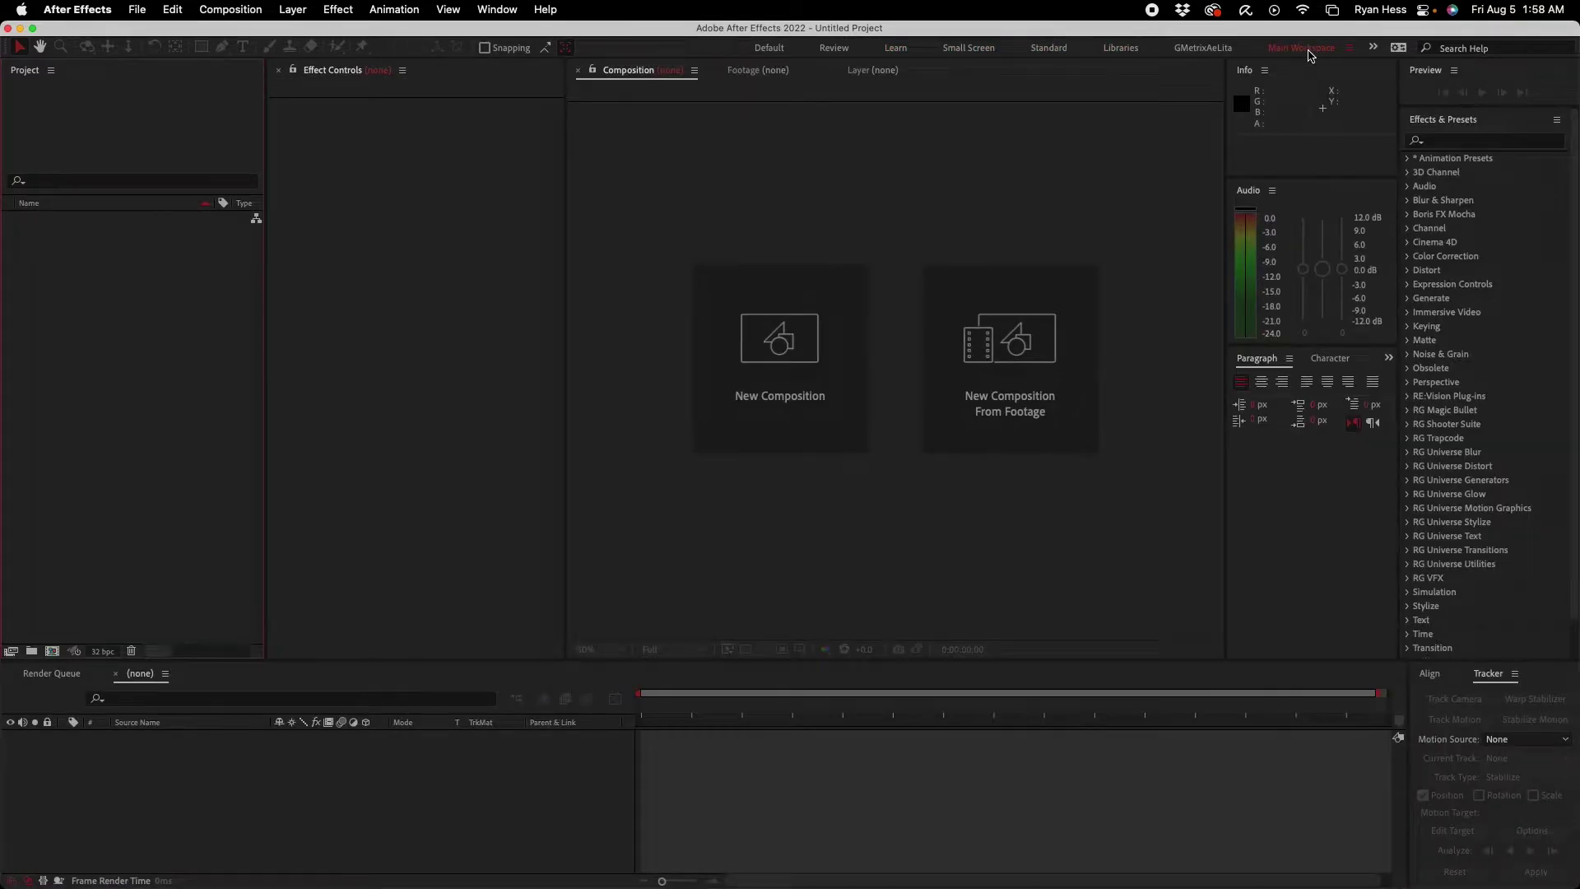
{"action": "left_click", "coordinate": [509, 10]}
{"action": "mouse_move", "coordinate": [543, 34]}
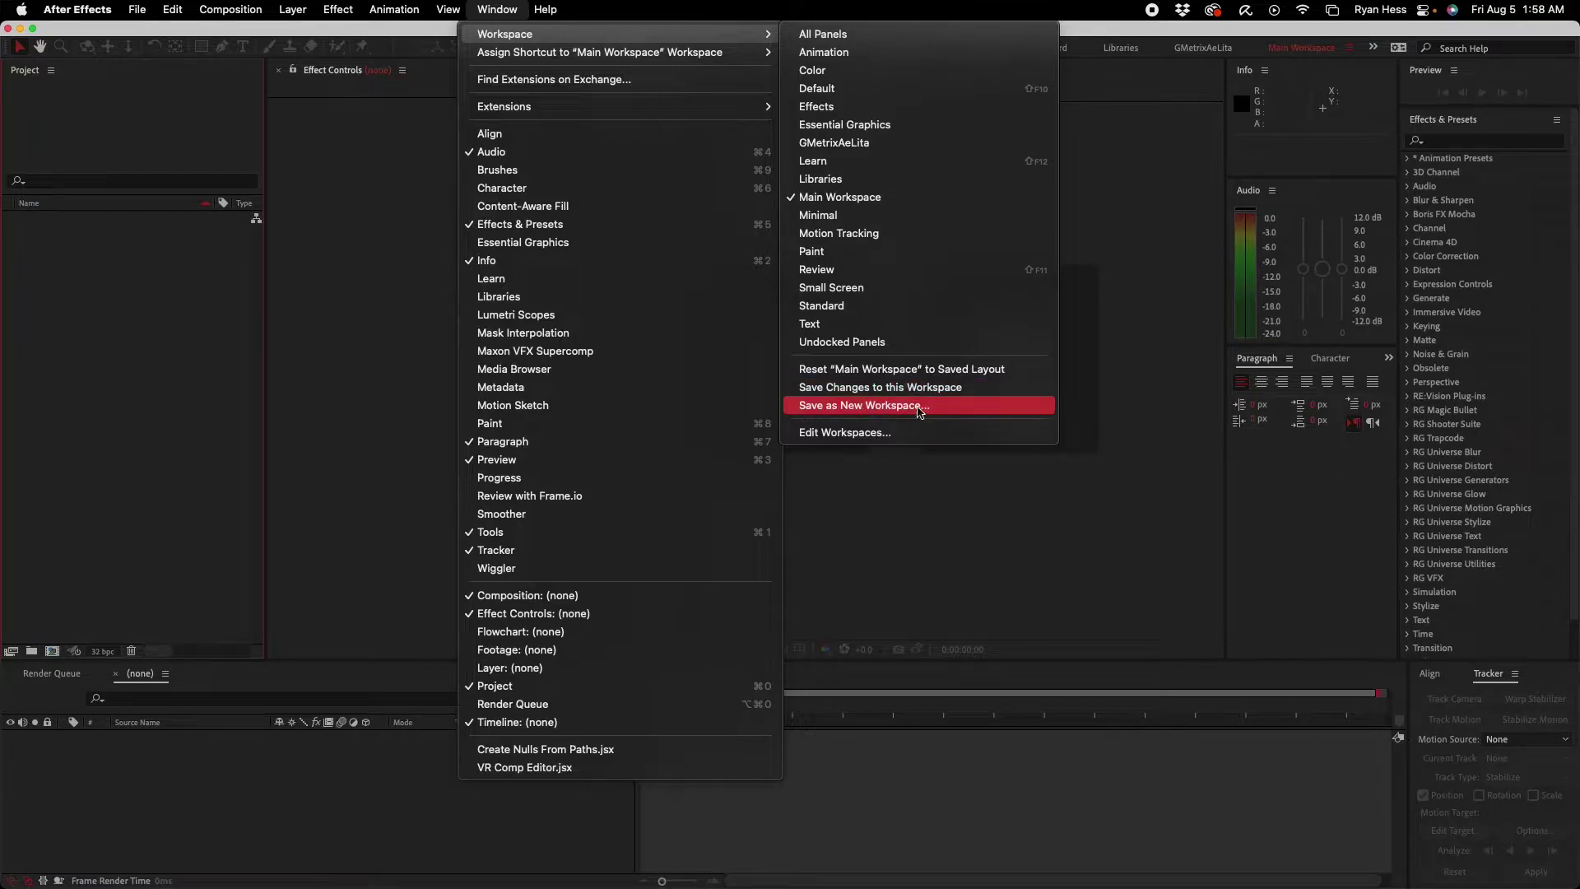
{"action": "left_click", "coordinate": [498, 8]}
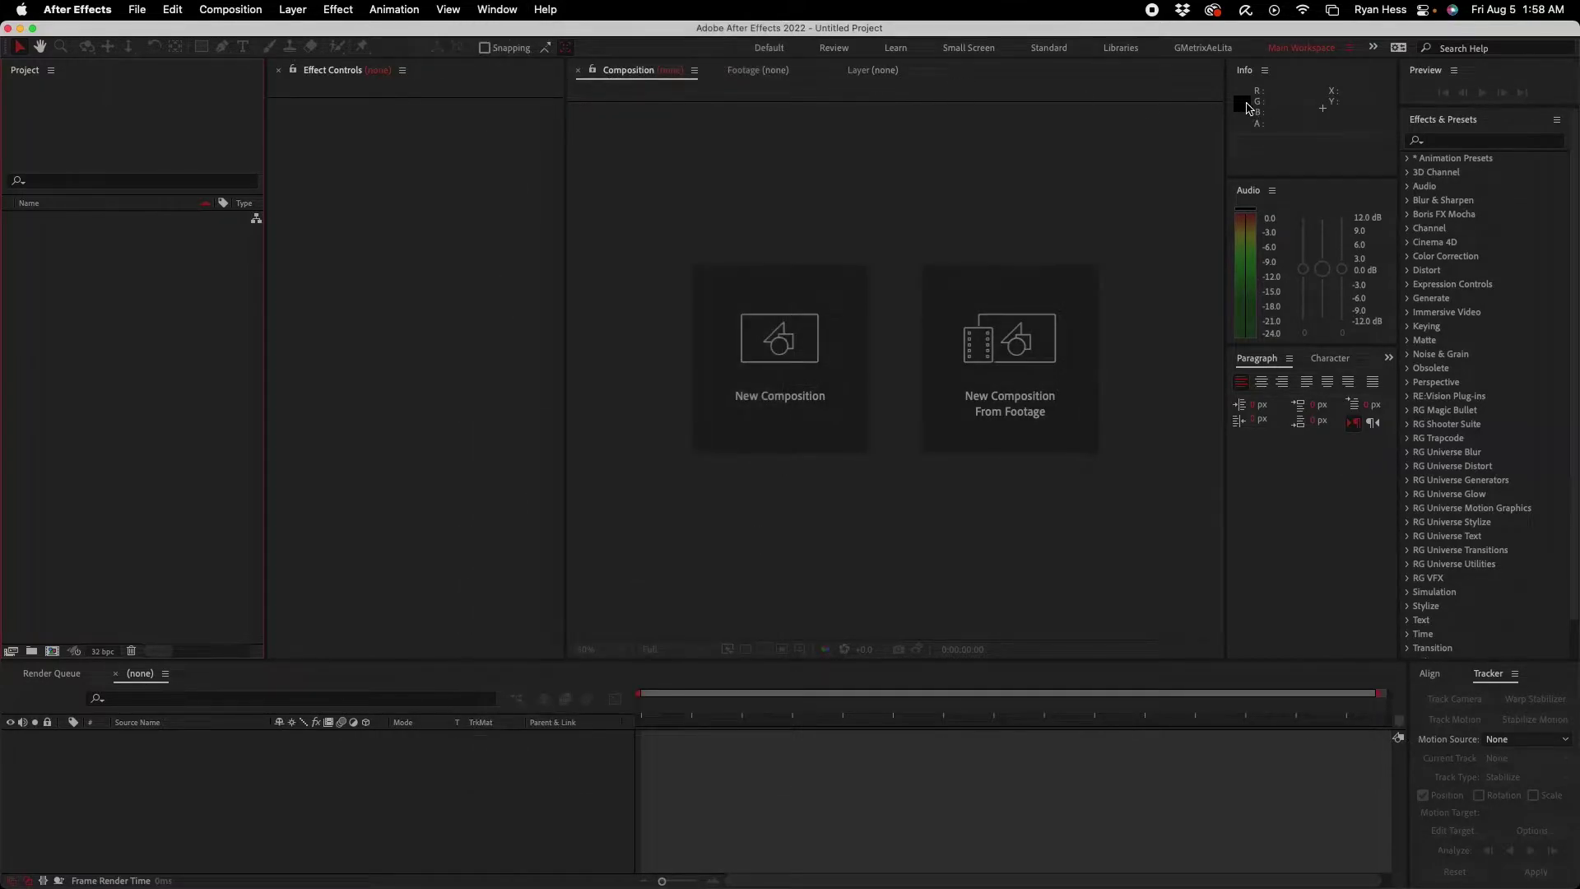
{"action": "left_click", "coordinate": [768, 47]}
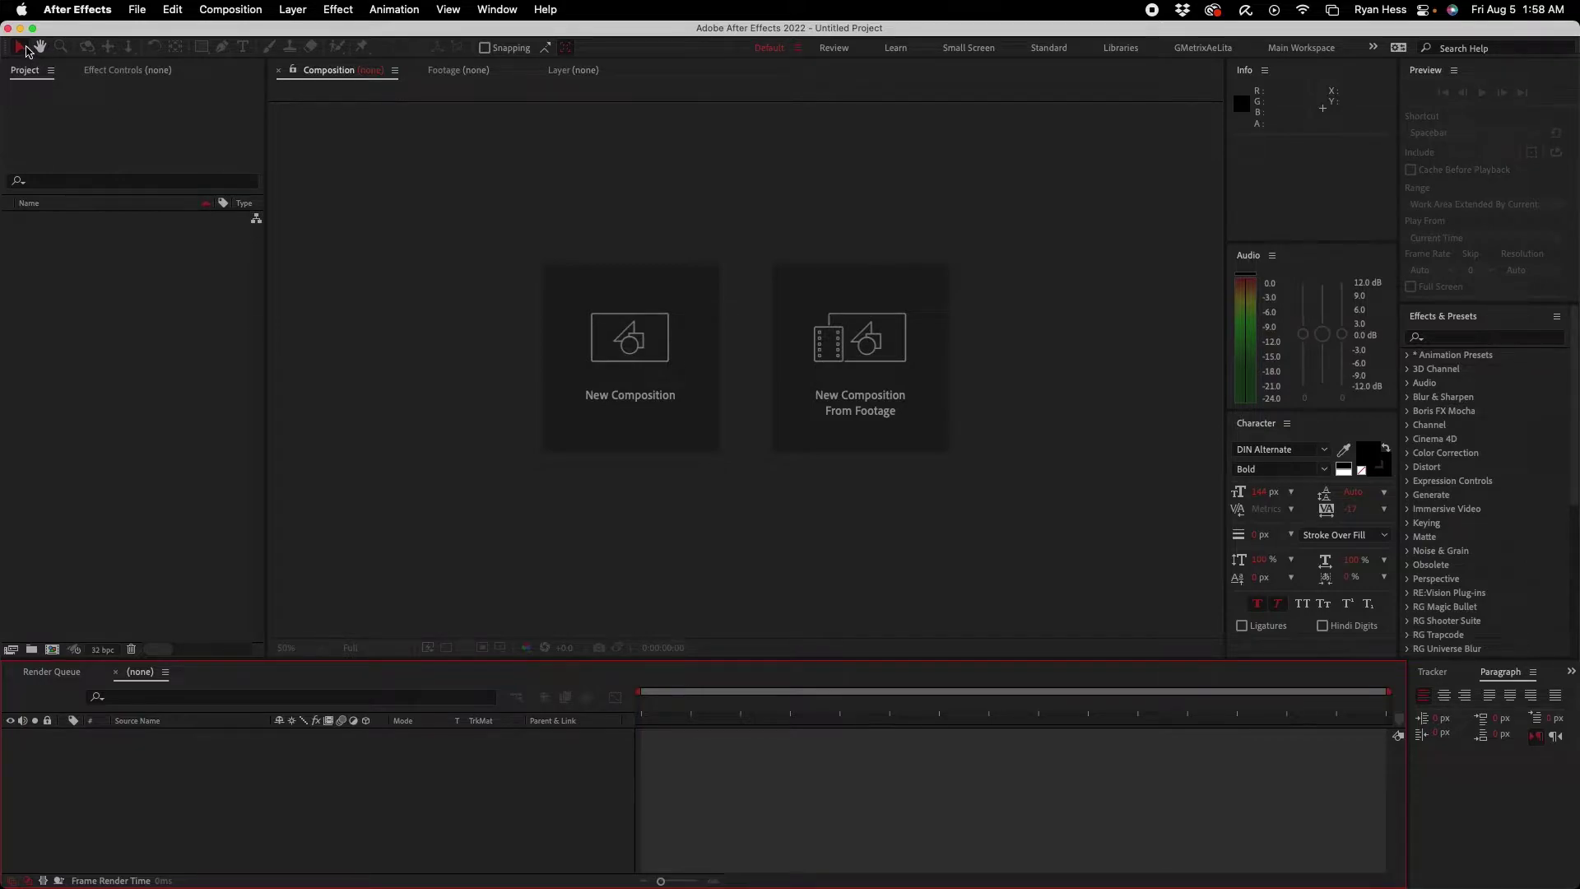
Step: Pan and zoom around Comp 1 with the Hand tool, and fit the composition to the viewer
{"action": "left_click", "coordinate": [40, 48]}
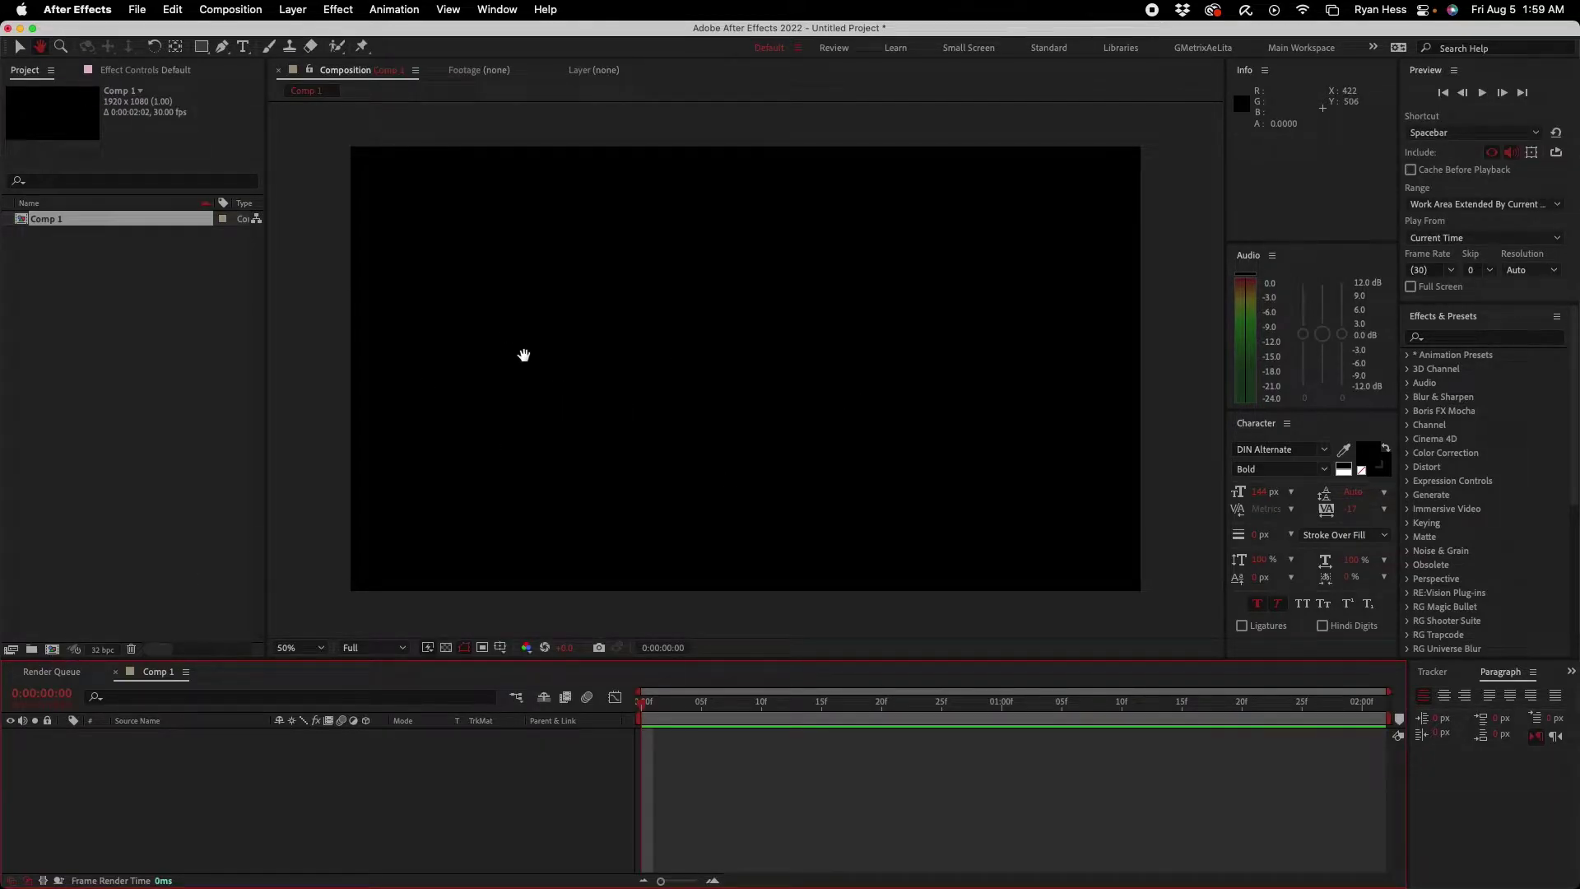
{"action": "left_click_drag", "start_coordinate": [873, 318], "coordinate": [881, 251]}
{"action": "scroll", "coordinate": [713, 367], "scroll_direction": "up", "scroll_amount": 4}
{"action": "left_click", "coordinate": [1189, 674]}
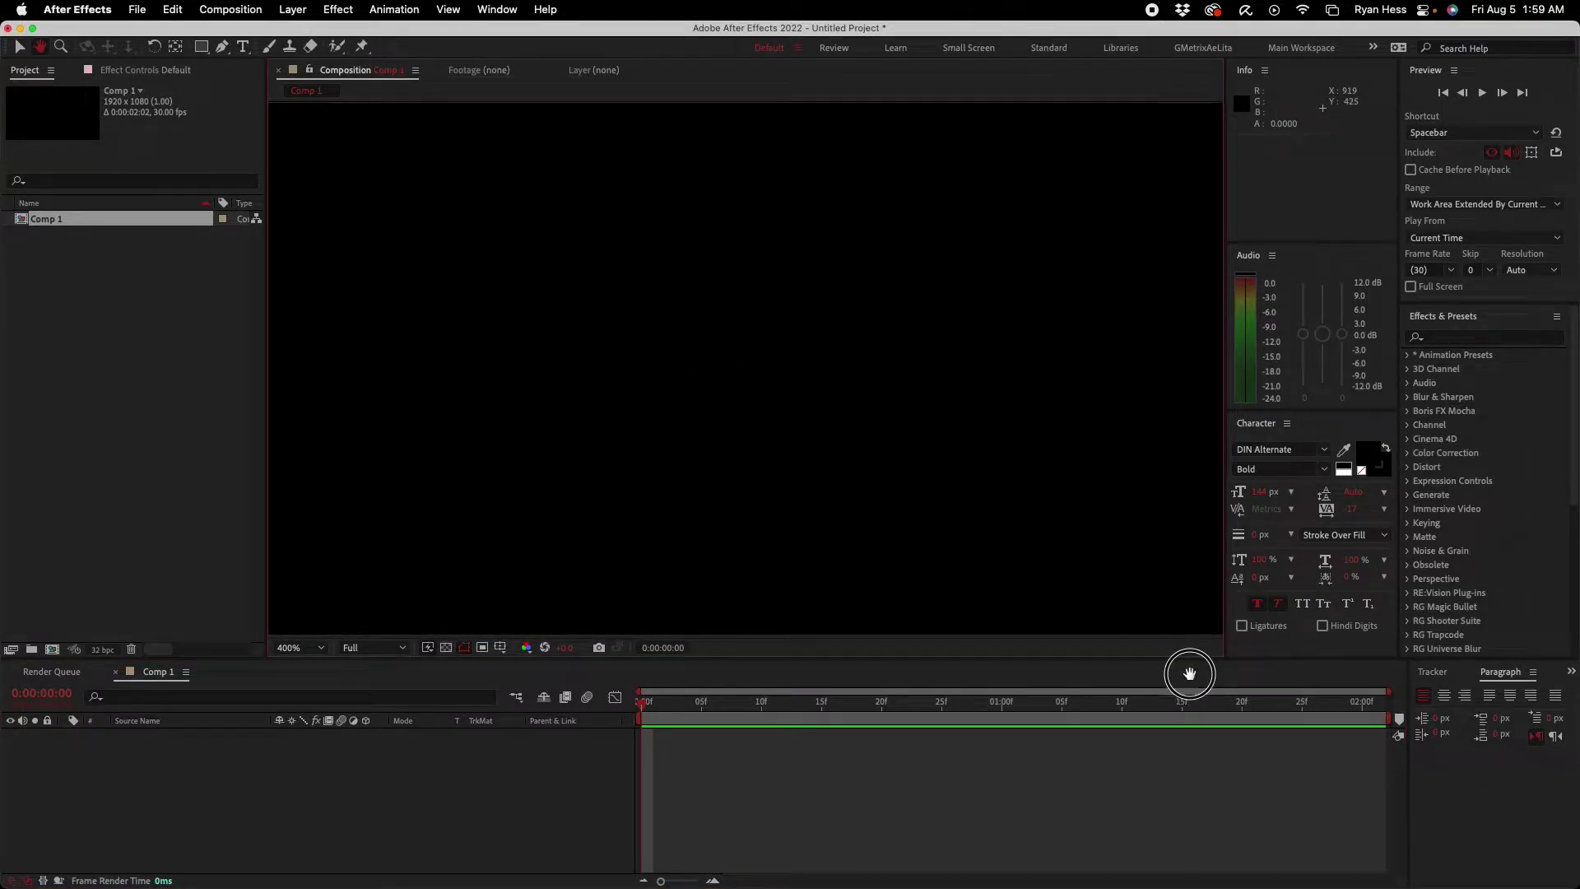
{"action": "scroll", "coordinate": [795, 449], "scroll_direction": "down", "scroll_amount": 2}
{"action": "left_click_drag", "start_coordinate": [794, 449], "coordinate": [953, 310]}
{"action": "key", "text": "shift+slash"}
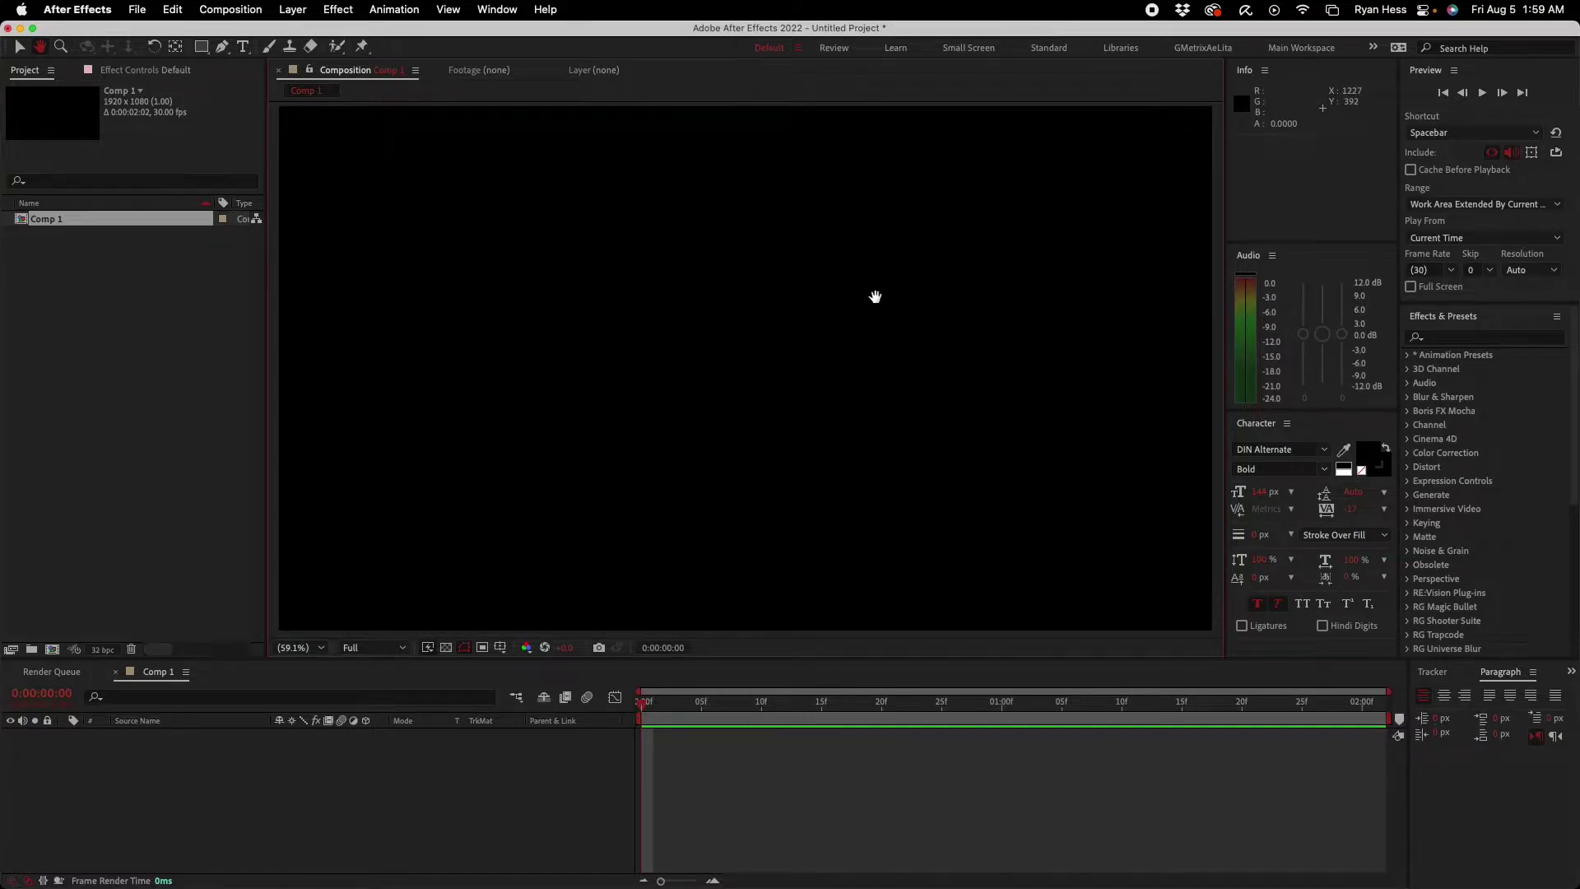
Step: Activate the Selection tool, zoom the composition out to 25%, and zoom back in to 50%
{"action": "key", "text": "v"}
{"action": "key", "text": "comma"}
{"action": "key", "text": "comma"}
{"action": "key", "text": "comma"}
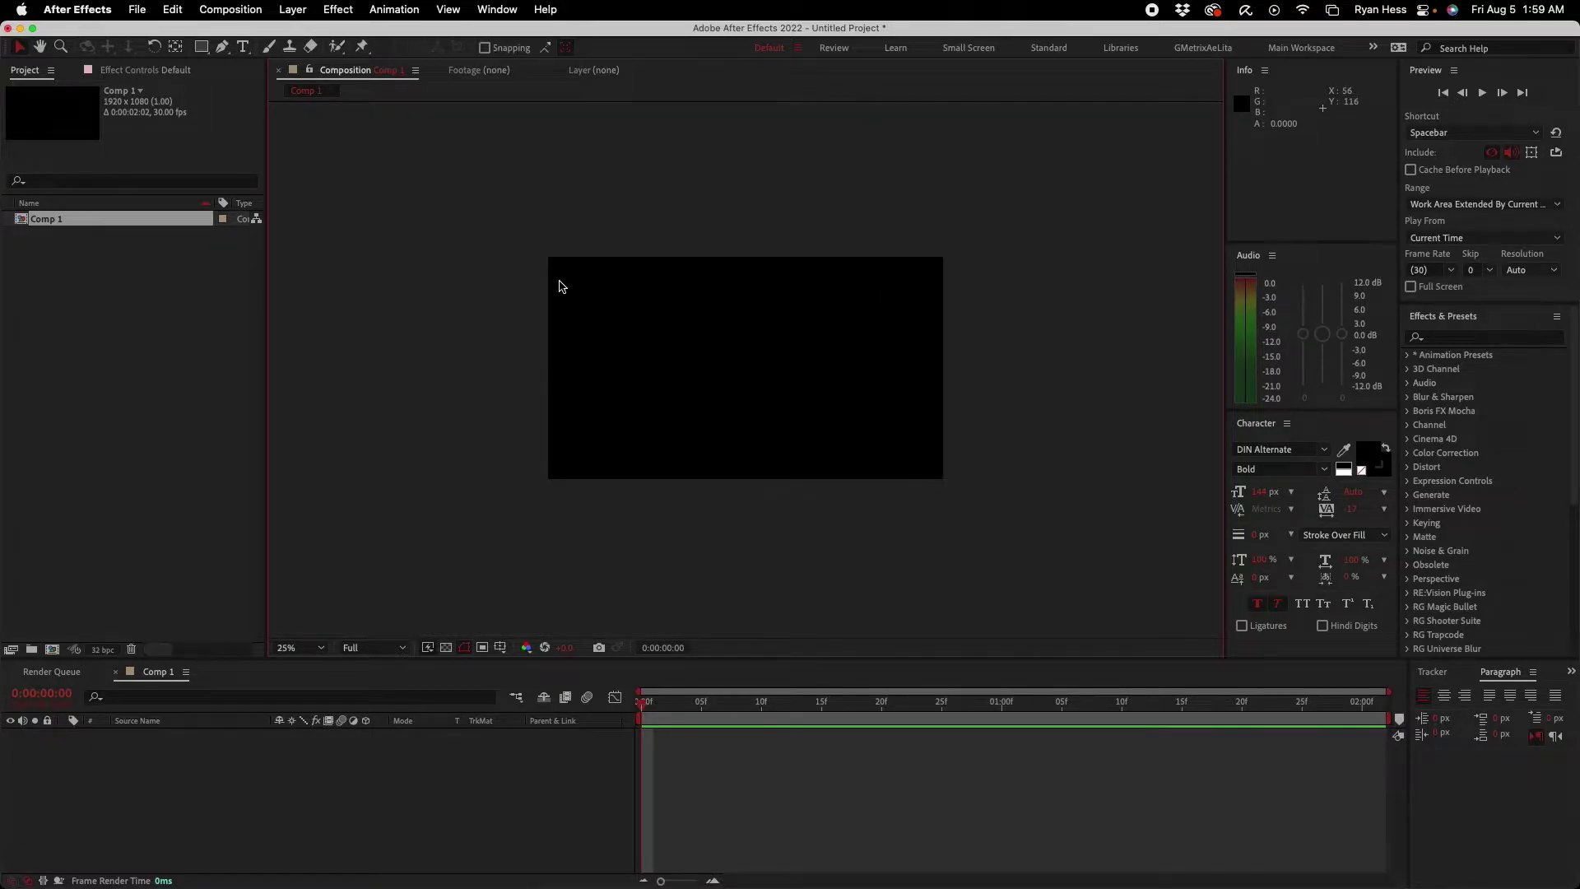
{"action": "key", "text": "period"}
{"action": "key", "text": "period"}
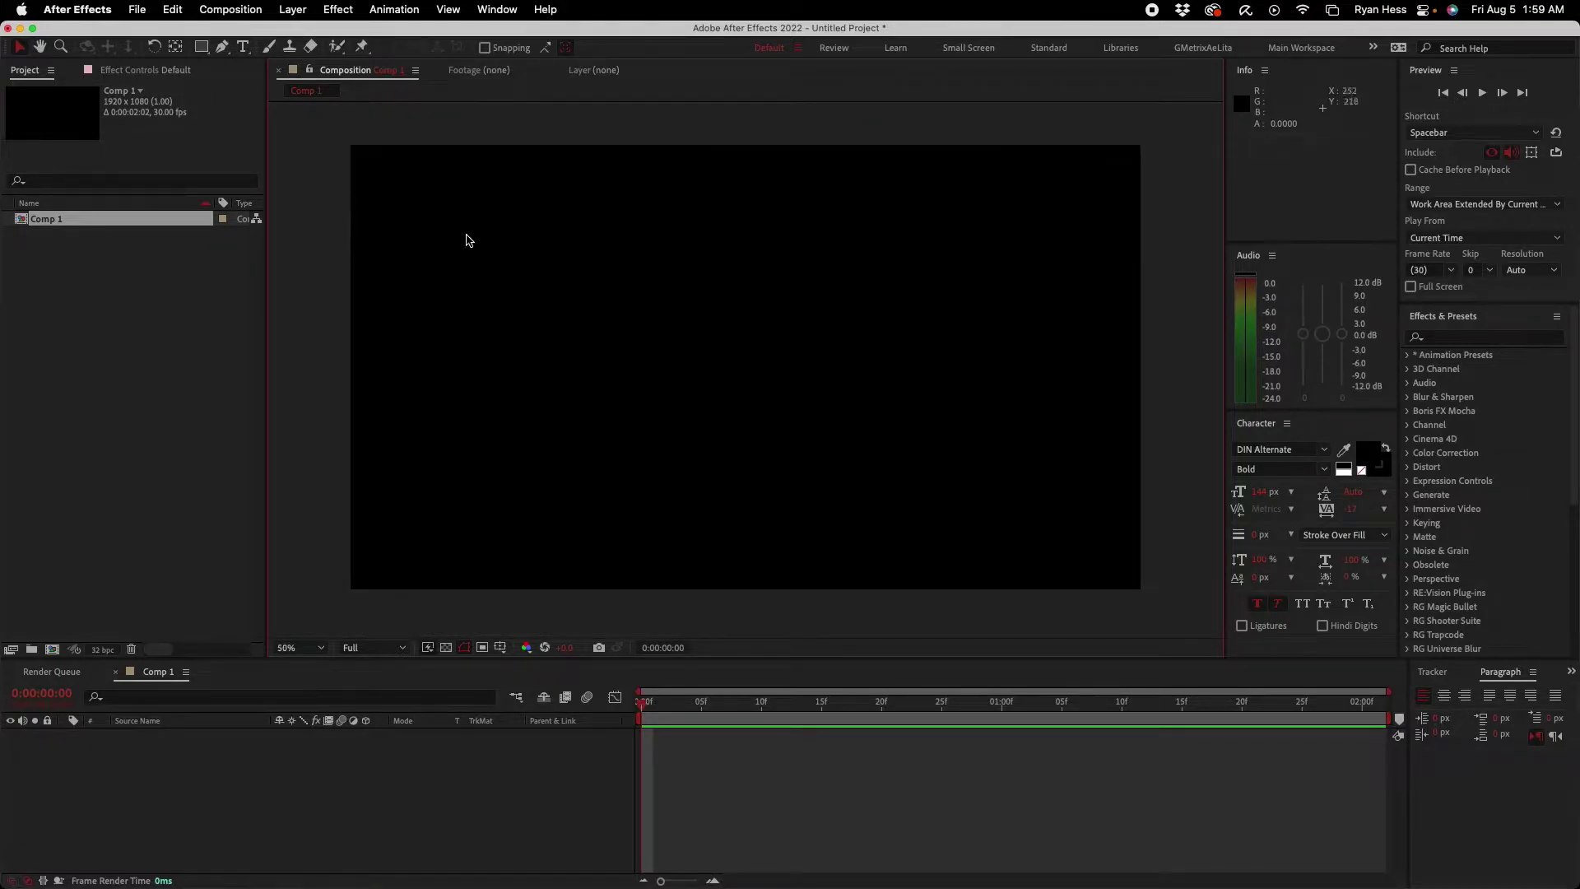
Step: Zoom in and out of the composition with the Zoom tool, and fit it to the viewer
{"action": "left_click", "coordinate": [61, 49]}
{"action": "left_click", "coordinate": [680, 367]}
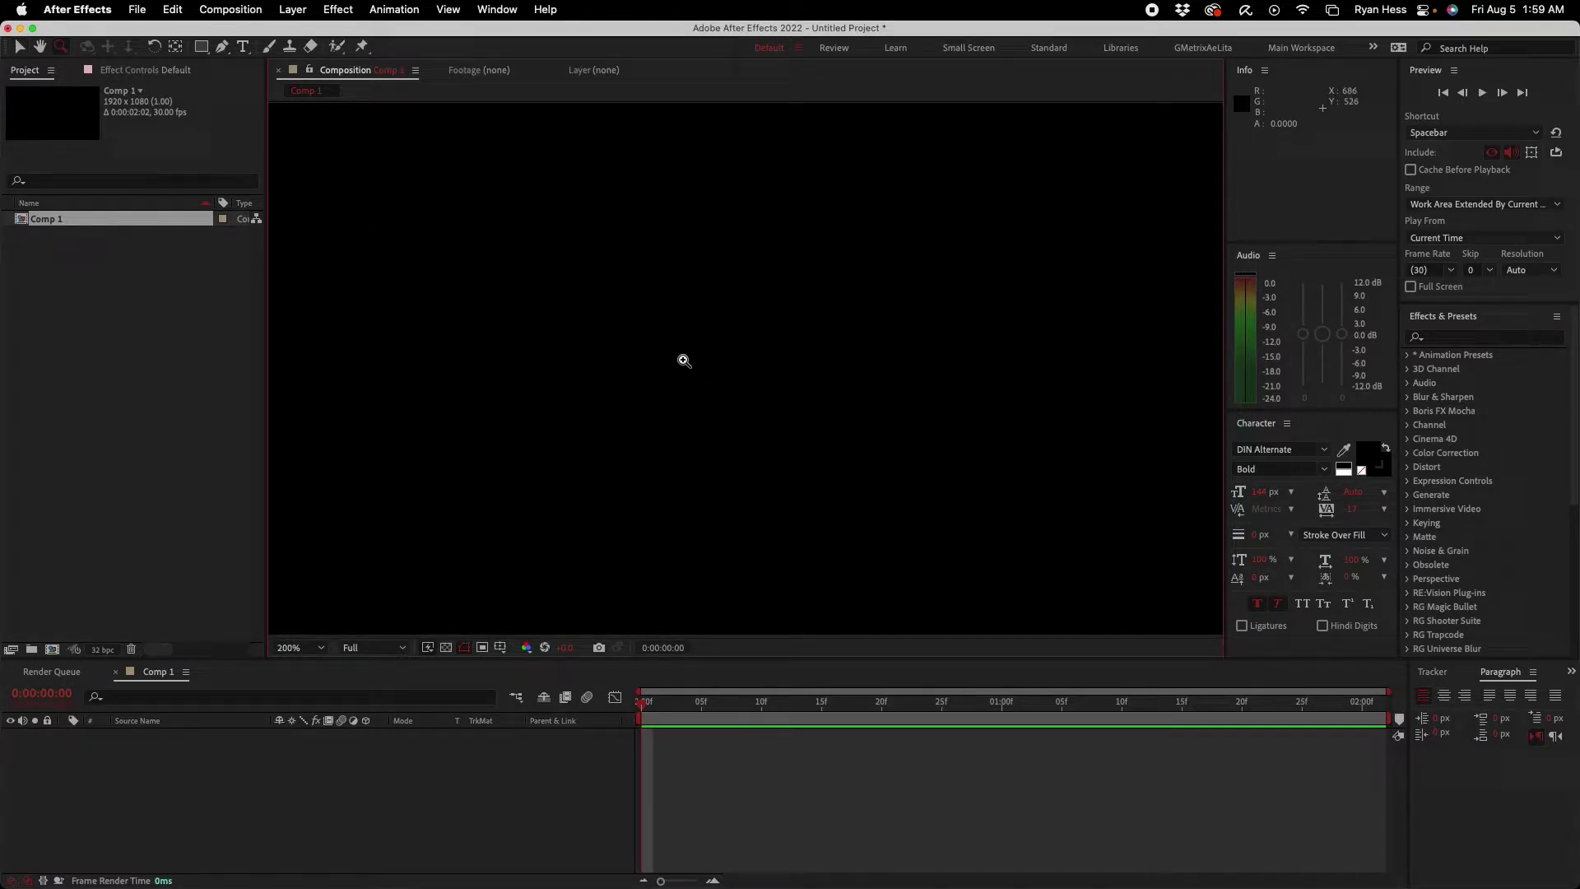
{"action": "left_click", "coordinate": [677, 359], "text": "alt"}
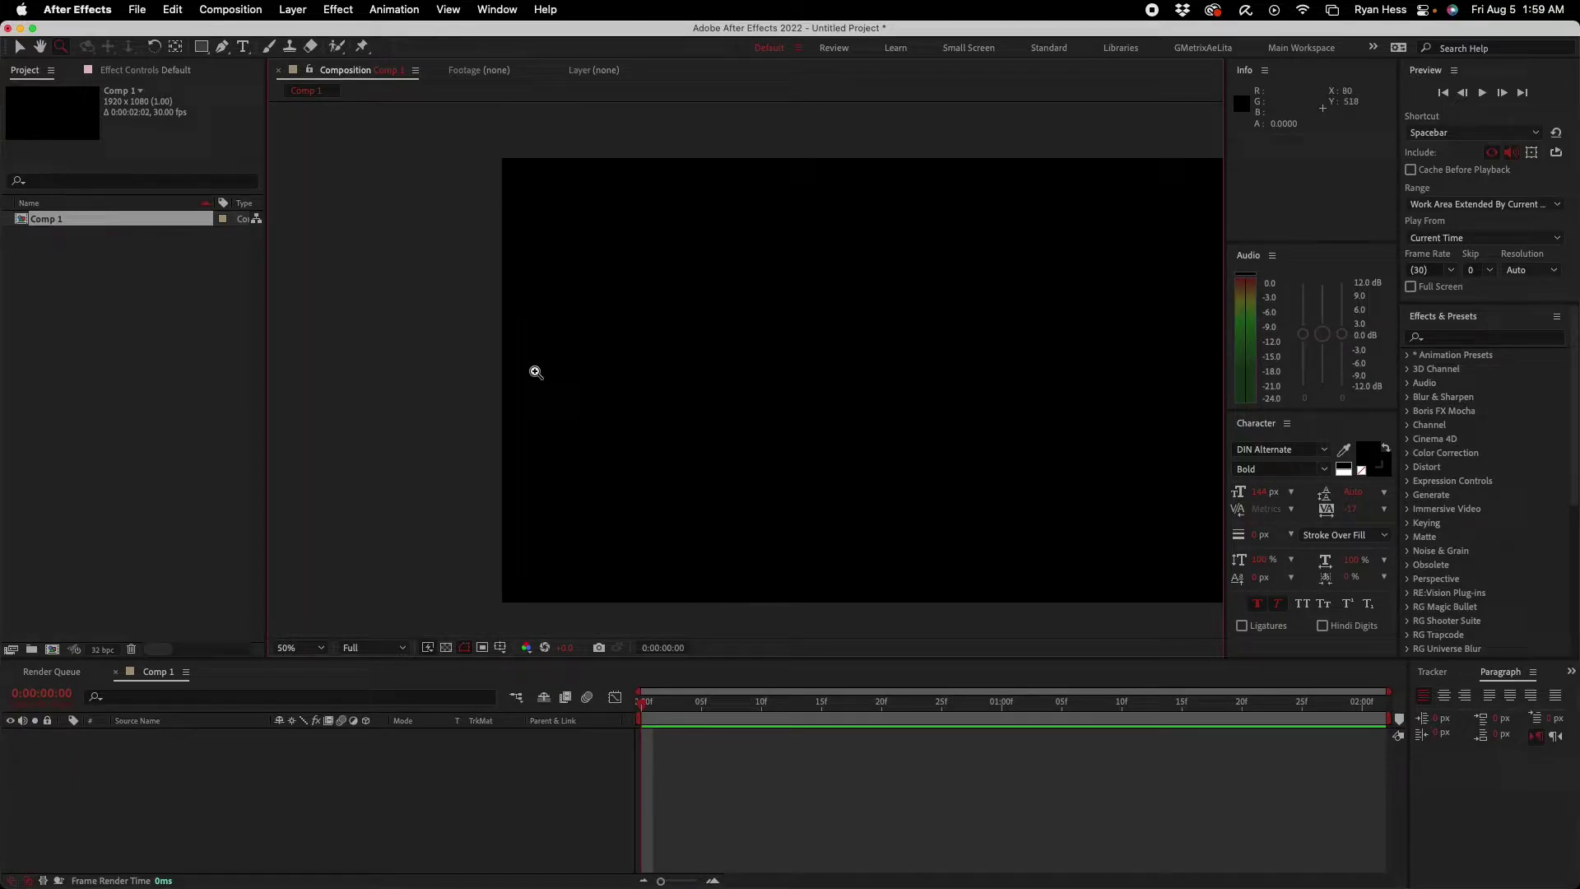
{"action": "key", "text": "shift+slash"}
{"action": "key", "text": "v"}
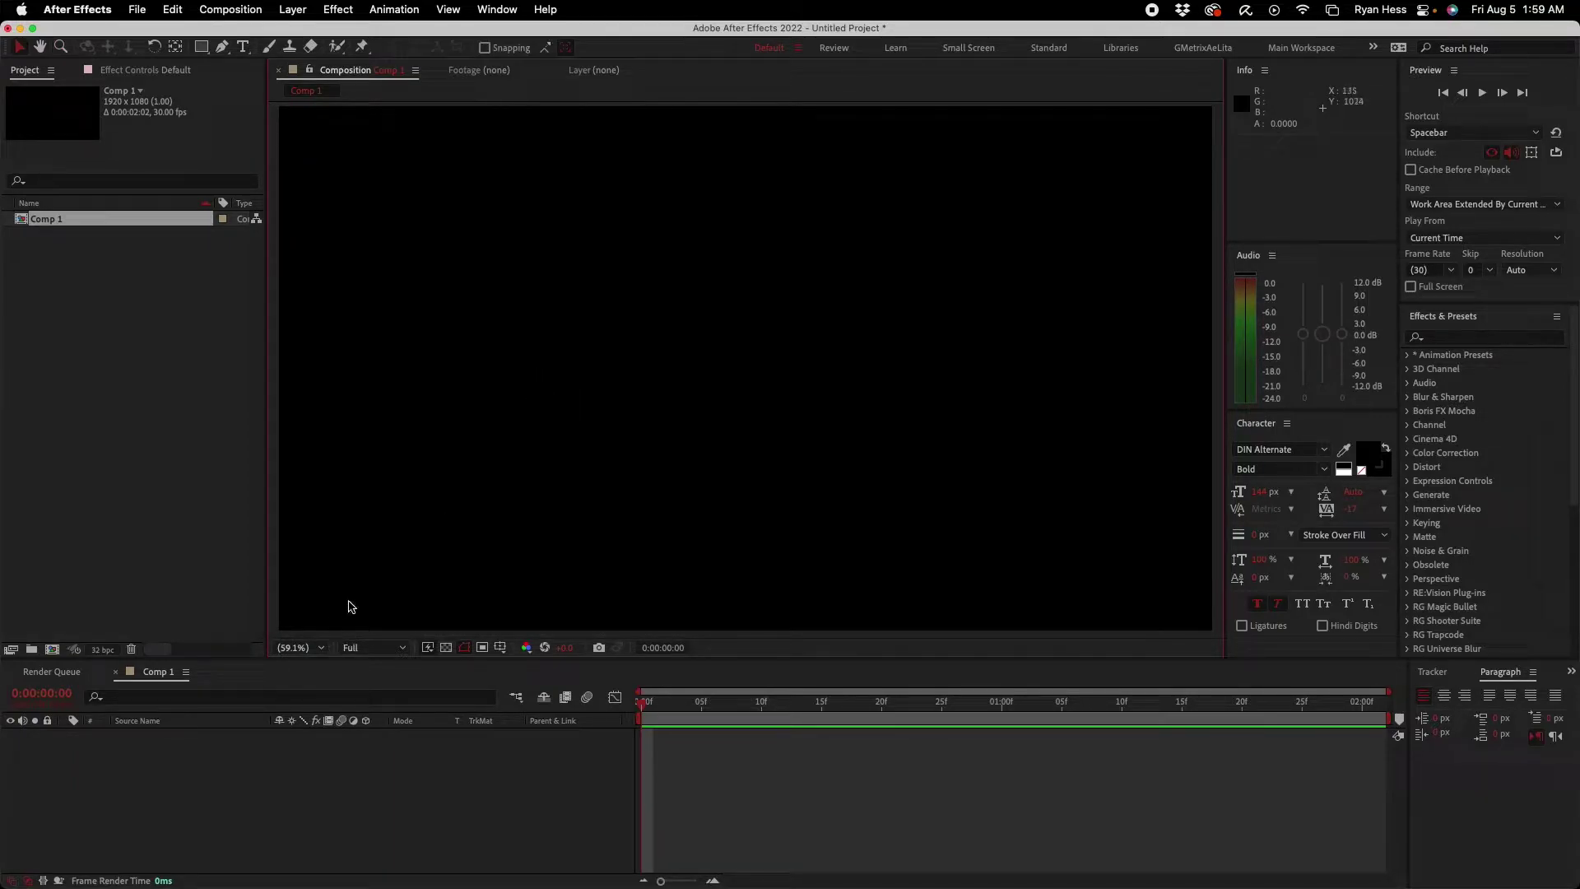
Step: Try the viewer's Fit and 12.5% magnification settings, and return the composition view to 50%
{"action": "left_click", "coordinate": [306, 647]}
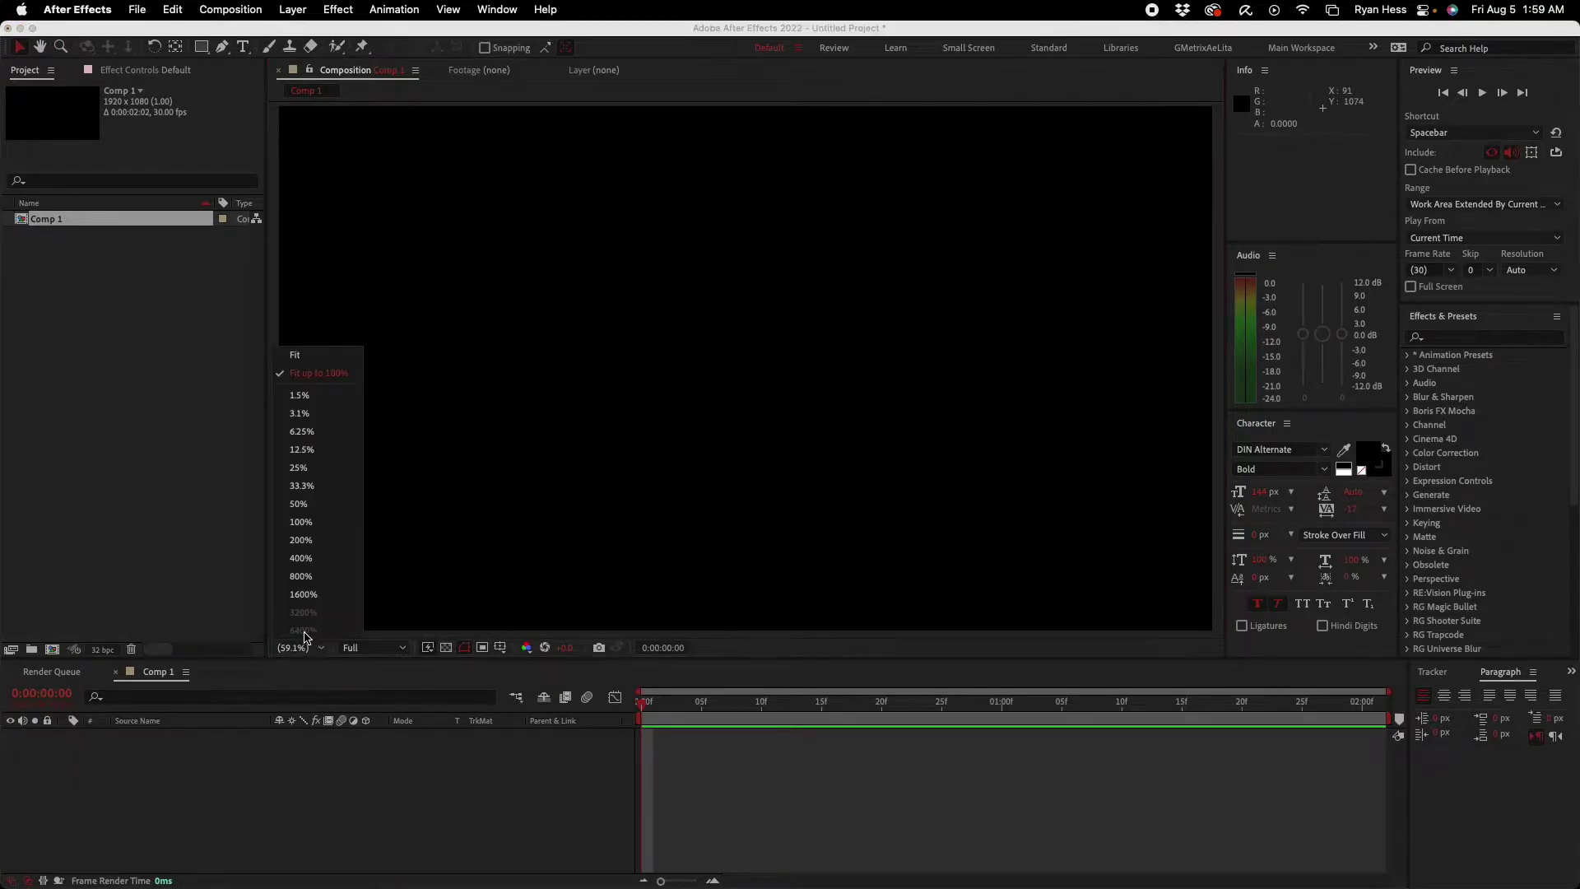
{"action": "left_click", "coordinate": [307, 356]}
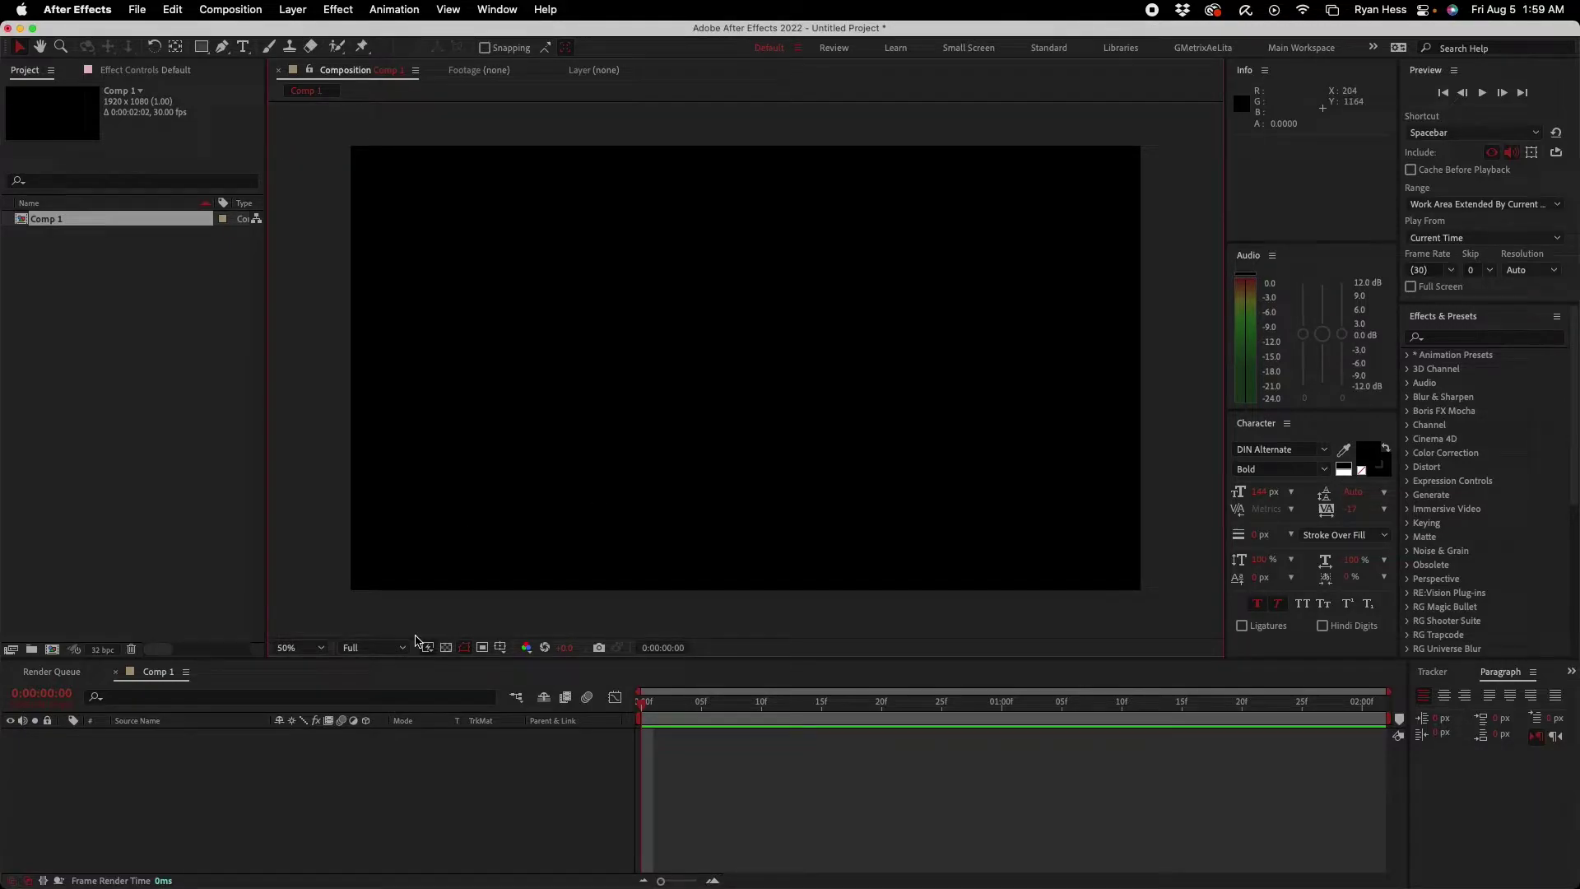
{"action": "left_click", "coordinate": [305, 648]}
{"action": "left_click", "coordinate": [313, 445]}
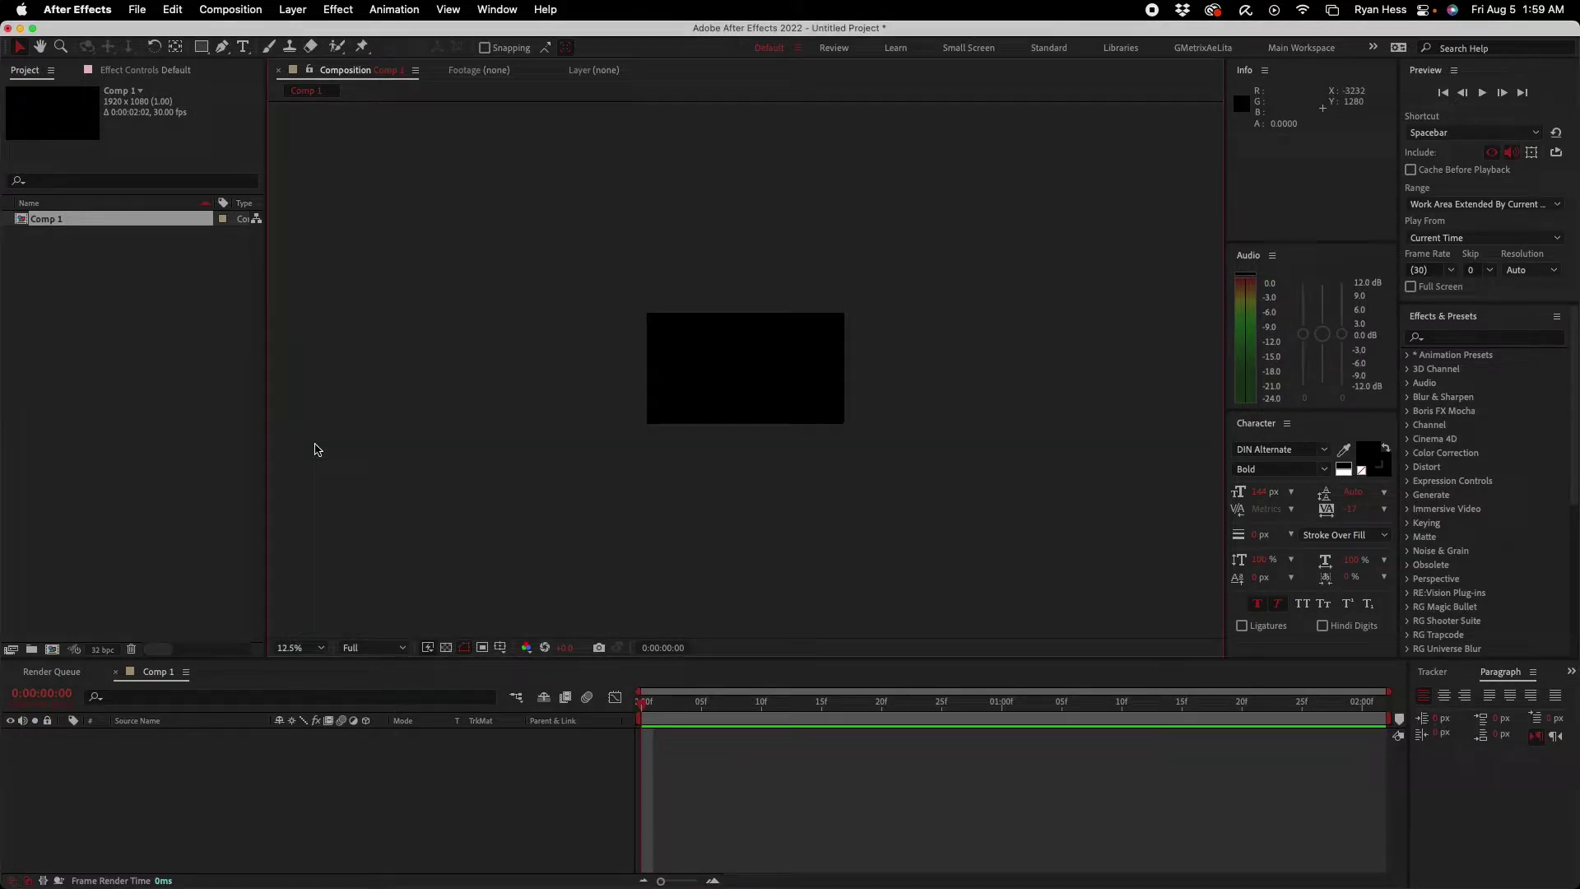
{"action": "left_click", "coordinate": [301, 648]}
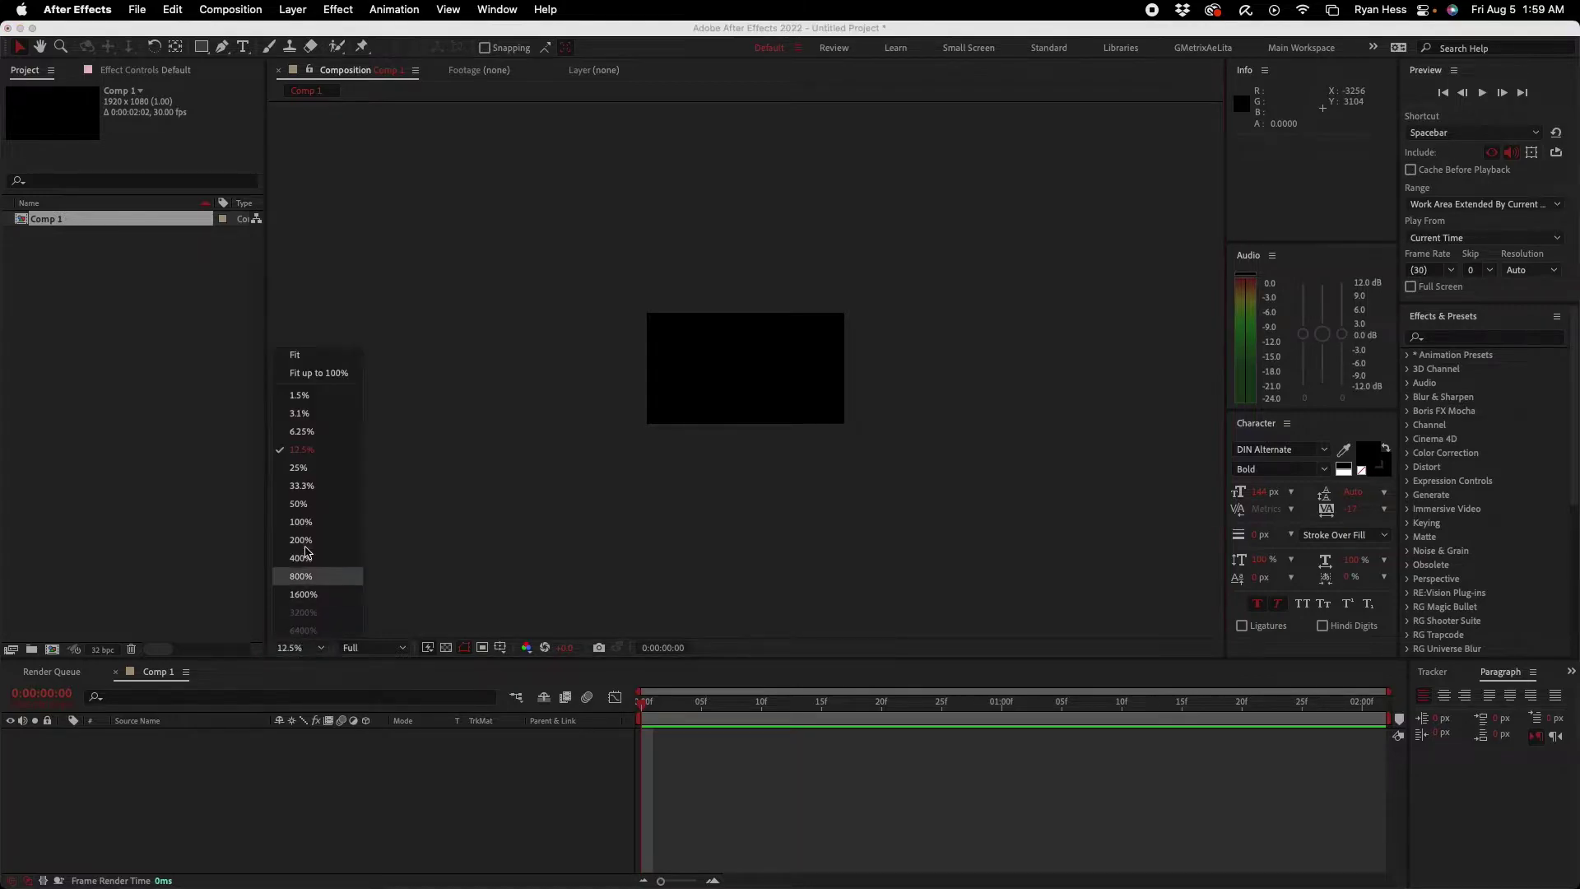
{"action": "left_click", "coordinate": [498, 404]}
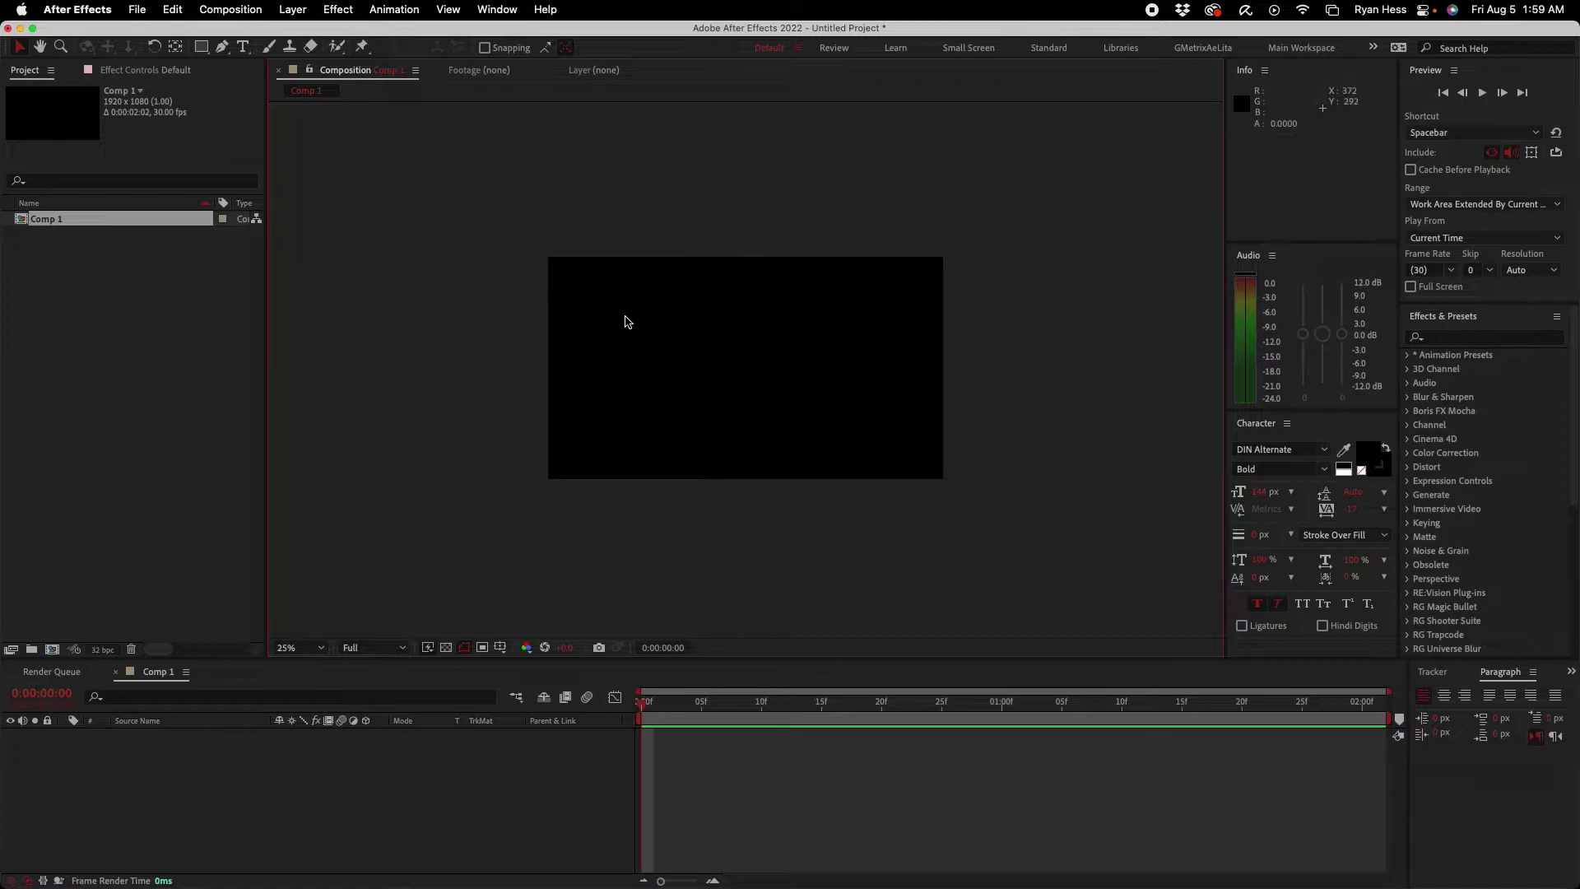
{"action": "key", "text": "shift+slash"}
{"action": "key", "text": "comma"}
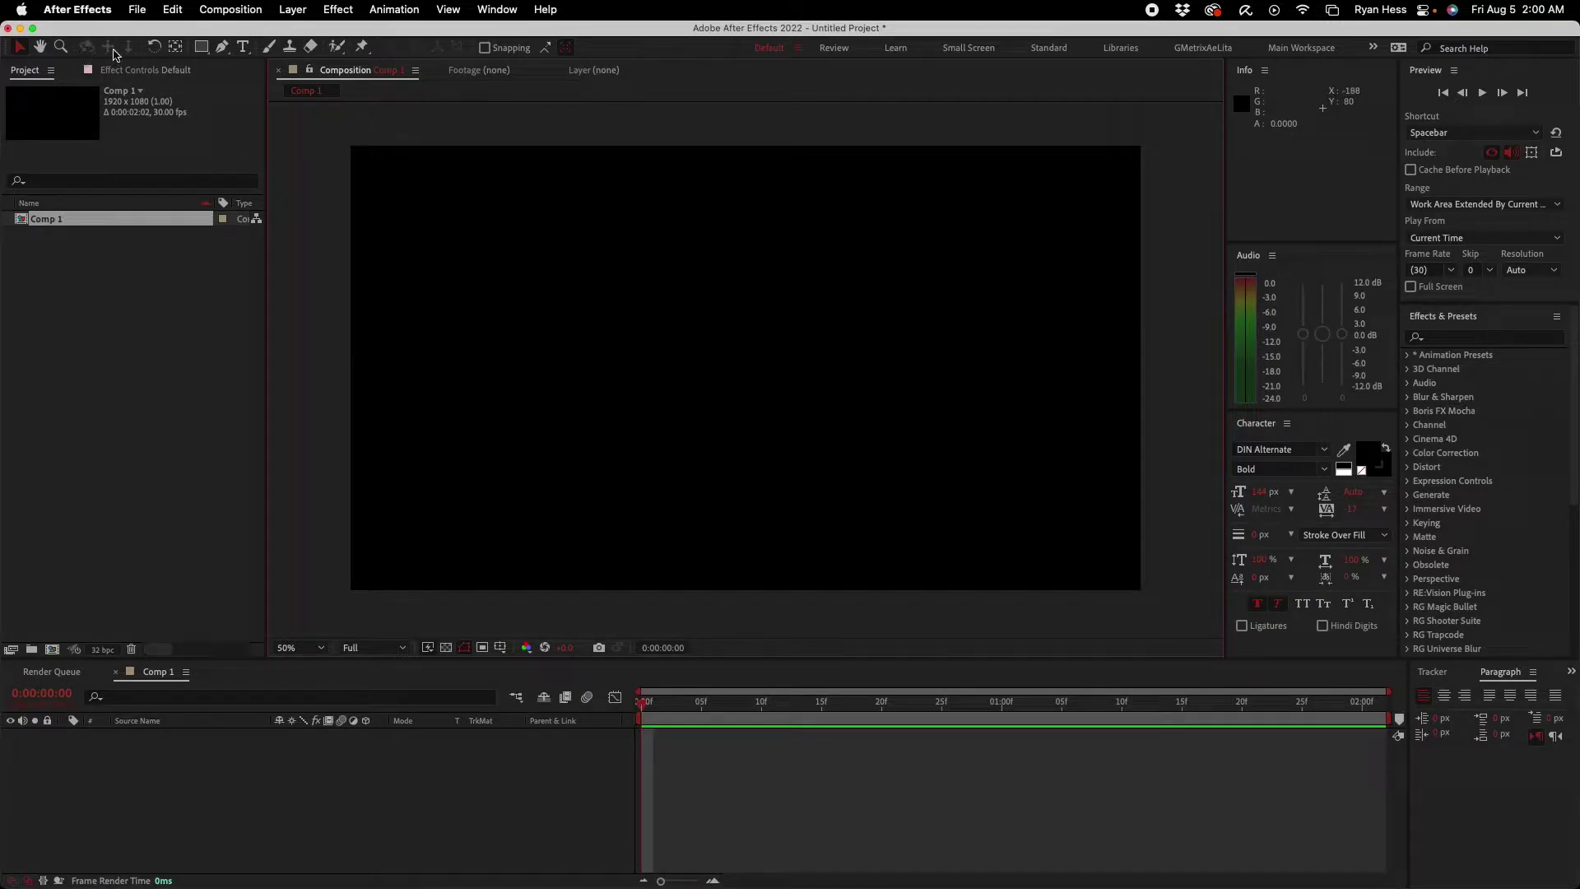
{"action": "left_click", "coordinate": [154, 46]}
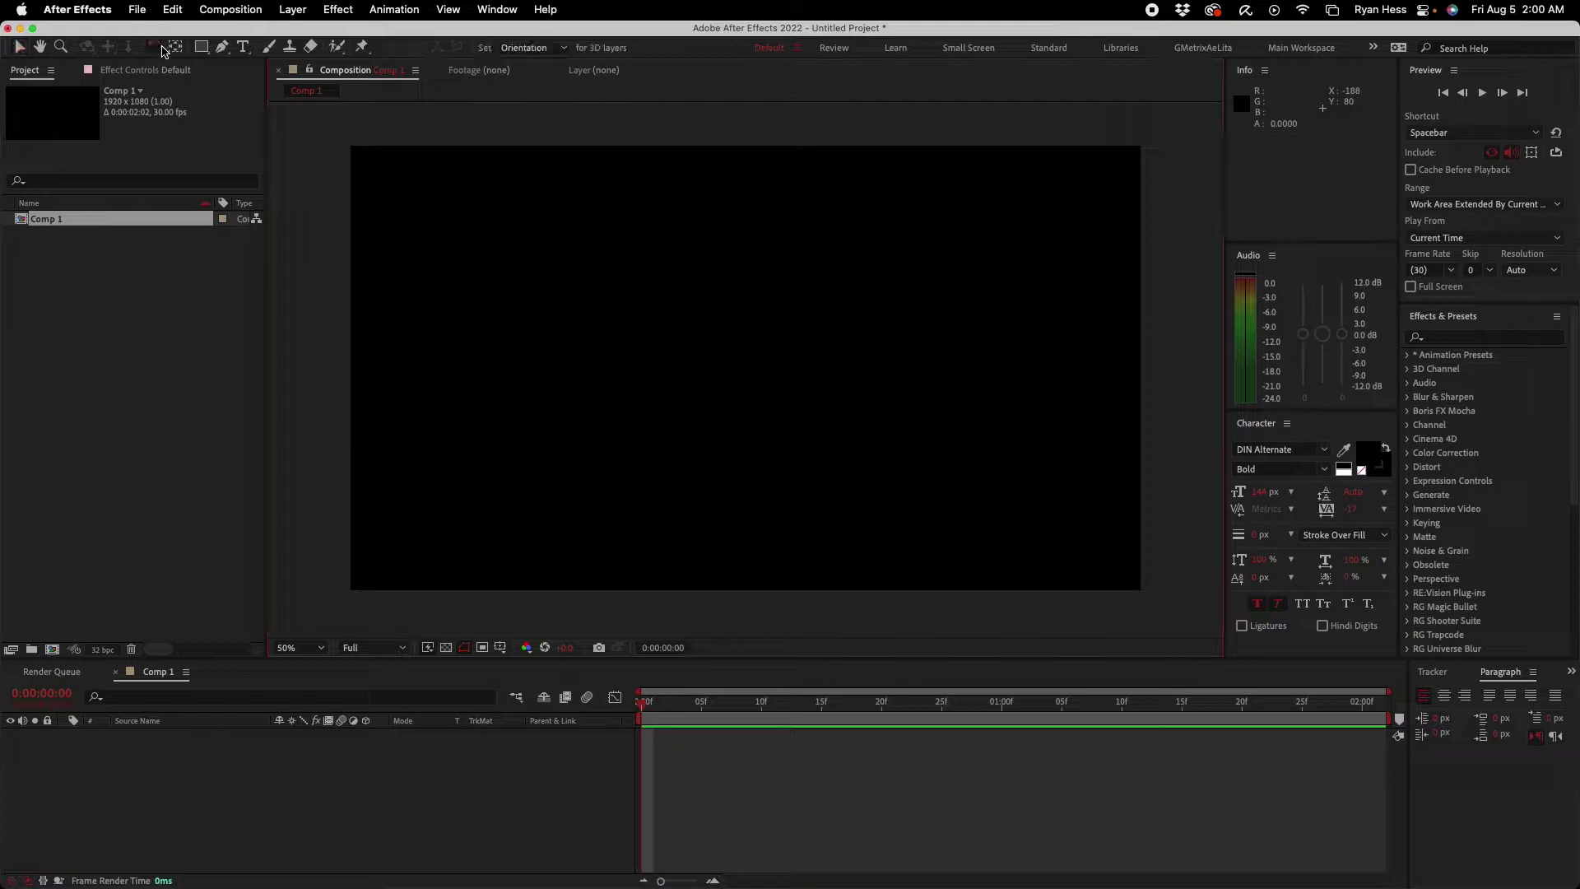
{"action": "left_click_drag", "start_coordinate": [669, 354], "coordinate": [668, 355]}
{"action": "left_click", "coordinate": [20, 46]}
{"action": "left_click", "coordinate": [174, 48]}
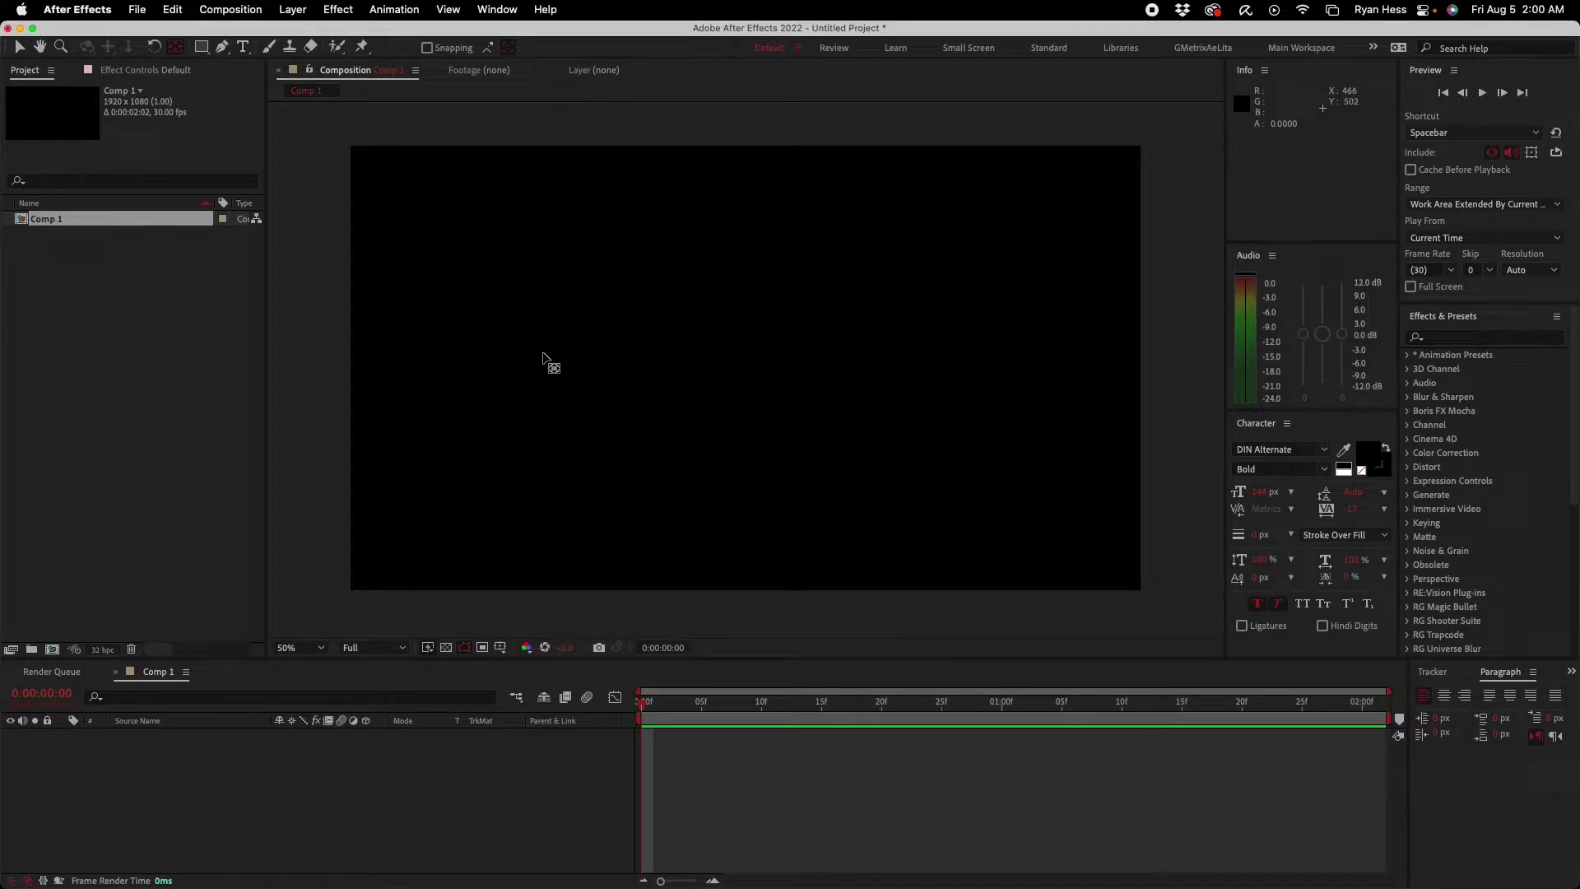
Step: Draw several overlapping rectangles in the composition with the Rectangle tool, and remove them
{"action": "left_click", "coordinate": [200, 46]}
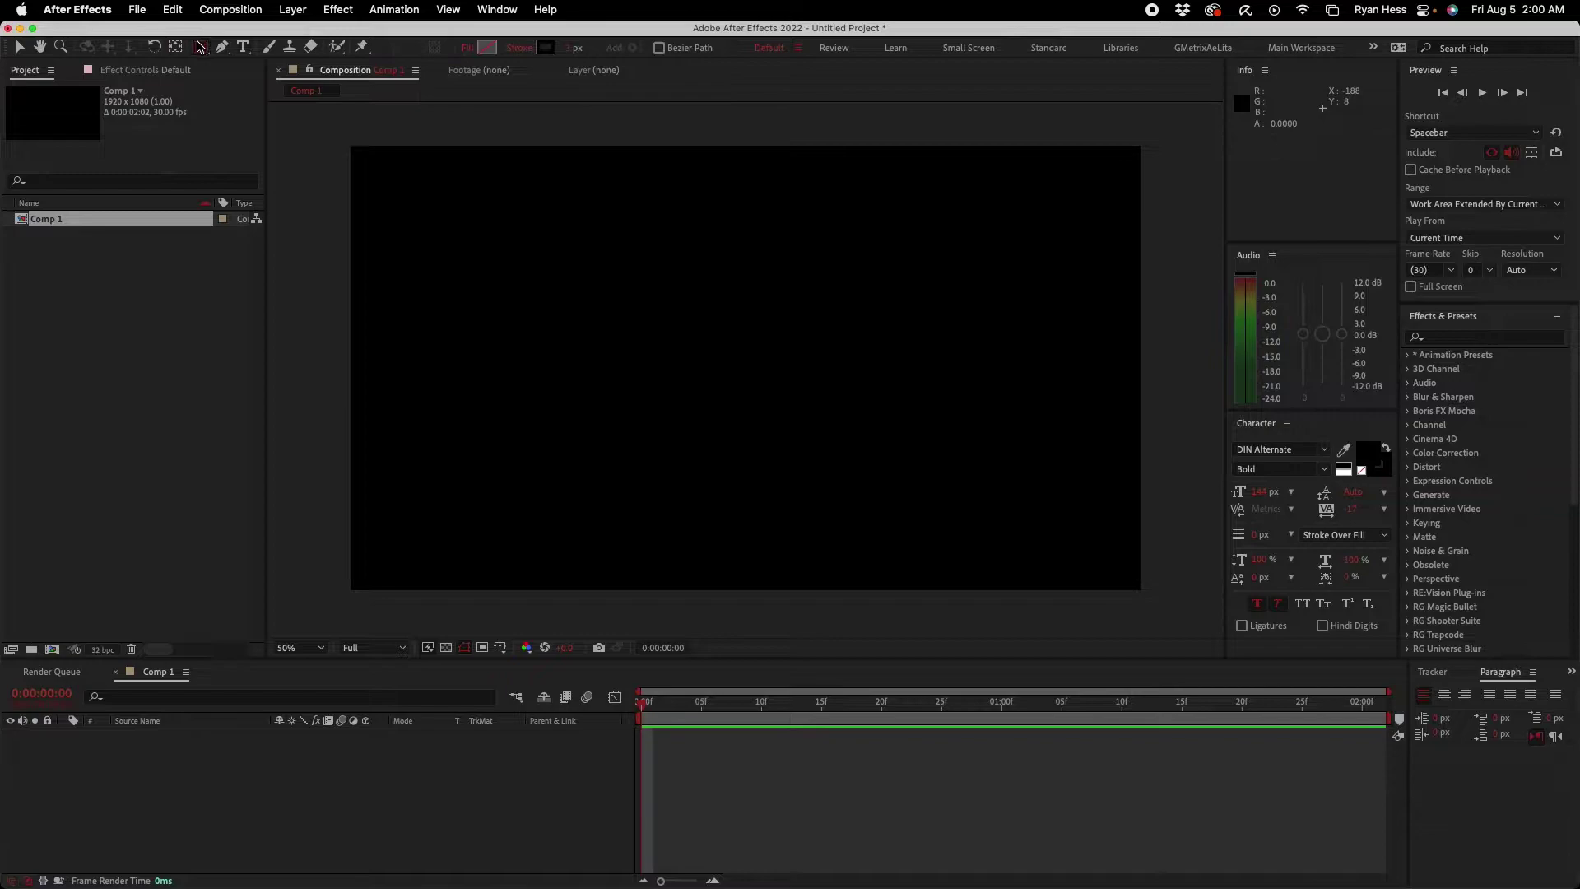
{"action": "left_click_drag", "start_coordinate": [523, 268], "coordinate": [805, 414]}
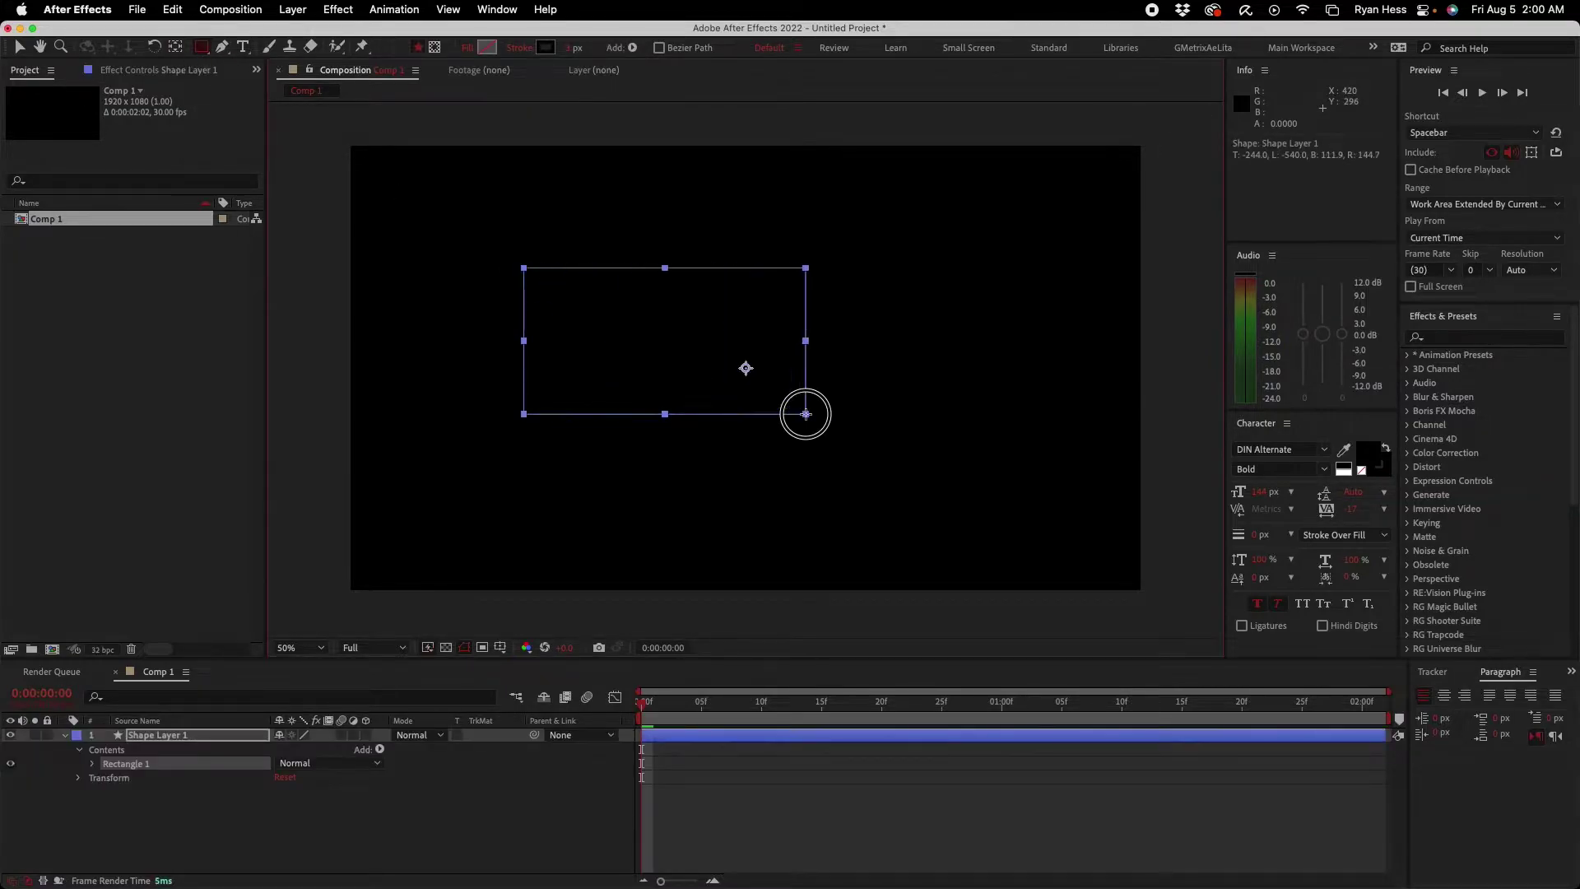
{"action": "mouse_move", "coordinate": [995, 289]}
{"action": "left_mouse_down"}
{"action": "mouse_move", "coordinate": [847, 335]}
{"action": "mouse_move", "coordinate": [685, 471]}
{"action": "left_mouse_up"}
{"action": "left_click_drag", "start_coordinate": [589, 461], "coordinate": [730, 564]}
{"action": "key", "text": "super+z"}
{"action": "key", "text": "Delete"}
Step: Draw a rounded rectangle in the composition's upper middle with the Rounded Rectangle tool, and undo it
{"action": "left_click", "coordinate": [198, 49]}
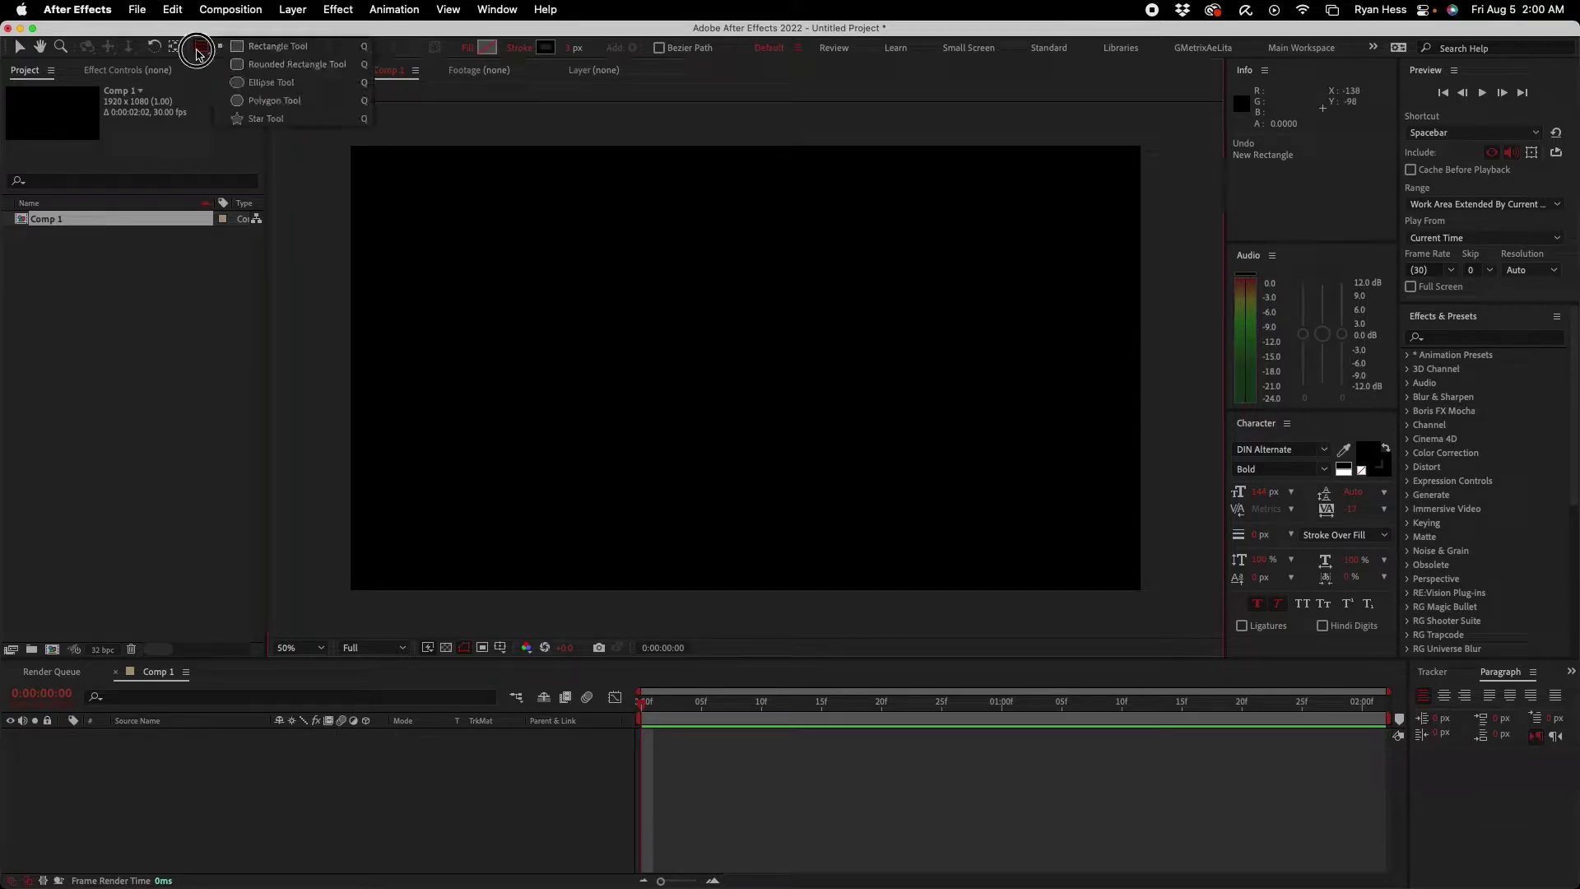
{"action": "left_click_drag", "start_coordinate": [199, 51], "coordinate": [247, 64]}
{"action": "left_click_drag", "start_coordinate": [529, 236], "coordinate": [745, 364]}
{"action": "key", "text": "comma"}
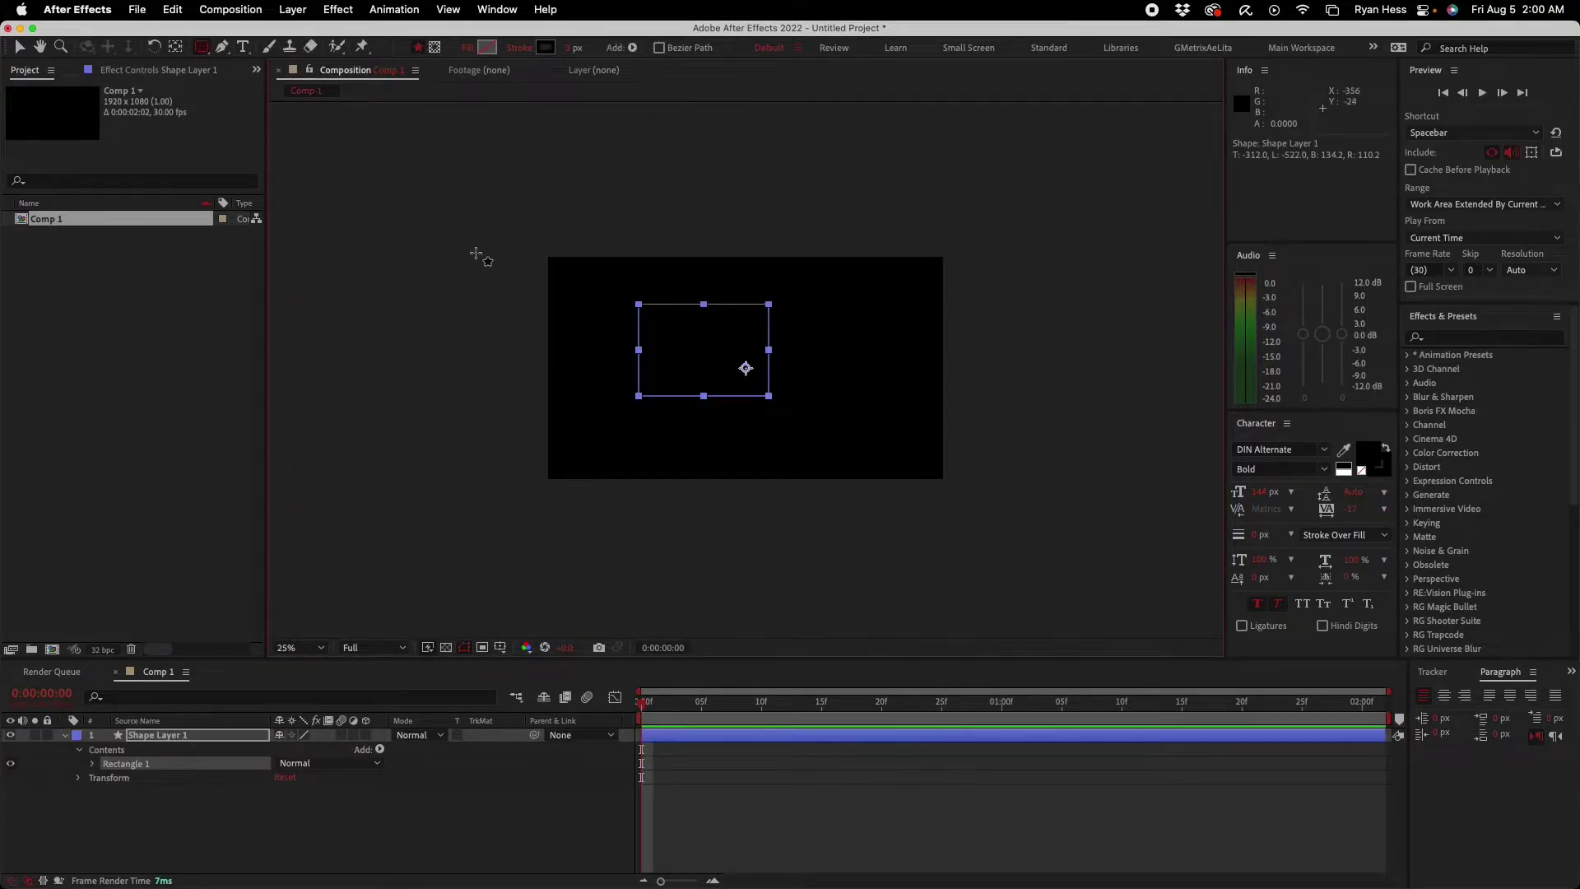
{"action": "key", "text": "super+z"}
{"action": "key", "text": "slash"}
{"action": "left_click_drag", "start_coordinate": [201, 47], "coordinate": [264, 116]}
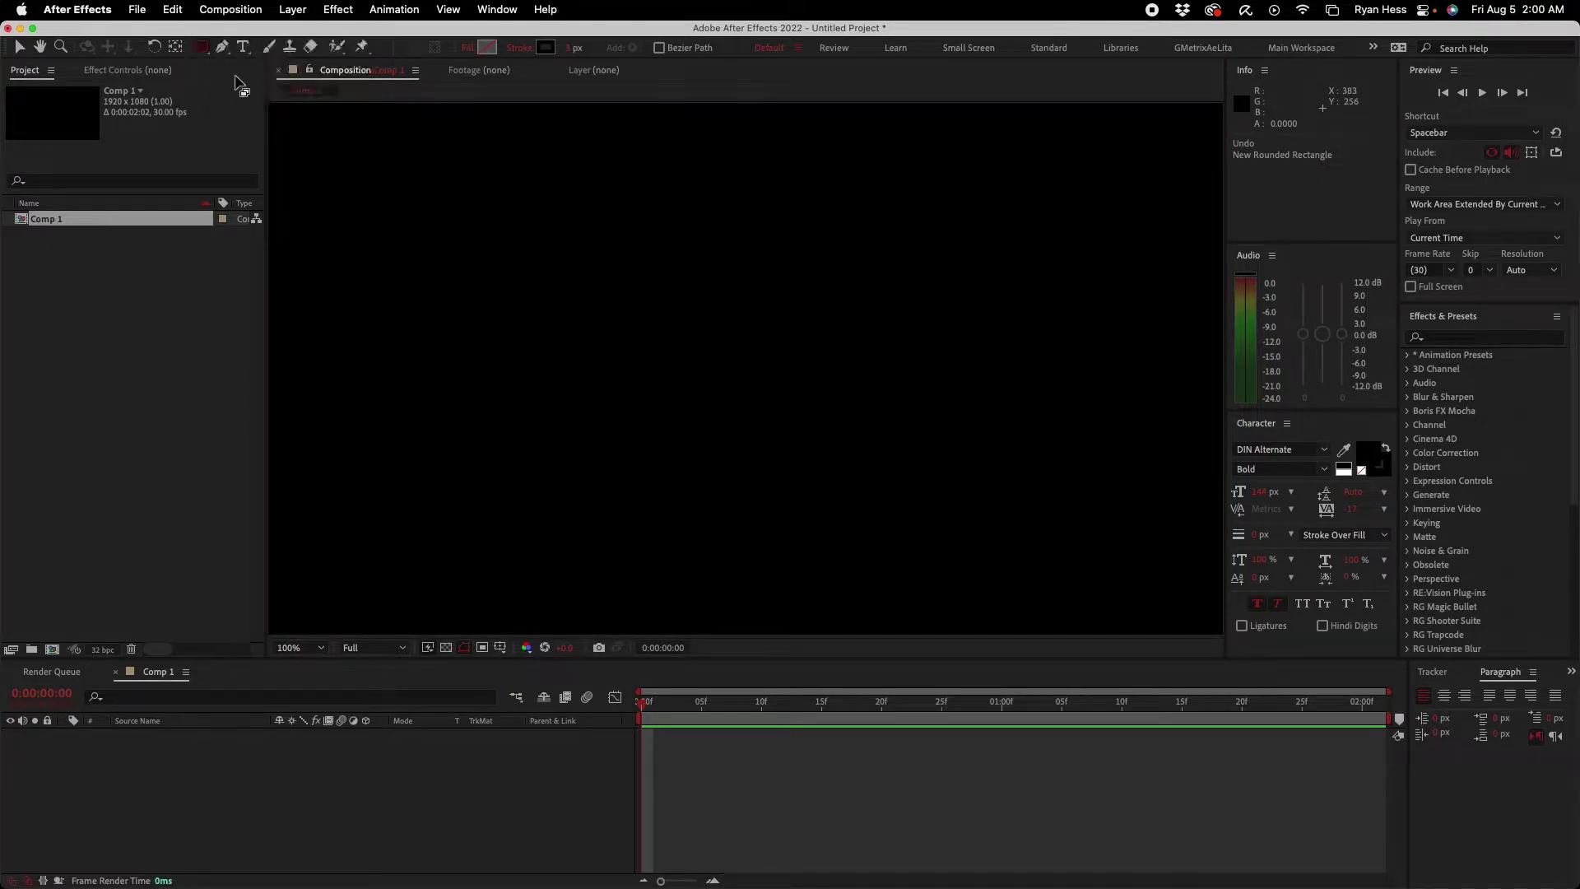
Step: Draw a curved RotoBezier path in the middle of the composition with the Pen tool, and undo its last points to leave three
{"action": "key", "text": "comma"}
{"action": "key", "text": "comma"}
{"action": "key", "text": "comma"}
{"action": "key", "text": "comma"}
{"action": "left_click", "coordinate": [222, 47]}
{"action": "left_click", "coordinate": [694, 330]}
{"action": "left_click", "coordinate": [691, 388]}
{"action": "left_click", "coordinate": [792, 414]}
{"action": "left_click", "coordinate": [814, 356]}
{"action": "left_click", "coordinate": [739, 322]}
{"action": "key", "text": "super+z"}
{"action": "key", "text": "super+z"}
{"action": "key", "text": "super+z"}
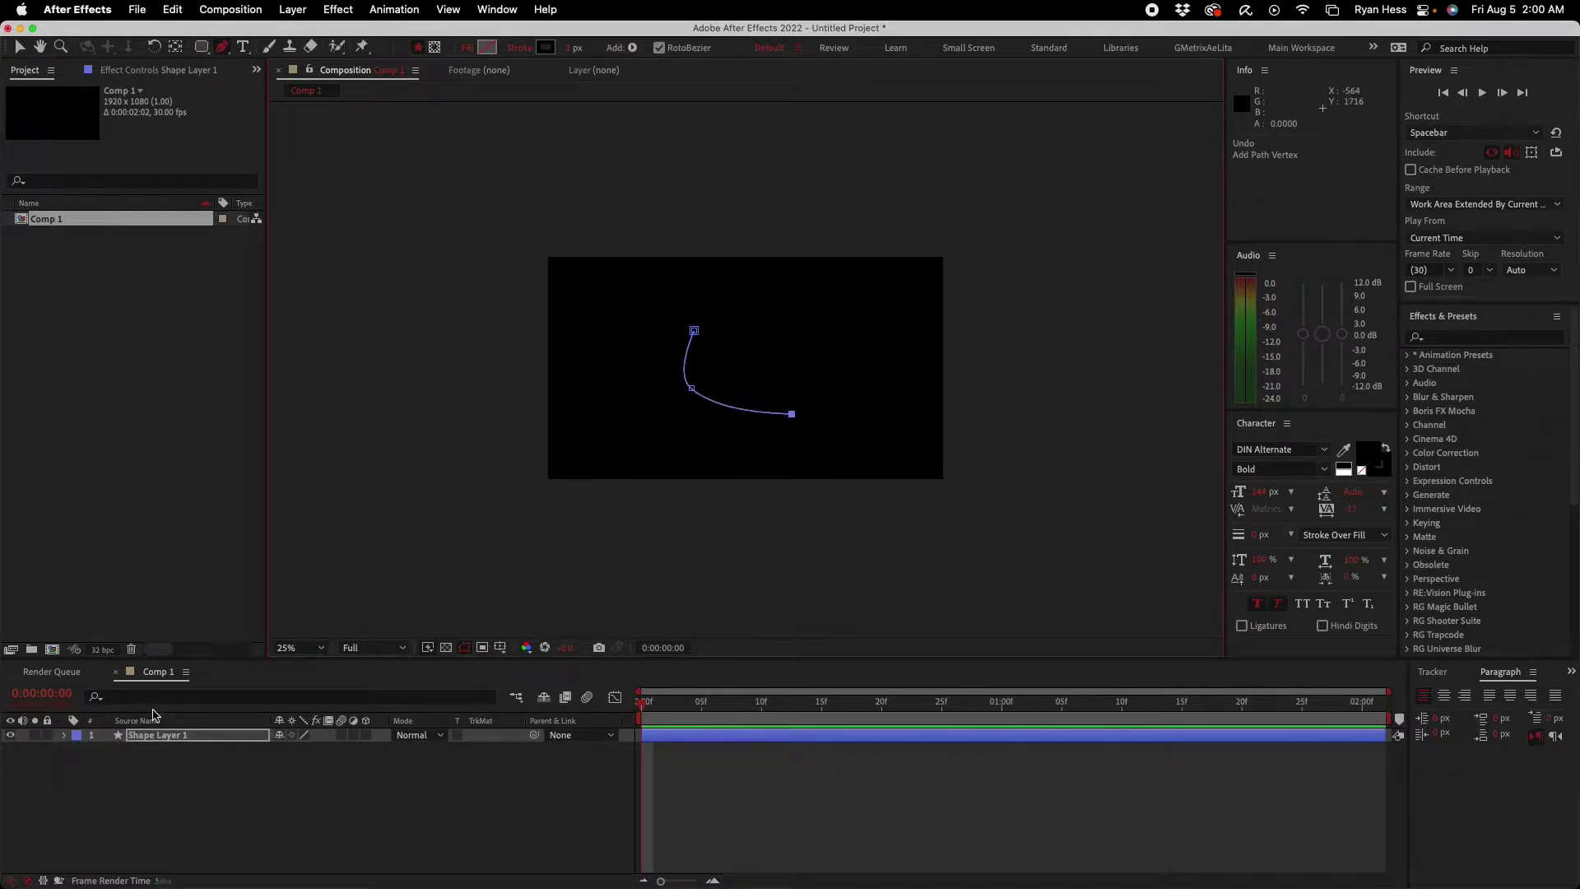
Step: Pre-compose Shape Layer 1 as Shape Layer 1 Comp 1
{"action": "left_click", "coordinate": [175, 737]}
{"action": "key", "text": "super+shift+c"}
{"action": "key", "text": "Return"}
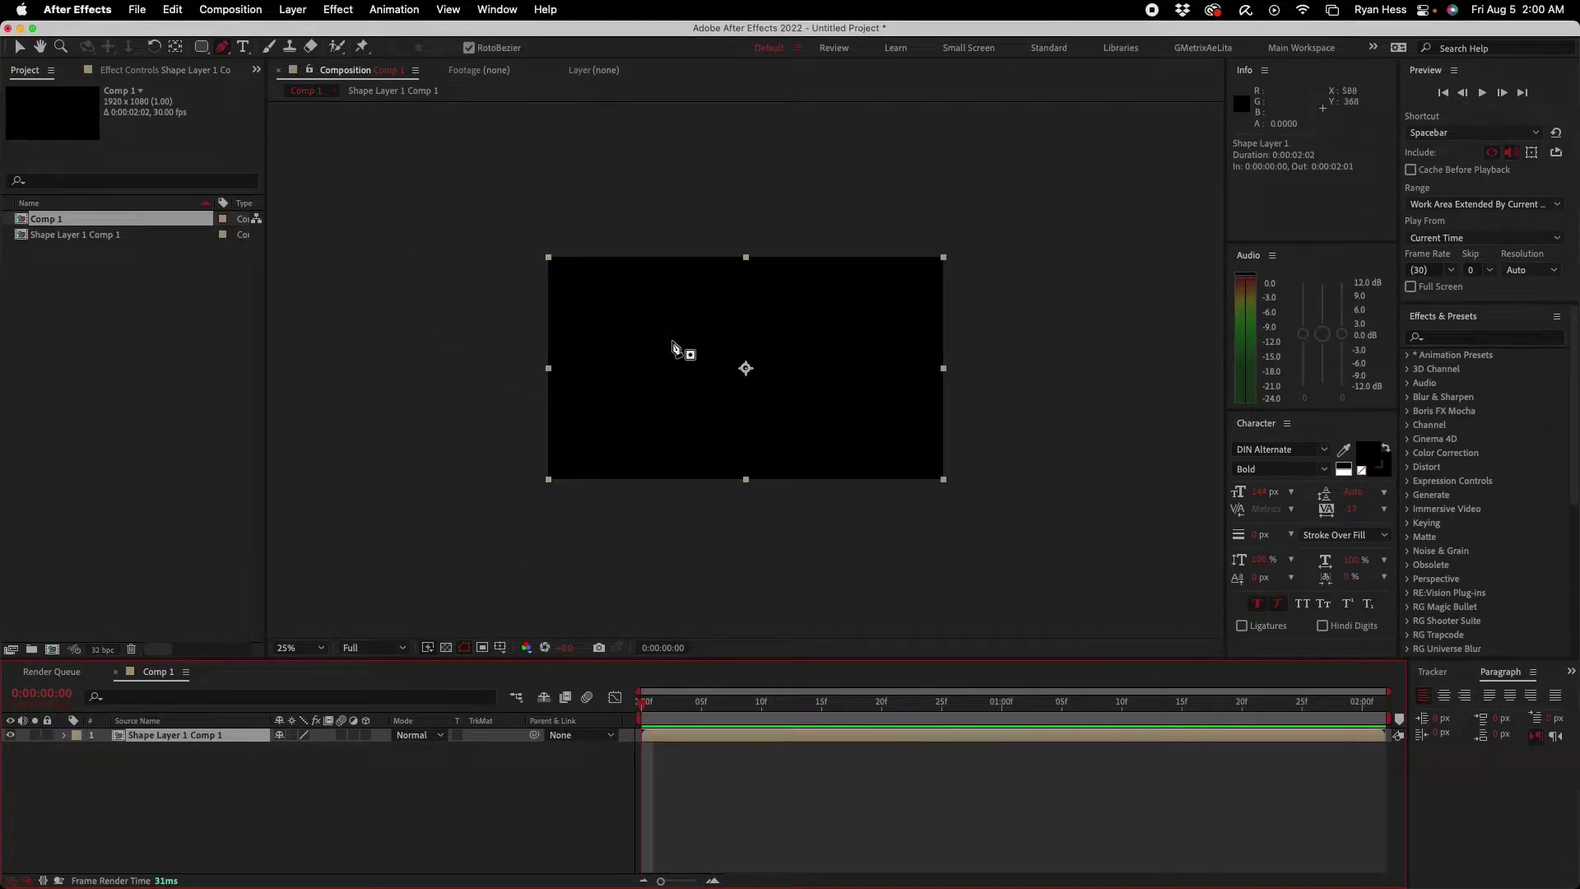
Step: Draw a closed curved mask of five points on the pre-composed layer with the Pen tool
{"action": "left_click", "coordinate": [662, 306]}
{"action": "left_click", "coordinate": [658, 381]}
{"action": "left_click", "coordinate": [832, 405]}
{"action": "left_click", "coordinate": [819, 331]}
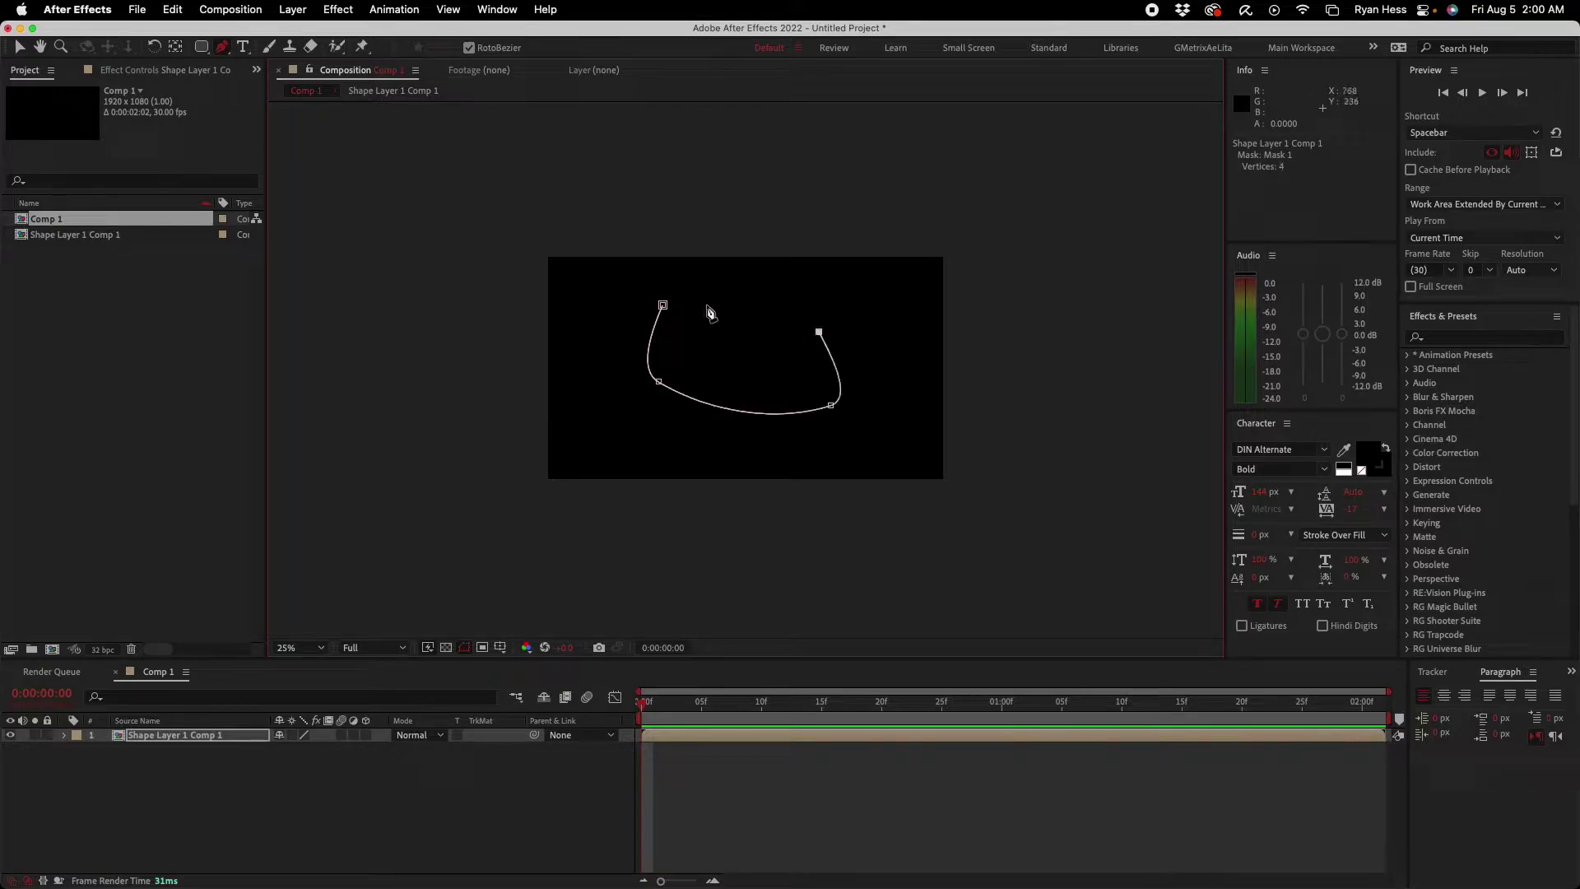
{"action": "left_click", "coordinate": [706, 305]}
{"action": "left_click", "coordinate": [663, 305]}
Step: Undo the mask points and the pre-composition of the shape layer
{"action": "key", "text": "super+z"}
{"action": "key", "text": "super+z"}
{"action": "key", "text": "super+z"}
{"action": "key", "text": "super+z"}
{"action": "key", "text": "super+z"}
{"action": "key", "text": "super+z"}
{"action": "key", "text": "super+z"}
{"action": "key", "text": "super+z"}
Step: Add a text layer reading TEXT just below the composition's centre with the Type tool
{"action": "left_click", "coordinate": [18, 50]}
{"action": "key", "text": "super+t"}
{"action": "left_click", "coordinate": [746, 396]}
{"action": "type", "text": "TEXT"}
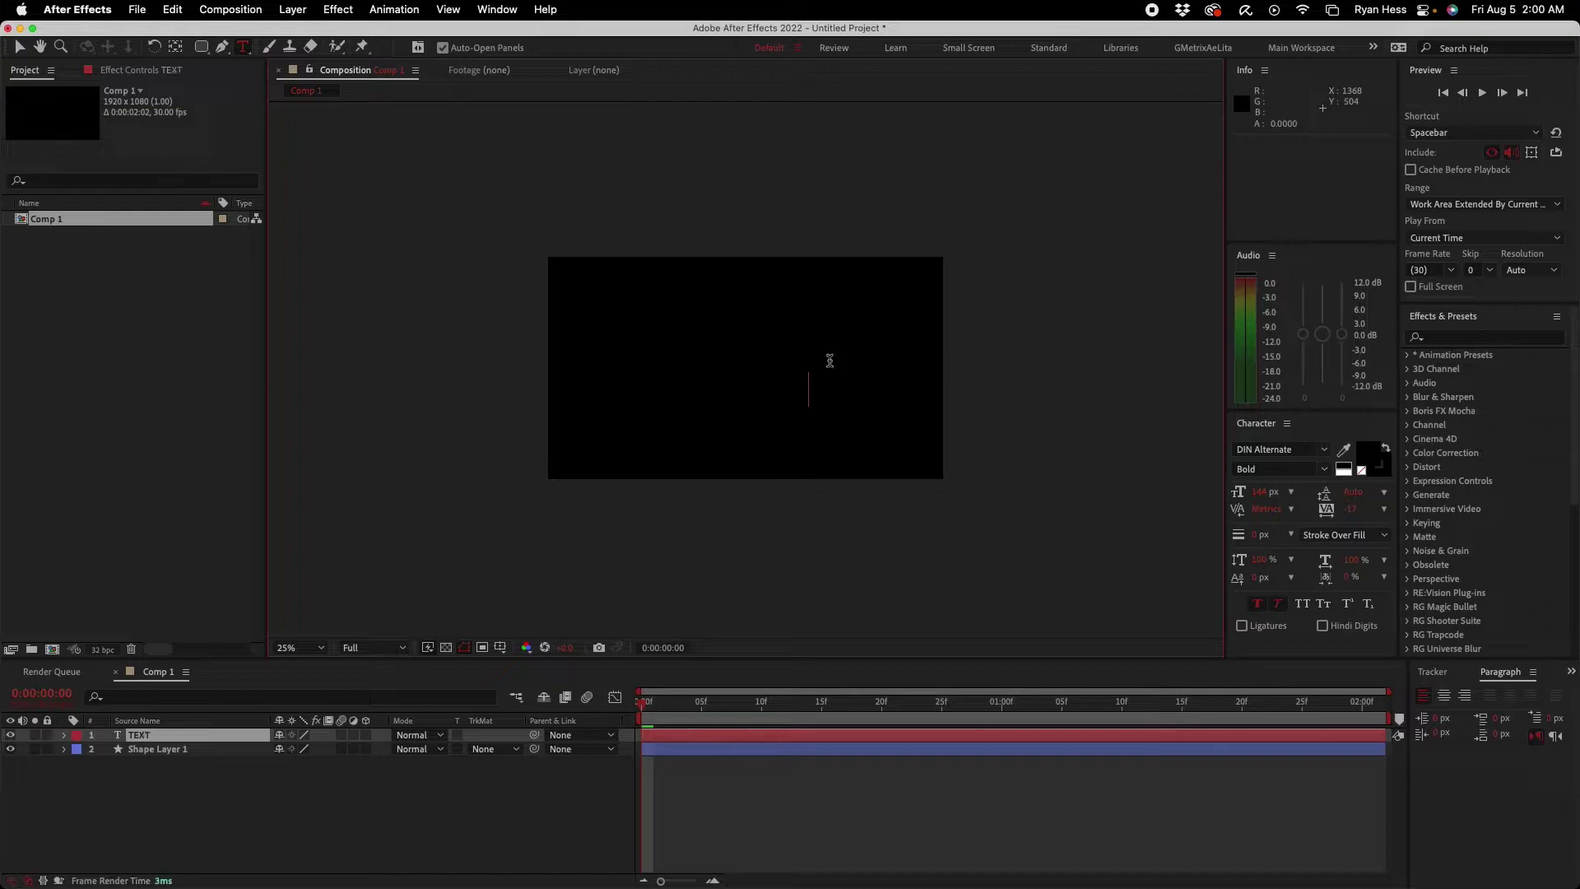
Step: Change the fill colour of all the text to light red, and turn off Faux Bold and Faux Italic
{"action": "key", "text": "super+a"}
{"action": "left_click", "coordinate": [1371, 448]}
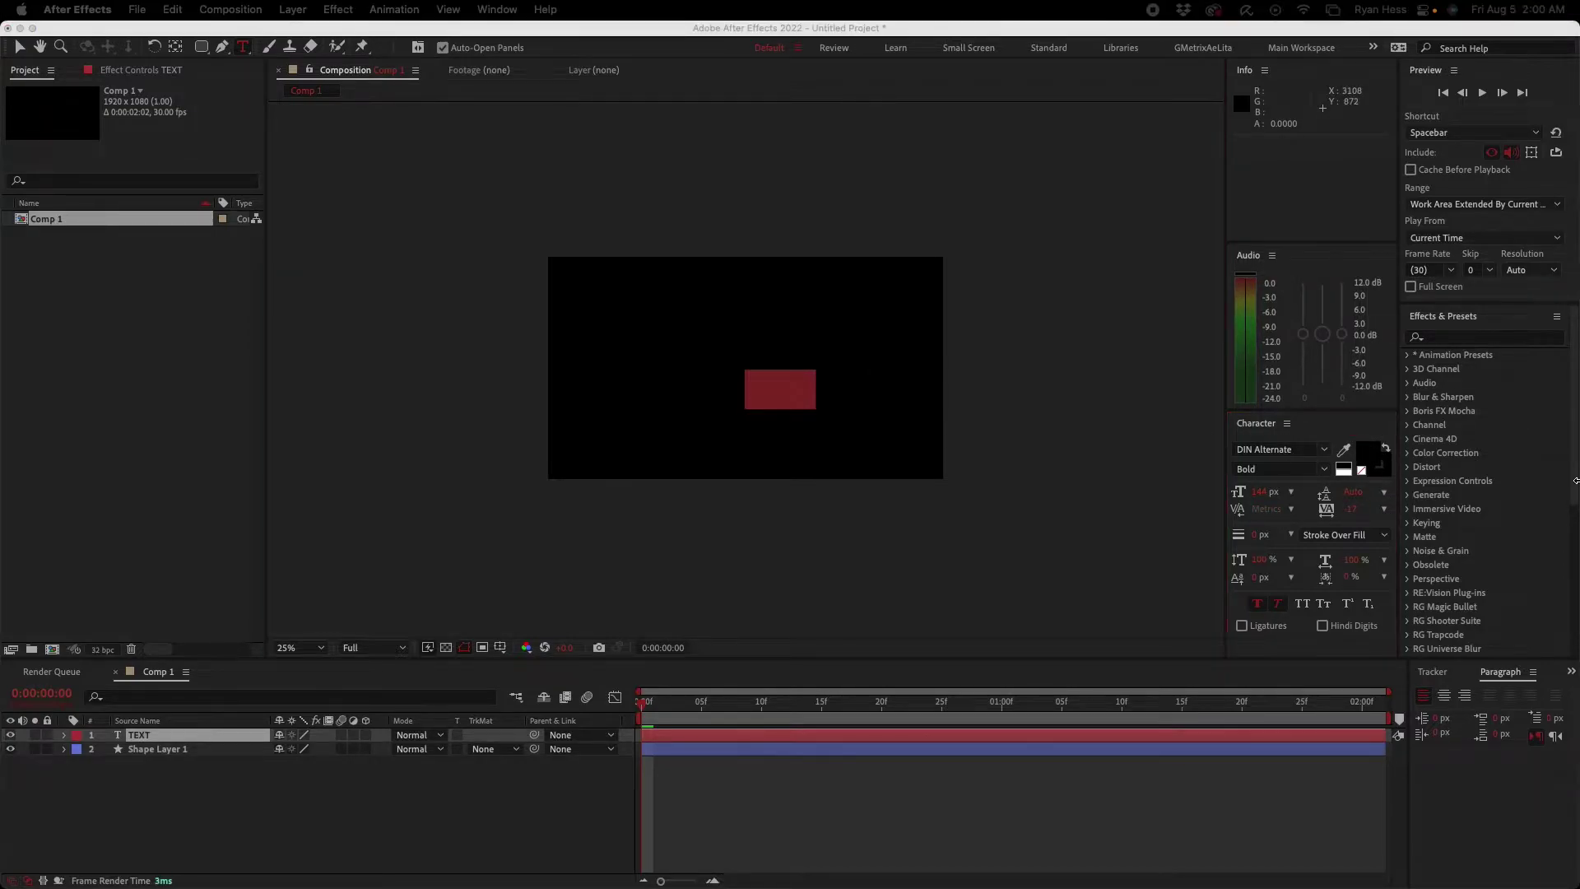
{"action": "key", "text": "Return"}
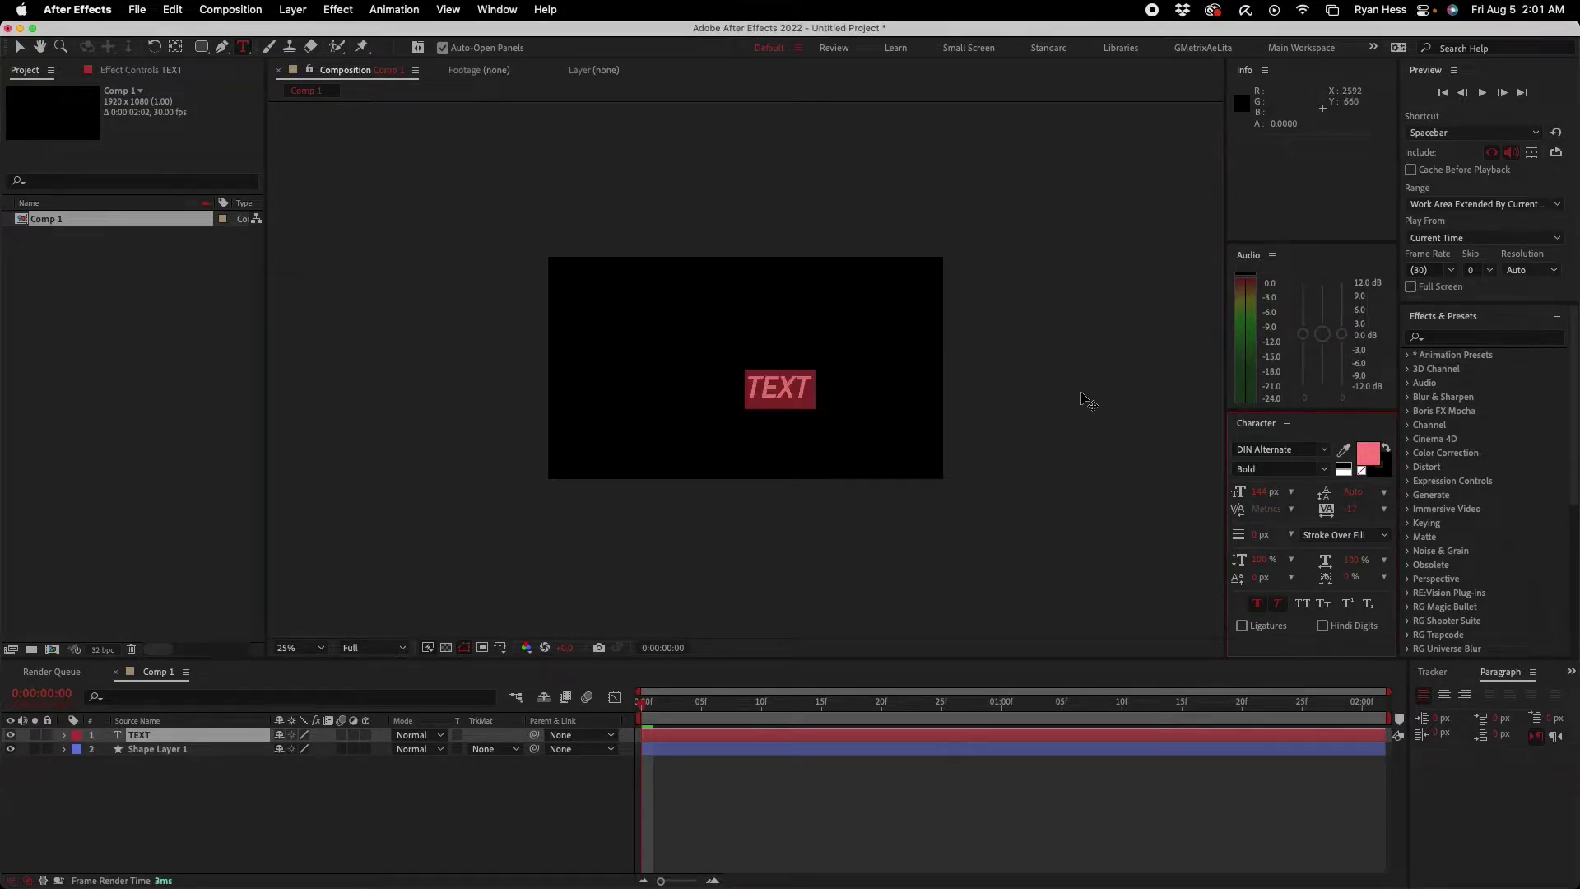
{"action": "left_click", "coordinate": [1258, 604]}
{"action": "left_click", "coordinate": [1277, 604]}
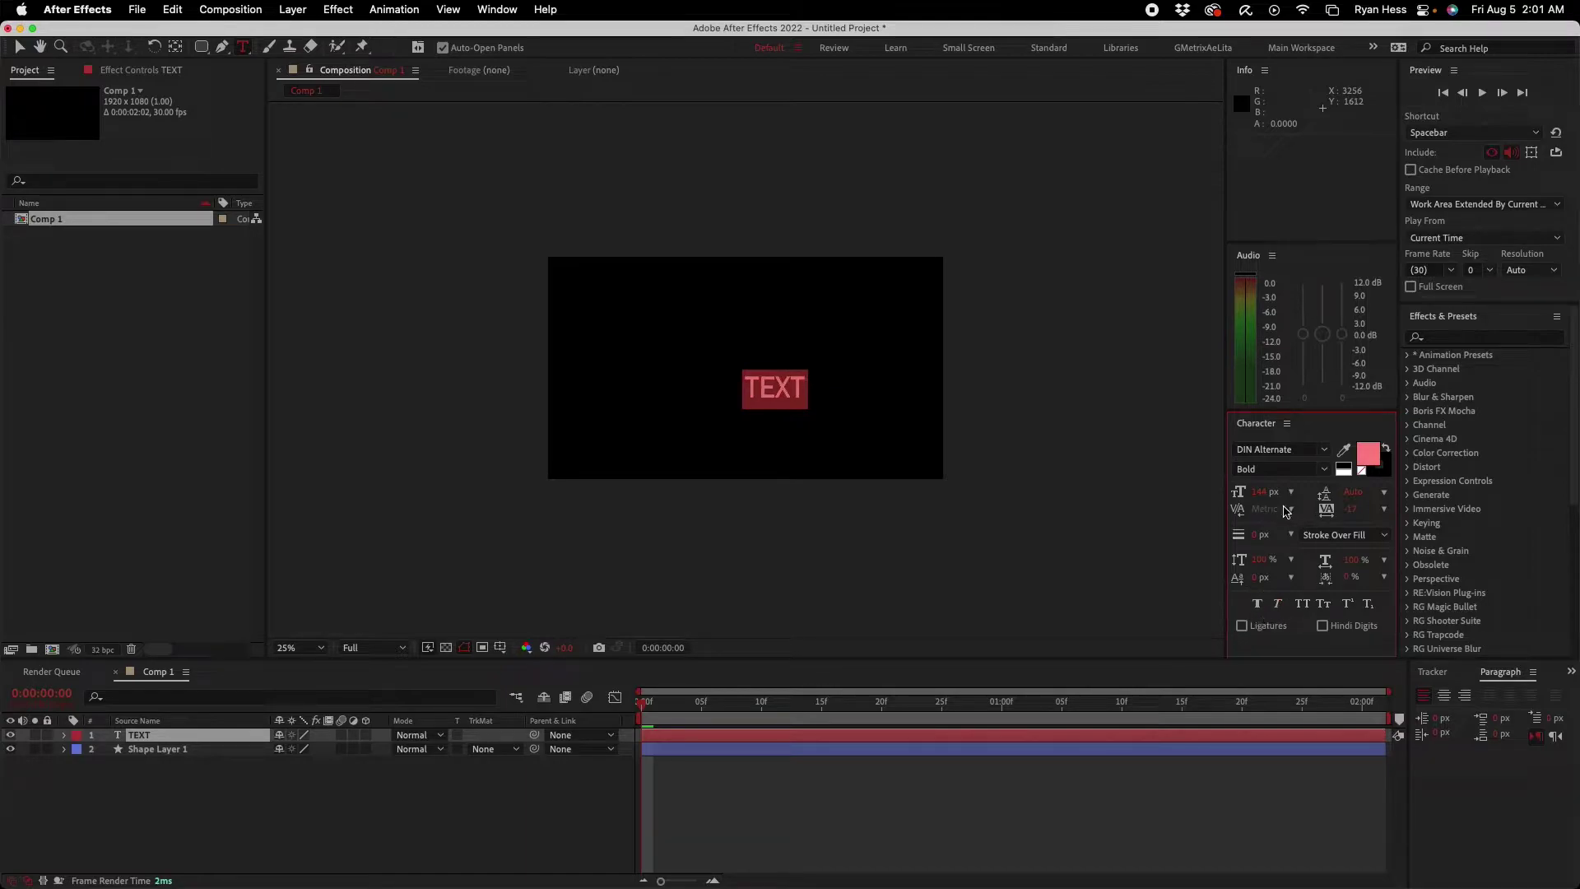
Step: Set the text's font size to 262 px with wider tracking, and reapply Faux Bold and Faux Italic
{"action": "left_click_drag", "start_coordinate": [1267, 494], "coordinate": [1411, 508]}
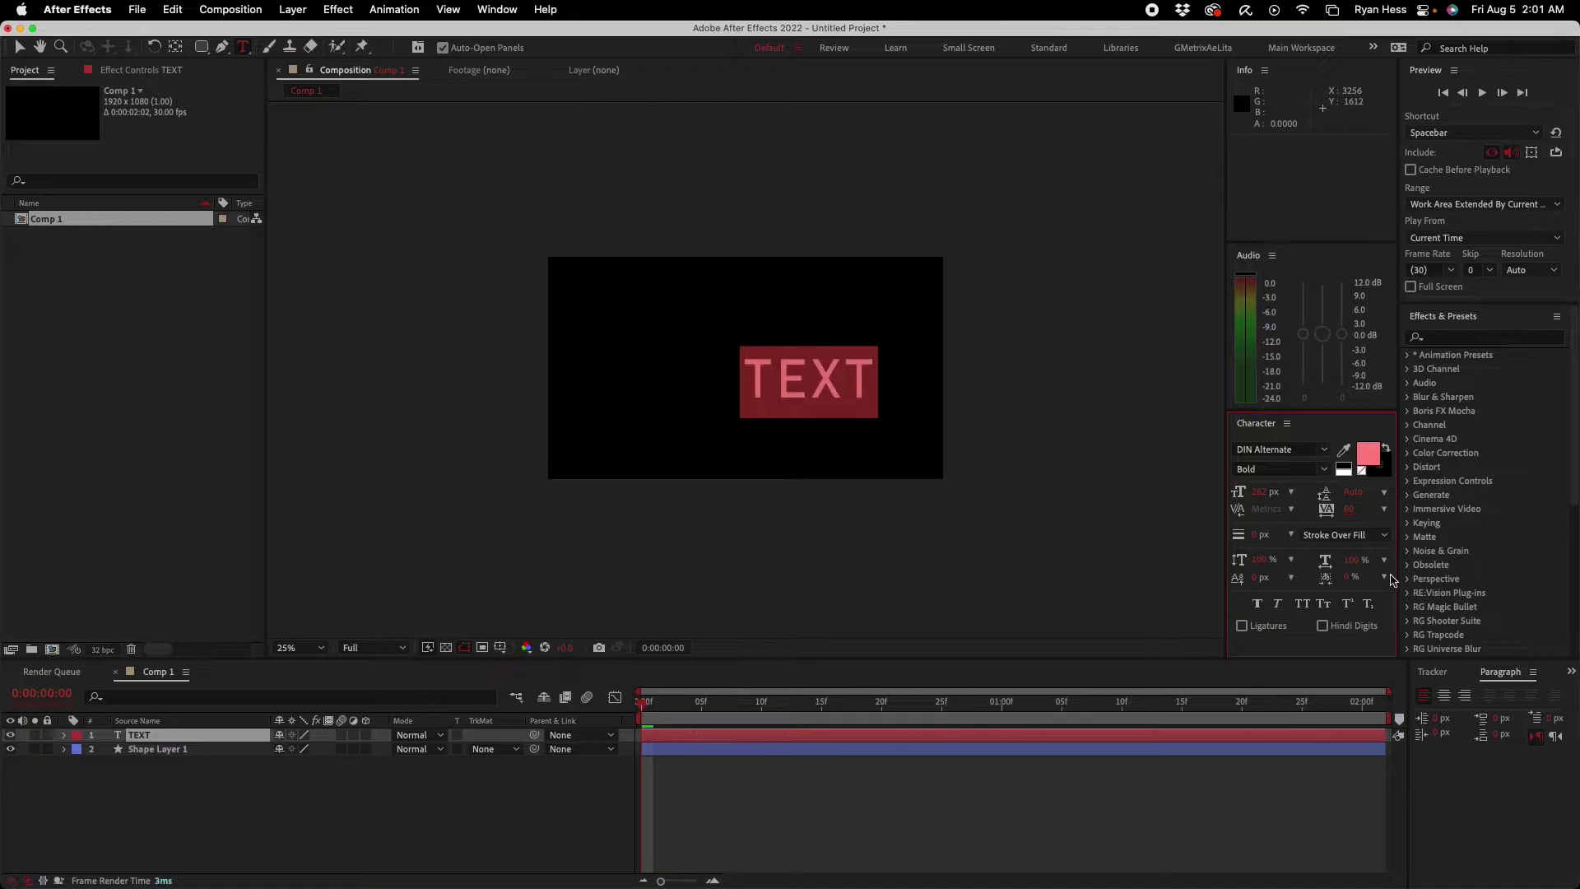
{"action": "left_click_drag", "start_coordinate": [1354, 562], "coordinate": [1257, 610]}
{"action": "left_click", "coordinate": [1257, 607]}
{"action": "left_click", "coordinate": [1277, 605]}
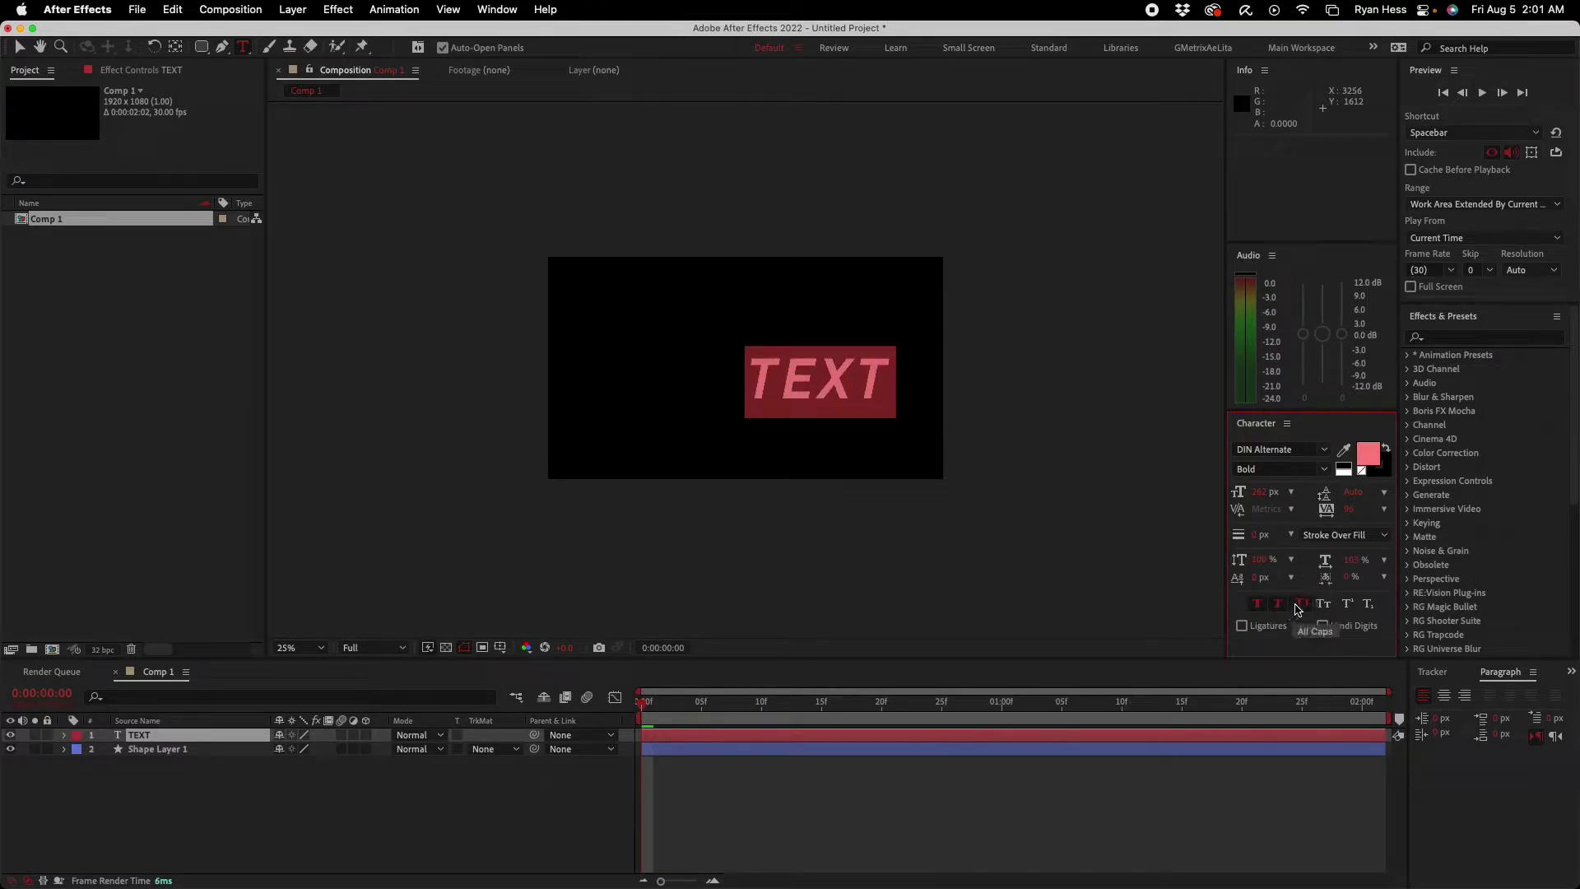
Step: Toggle Small Caps on and off for the text, and delete both the text layer and the shape layer
{"action": "left_click", "coordinate": [1325, 607]}
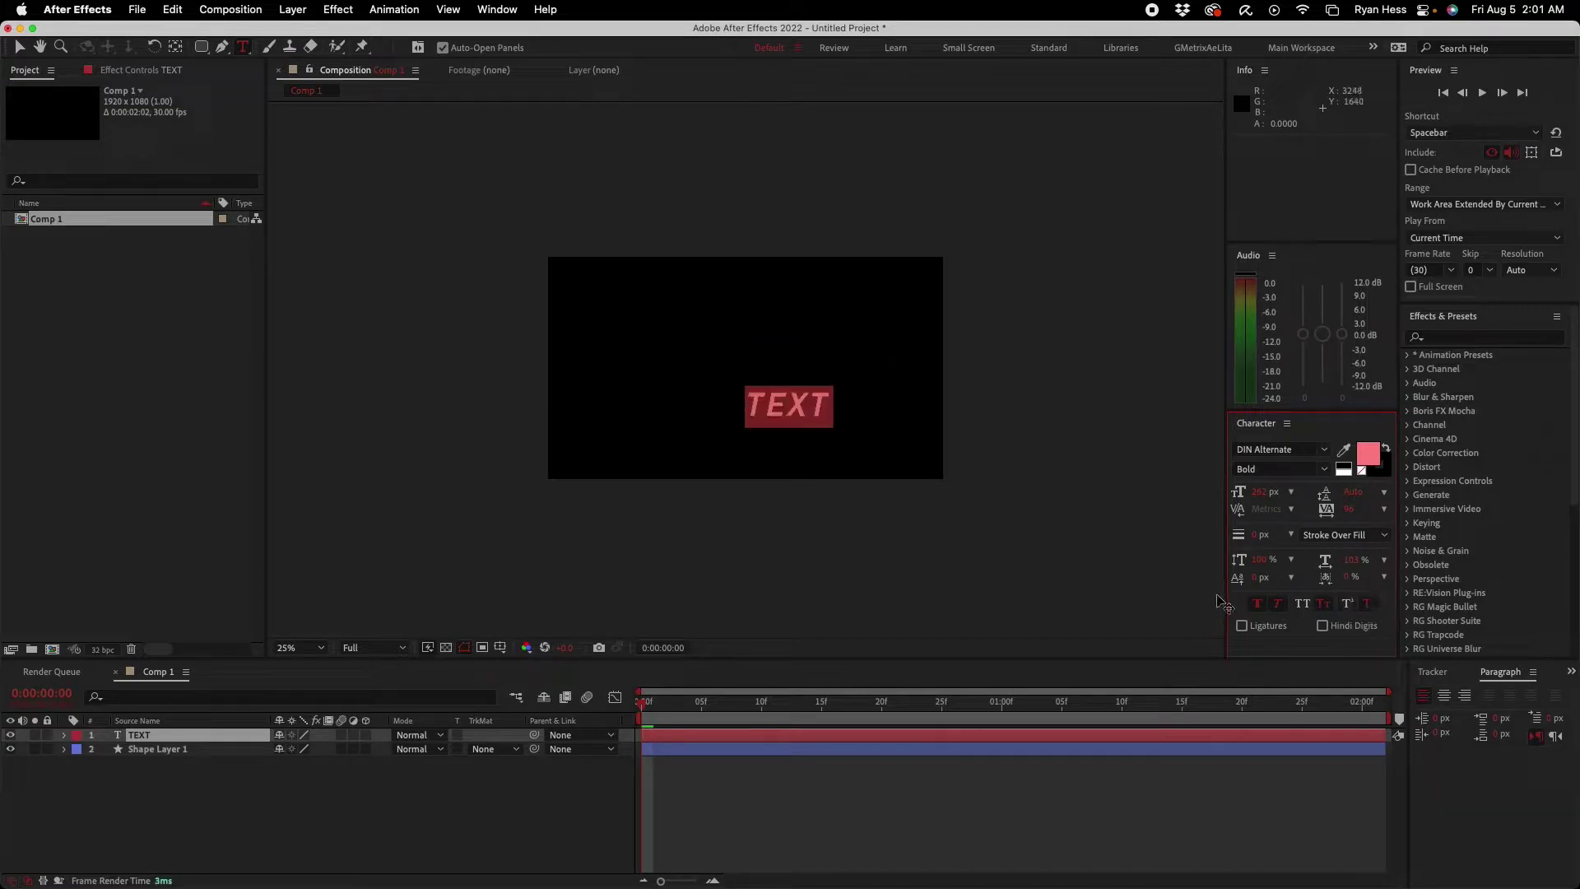
{"action": "left_click", "coordinate": [1324, 606]}
{"action": "left_click_drag", "start_coordinate": [176, 770], "coordinate": [169, 722]}
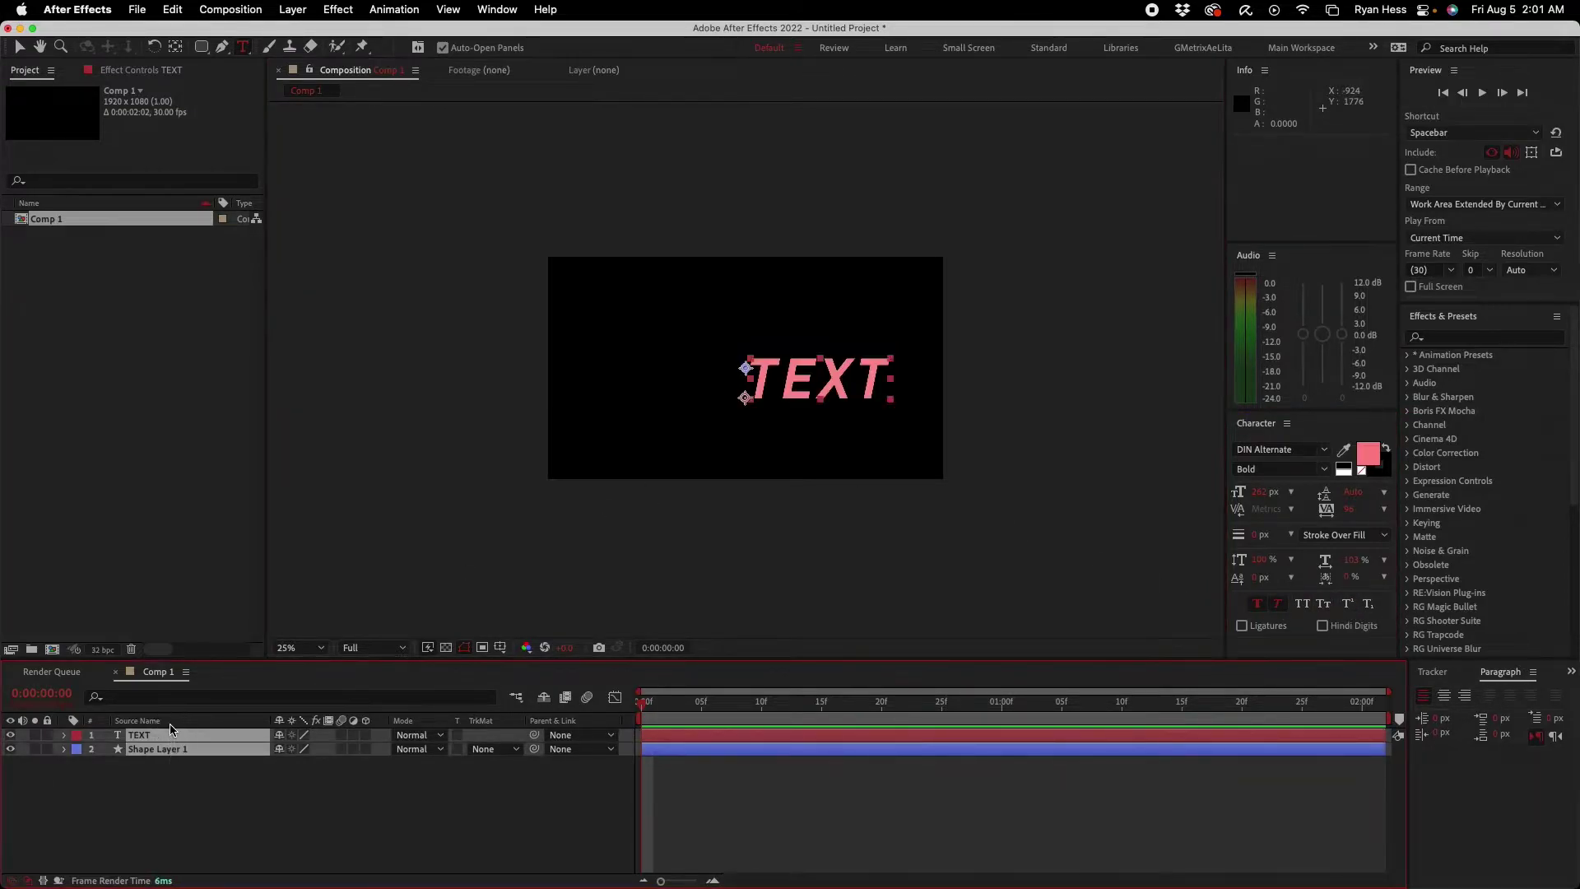
{"action": "key", "text": "Delete"}
Step: Go through the Brush, Clone Stamp, Eraser and Roto Brush tools, and show the Roto Brush and Refine Edge variants
{"action": "left_click", "coordinate": [269, 47]}
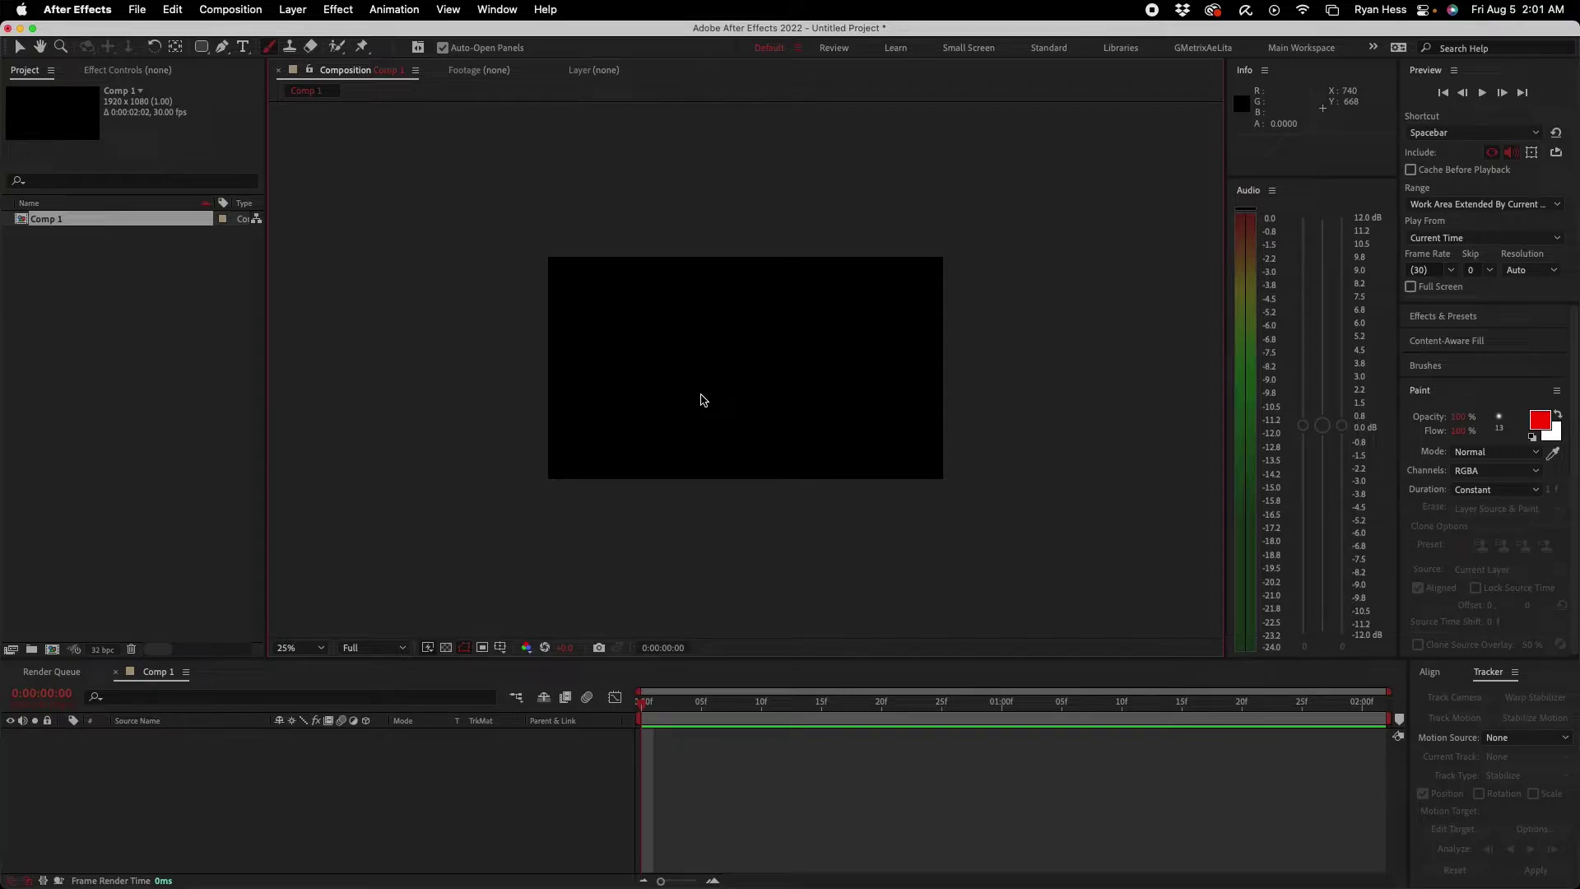
{"action": "left_click", "coordinate": [291, 50]}
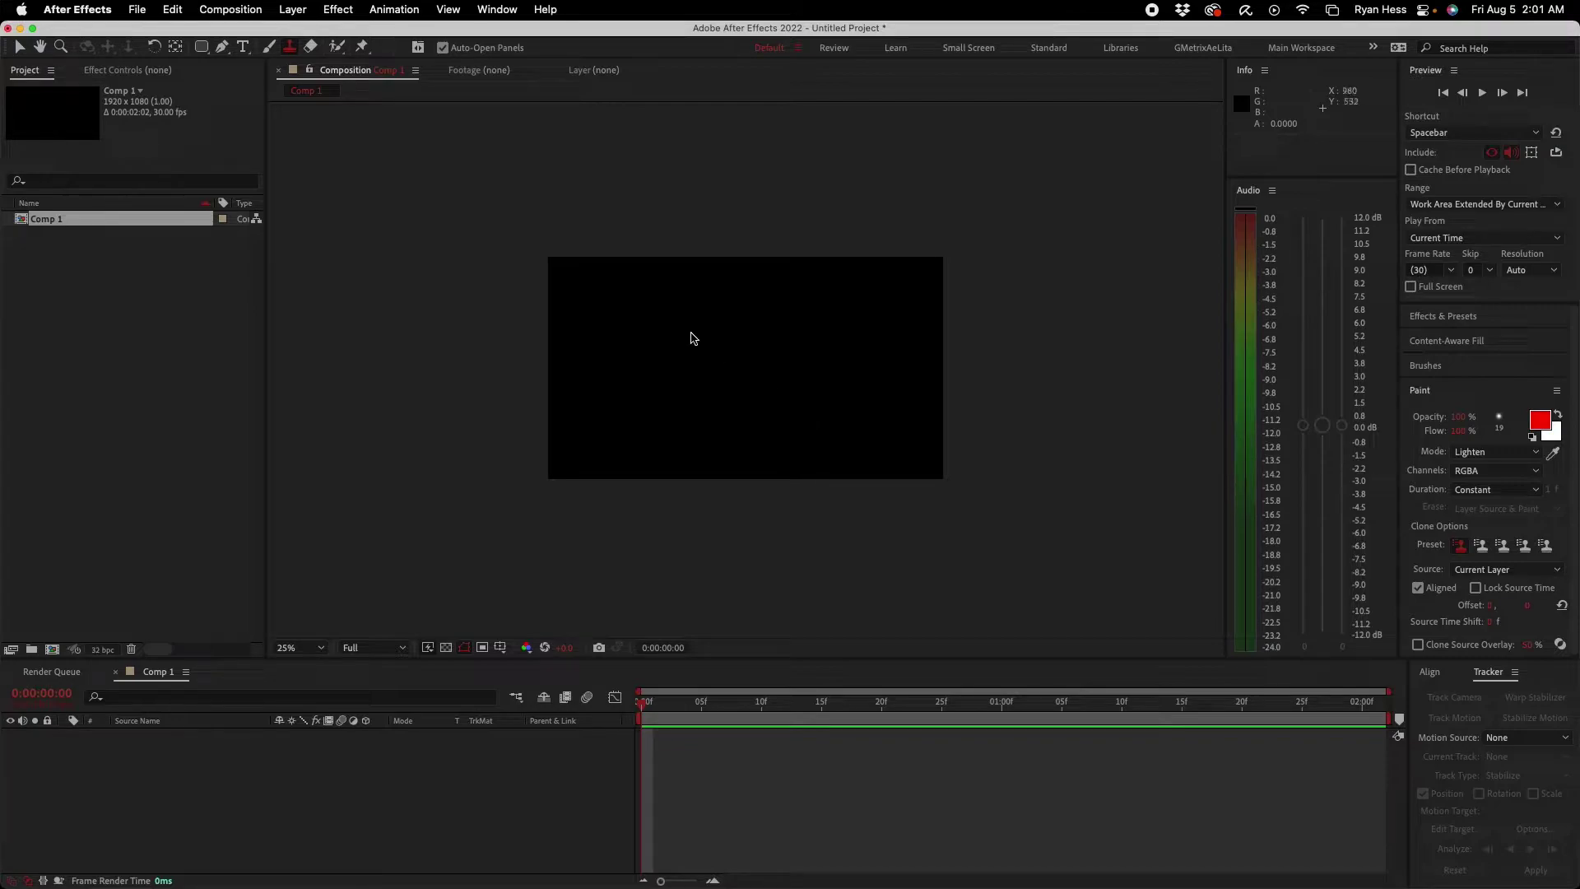
{"action": "left_click", "coordinate": [311, 47]}
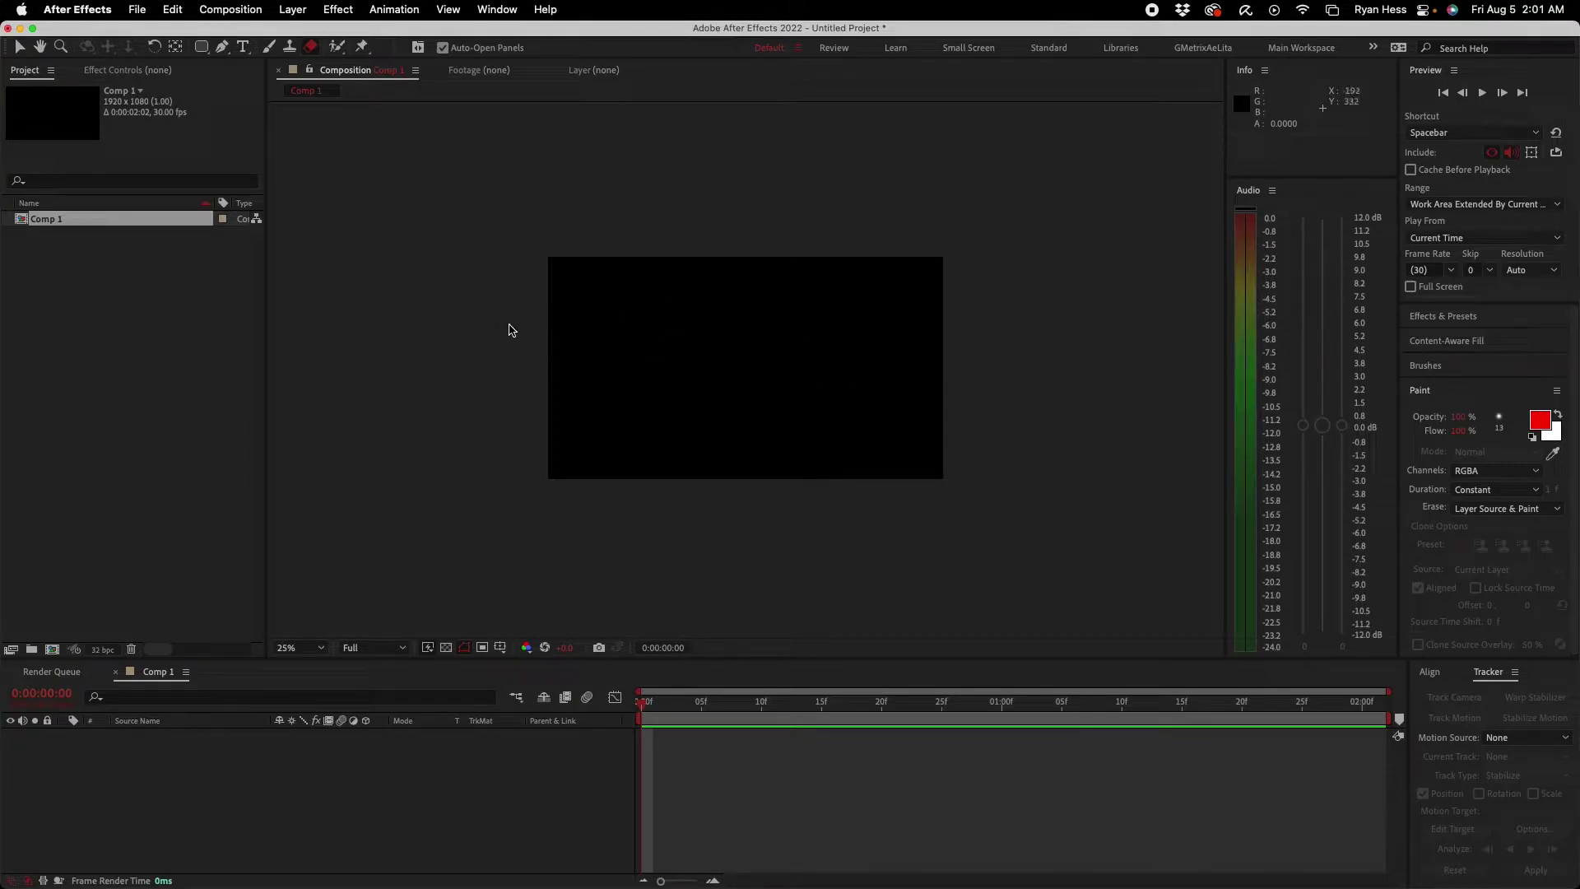
{"action": "left_click", "coordinate": [338, 48]}
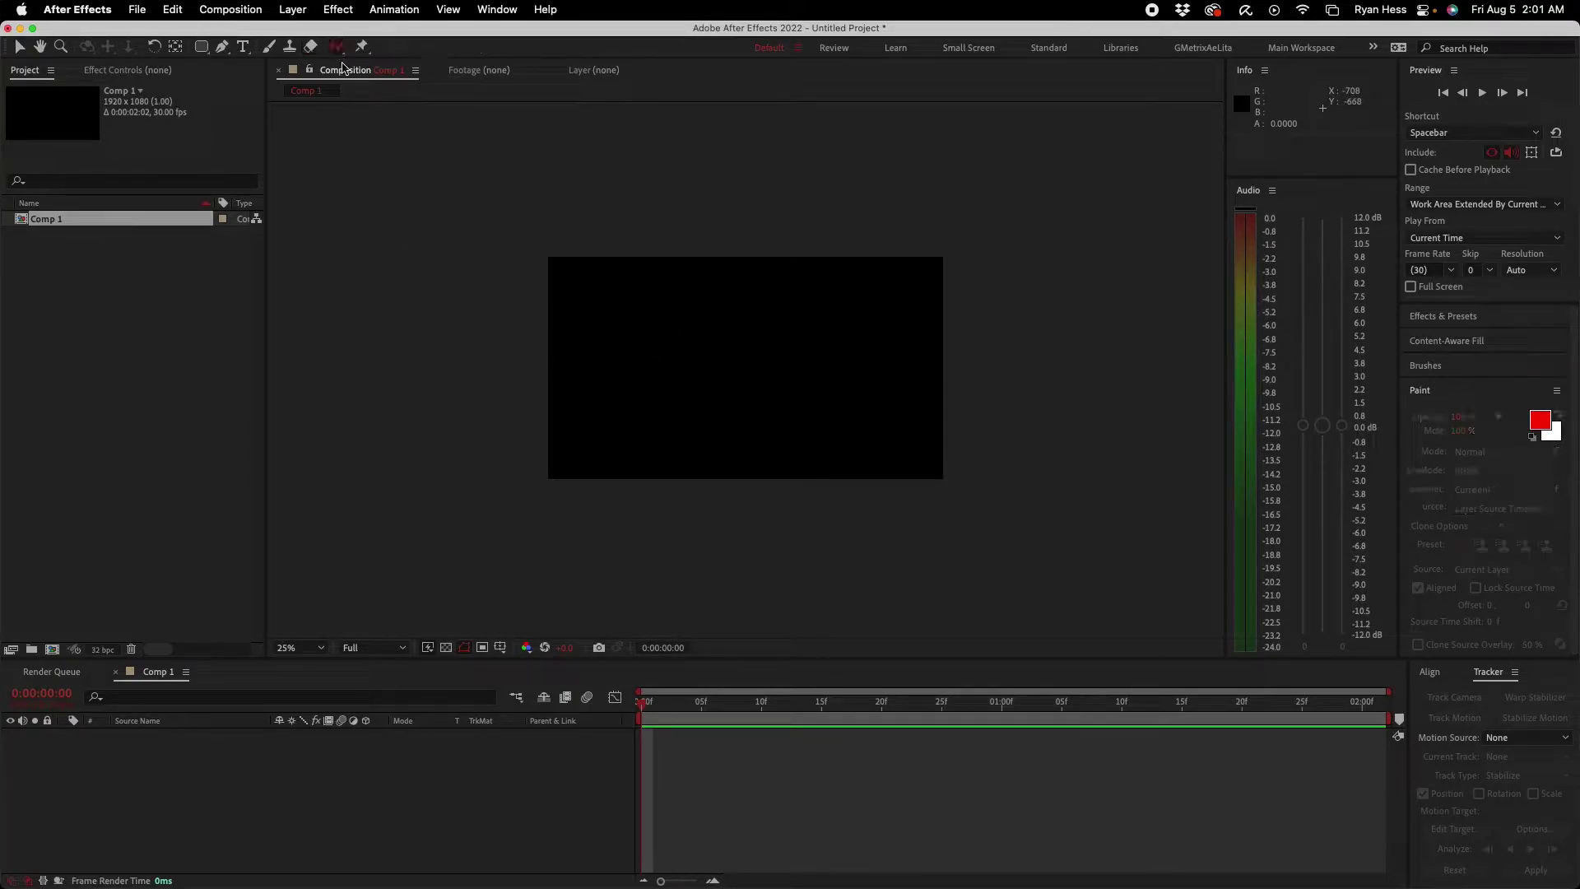
{"action": "left_click", "coordinate": [339, 51]}
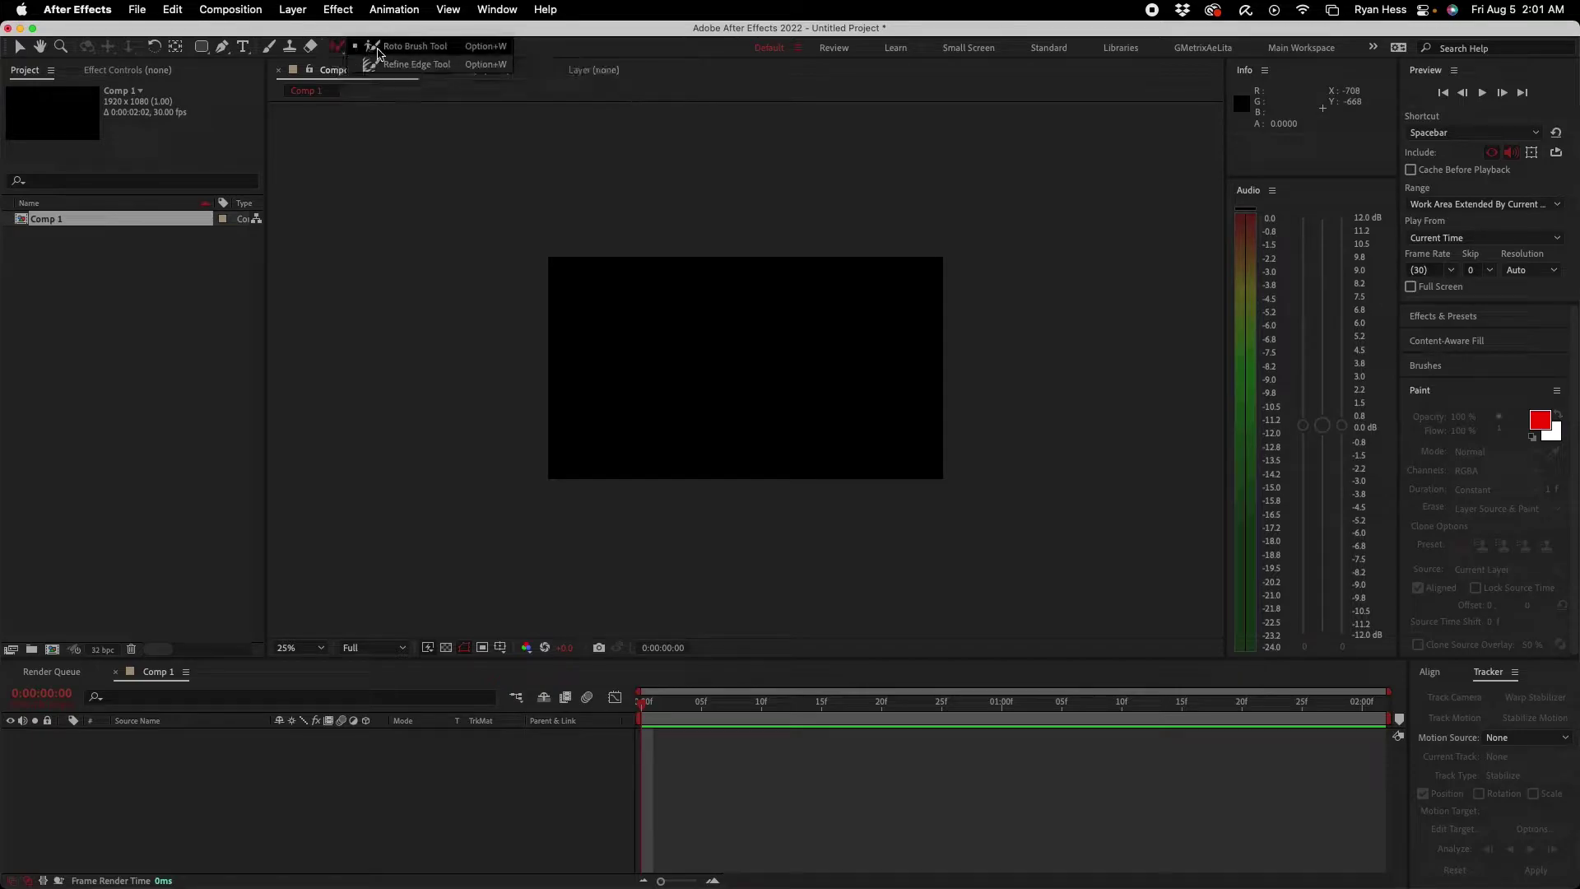
{"action": "left_click", "coordinate": [353, 51]}
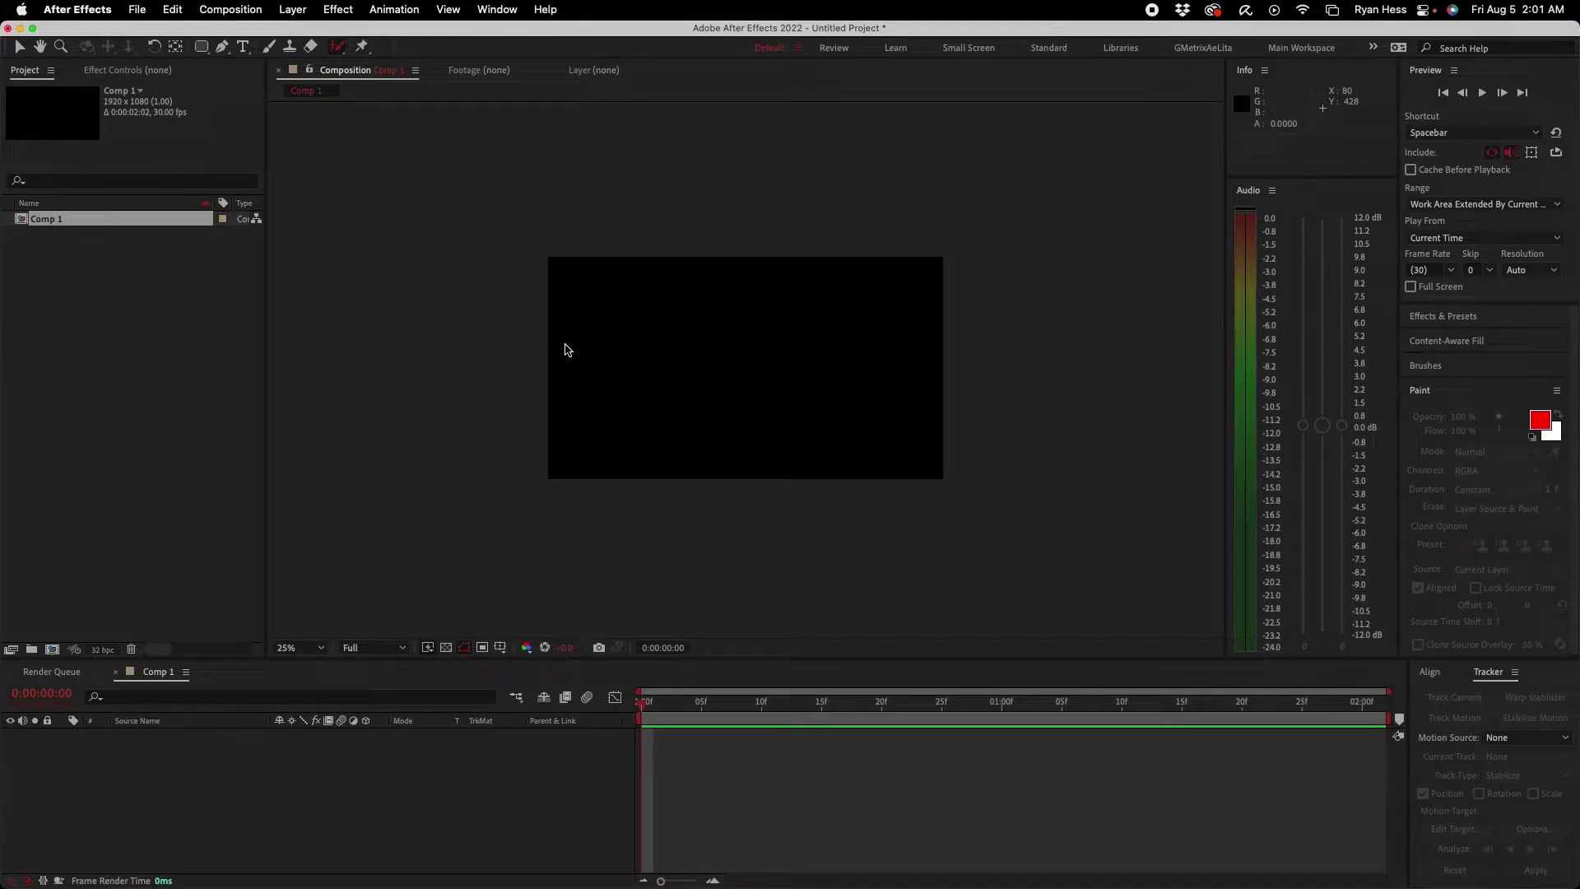
Step: Add a full-frame deep red solid and place four puppet pins around its centre with the Puppet Pin tool
{"action": "left_click", "coordinate": [363, 46]}
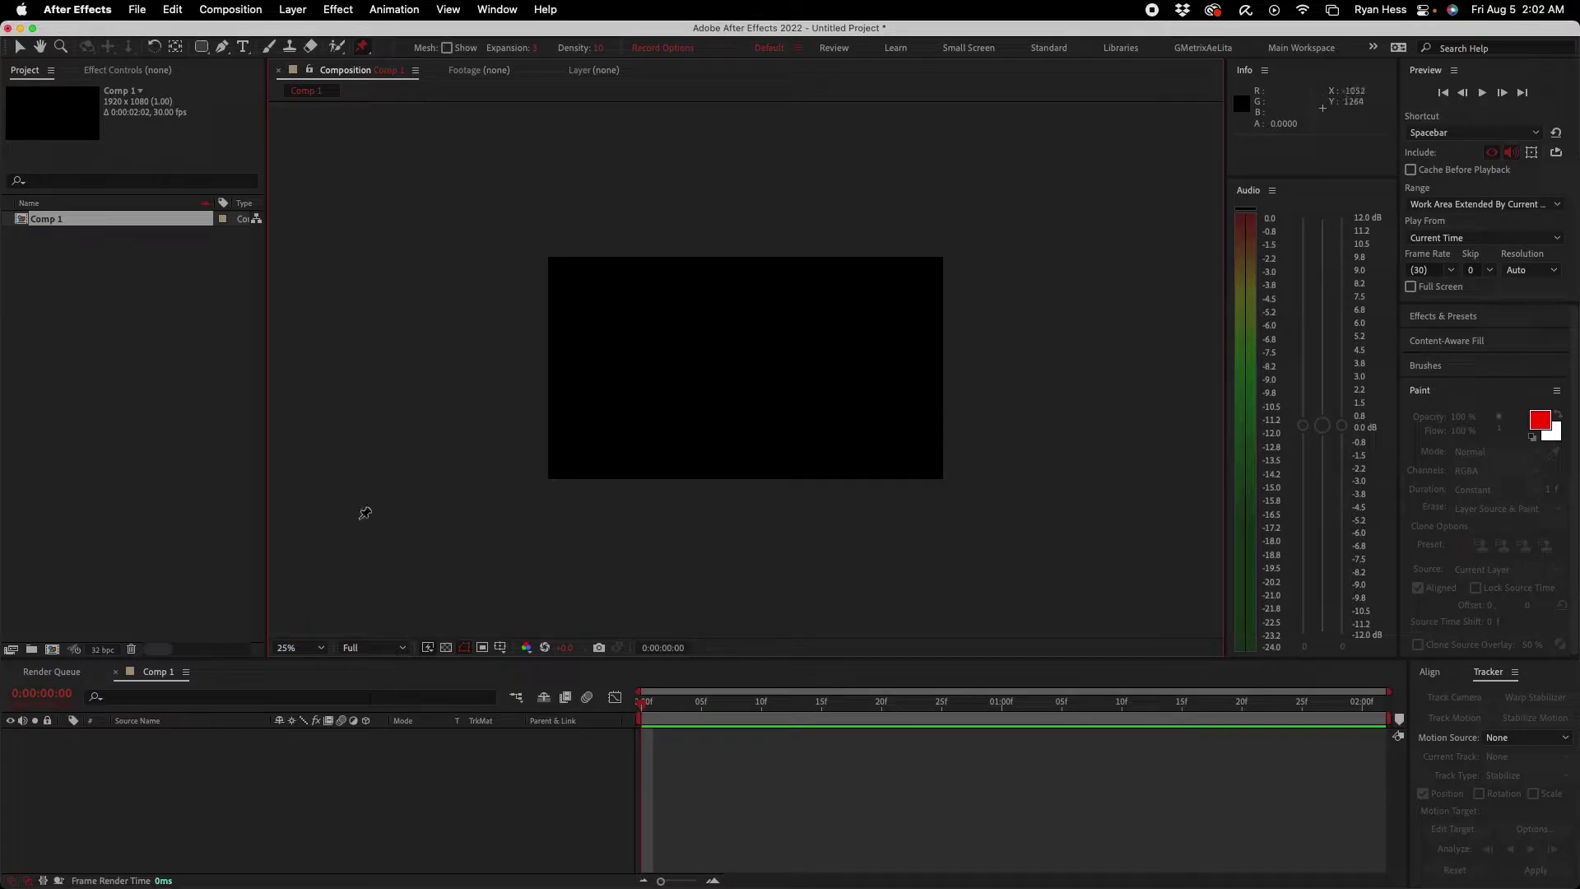
{"action": "key", "text": "super+y"}
{"action": "left_click", "coordinate": [662, 399]}
{"action": "left_click", "coordinate": [838, 408]}
{"action": "left_click", "coordinate": [774, 342]}
{"action": "left_click", "coordinate": [685, 336]}
Step: Warp the red solid by moving each of its four puppet pins with the Selection tool
{"action": "left_click", "coordinate": [20, 48]}
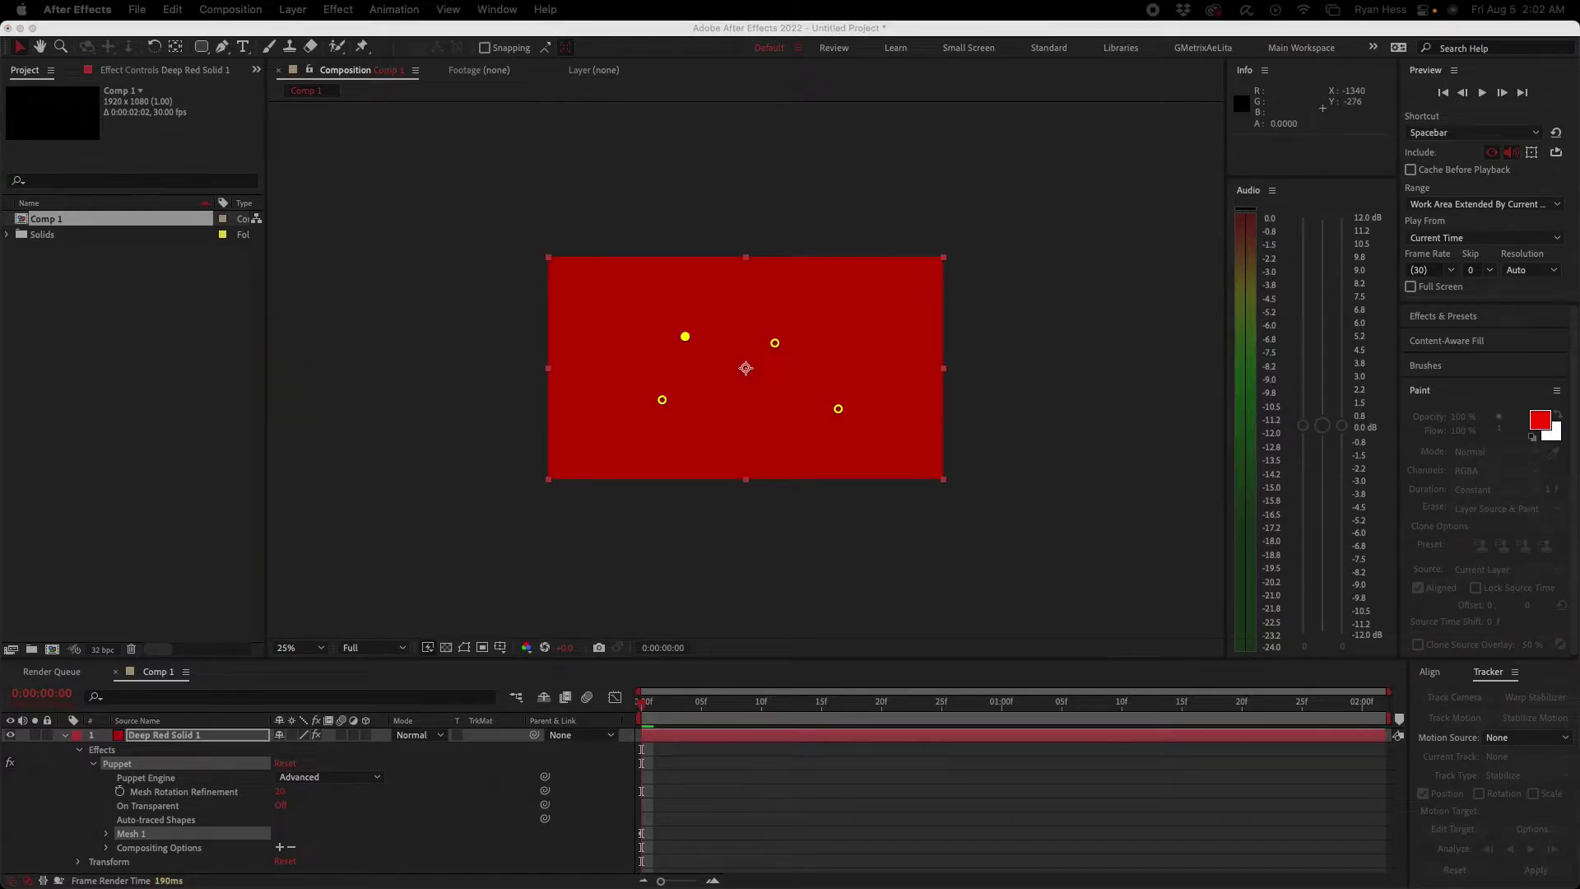
{"action": "left_click_drag", "start_coordinate": [684, 336], "coordinate": [723, 389]}
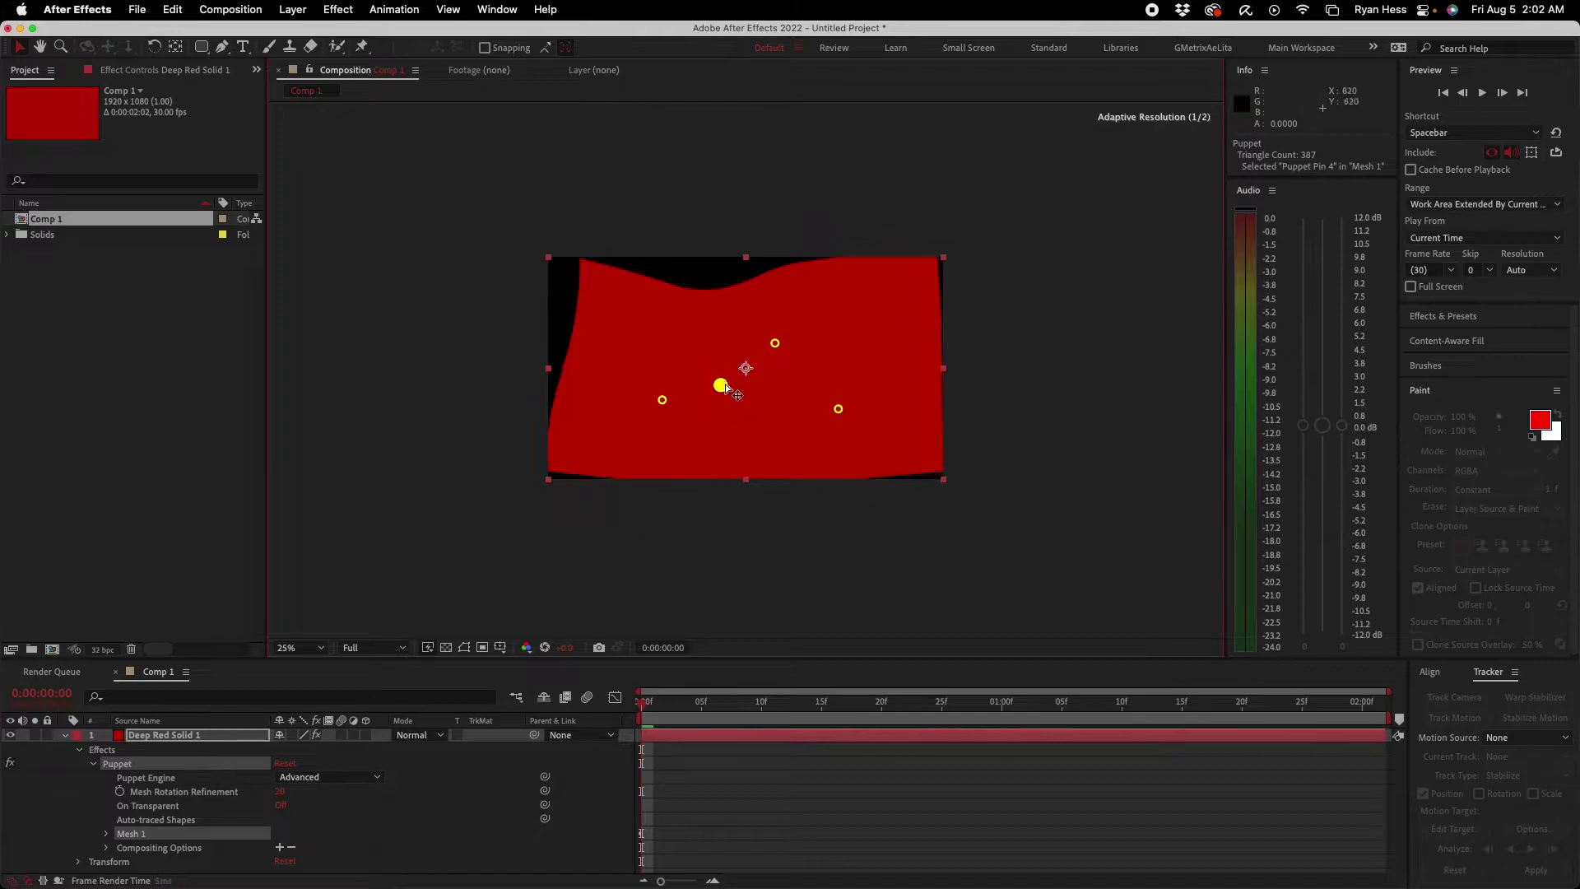
{"action": "left_click_drag", "start_coordinate": [774, 343], "coordinate": [693, 354]}
{"action": "left_click_drag", "start_coordinate": [840, 409], "coordinate": [781, 346]}
{"action": "mouse_move", "coordinate": [663, 400]}
{"action": "left_mouse_down"}
{"action": "mouse_move", "coordinate": [696, 381]}
{"action": "mouse_move", "coordinate": [738, 394]}
{"action": "mouse_move", "coordinate": [667, 365]}
{"action": "mouse_move", "coordinate": [651, 381]}
{"action": "left_mouse_up"}
Step: Undo the puppet pin moves, the pins and the puppet mesh, and collapse the solid layer's properties
{"action": "key", "text": "super+z"}
{"action": "key", "text": "super+z"}
{"action": "key", "text": "super+z"}
{"action": "key", "text": "super+z"}
{"action": "key", "text": "super+z"}
{"action": "key", "text": "super+z"}
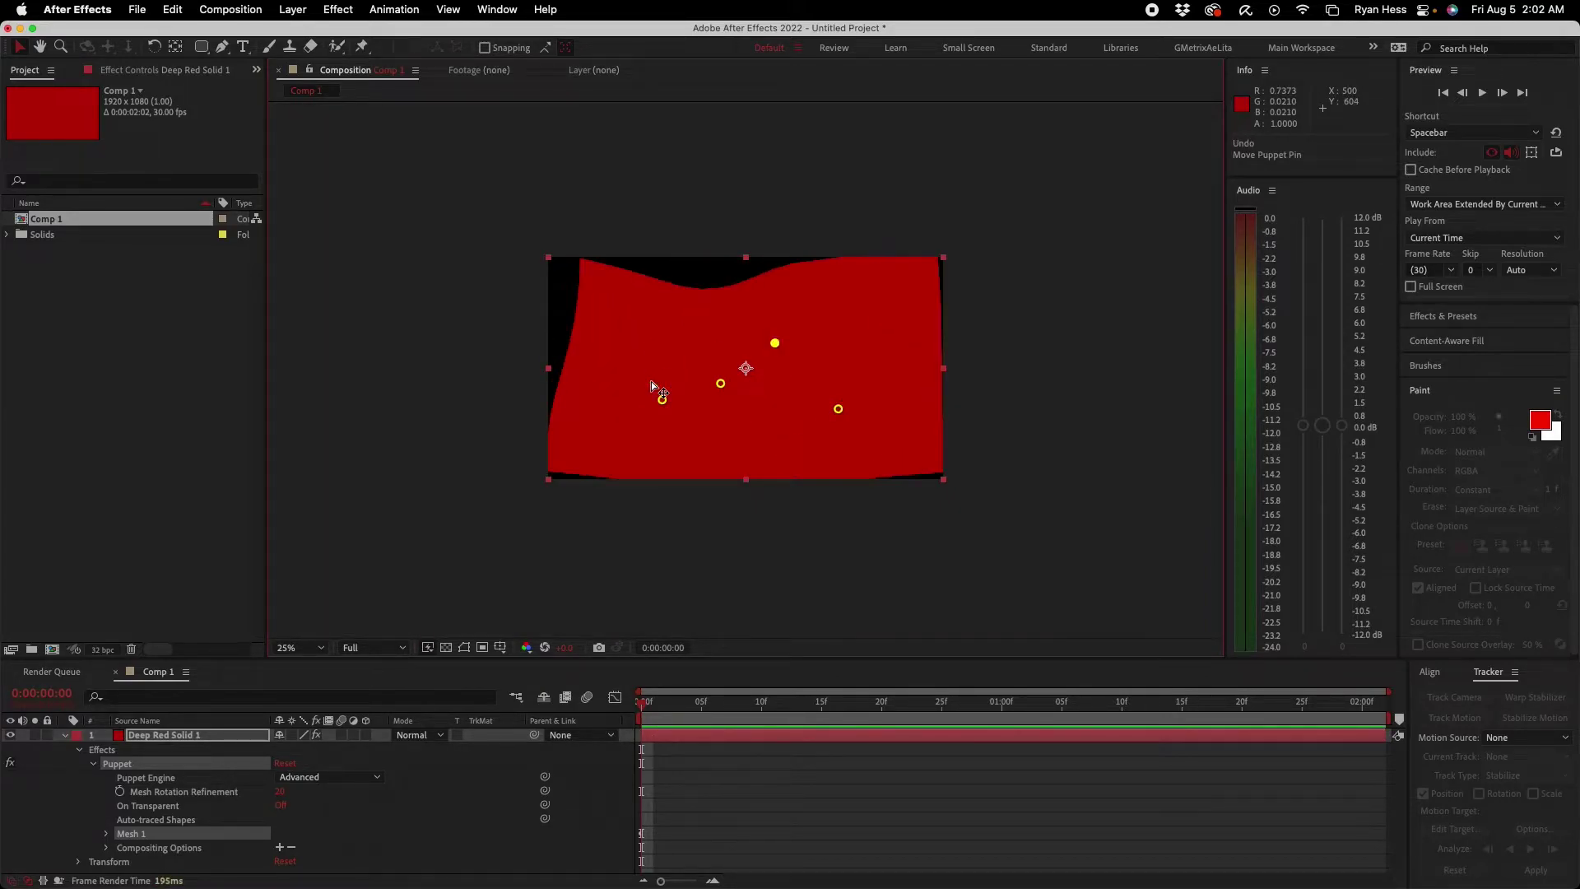
{"action": "key", "text": "super+z"}
{"action": "key", "text": "super+z"}
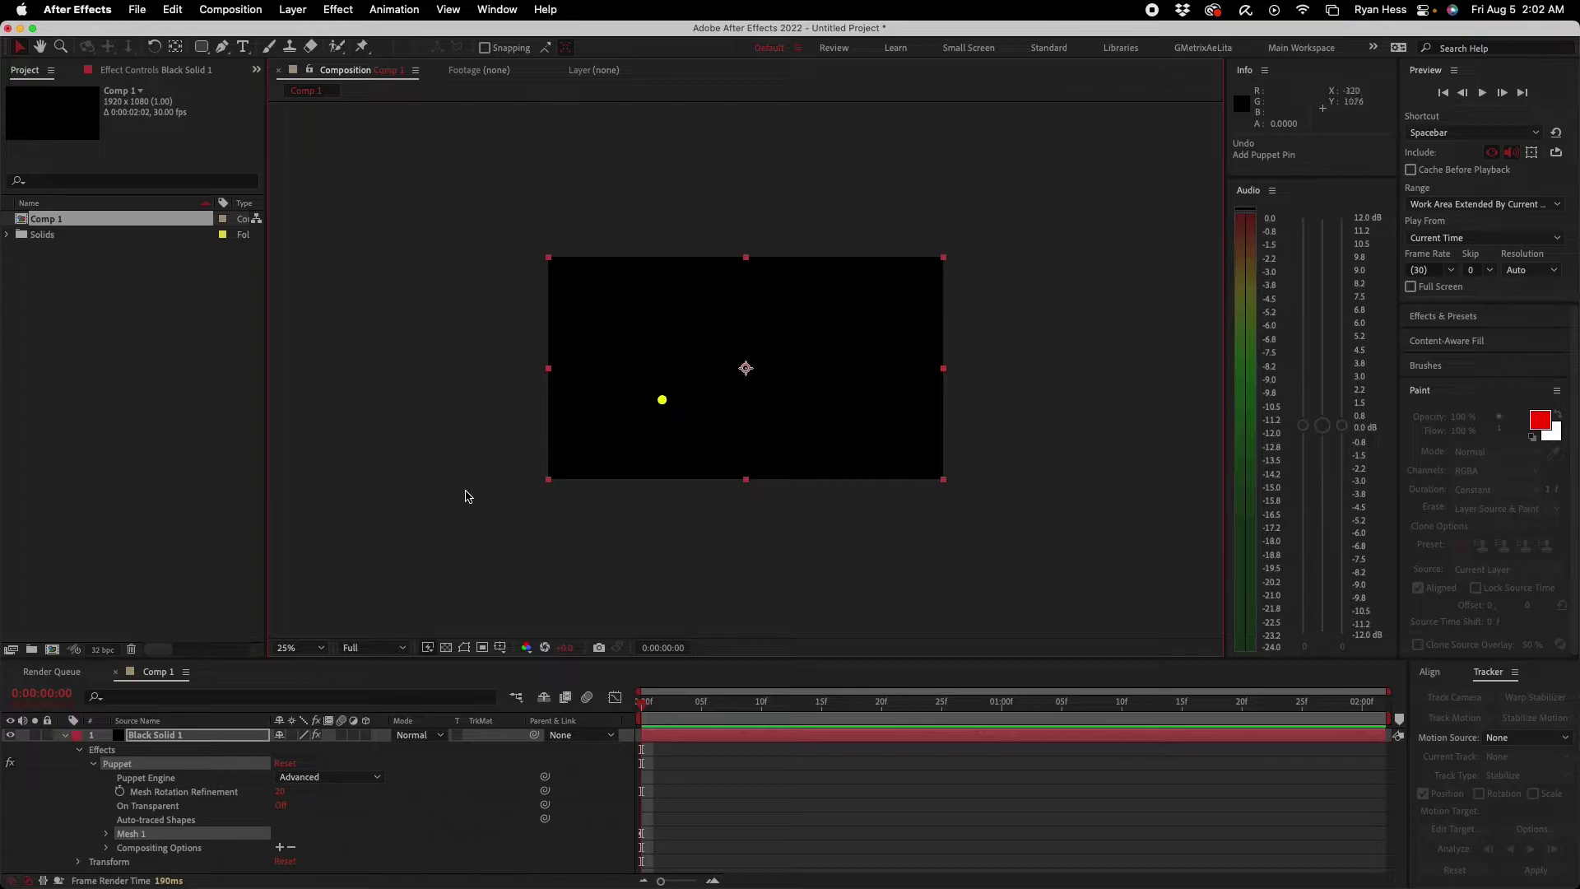
{"action": "key", "text": "super+z"}
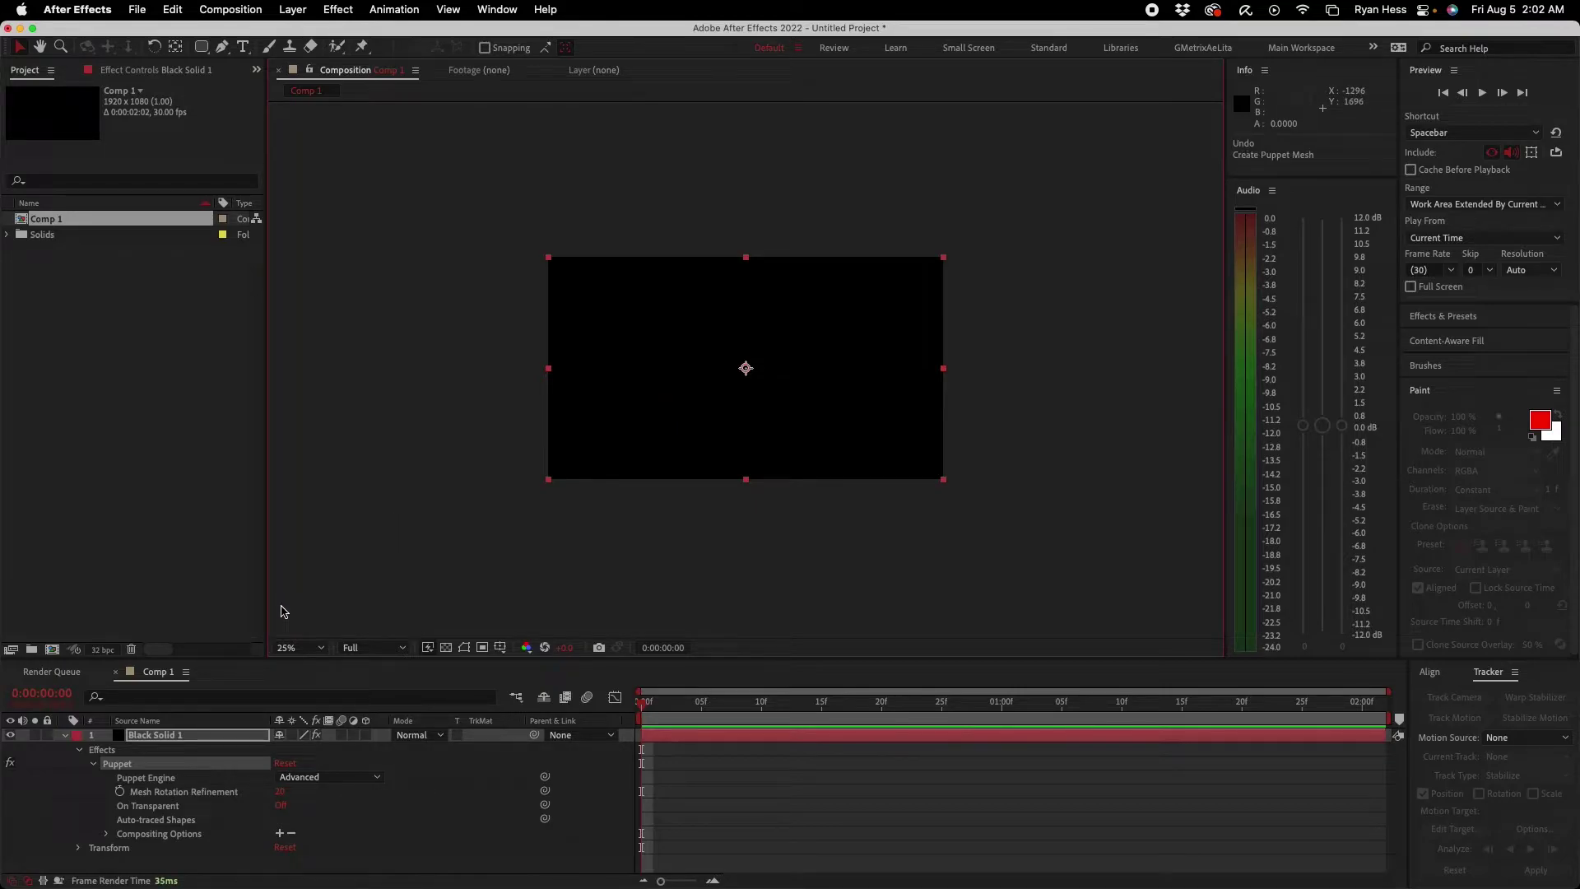
{"action": "left_click", "coordinate": [65, 736]}
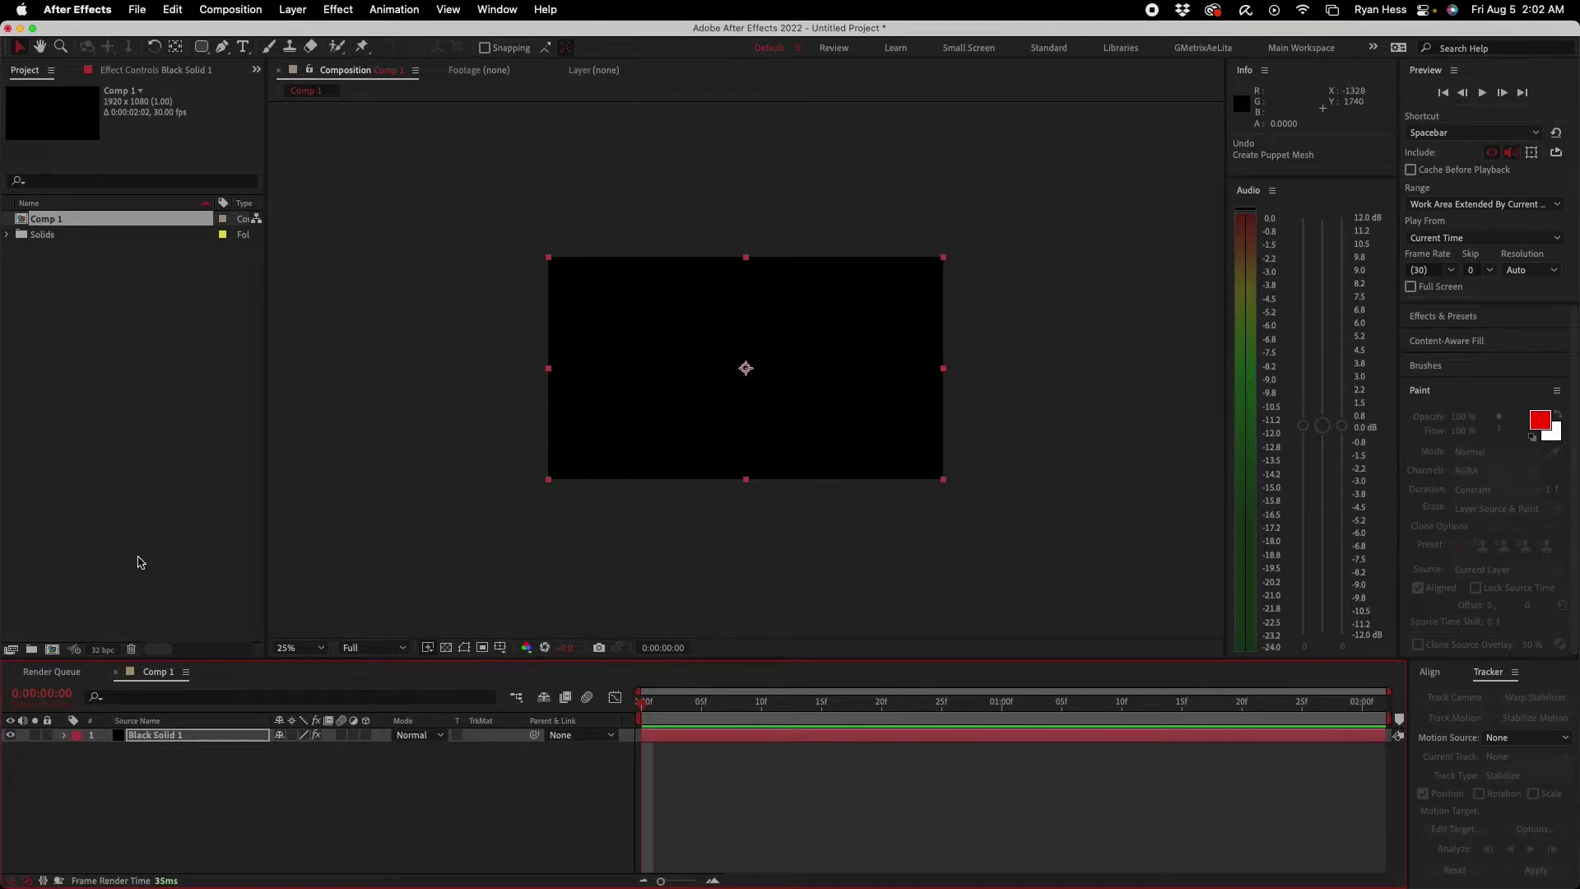
Step: Delete Comp 1 and the Solids folder from the project
{"action": "left_click", "coordinate": [19, 51]}
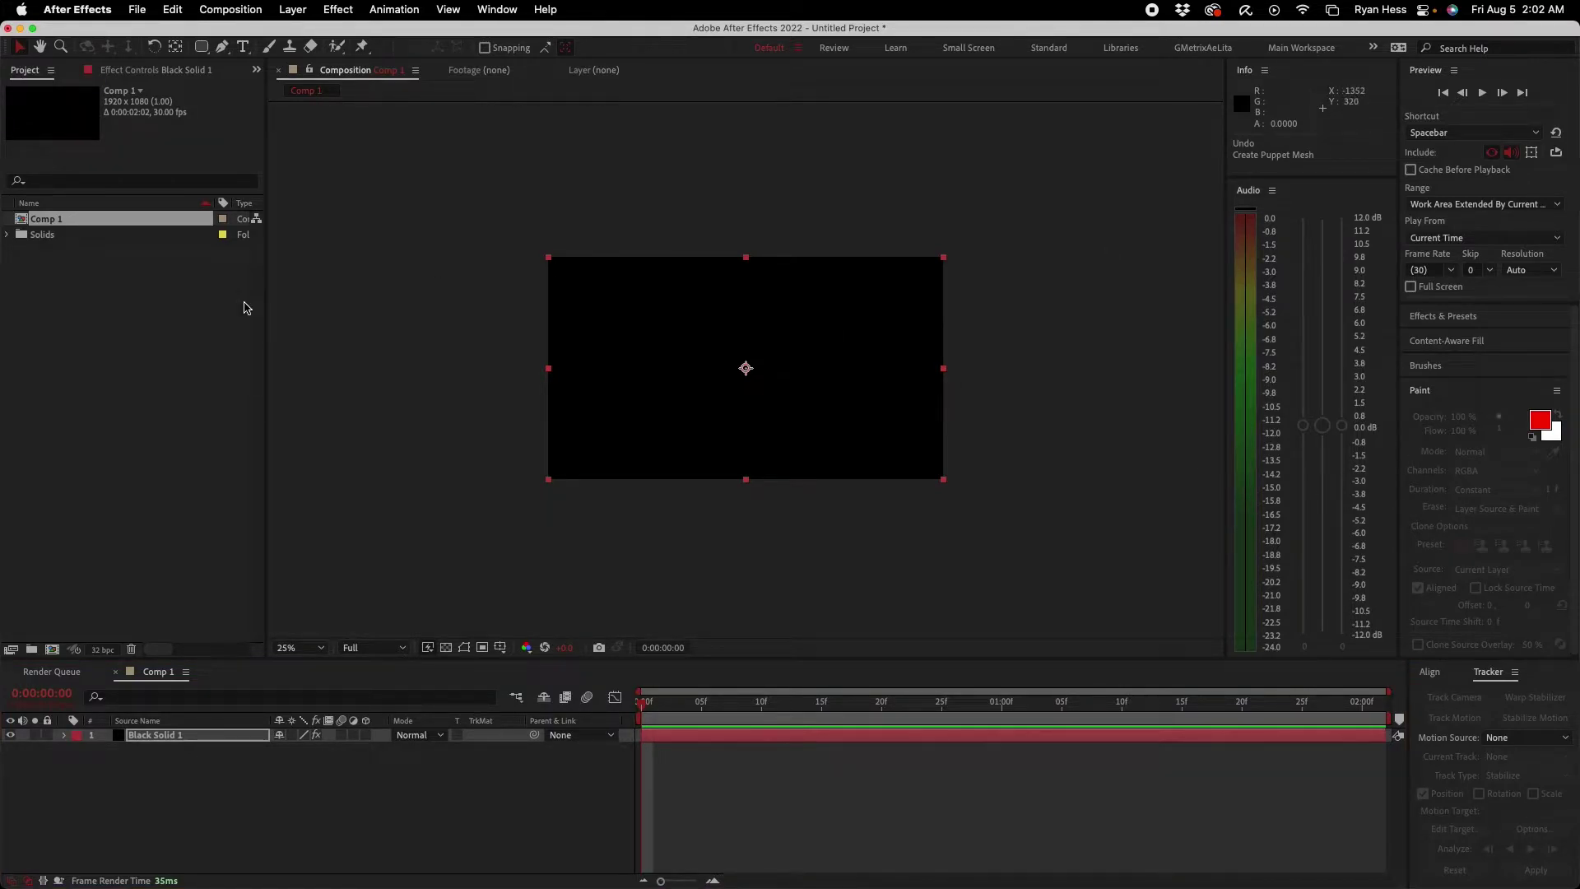
{"action": "left_click", "coordinate": [23, 72]}
{"action": "left_click_drag", "start_coordinate": [76, 288], "coordinate": [51, 222]}
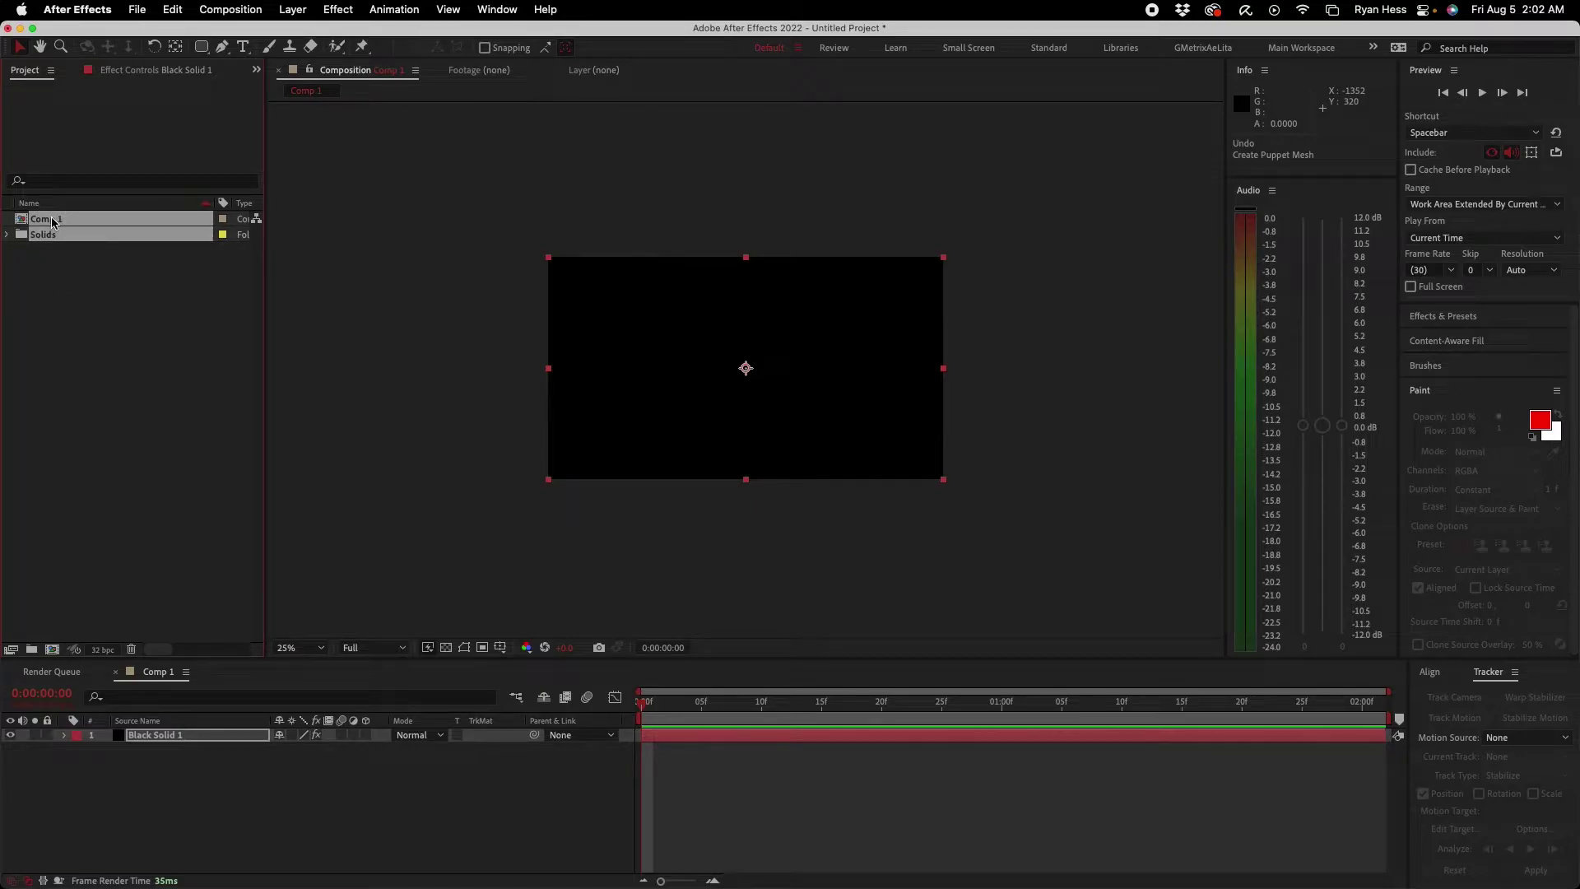
{"action": "key", "text": "Delete"}
{"action": "key", "text": "Return"}
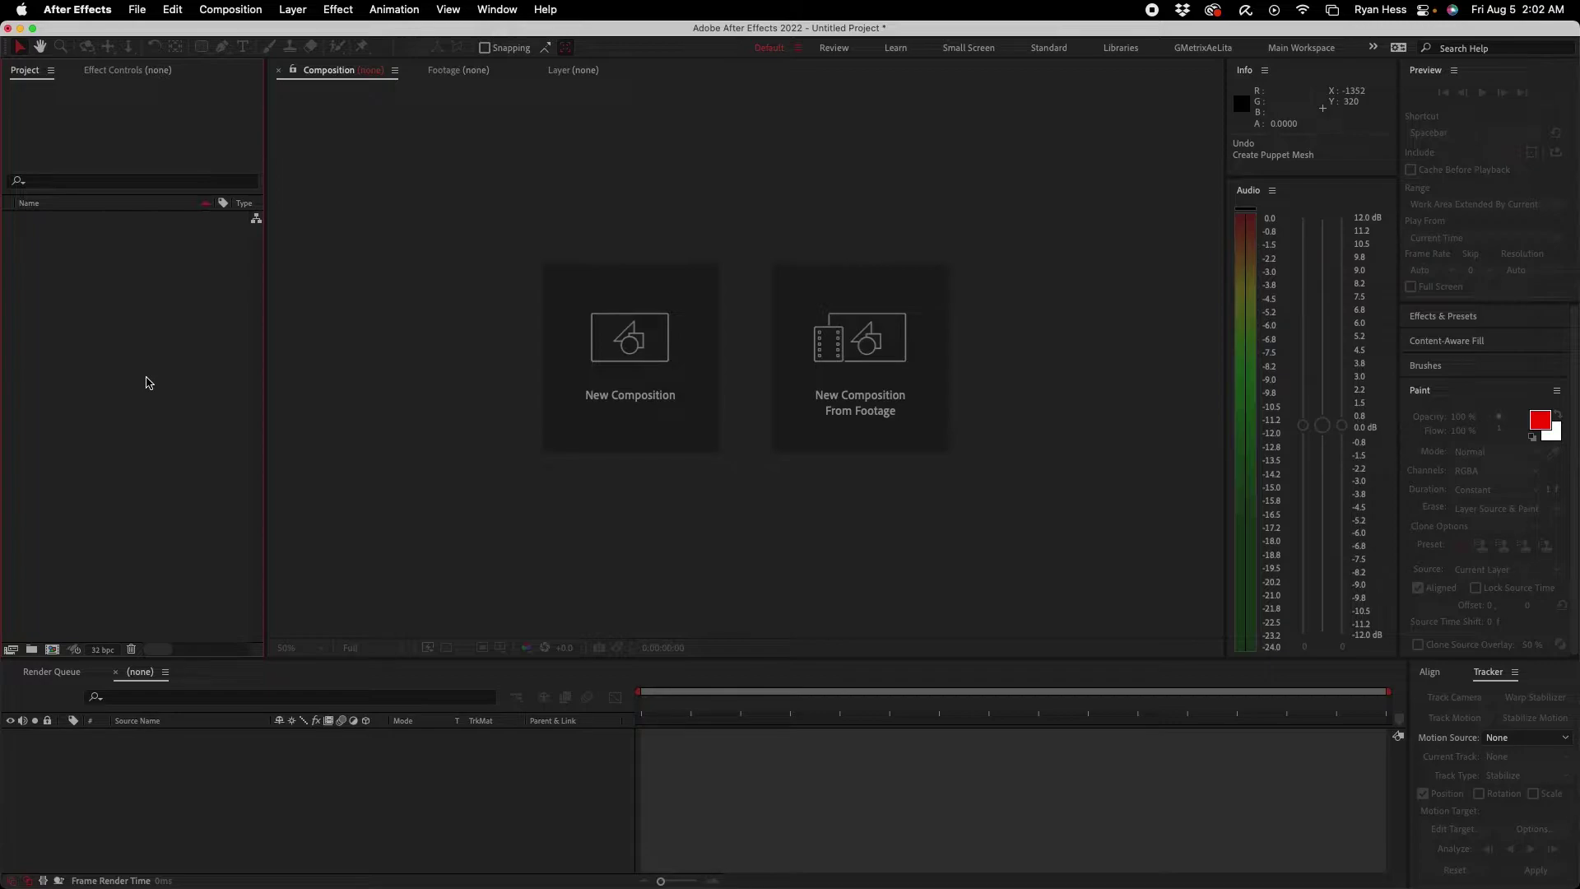
Step: Create a new composition named Comp 1 at 1920 x 1080 px and 30 frames per second
{"action": "left_click", "coordinate": [52, 651]}
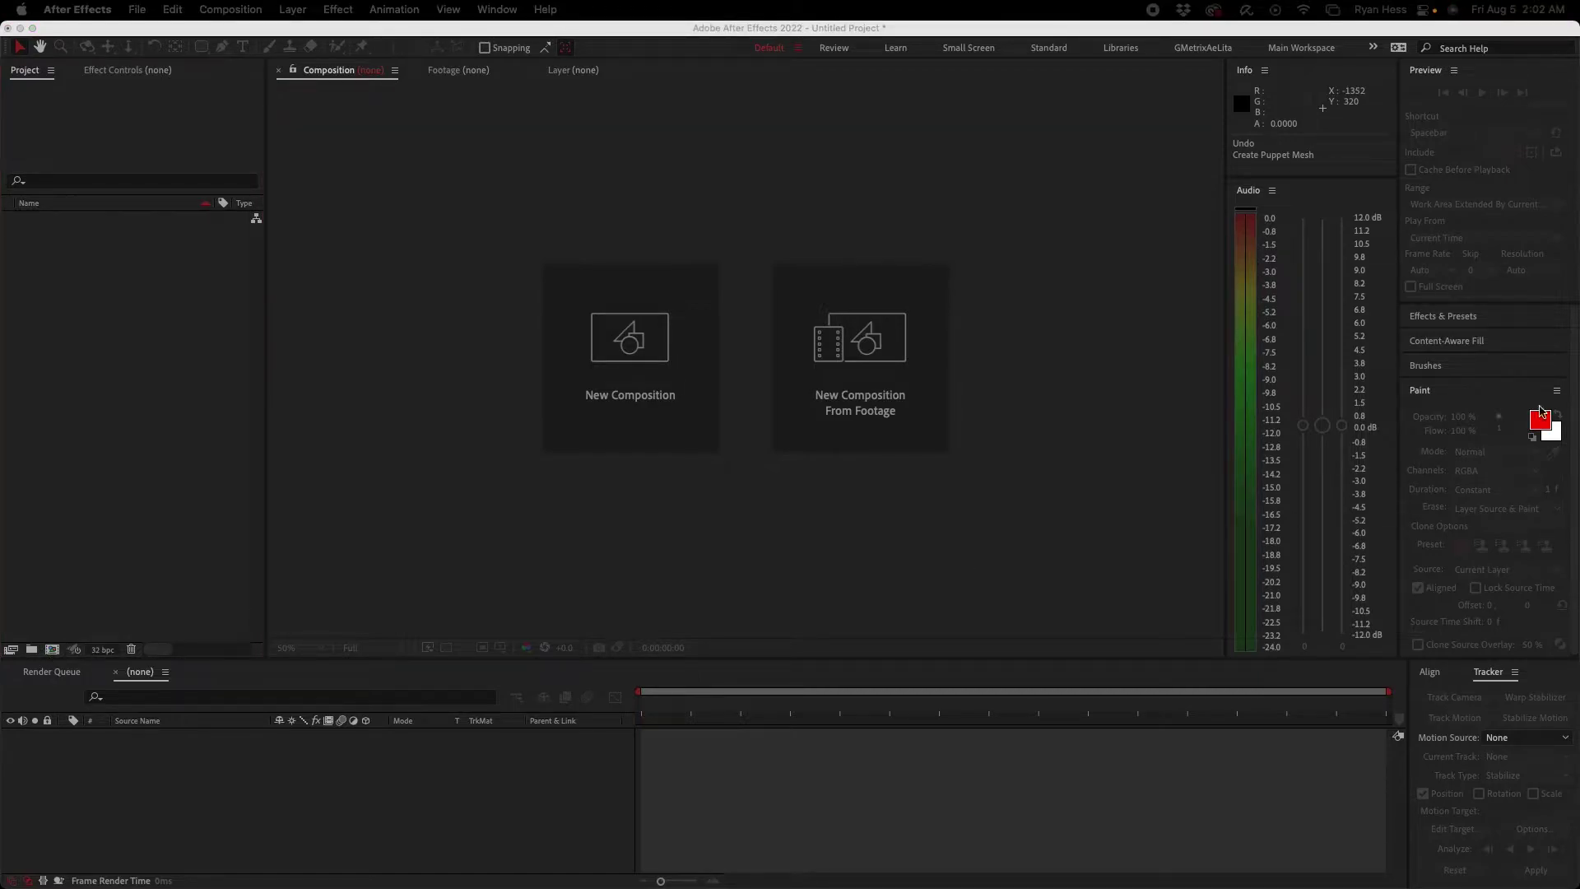
{"action": "left_click_drag", "start_coordinate": [910, 201], "coordinate": [739, 228]}
{"action": "left_click_drag", "start_coordinate": [848, 213], "coordinate": [833, 174]}
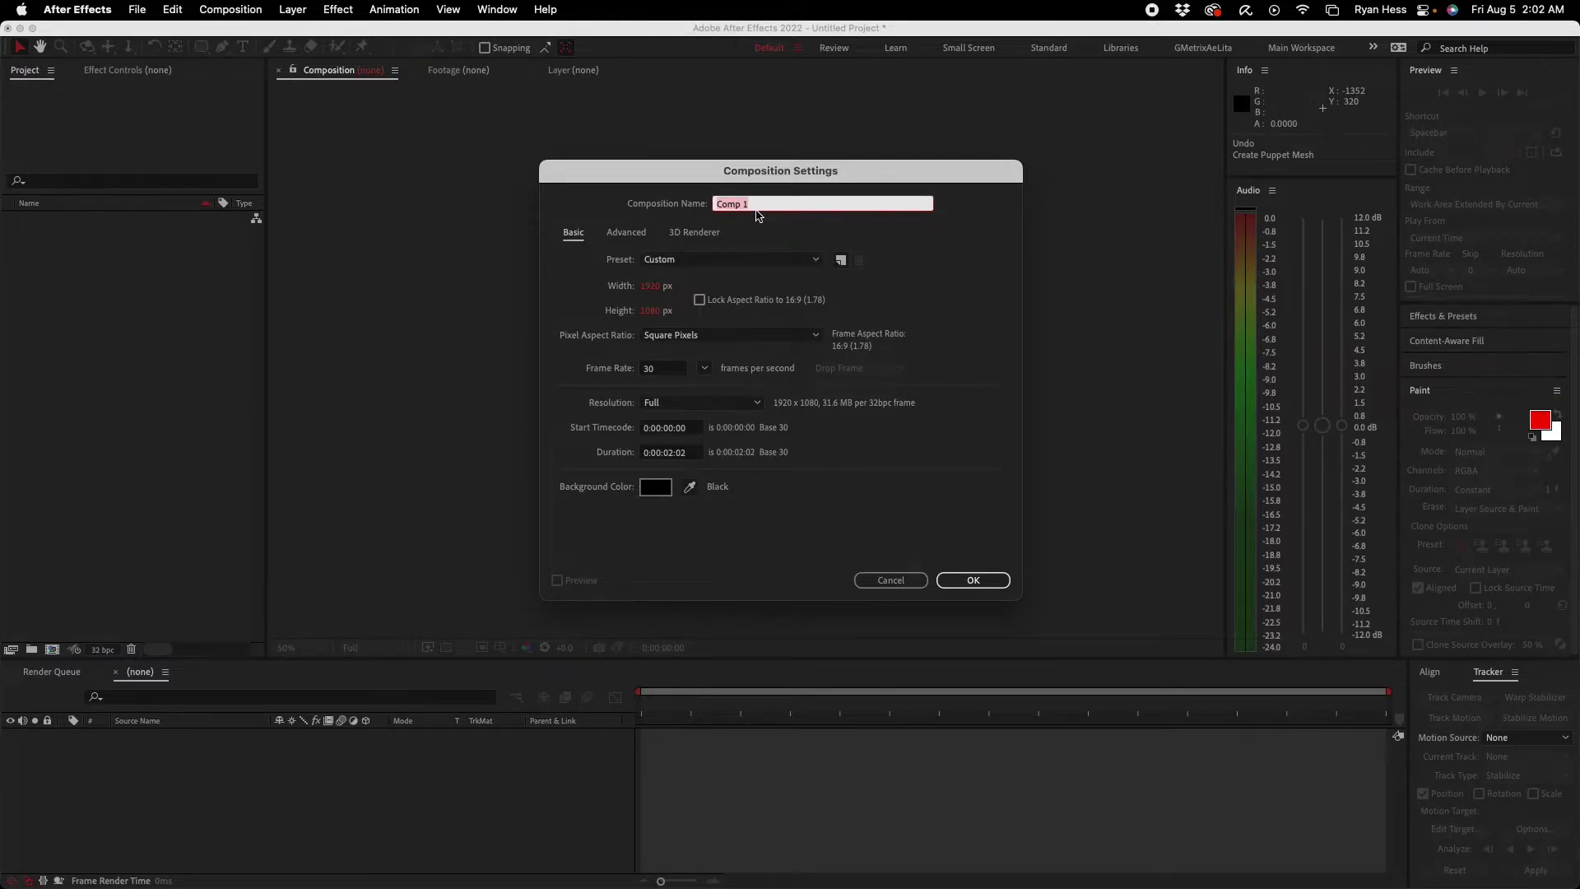
{"action": "left_click", "coordinate": [955, 580]}
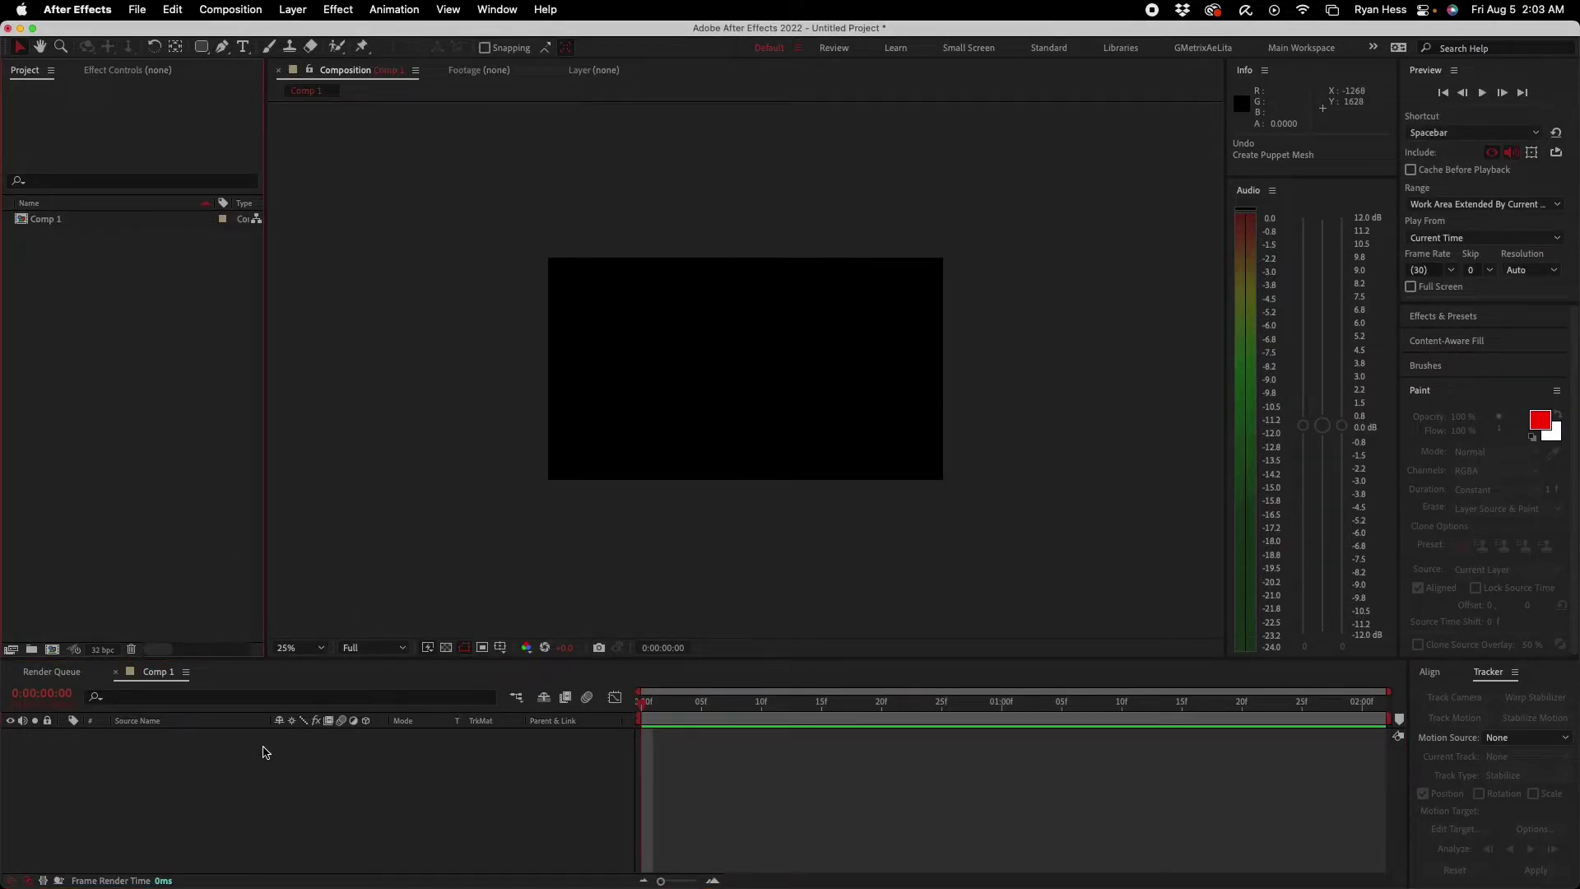
Step: Create a new project folder named Folder
{"action": "left_click", "coordinate": [32, 650]}
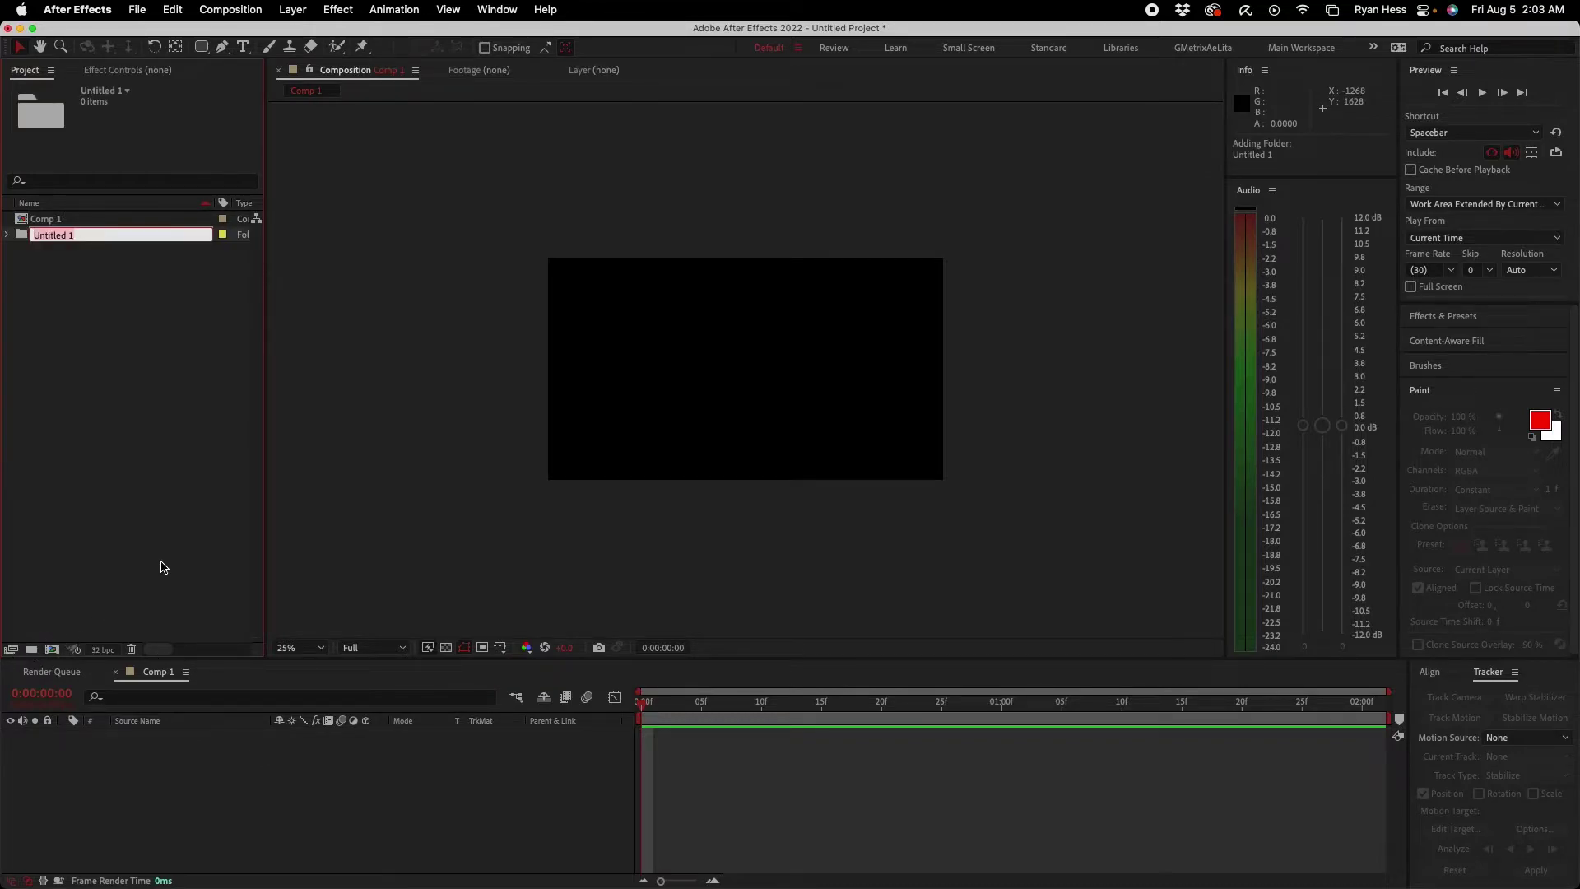
{"action": "type", "text": "U"}
{"action": "type", "text": "older"}
{"action": "key", "text": "Return"}
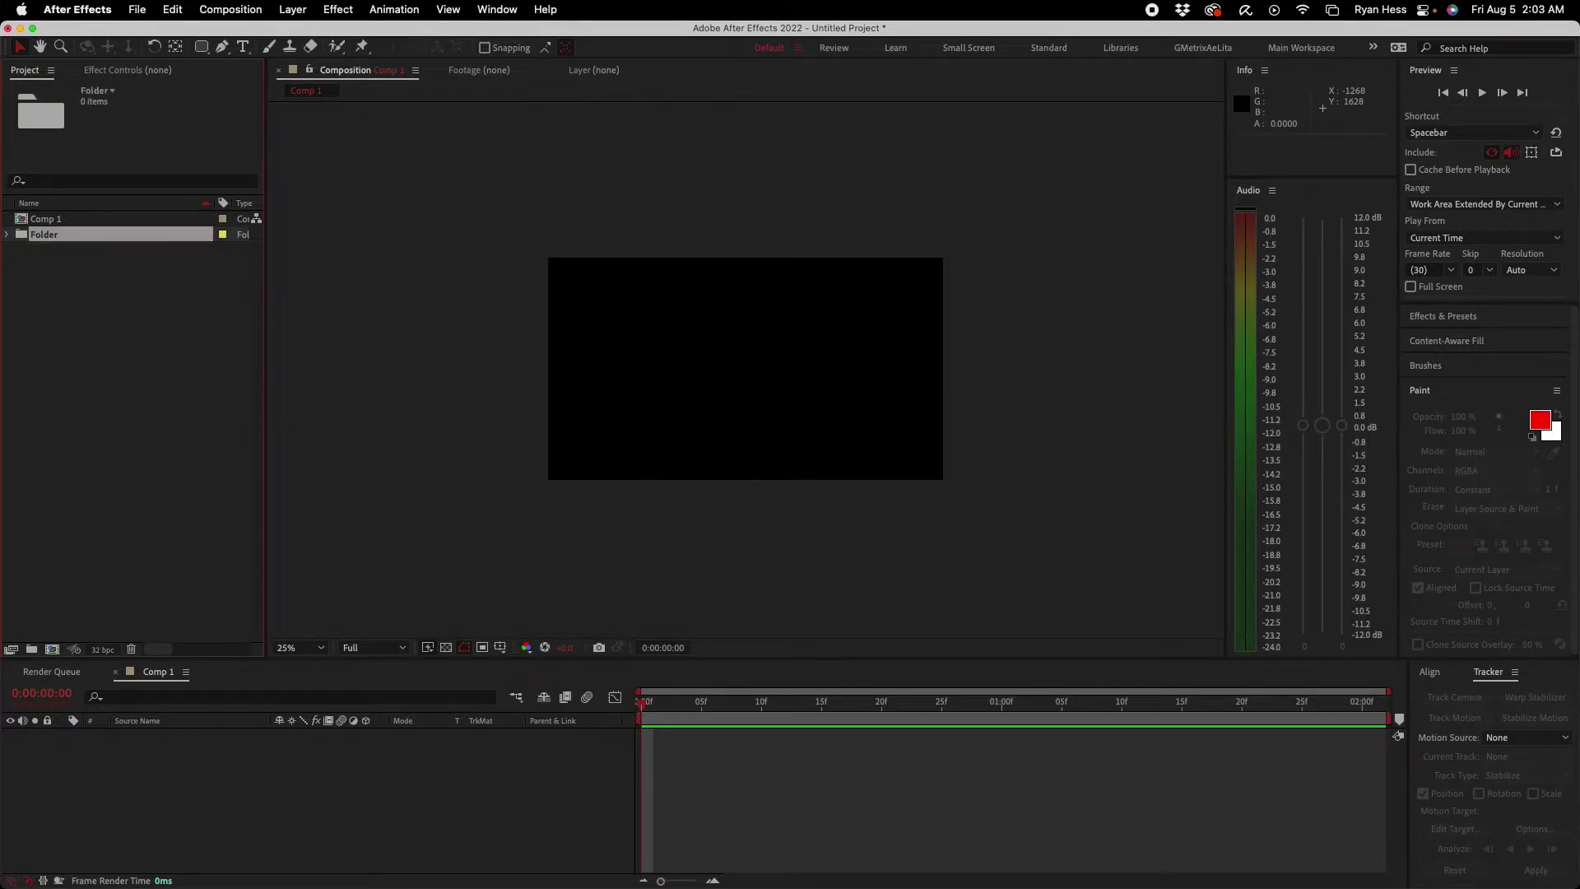
Step: Move Comp 1 into the new folder and rename the folder Comps
{"action": "left_click", "coordinate": [49, 219], "text": "shift"}
{"action": "mouse_move", "coordinate": [49, 219]}
{"action": "left_mouse_down"}
{"action": "mouse_move", "coordinate": [152, 226]}
{"action": "mouse_move", "coordinate": [64, 230]}
{"action": "left_mouse_up"}
{"action": "left_click", "coordinate": [77, 220]}
{"action": "key", "text": "Return"}
{"action": "type", "text": "Como"}
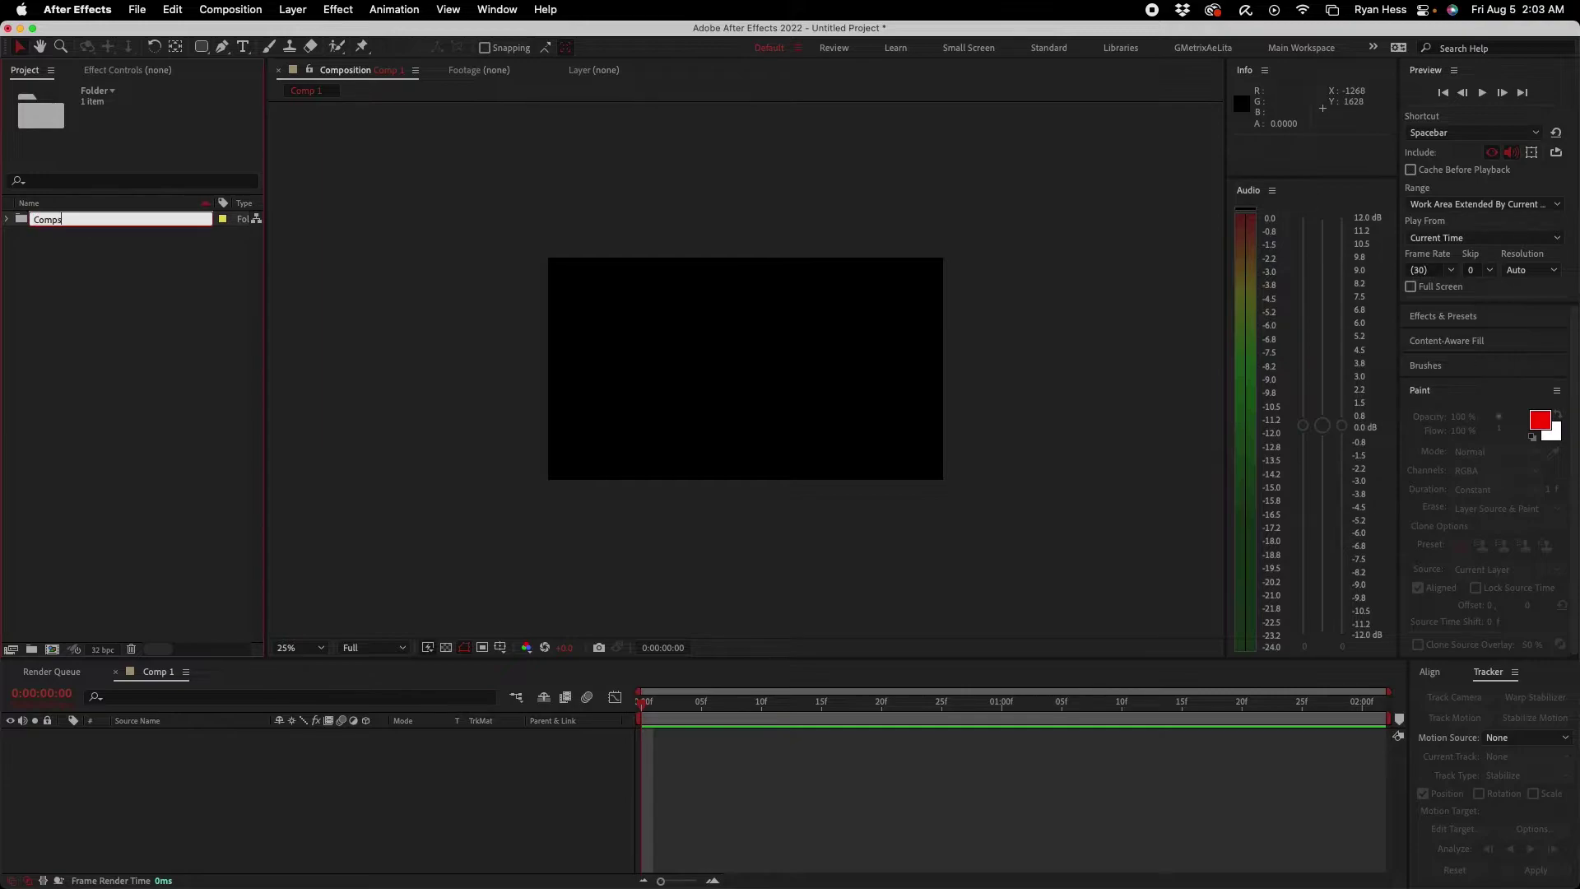
{"action": "type", "text": "s"}
{"action": "key", "text": "Return"}
Step: Expand the Comps folder to show its contents, and delete the folder together with its composition
{"action": "left_click", "coordinate": [8, 220]}
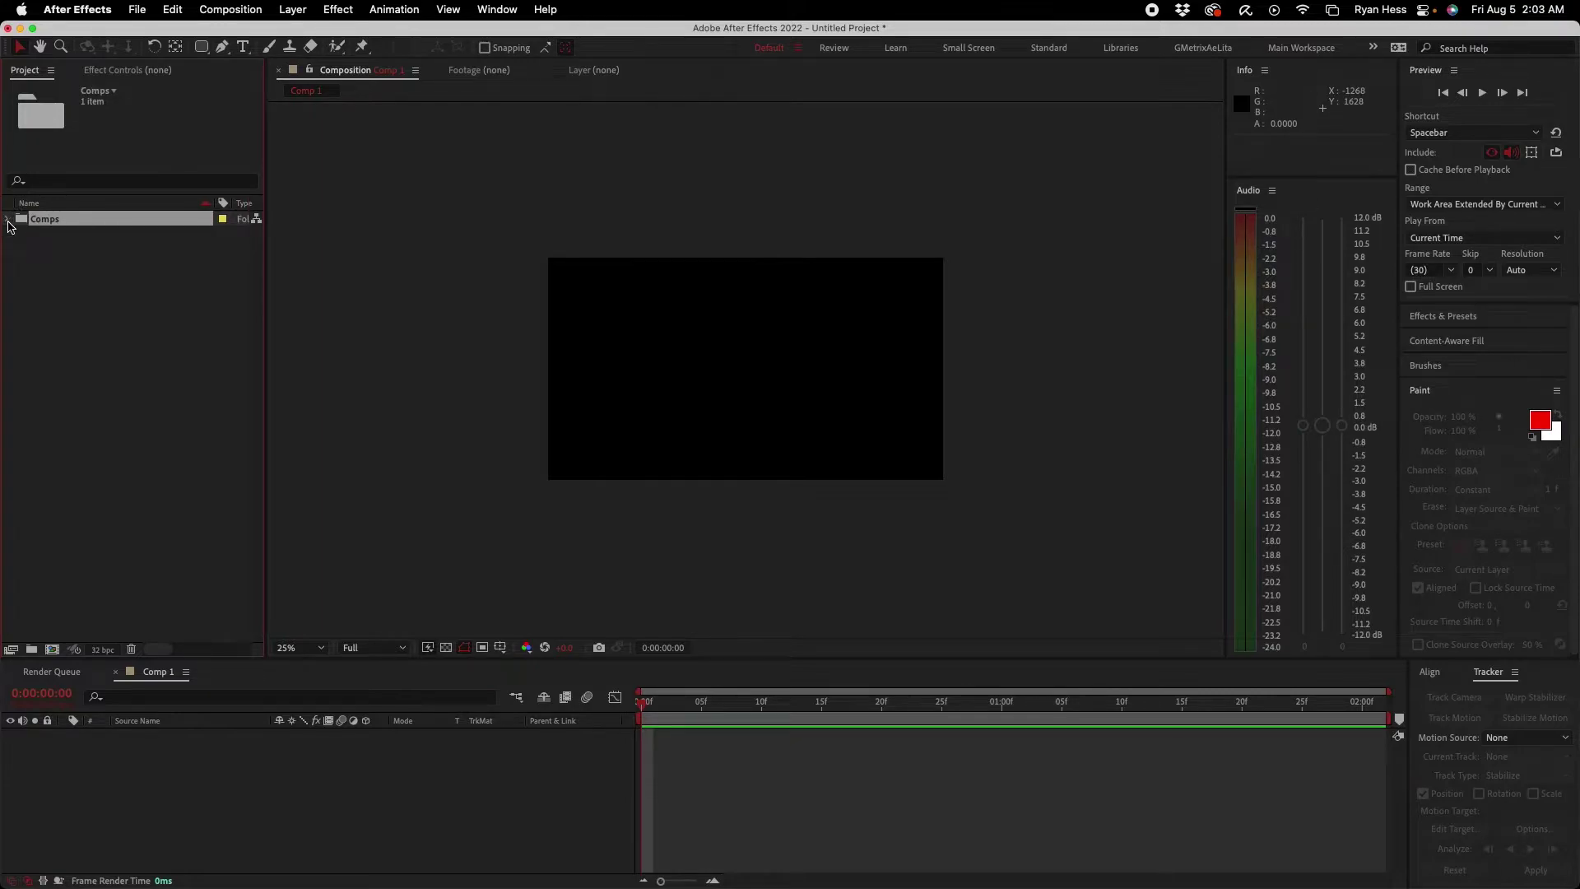
{"action": "left_click", "coordinate": [7, 220]}
{"action": "left_click", "coordinate": [131, 650]}
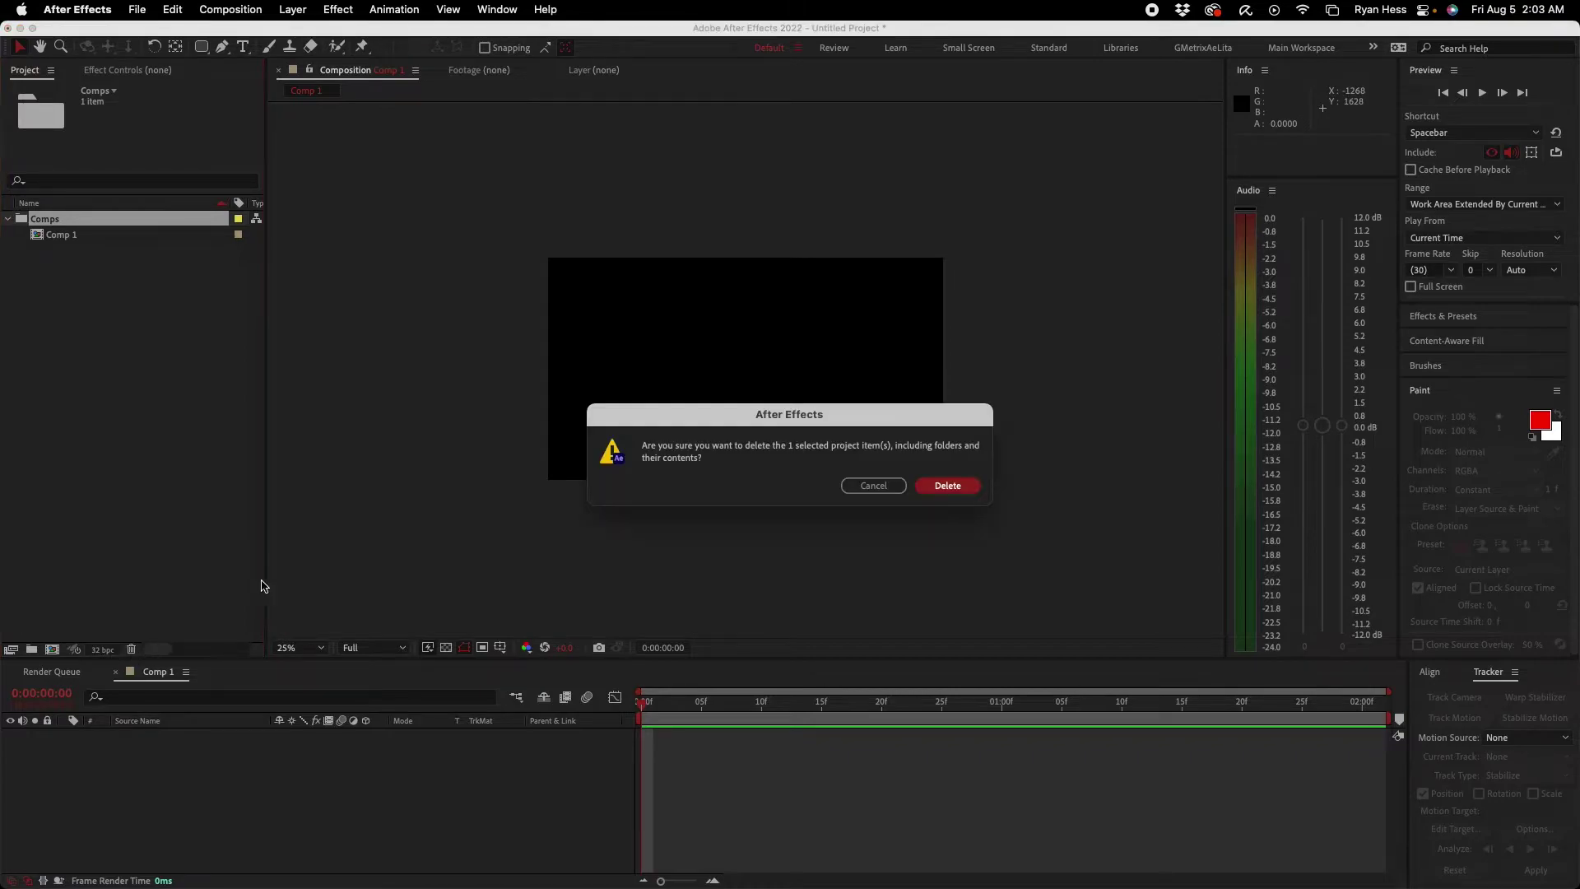
{"action": "left_click", "coordinate": [948, 486]}
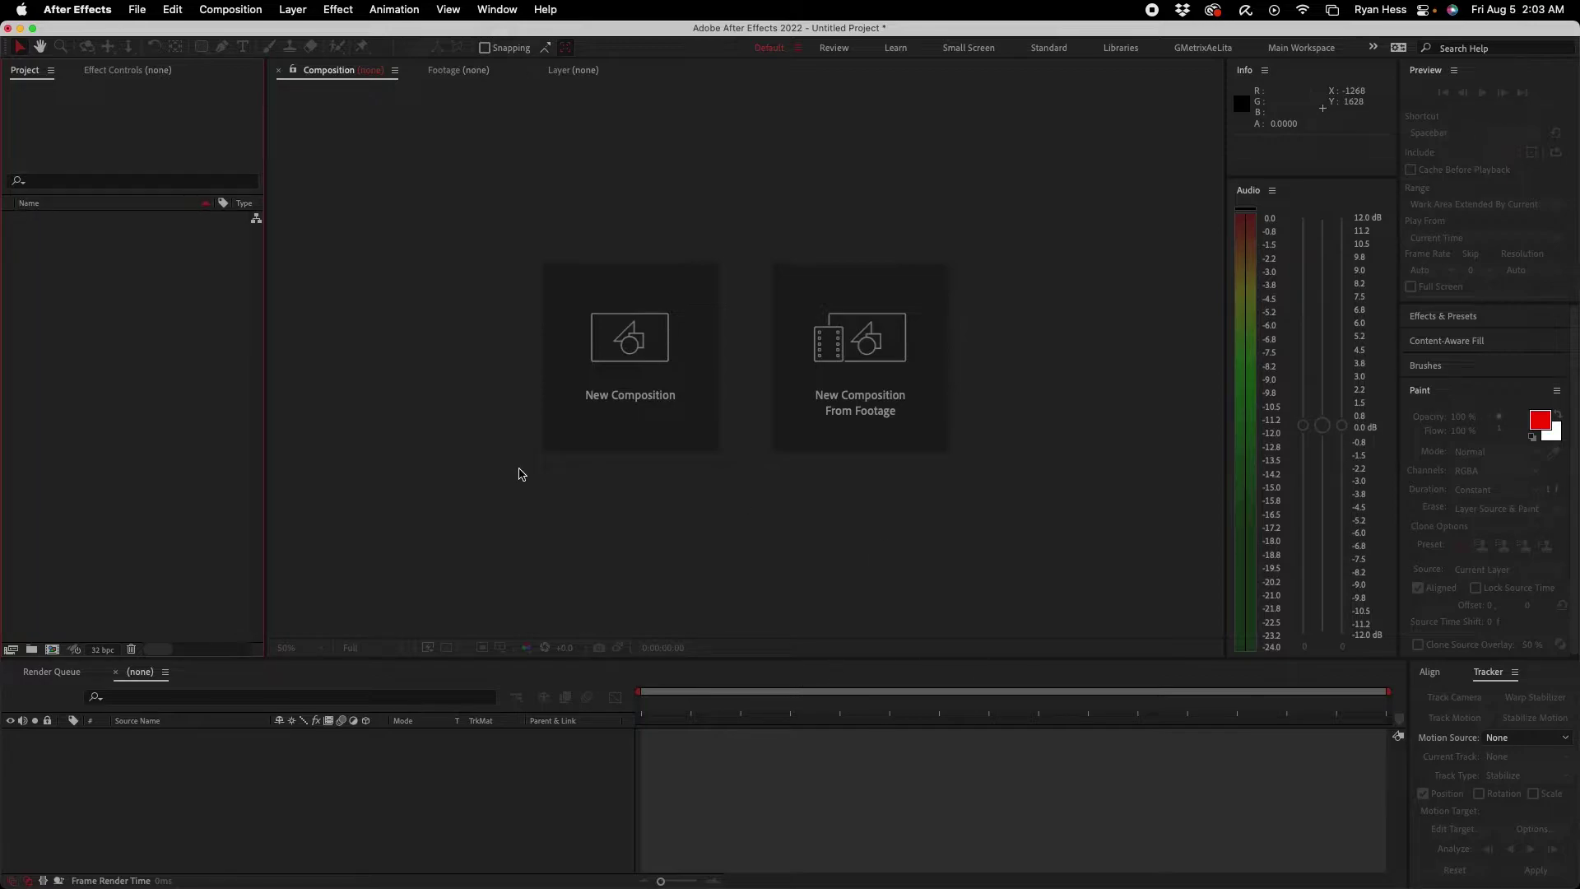
Step: Review the colour depth options in the project's colour settings, and leave them without applying changes
{"action": "left_click", "coordinate": [102, 650]}
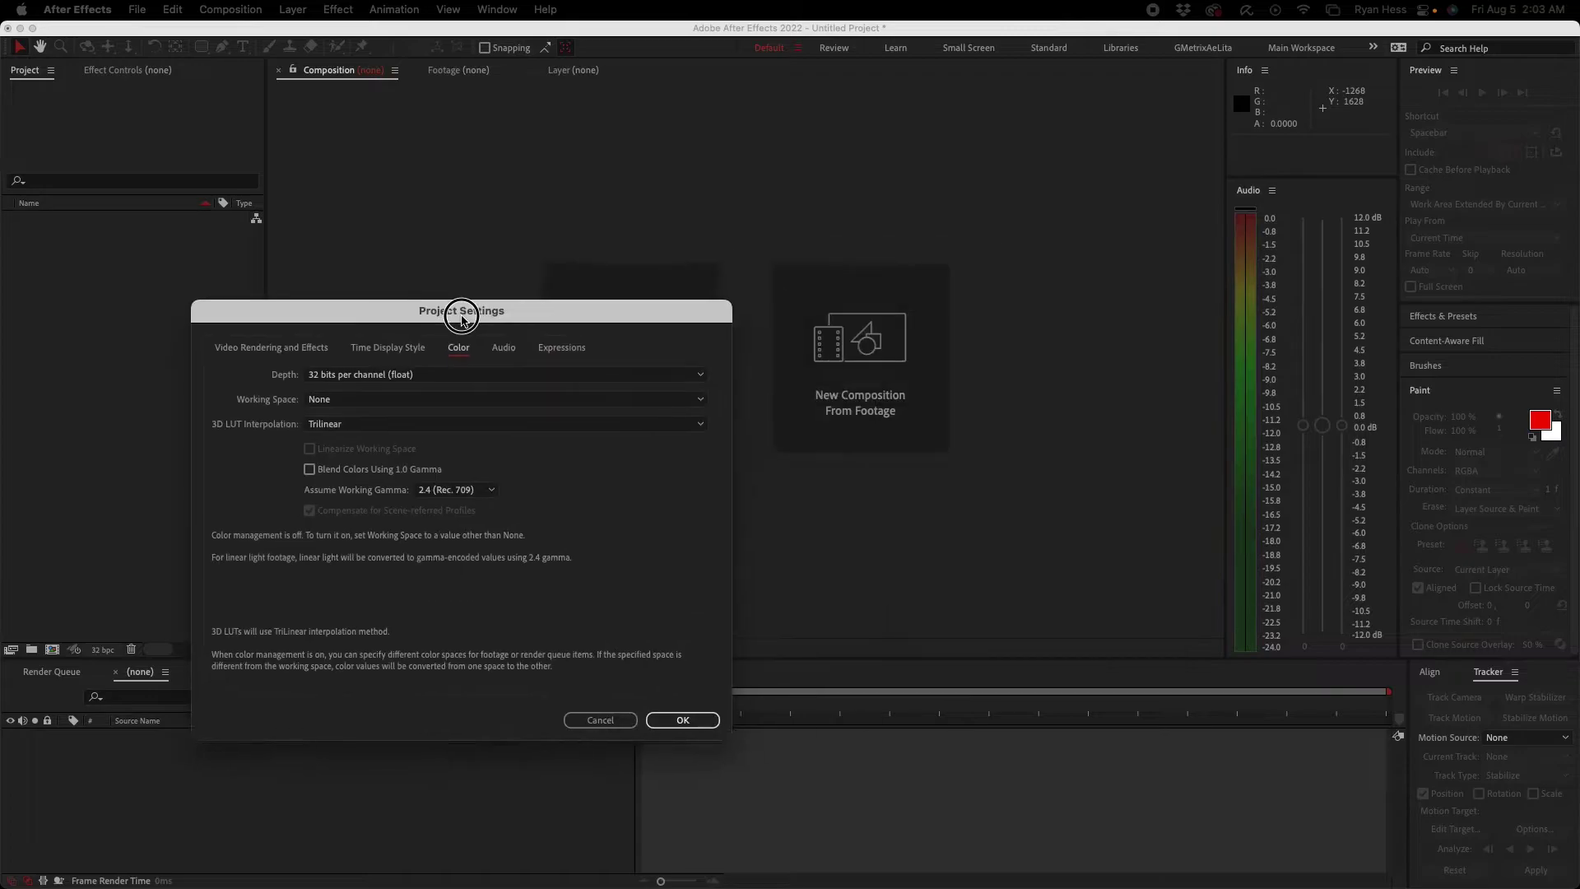
{"action": "left_click_drag", "start_coordinate": [459, 310], "coordinate": [899, 165]}
{"action": "left_click_drag", "start_coordinate": [792, 169], "coordinate": [584, 161]}
{"action": "left_click", "coordinate": [694, 226]}
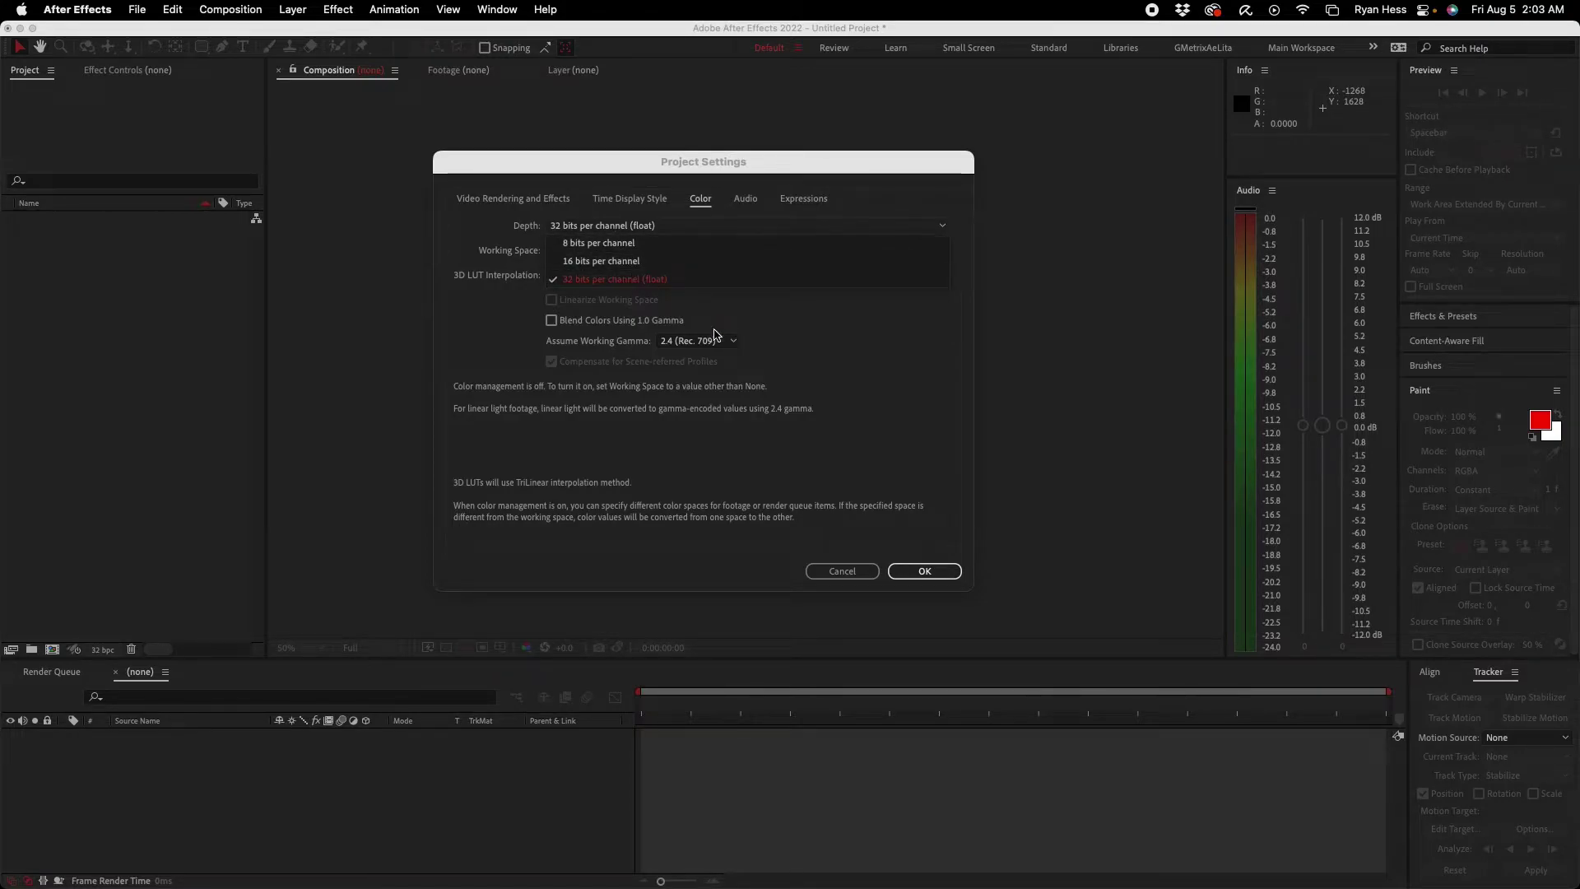
{"action": "left_click", "coordinate": [842, 571]}
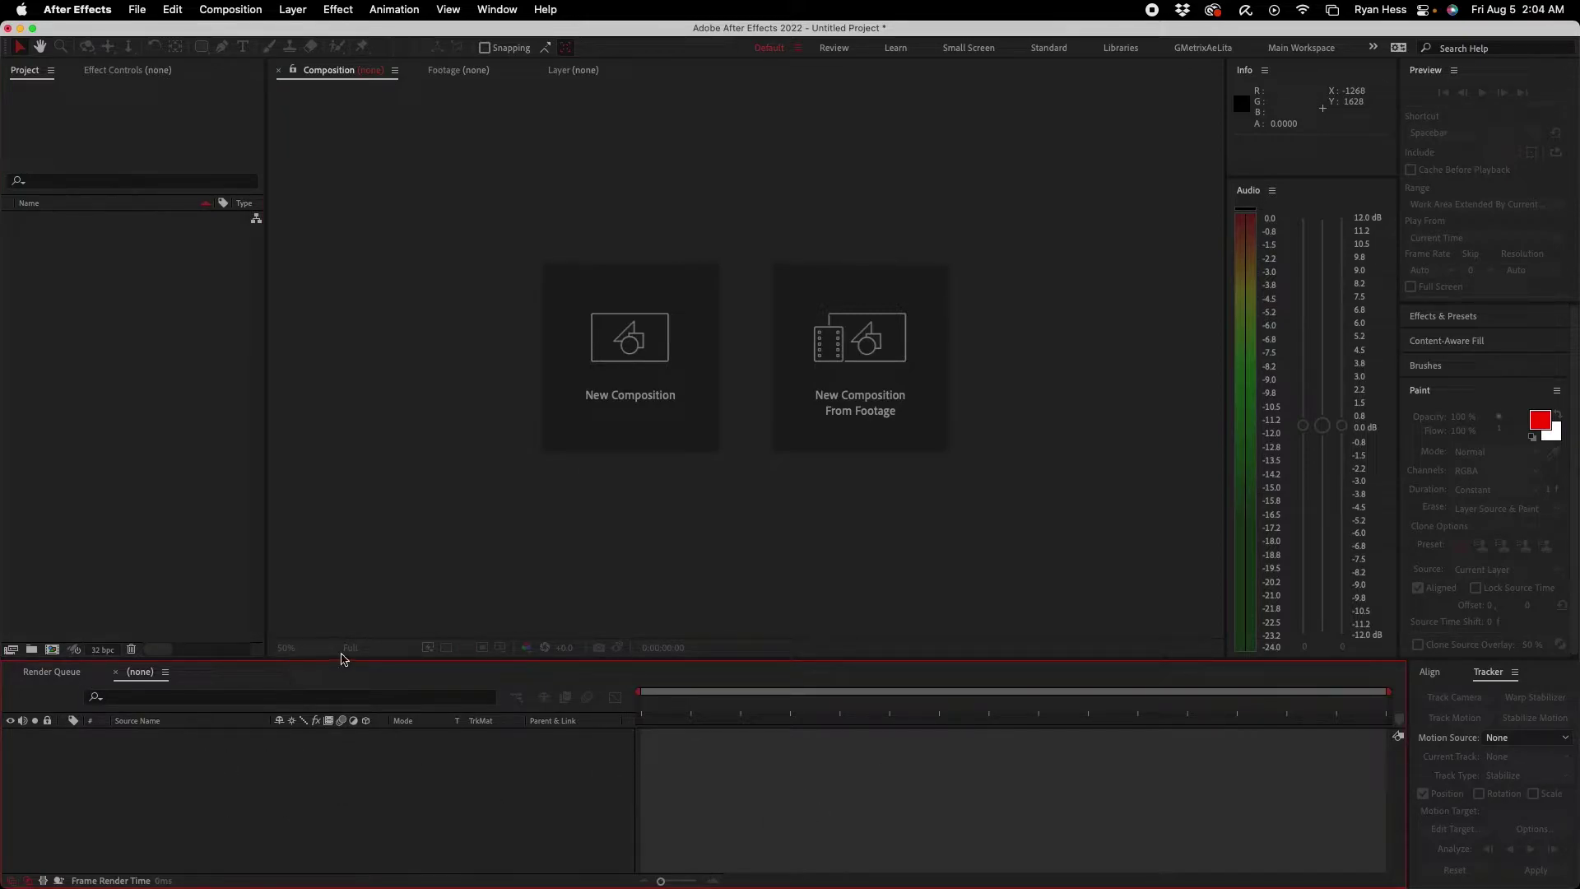
Step: Create a new composition named Main Tut Comp with the default composition settings
{"action": "left_click", "coordinate": [117, 546]}
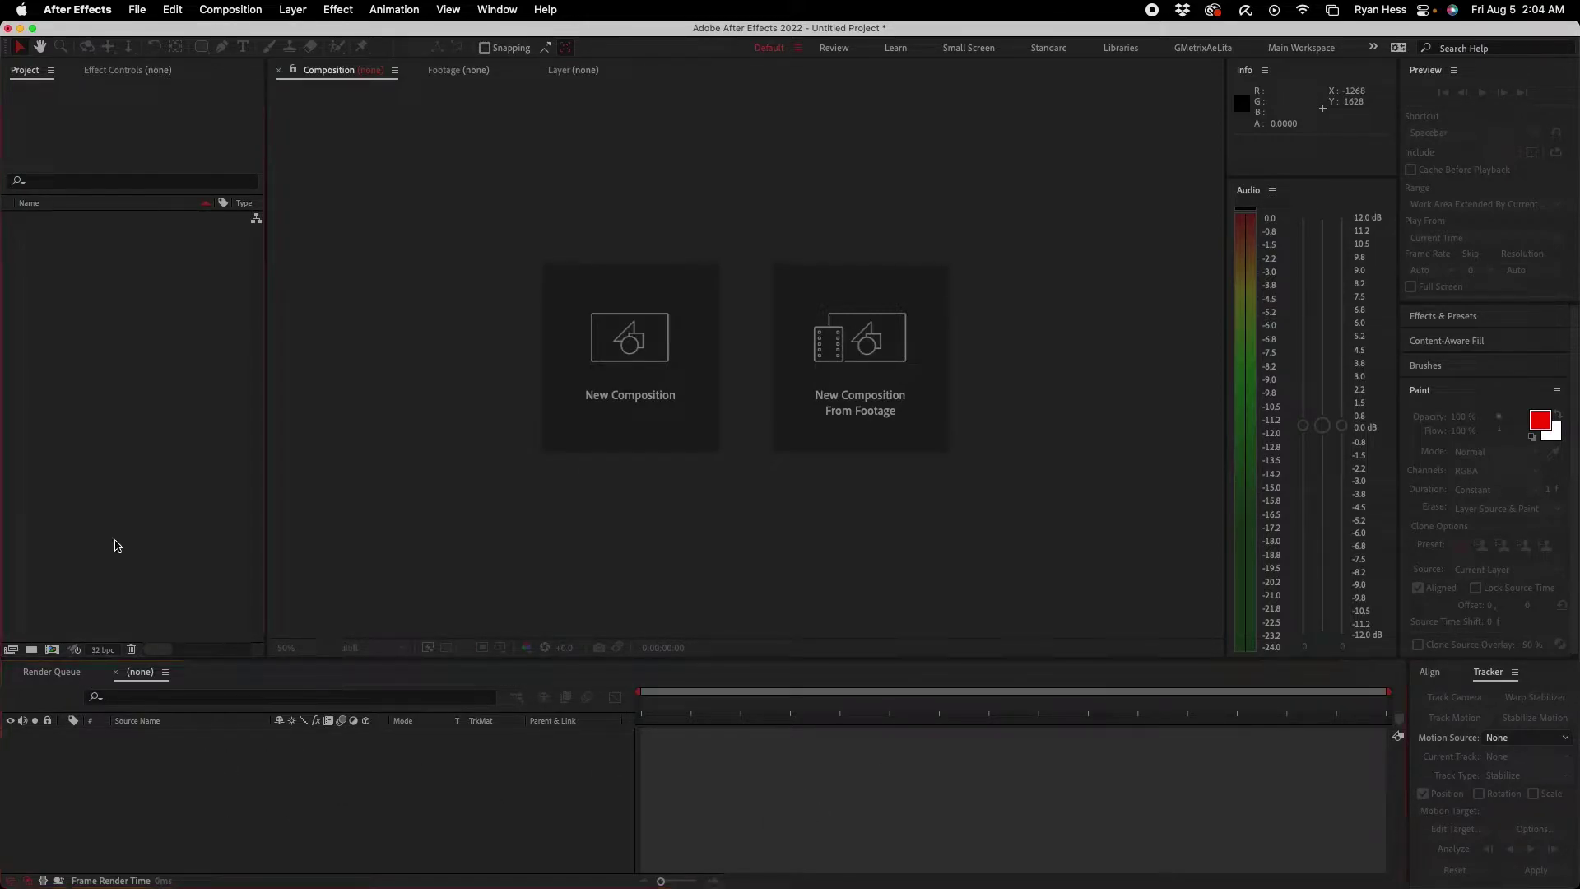
{"action": "key", "text": "super+n"}
{"action": "type", "text": "Main Tut Comp"}
{"action": "key", "text": "Return"}
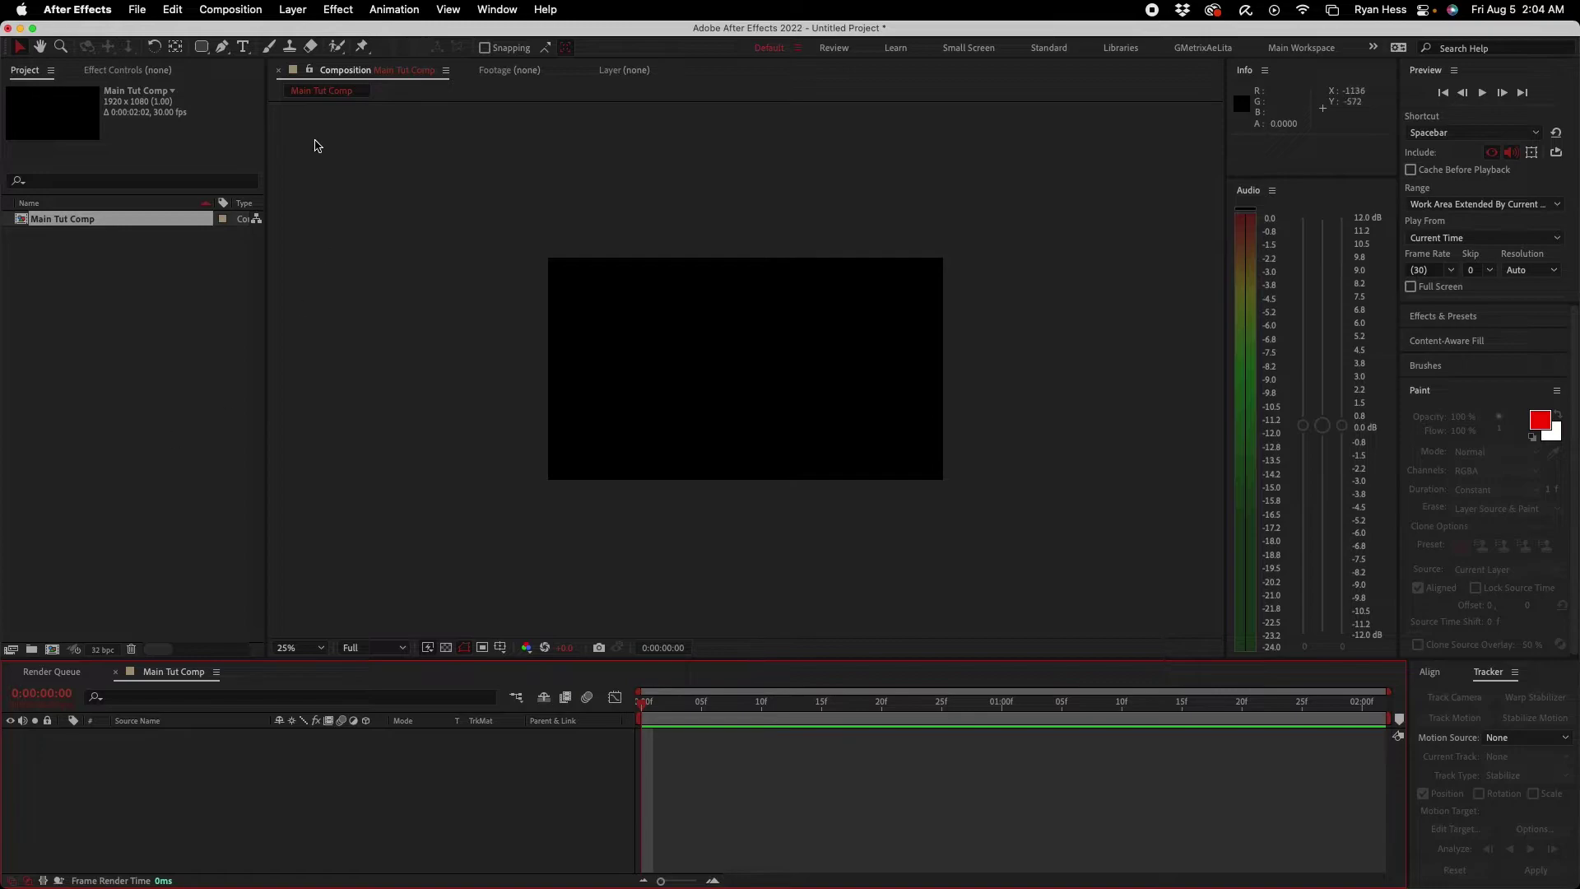
Step: Add a full-frame deep red solid named BG to Main Tut Comp
{"action": "left_click", "coordinate": [292, 9]}
{"action": "mouse_move", "coordinate": [292, 34]}
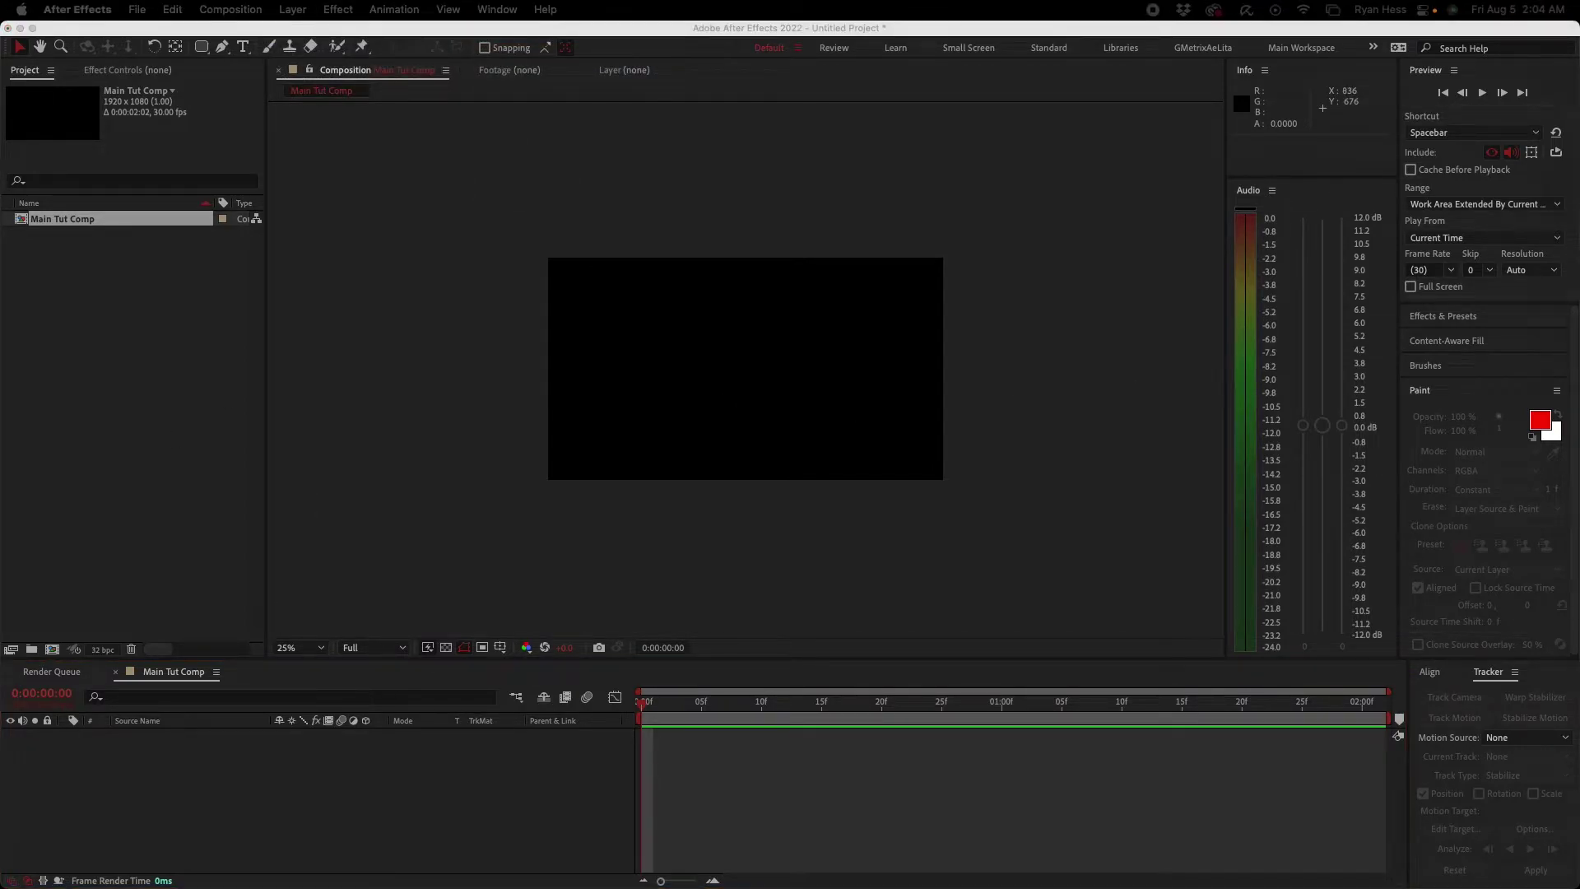
{"action": "type", "text": "BG"}
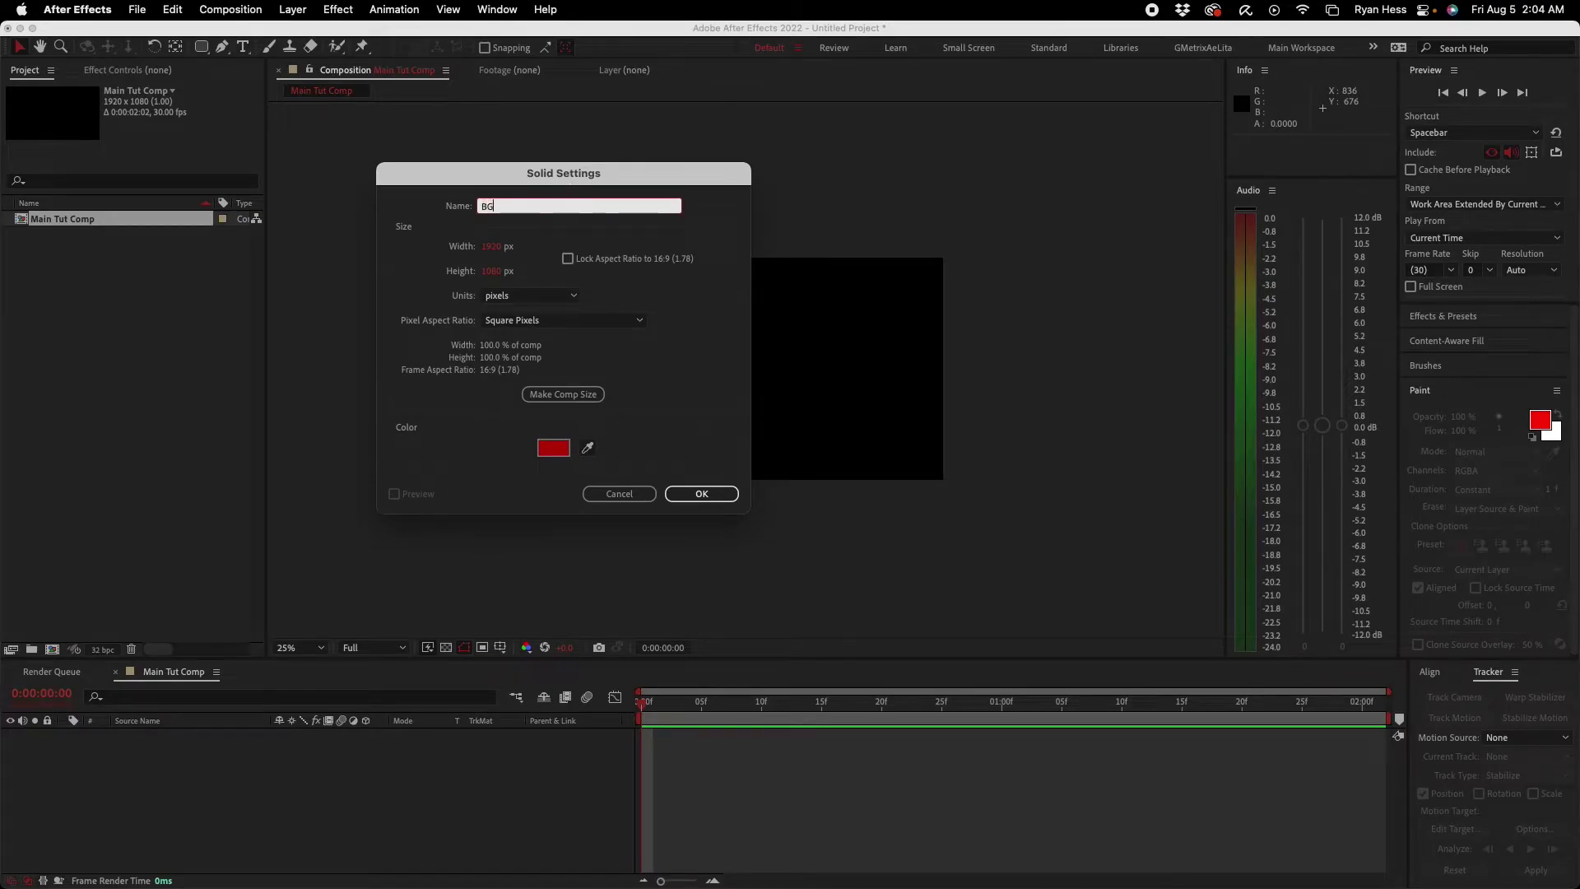
{"action": "key", "text": "Return"}
{"action": "key", "text": "period"}
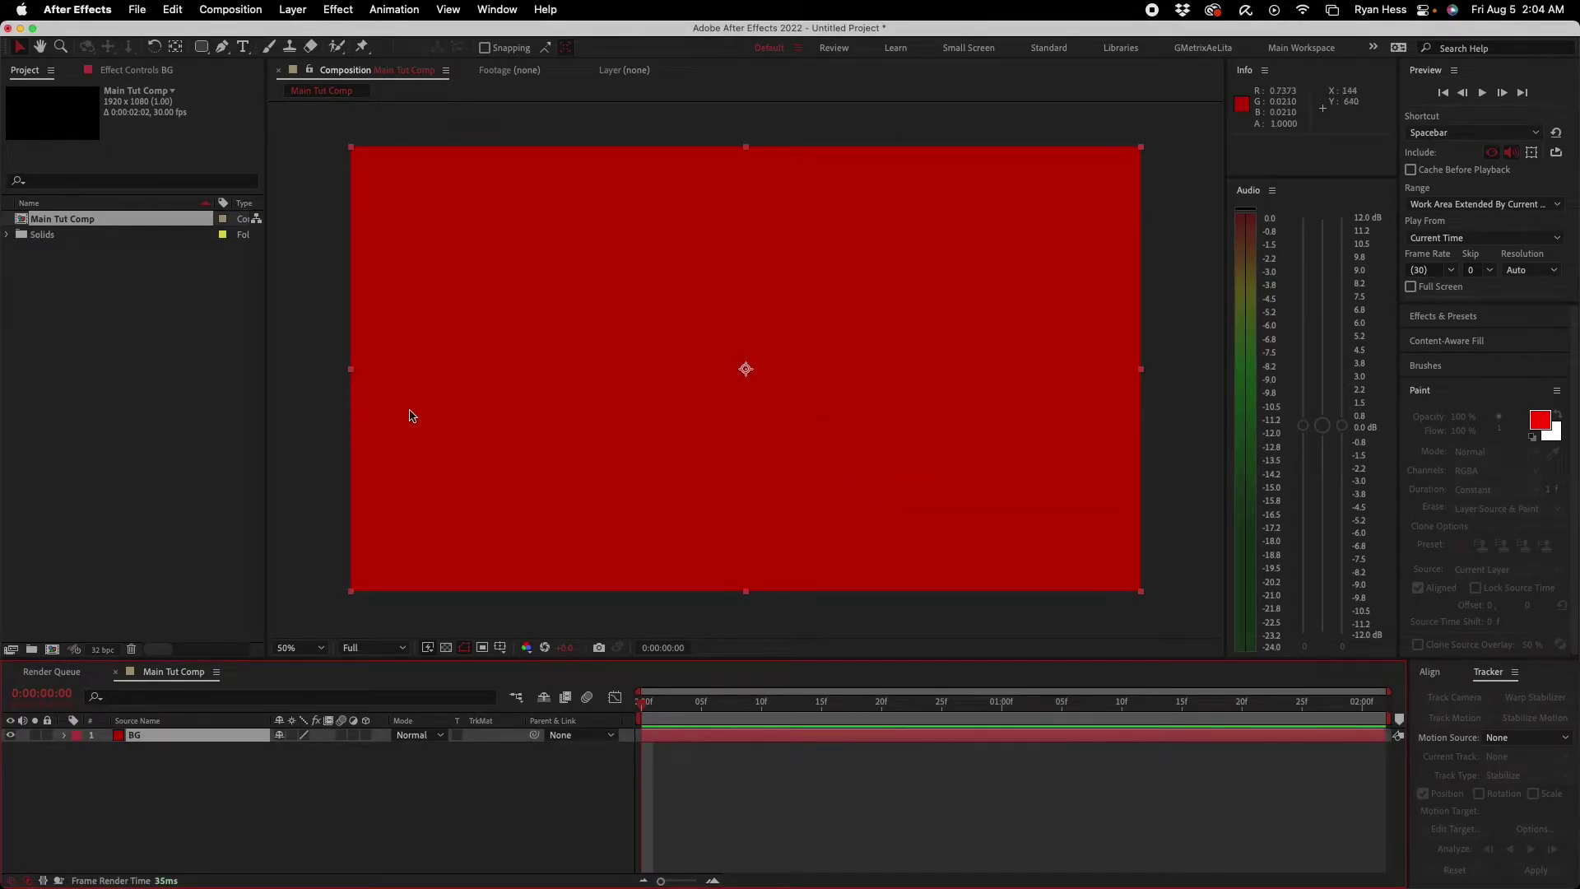
Step: Add a full-frame deep royal blue solid above BG in Main Tut Comp
{"action": "left_click", "coordinate": [292, 9]}
{"action": "mouse_move", "coordinate": [329, 34]}
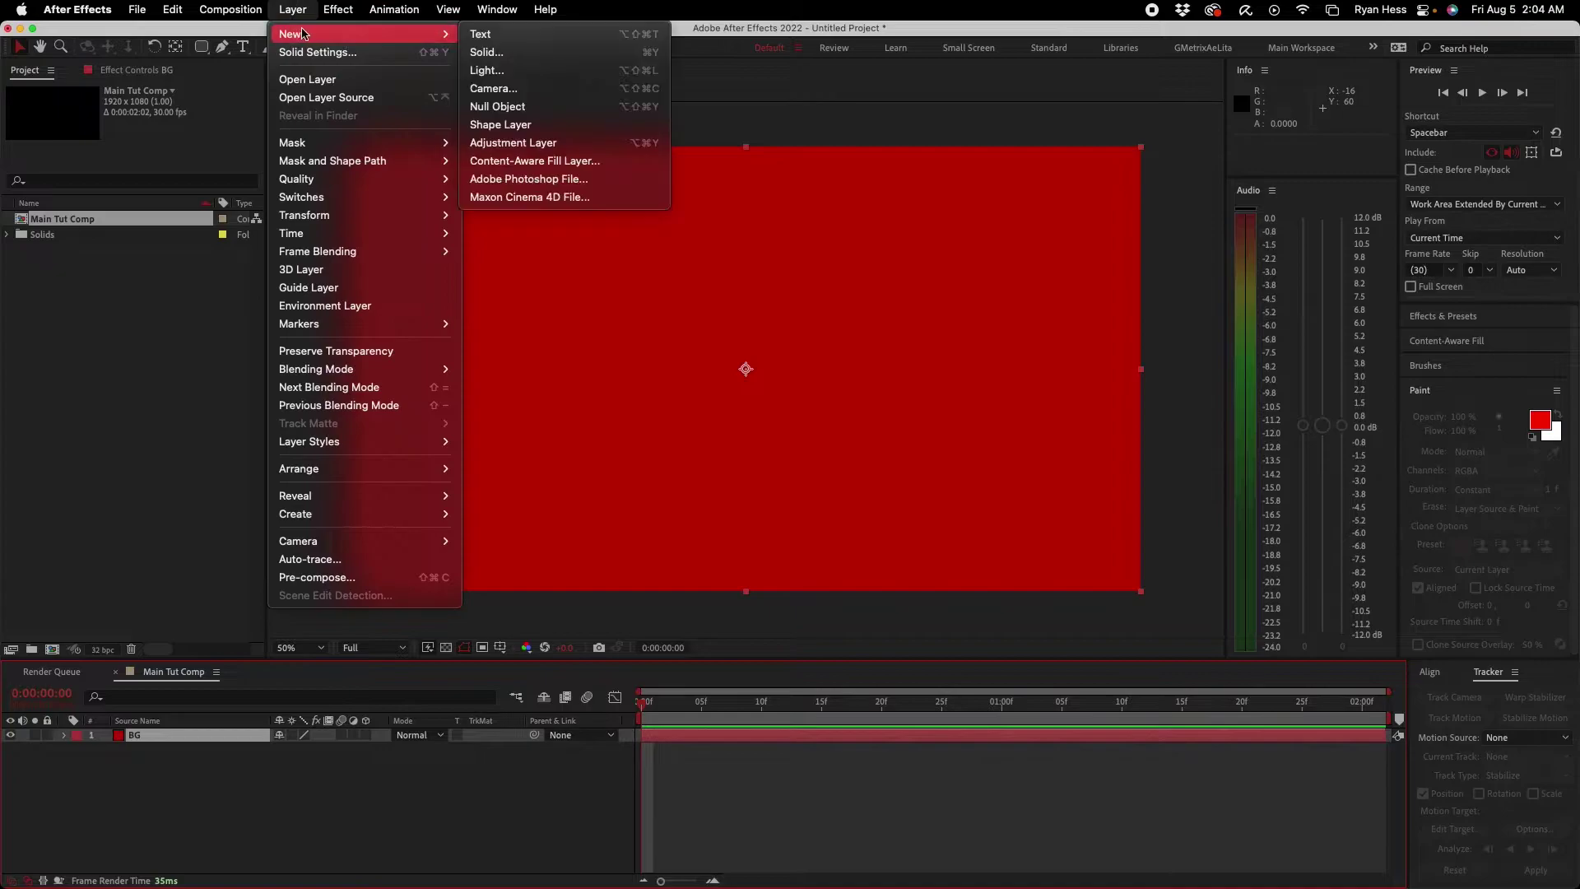
{"action": "left_click", "coordinate": [493, 52]}
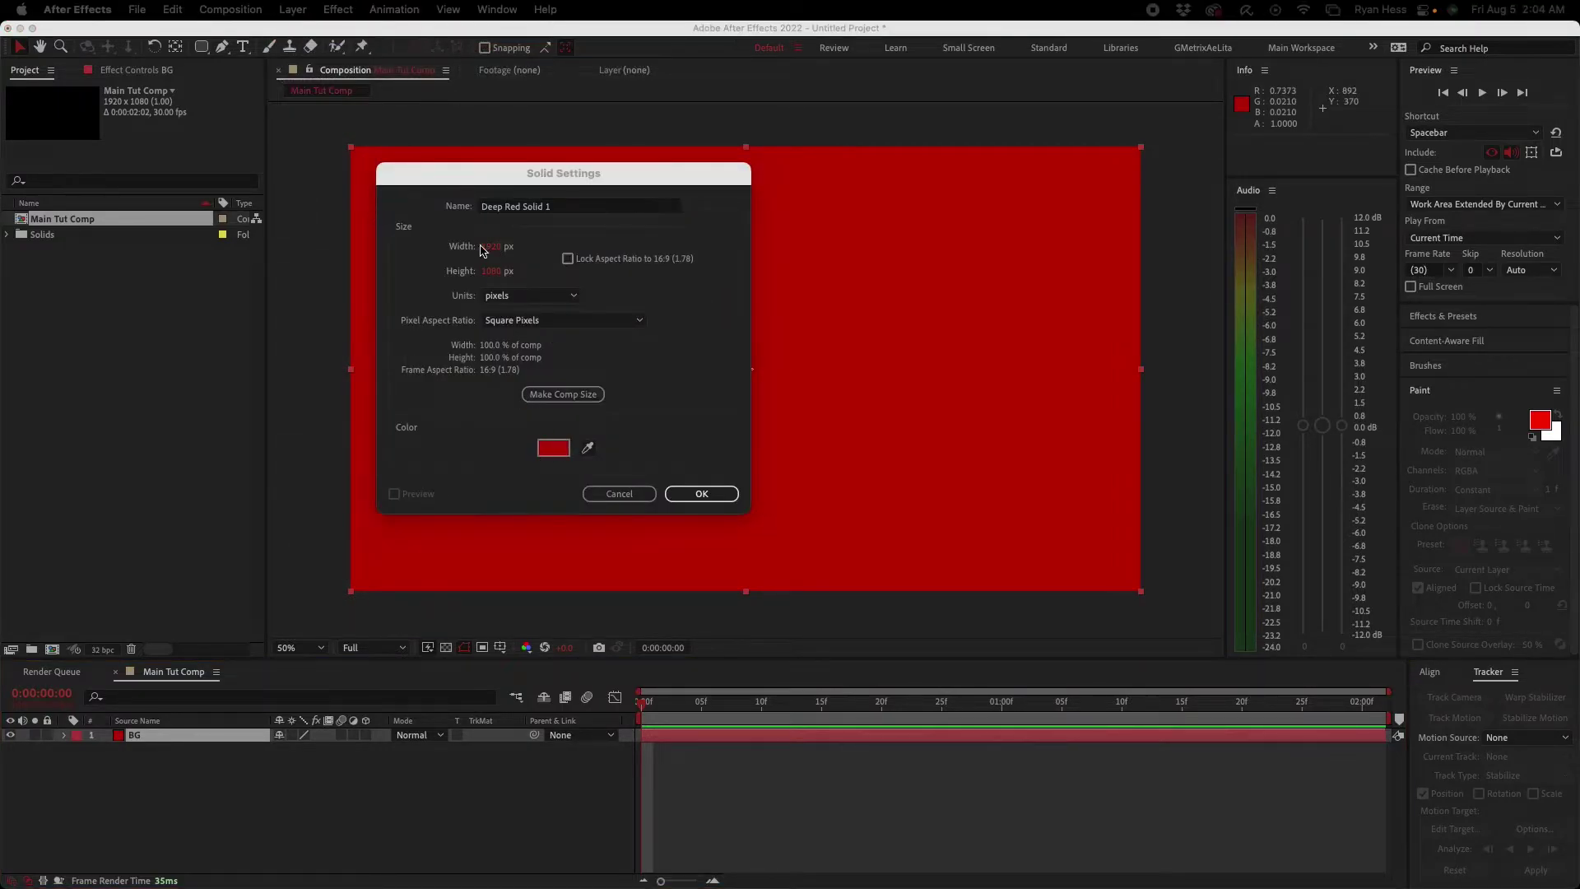
{"action": "left_click", "coordinate": [553, 448]}
{"action": "left_click", "coordinate": [652, 290]}
{"action": "left_click", "coordinate": [782, 237]}
{"action": "left_click", "coordinate": [702, 494]}
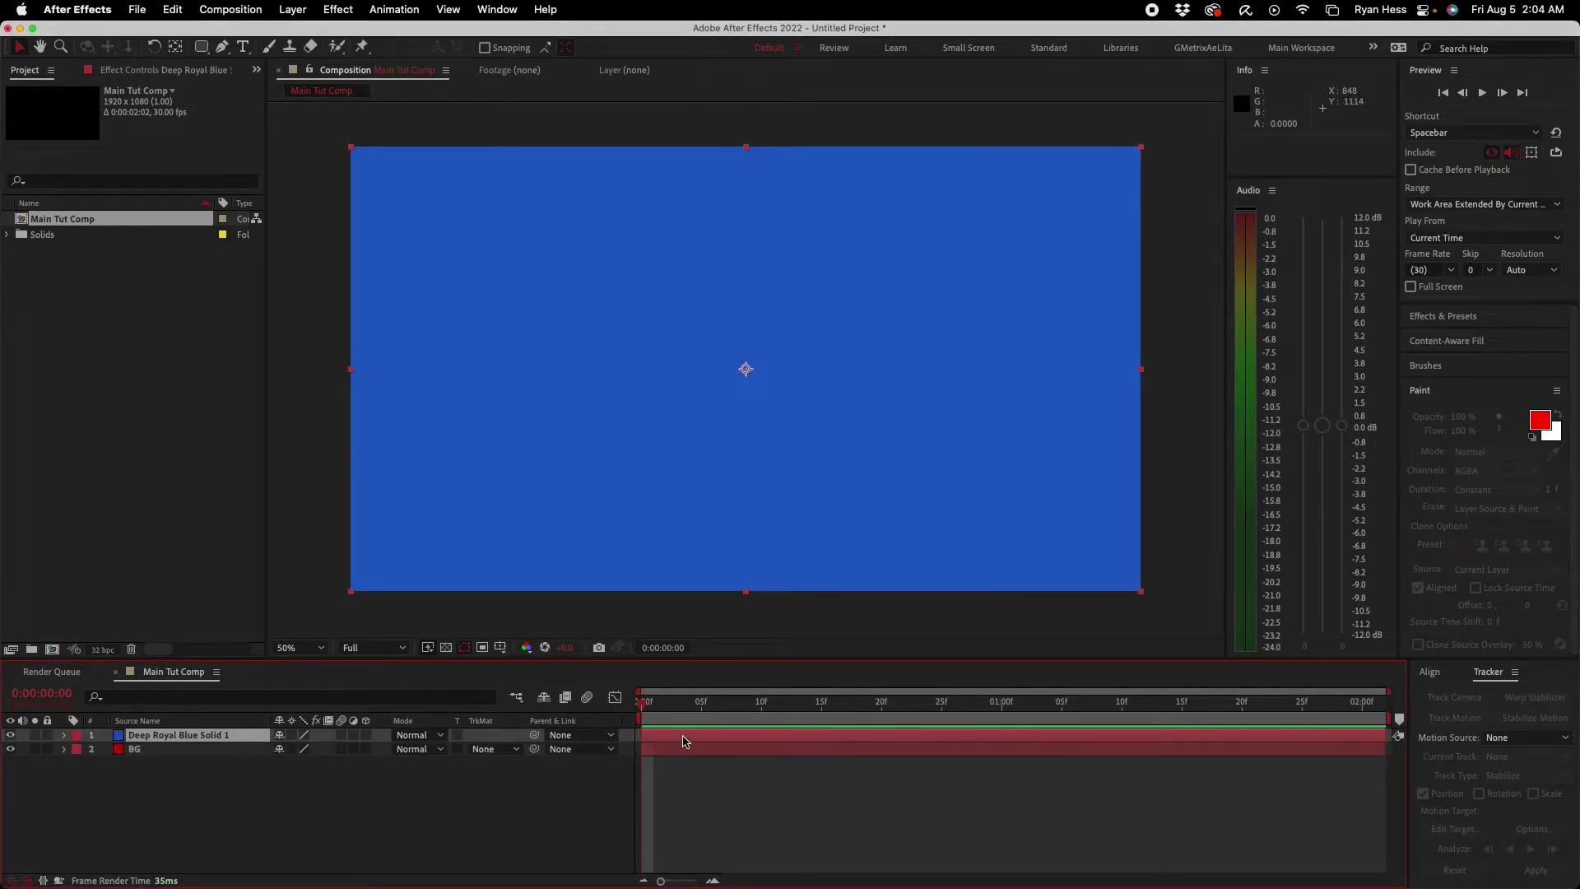
Step: Trim and shift the blue solid's layer so it spans about frames 9 to 20, and preview the composition
{"action": "left_click_drag", "start_coordinate": [645, 735], "coordinate": [775, 735]}
{"action": "left_click", "coordinate": [874, 706]}
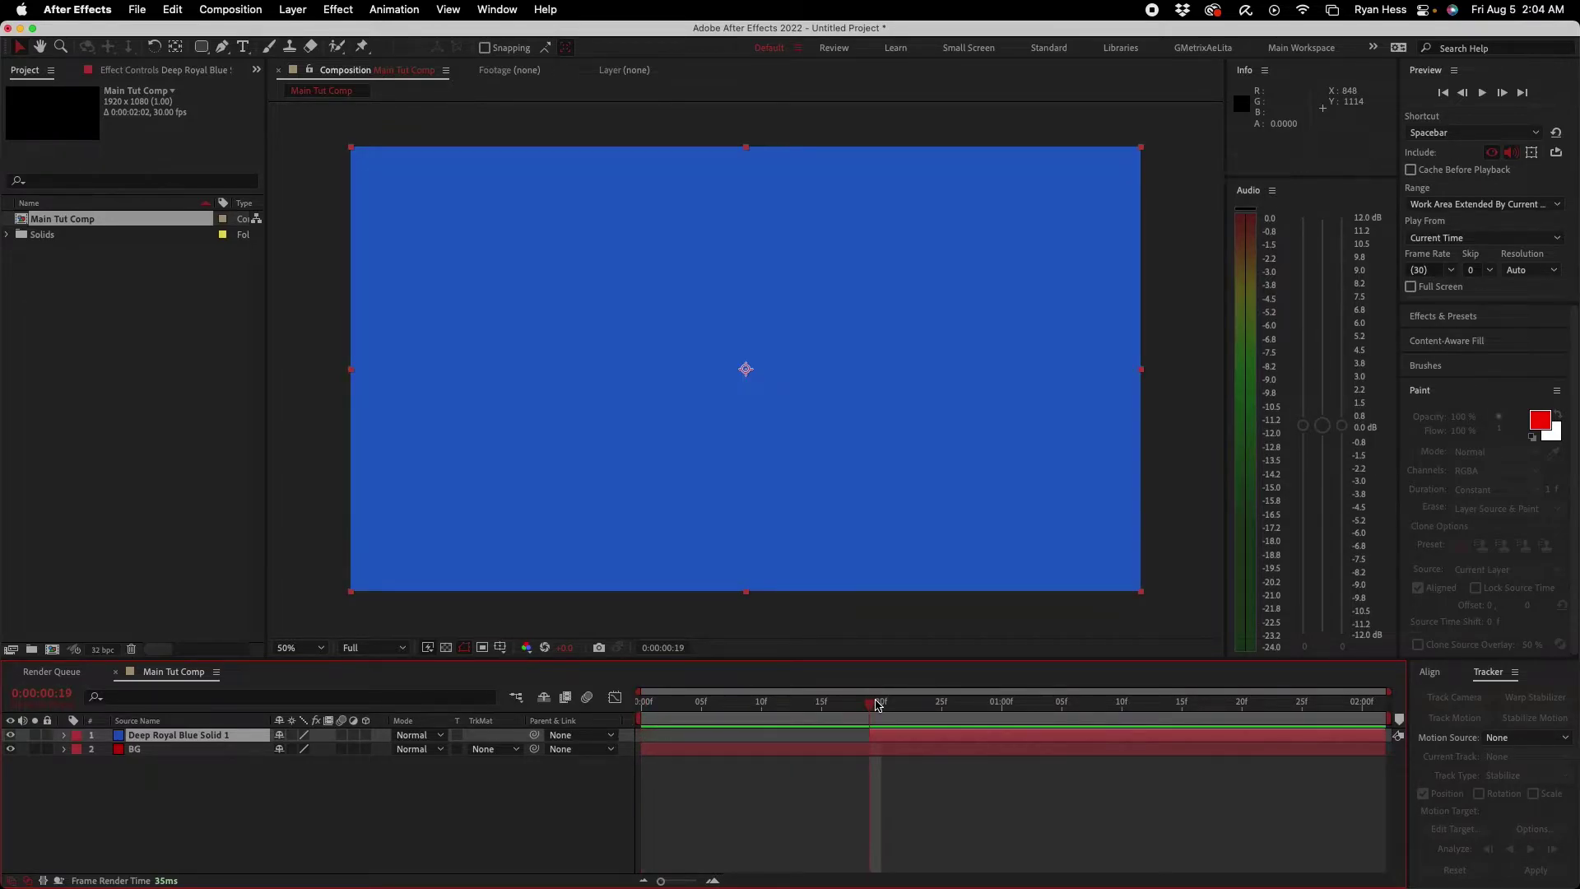
{"action": "key", "text": "alt+]"}
{"action": "left_click_drag", "start_coordinate": [775, 735], "coordinate": [749, 735]}
{"action": "key", "text": "Home"}
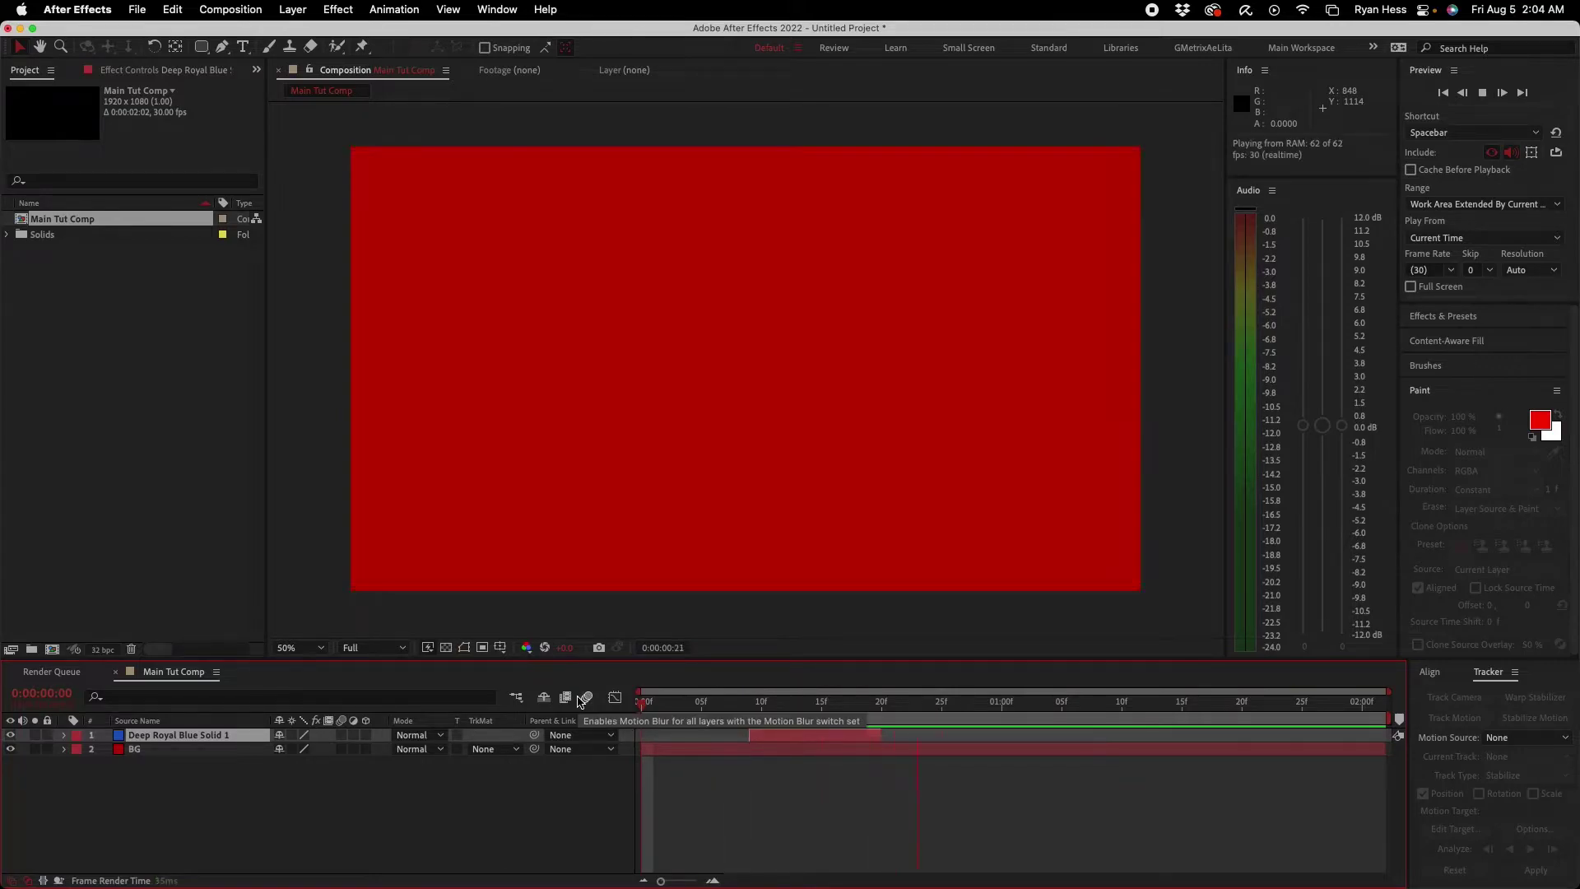
Step: Shift the BG layer 10 frames earlier in time, and try splitting the blue solid's layer before undoing the split
{"action": "left_click", "coordinate": [851, 708]}
{"action": "key", "text": "ctrl+shift+d"}
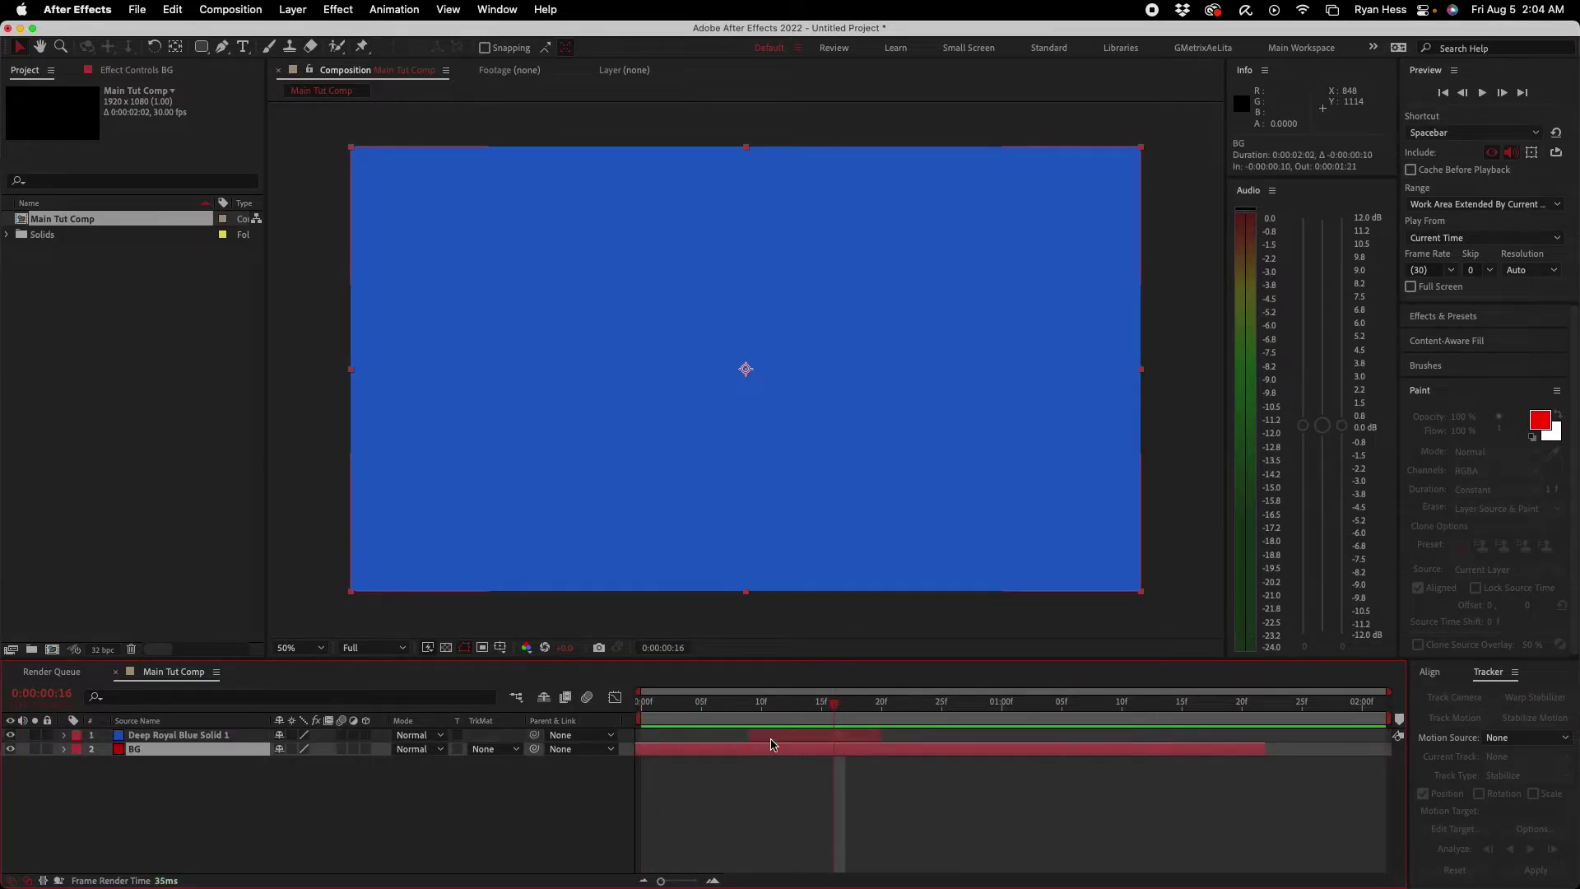
{"action": "key", "text": "ctrl+z"}
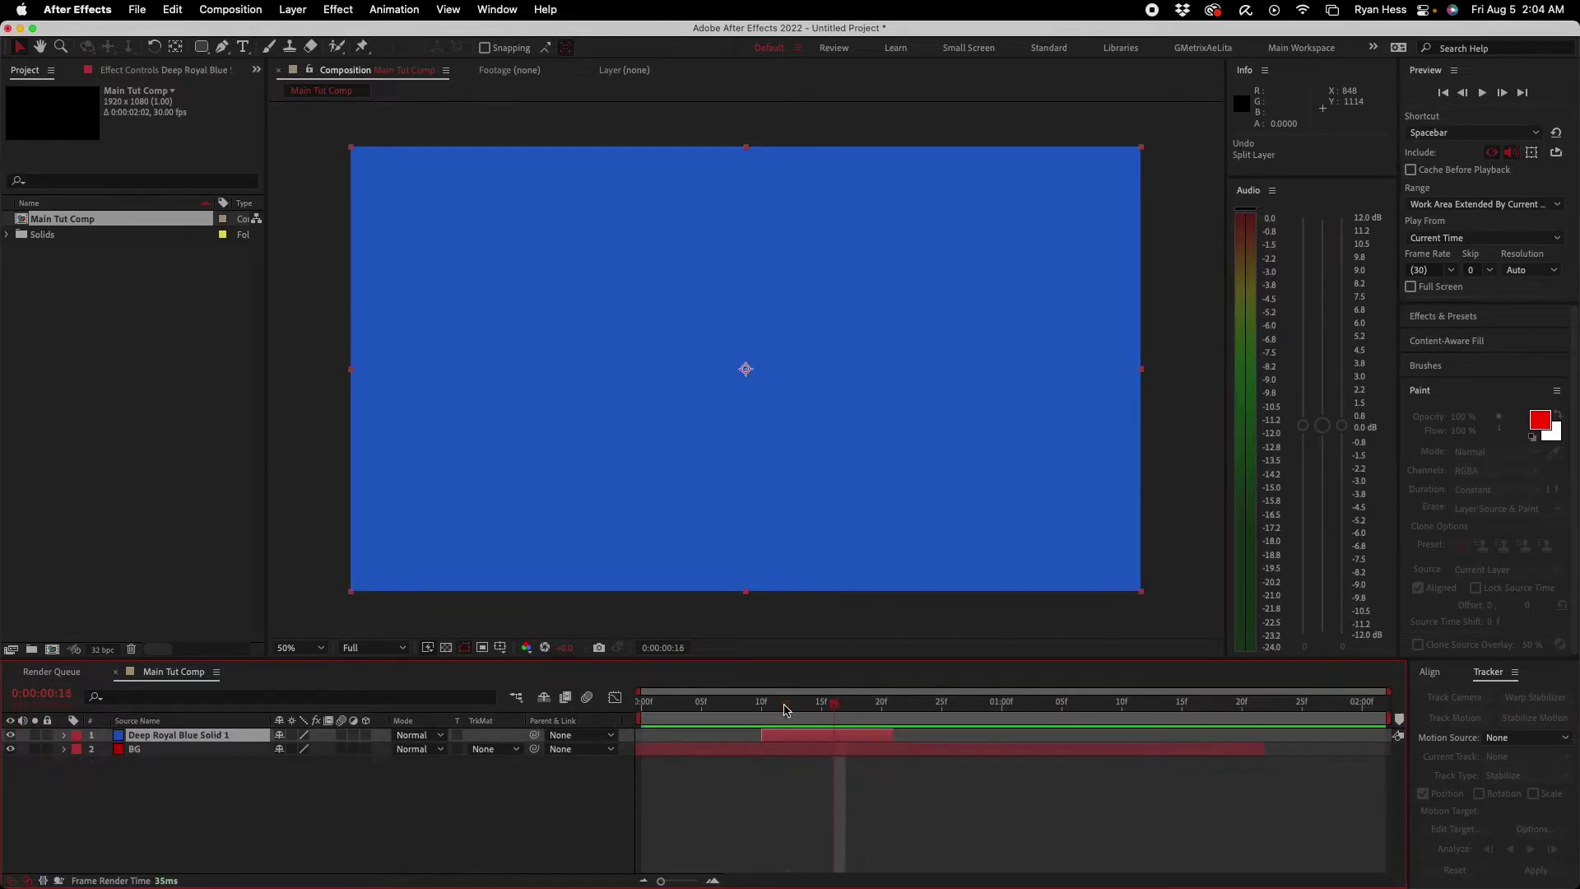
{"action": "left_click", "coordinate": [807, 707]}
{"action": "left_click_drag", "start_coordinate": [807, 707], "coordinate": [722, 713]}
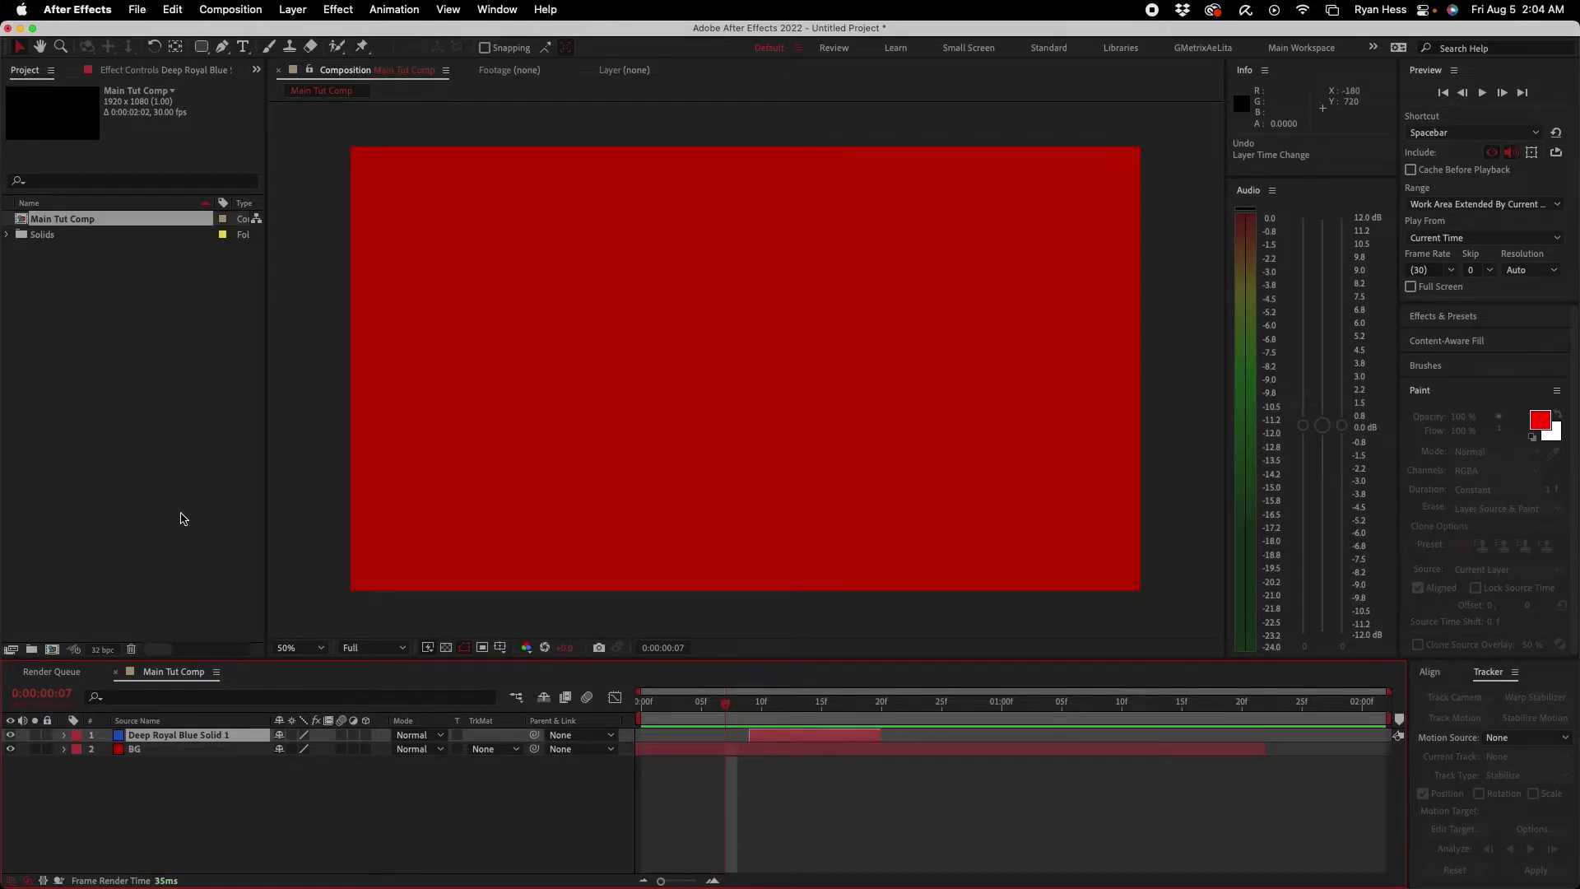
Step: Create a new composition with the default settings, and add the existing BG solid to it from the Solids folder
{"action": "left_click", "coordinate": [203, 539]}
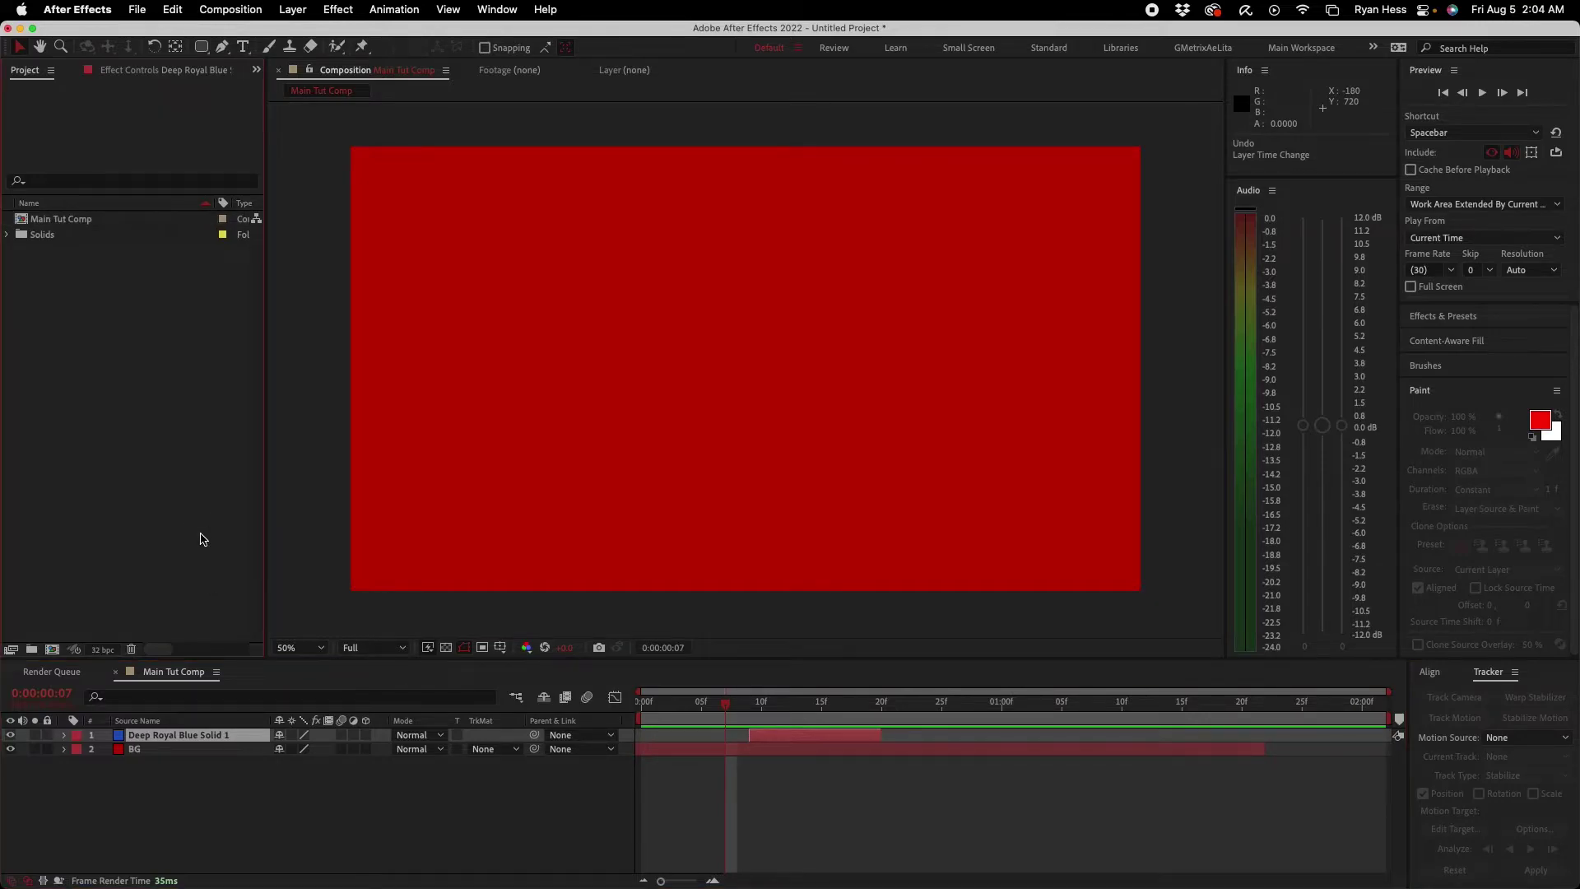
{"action": "key", "text": "super+n"}
{"action": "key", "text": "Return"}
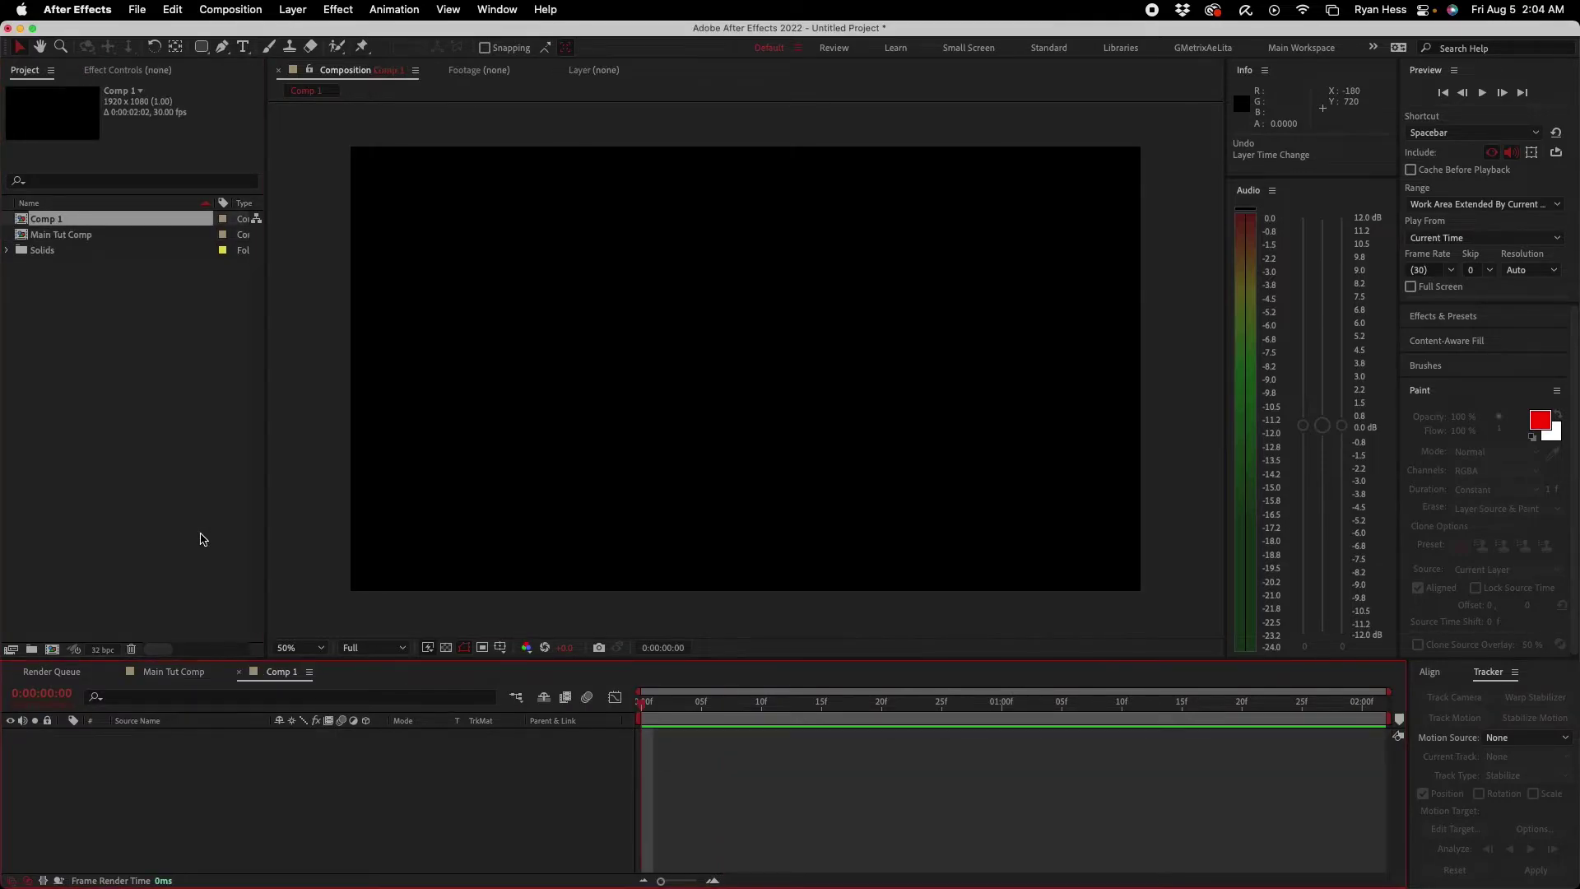
{"action": "left_click", "coordinate": [7, 250]}
{"action": "left_click_drag", "start_coordinate": [52, 265], "coordinate": [212, 705]}
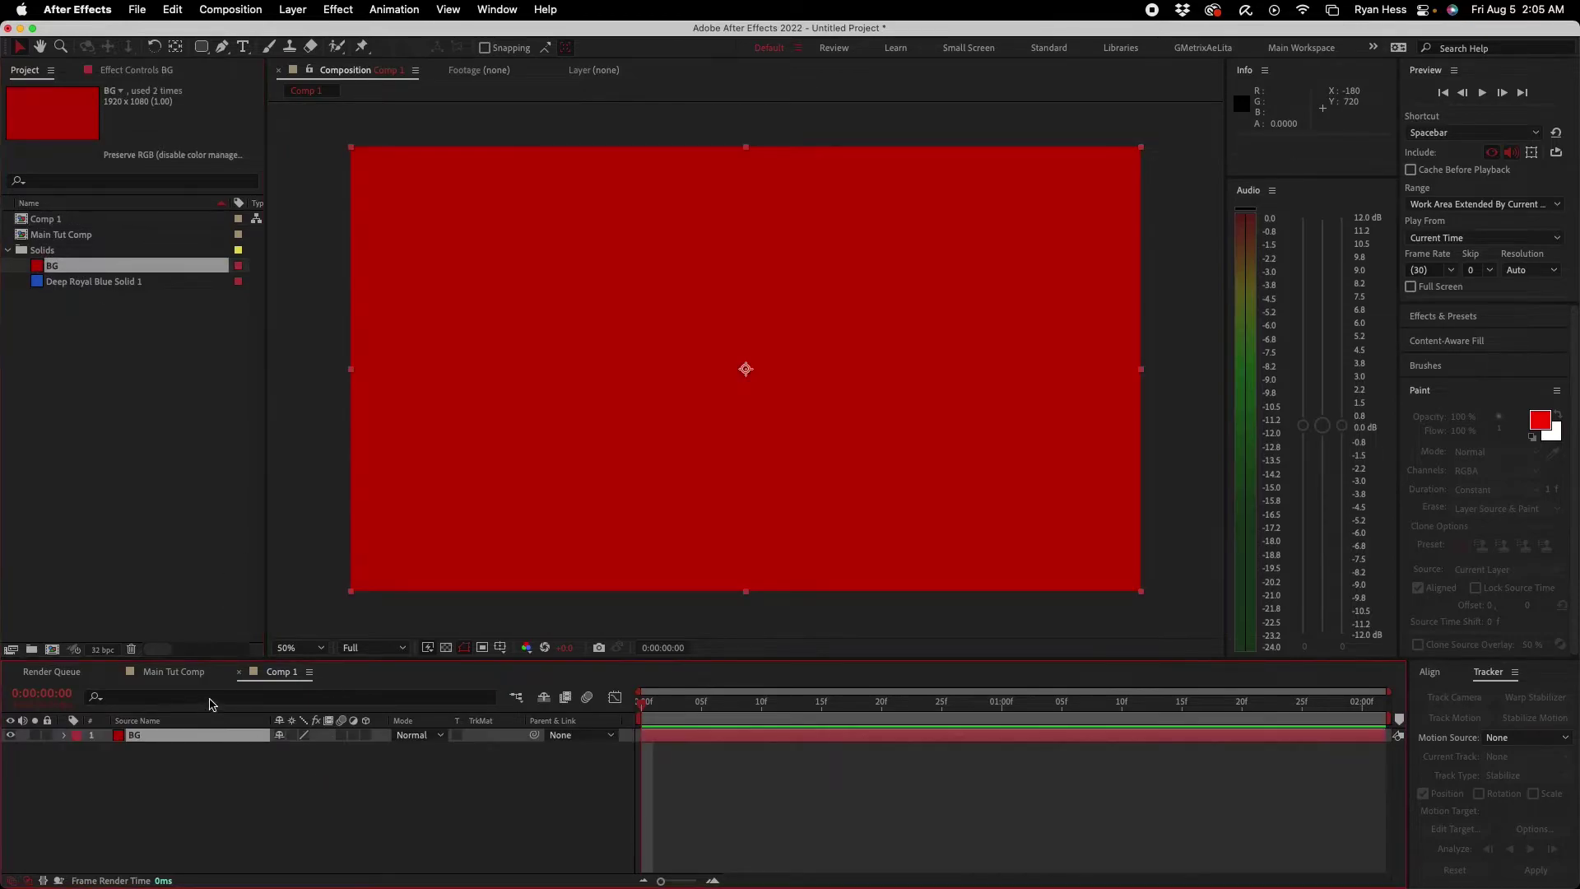
Step: Delete the BG layer from Main Tut Comp, and compare it with Comp 1 before closing Comp 1's timeline
{"action": "left_click", "coordinate": [189, 672]}
{"action": "left_click", "coordinate": [195, 750]}
{"action": "key", "text": "Delete"}
{"action": "left_click", "coordinate": [804, 702]}
{"action": "left_click", "coordinate": [280, 672]}
{"action": "left_click", "coordinate": [184, 678]}
{"action": "left_click", "coordinate": [239, 671]}
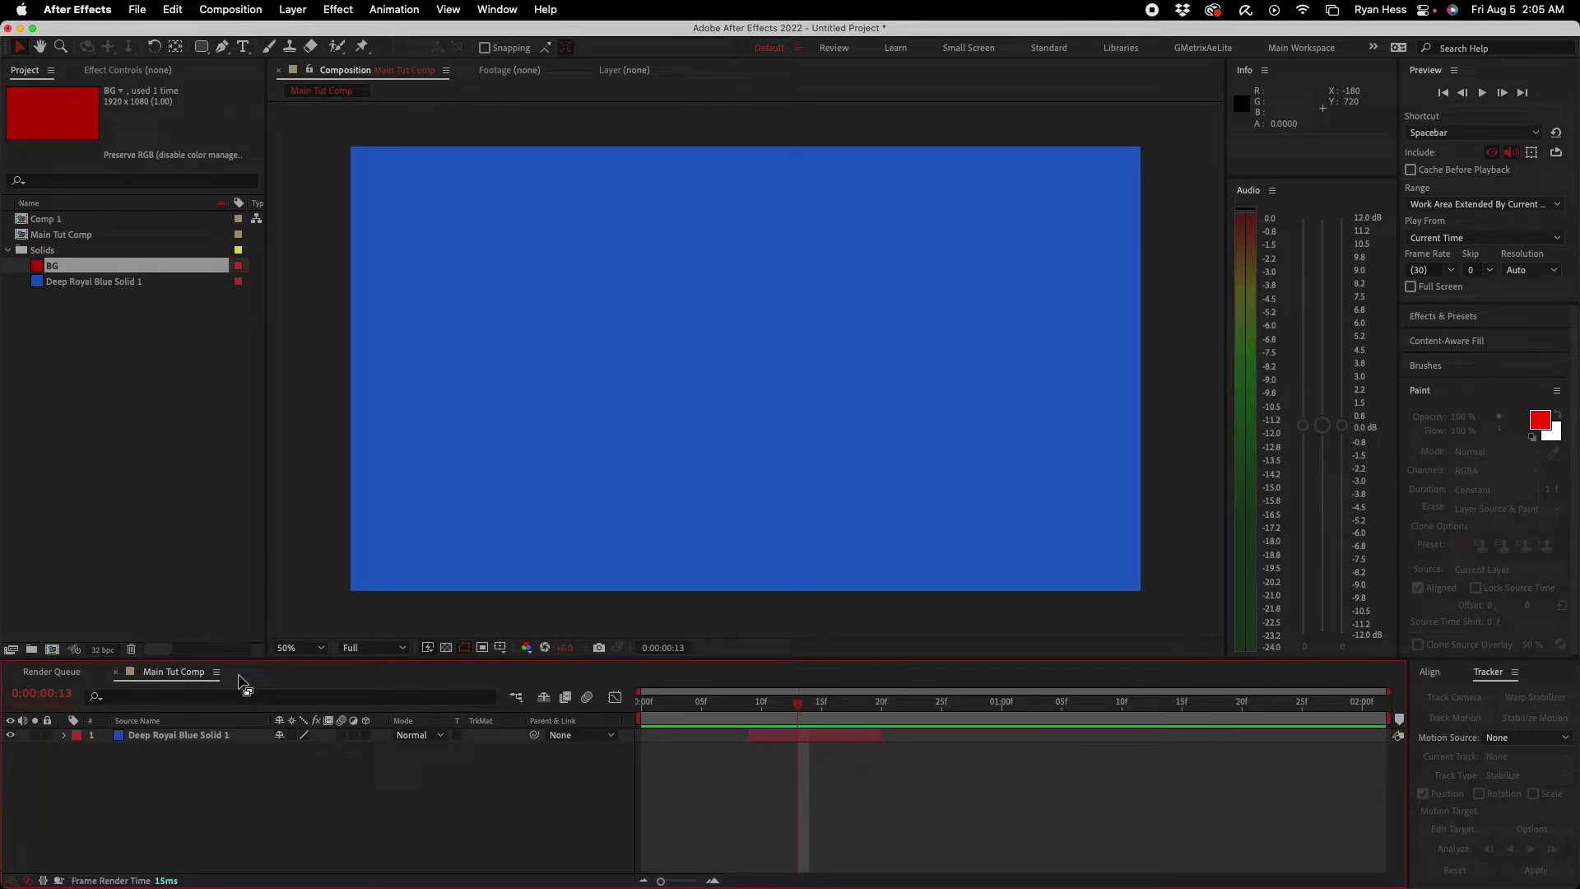
Step: Nest Comp 1 in Main Tut Comp, and pre-compose it together with the blue solid's layer using the default settings
{"action": "left_click_drag", "start_coordinate": [55, 216], "coordinate": [144, 766]}
{"action": "left_click", "coordinate": [788, 750]}
{"action": "left_click", "coordinate": [810, 737], "text": "shift"}
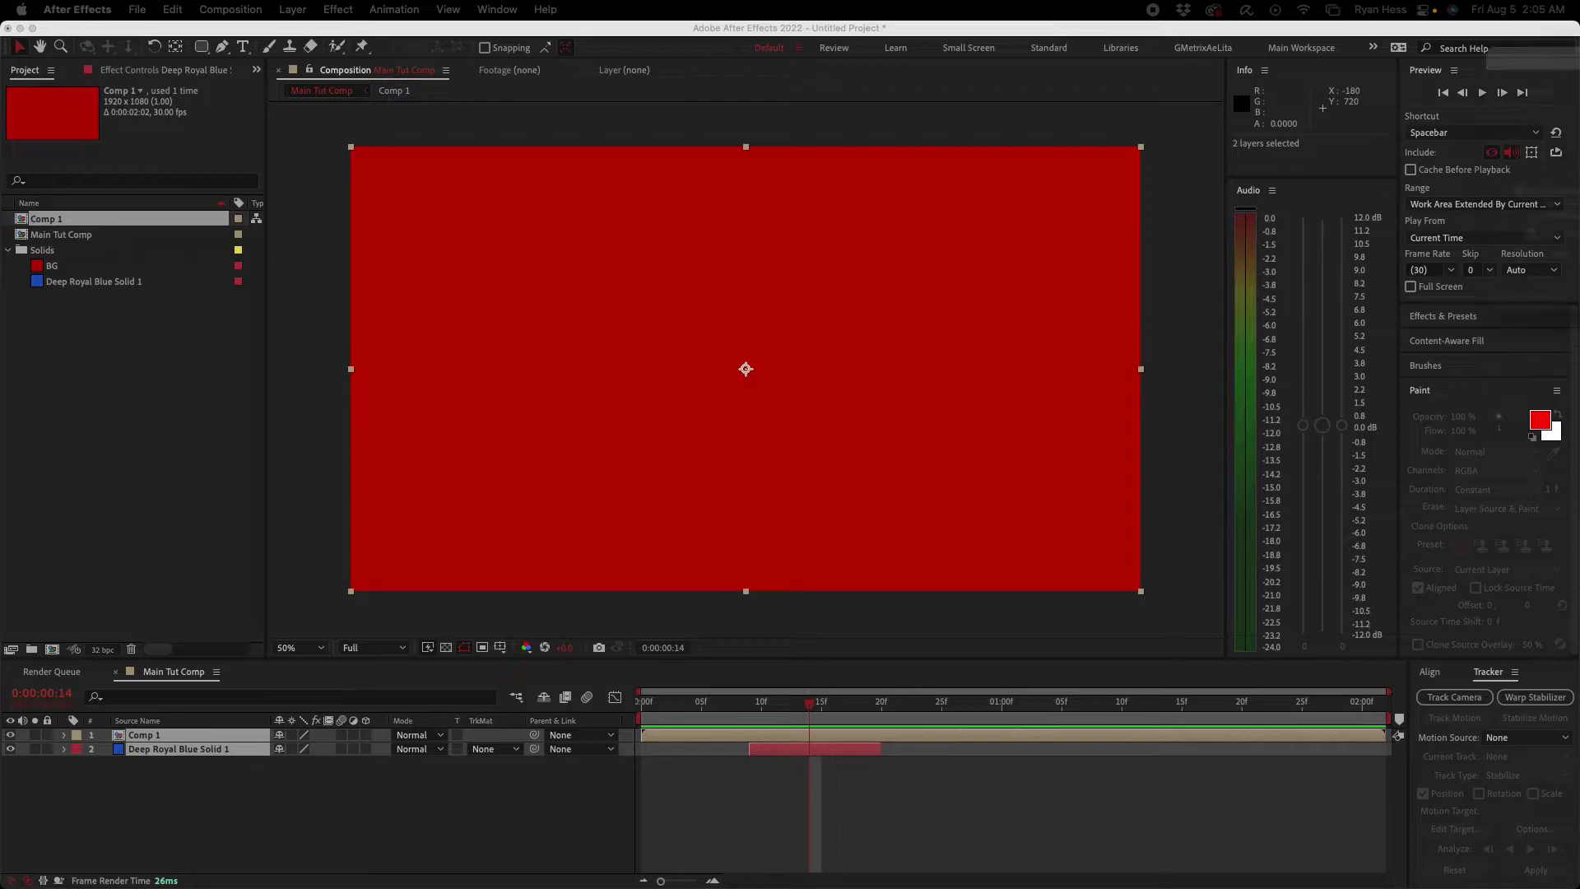
{"action": "key", "text": "super+shift+c"}
{"action": "key", "text": "Return"}
{"action": "left_click", "coordinate": [722, 718]}
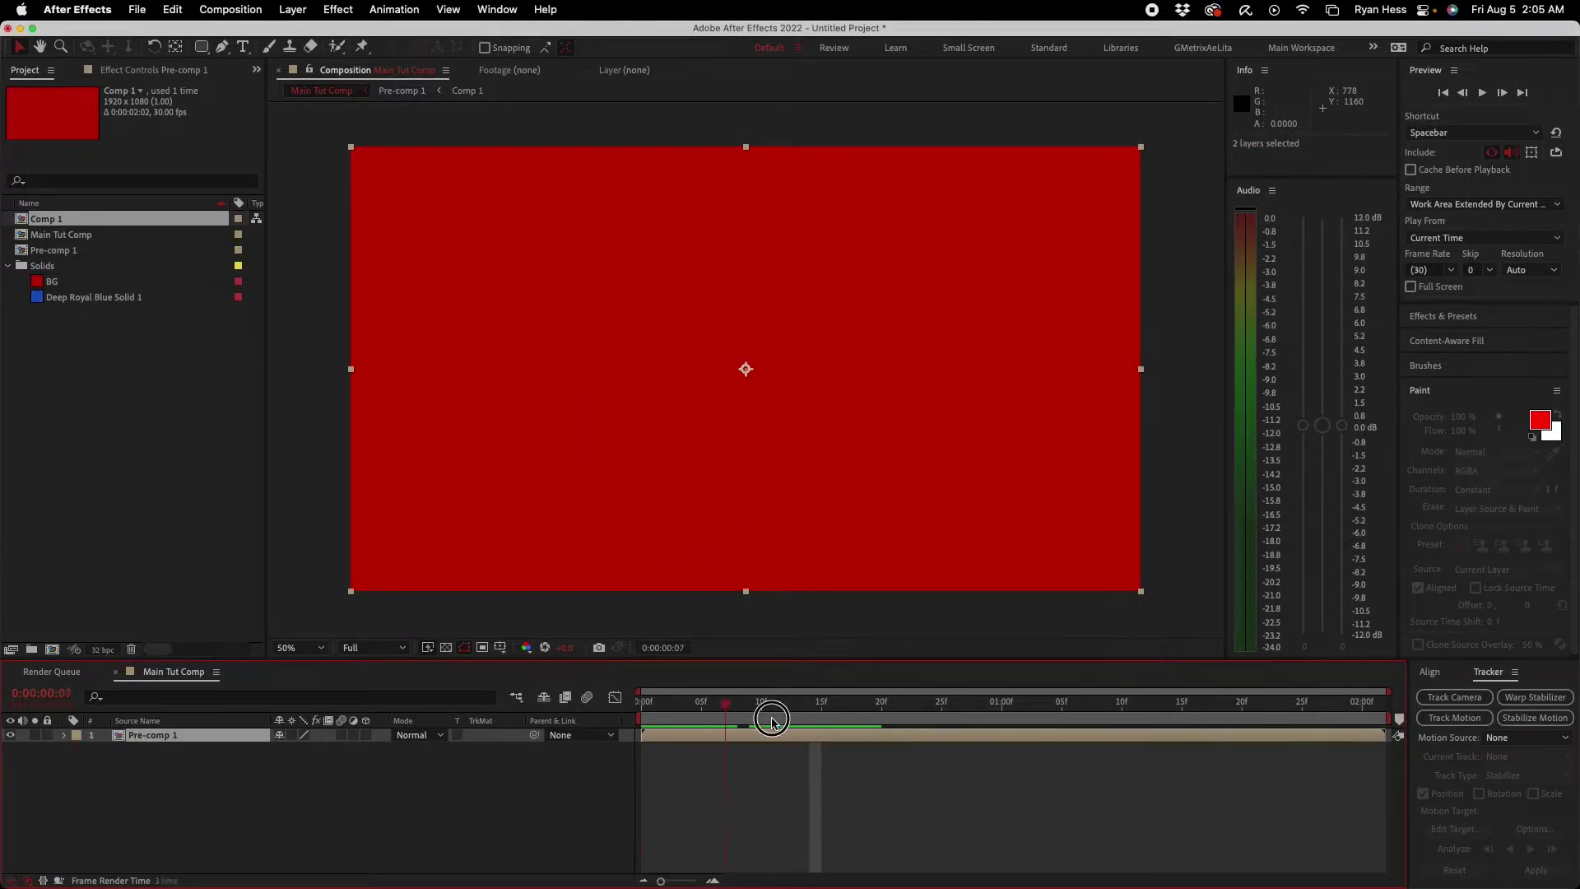
Step: Undo back to before BG was deleted from Main Tut Comp, and delete the blue solid's layer
{"action": "key", "text": "super+z"}
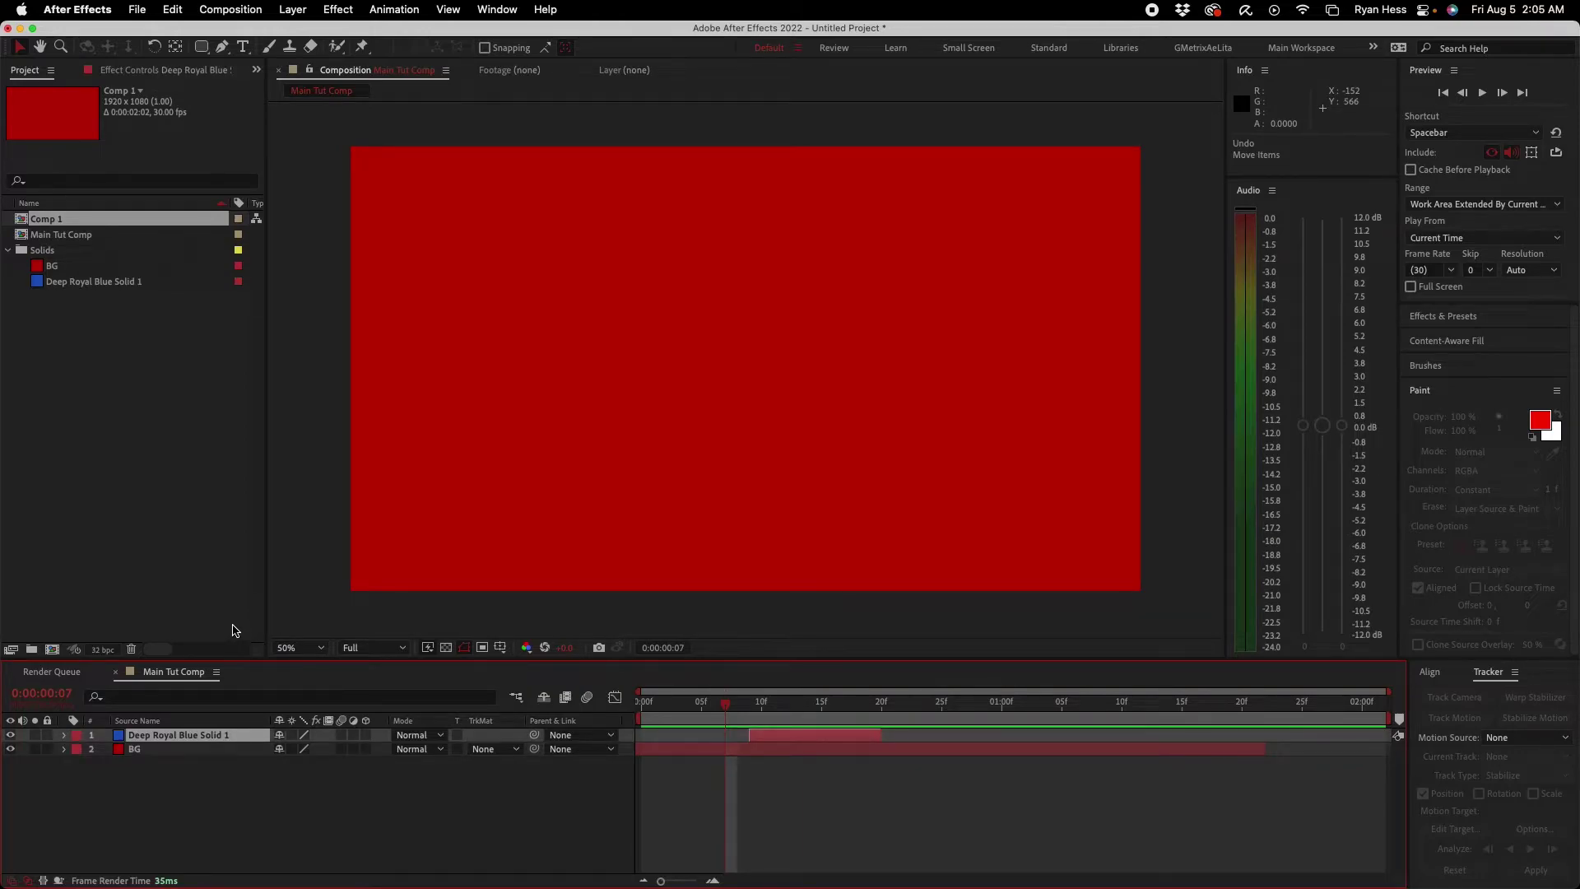
{"action": "left_click_drag", "start_coordinate": [723, 707], "coordinate": [656, 705]}
{"action": "key", "text": "Delete"}
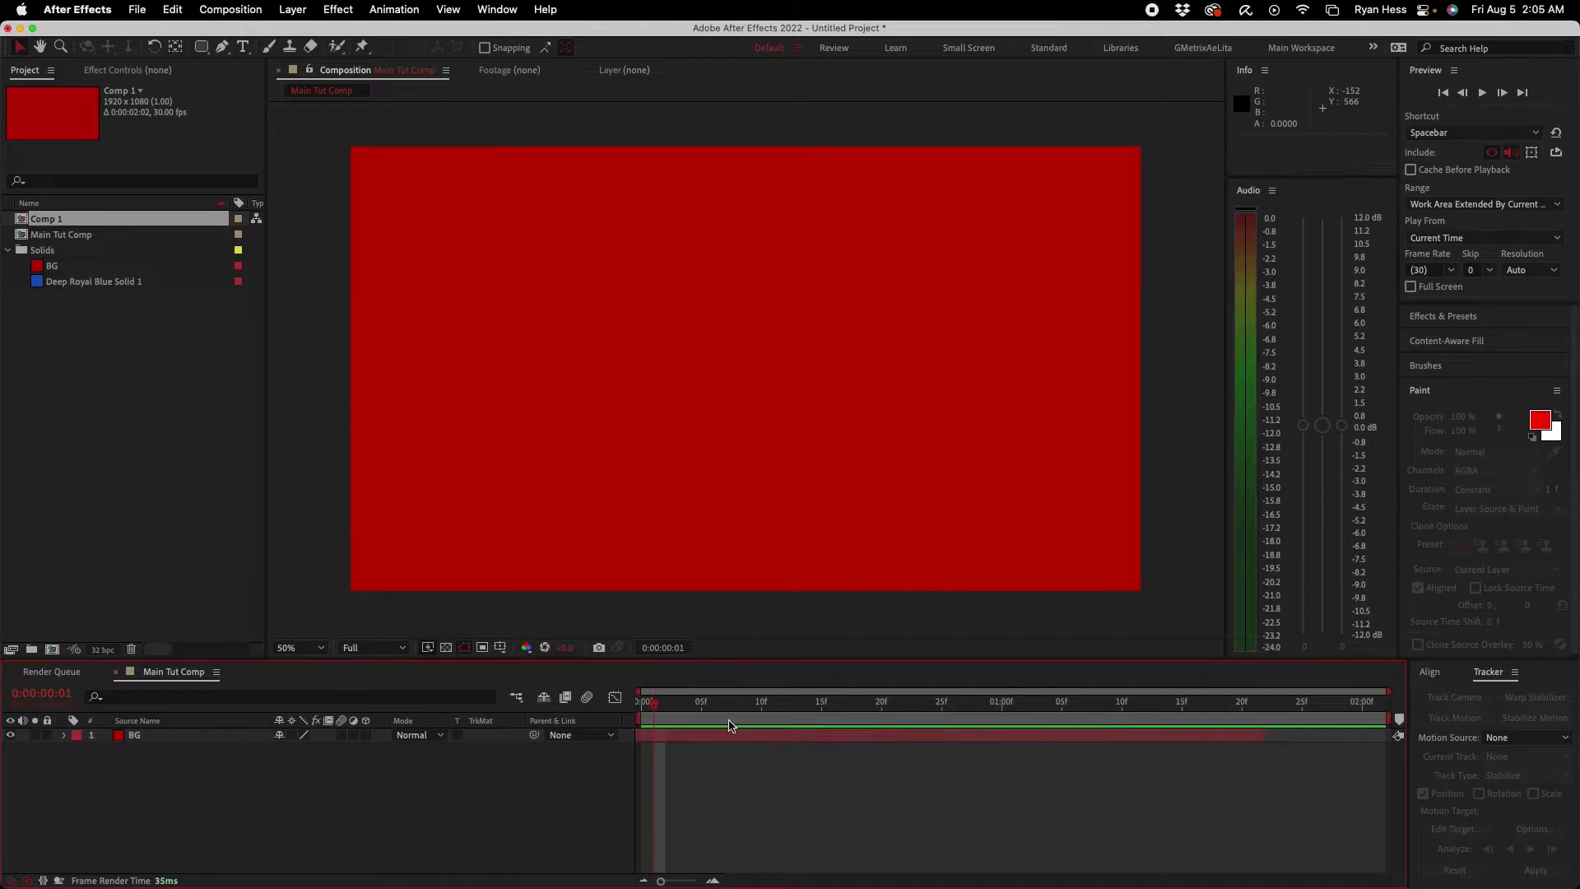
Step: Scale the BG layer down to about 50% and move it to about position 524, 534
{"action": "left_click", "coordinate": [698, 743]}
{"action": "key", "text": "s"}
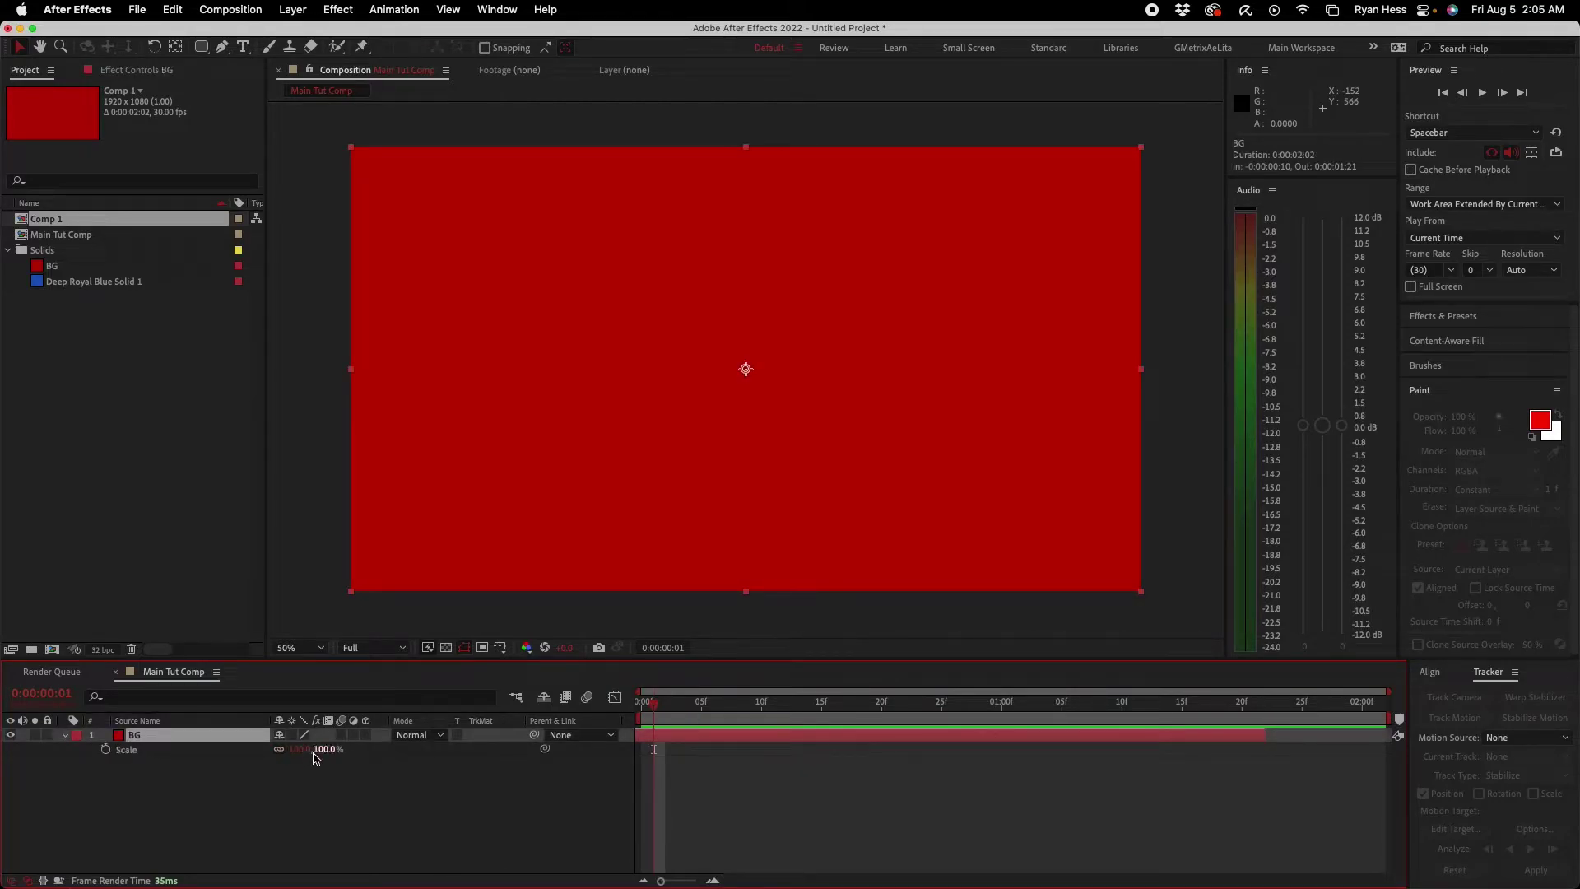
{"action": "left_click_drag", "start_coordinate": [318, 749], "coordinate": [284, 753]}
{"action": "left_click_drag", "start_coordinate": [761, 372], "coordinate": [581, 369]}
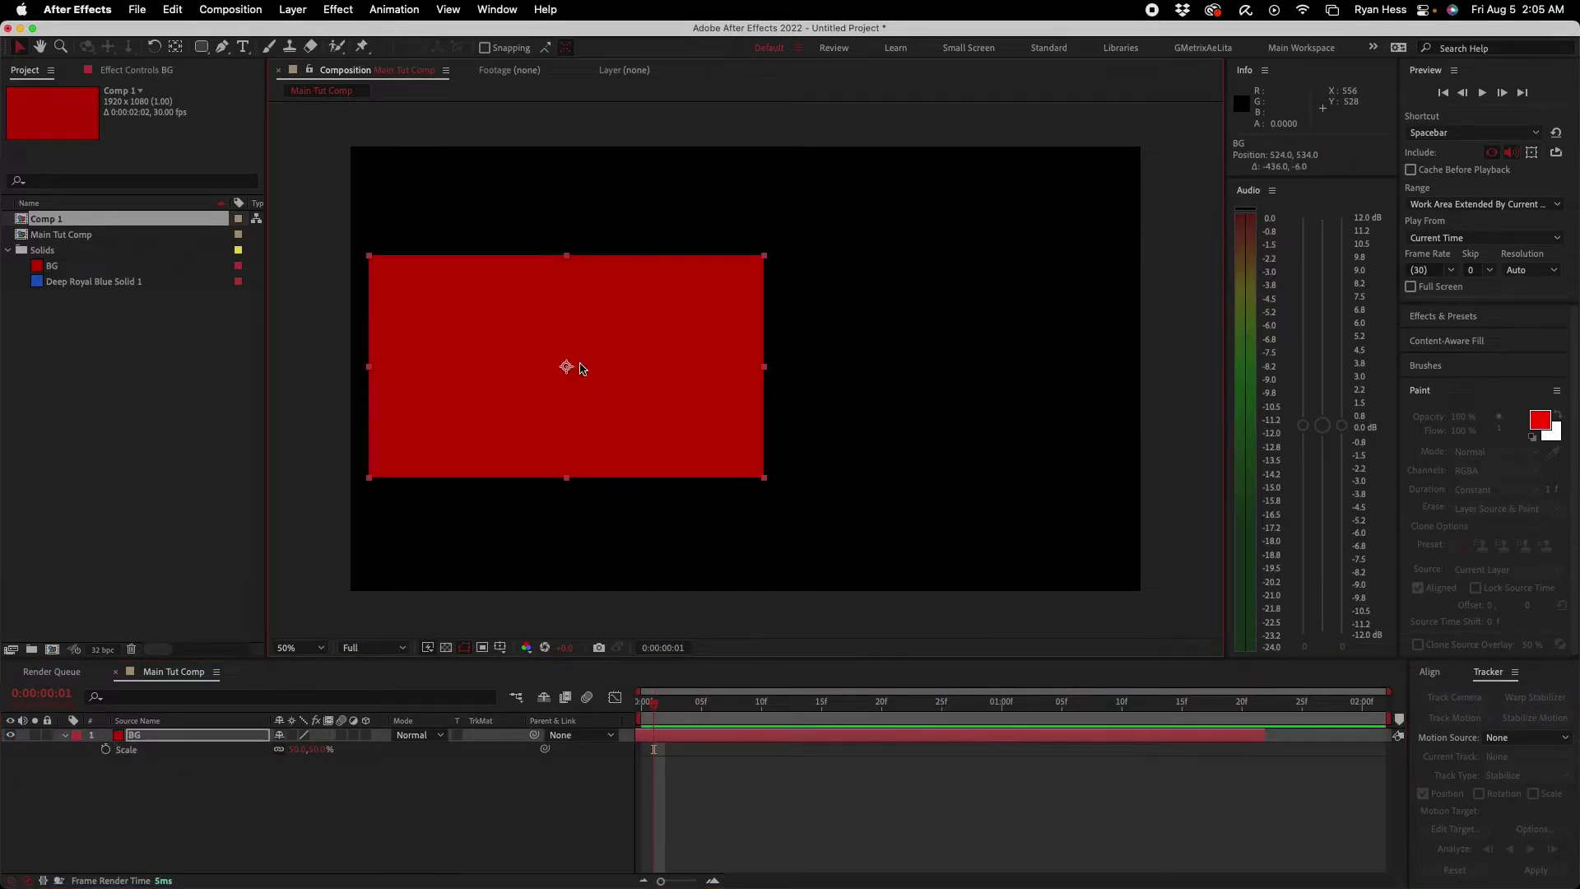
Step: Animate BG's position with a keyframe at frame 1 and another at about frame 24, at about position 1250, 470
{"action": "key", "text": "p"}
{"action": "left_click", "coordinate": [105, 749]}
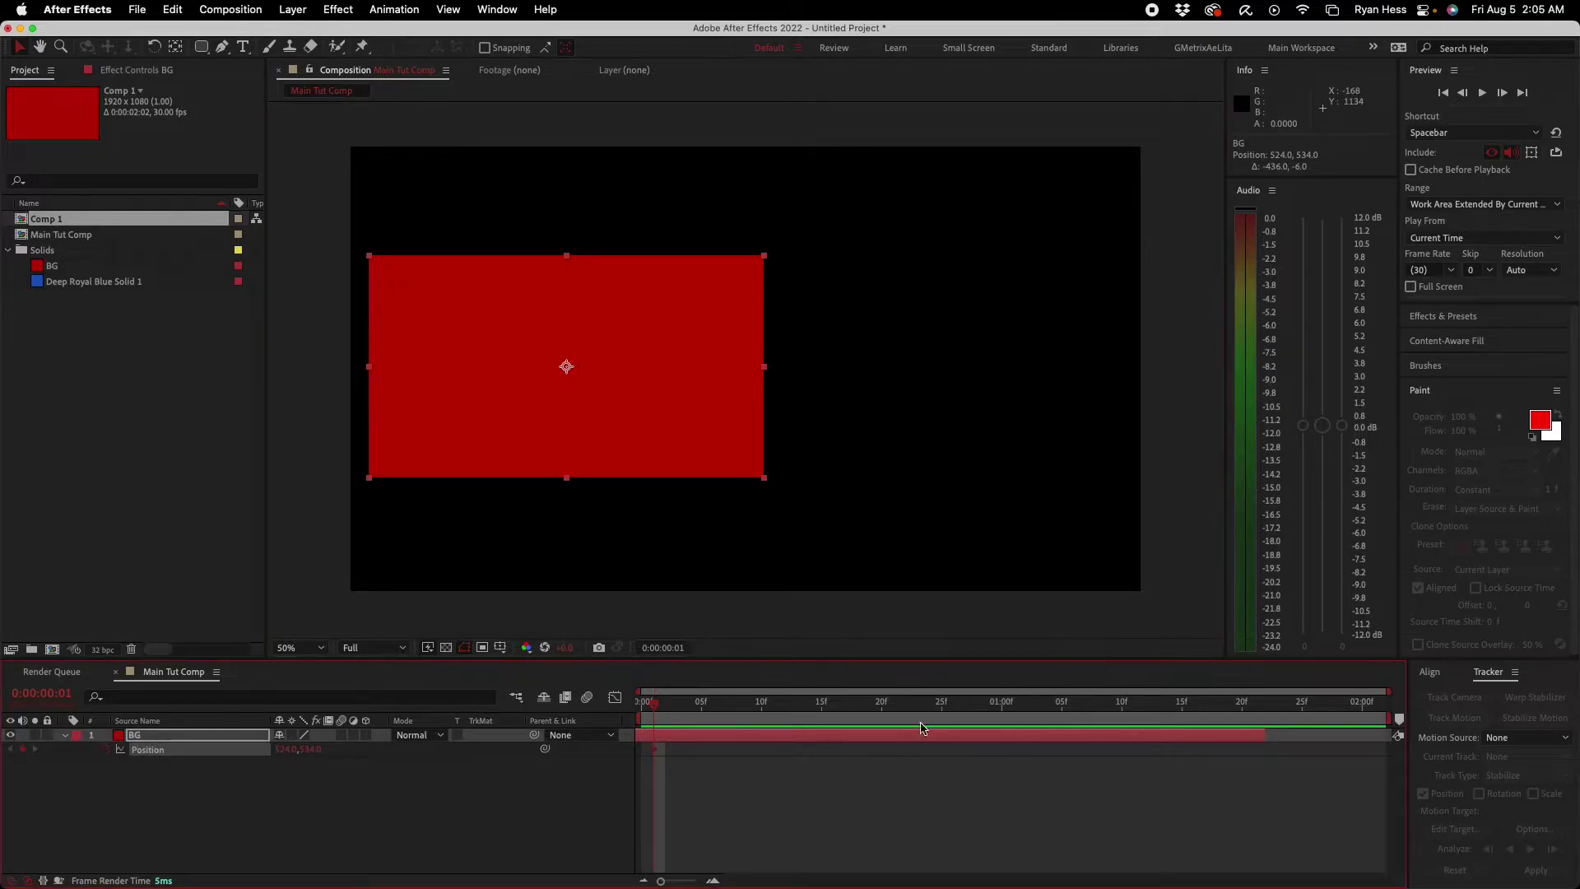
{"action": "left_click", "coordinate": [932, 702]}
{"action": "left_click_drag", "start_coordinate": [762, 380], "coordinate": [1060, 354]}
{"action": "key", "text": "Home"}
{"action": "left_click", "coordinate": [595, 697]}
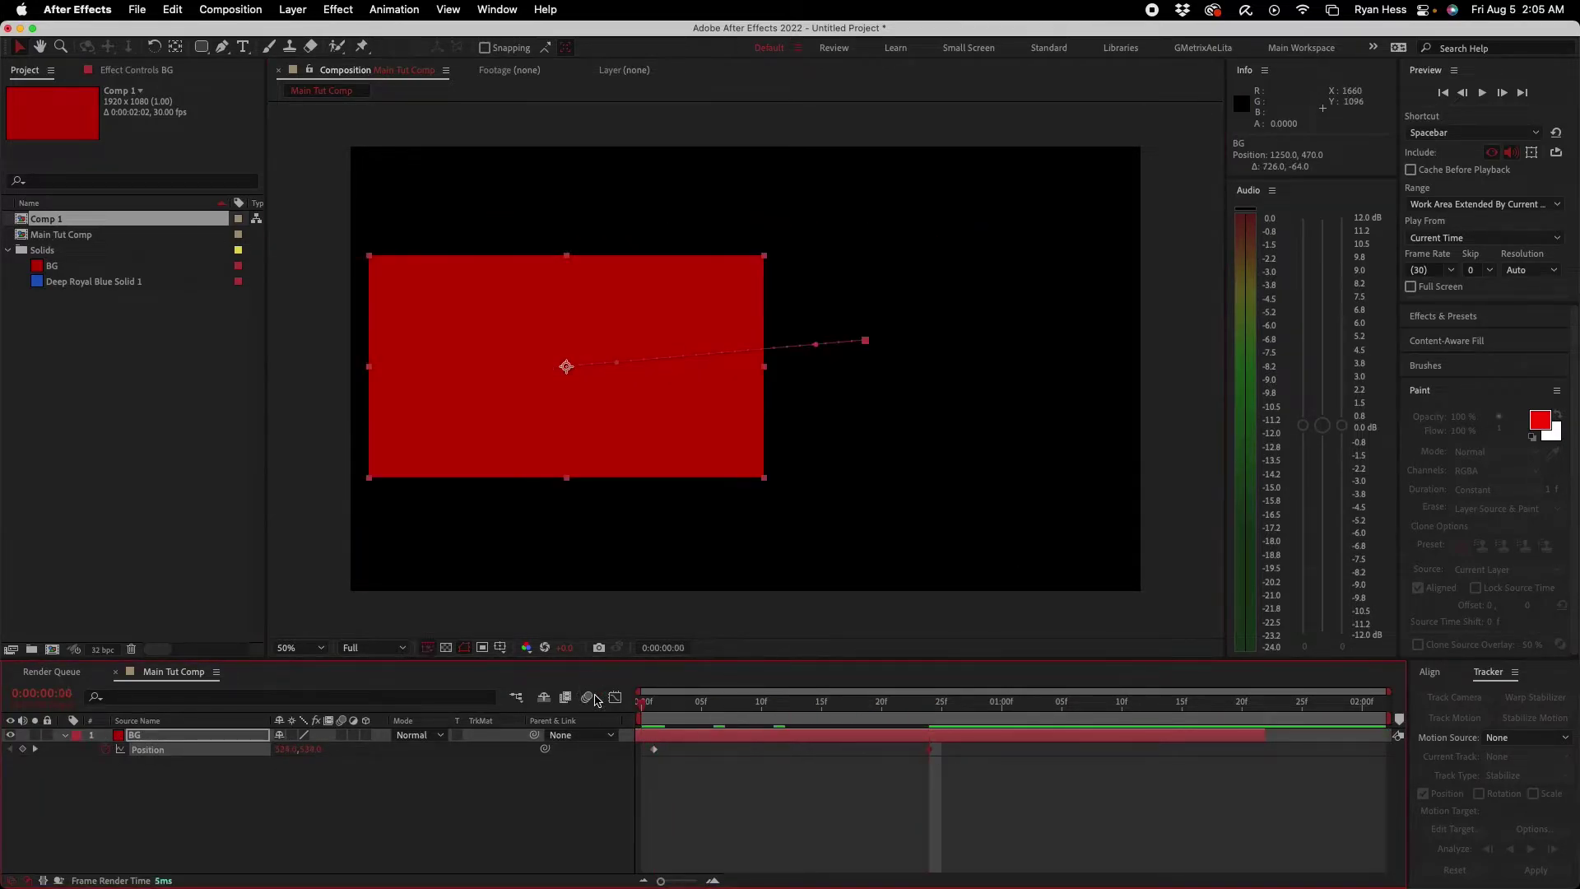
Step: Move BG's second position keyframe earlier to about frame 12, and preview the animation
{"action": "key", "text": "space"}
{"action": "left_click", "coordinate": [878, 700]}
{"action": "key", "text": "space"}
{"action": "left_click", "coordinate": [625, 704]}
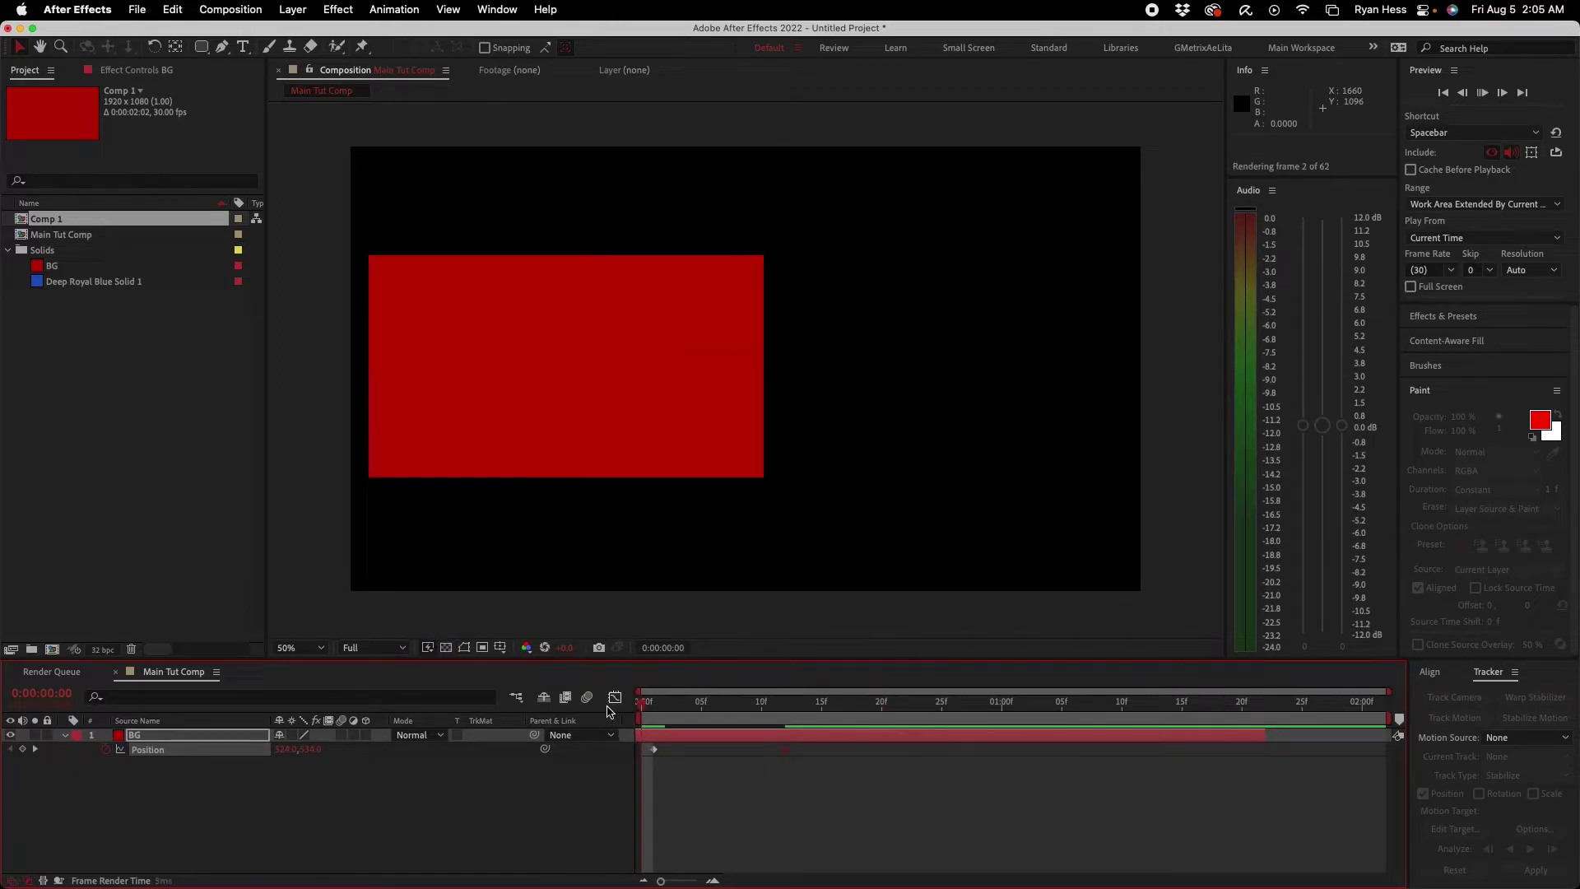
{"action": "key", "text": "space"}
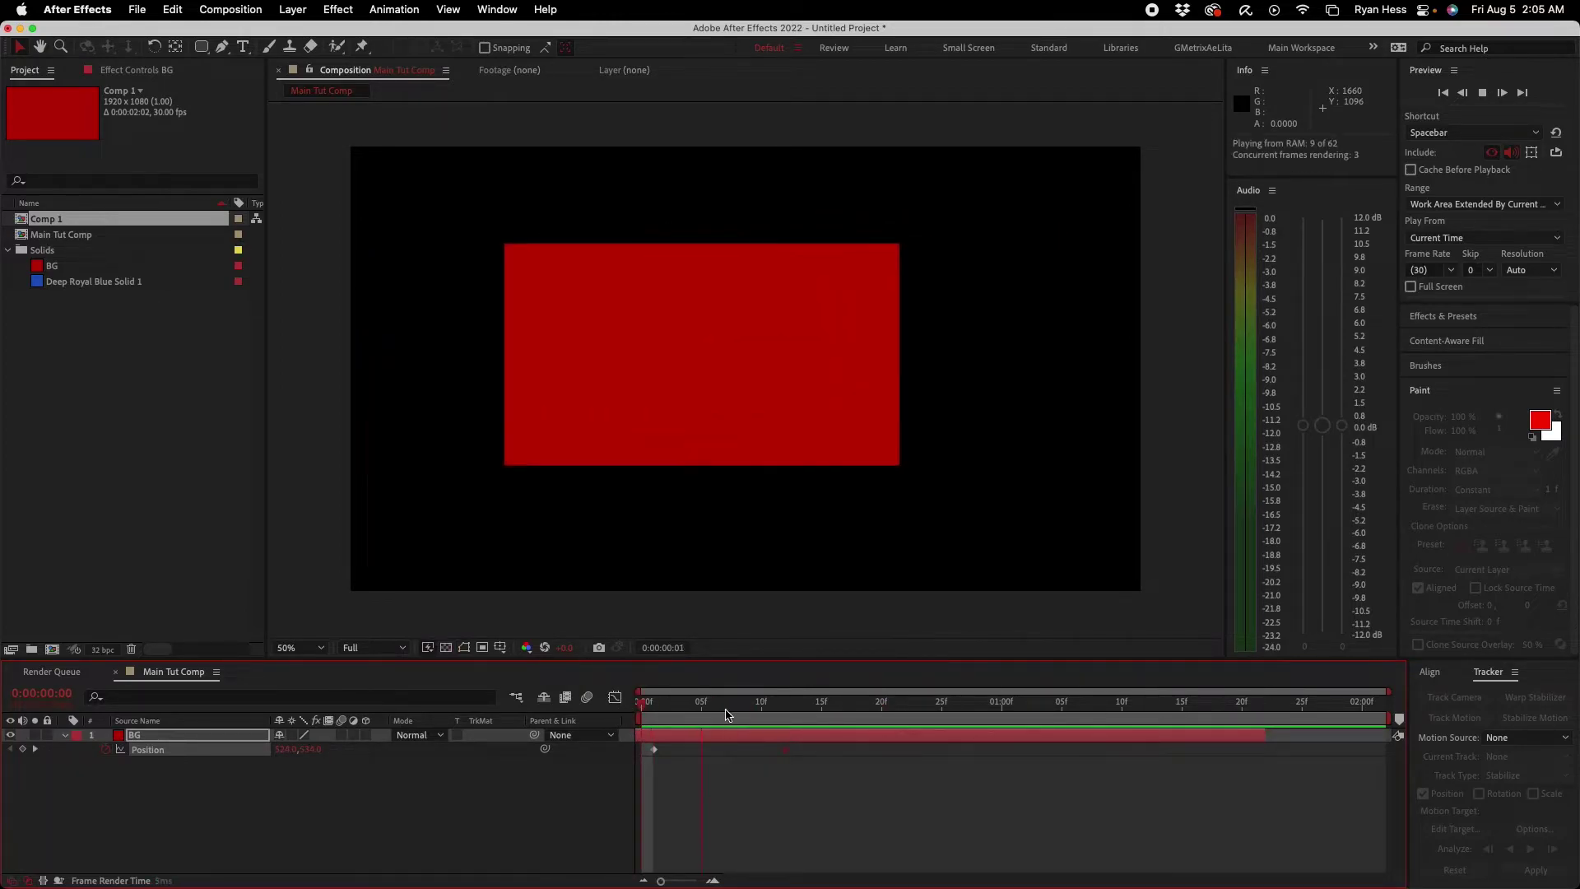
Step: Turn on motion blur for the BG layer and for the composition, and preview the blurred movement
{"action": "left_click_drag", "start_coordinate": [724, 705], "coordinate": [683, 722]}
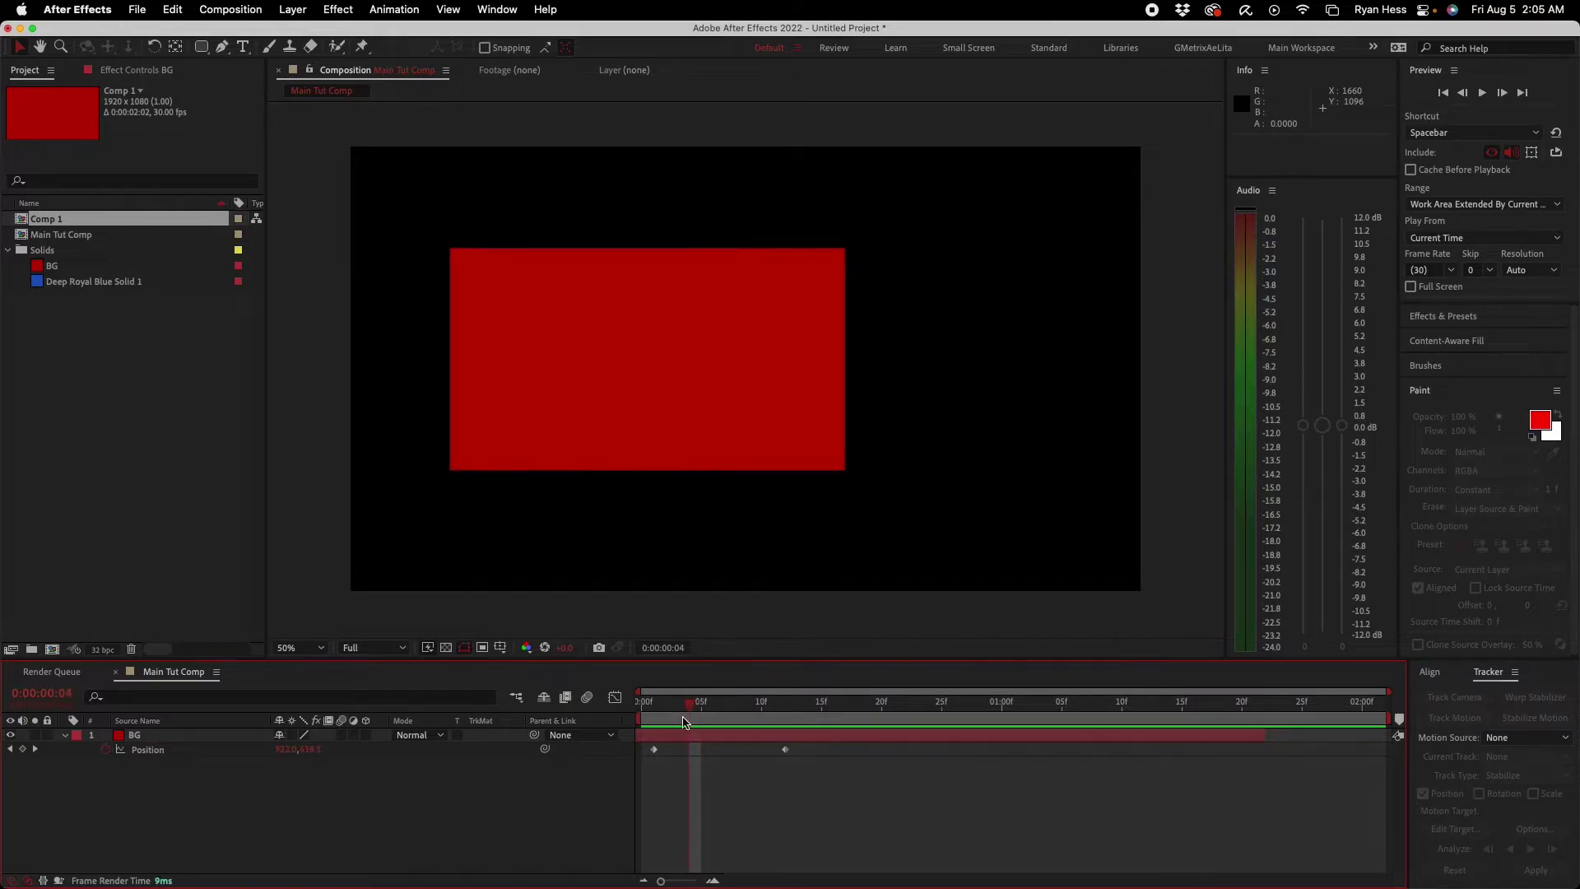
{"action": "left_click", "coordinate": [342, 735]}
{"action": "left_click", "coordinate": [586, 697]}
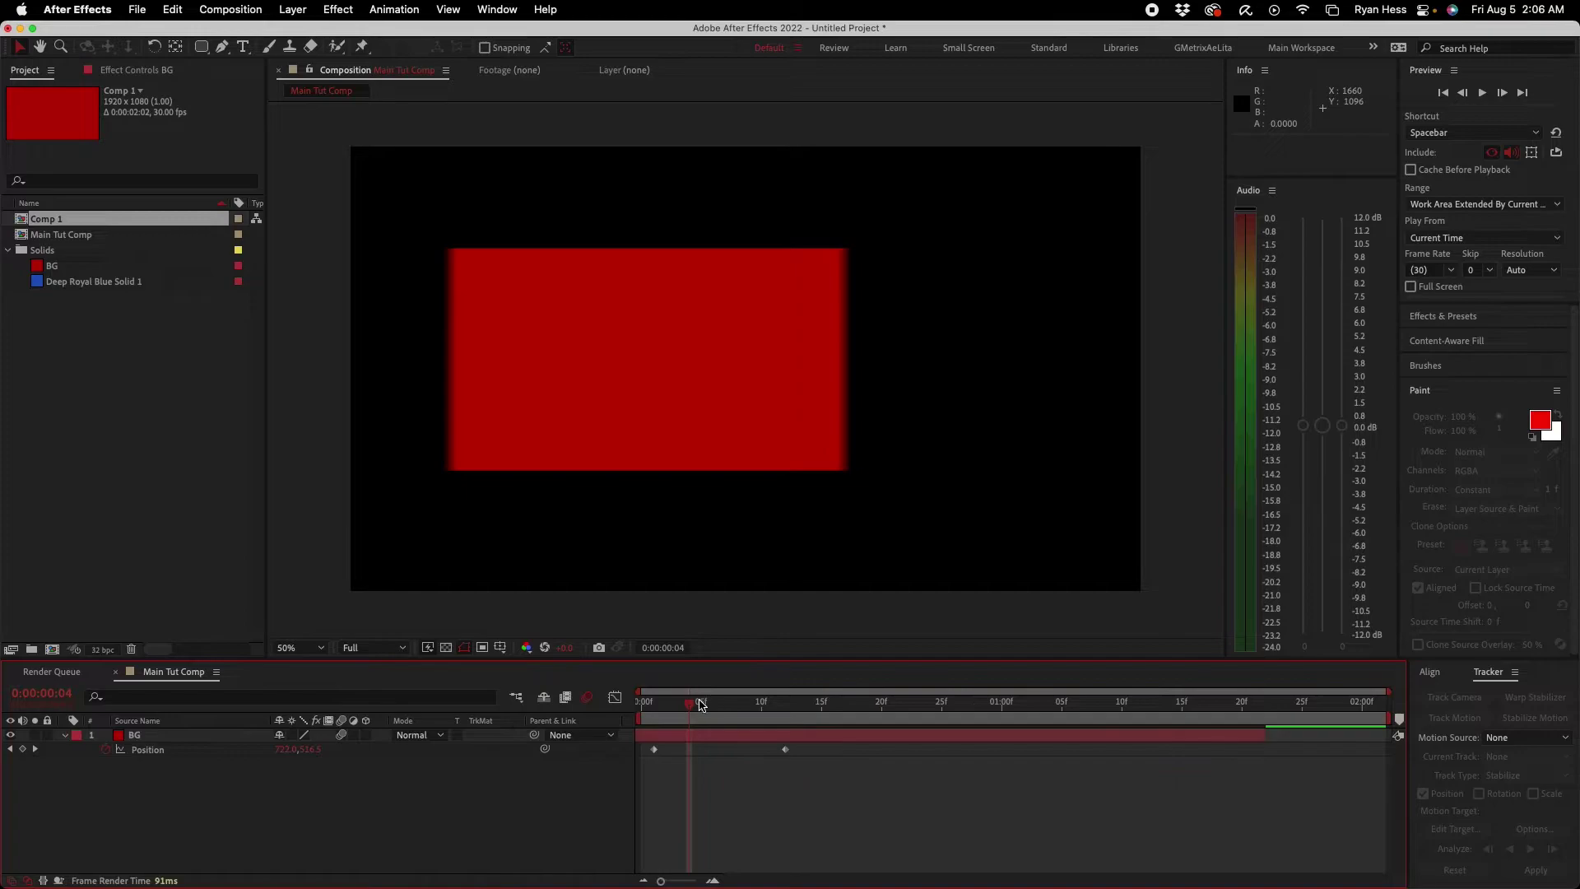
{"action": "left_click_drag", "start_coordinate": [701, 704], "coordinate": [631, 721]}
{"action": "key", "text": "space"}
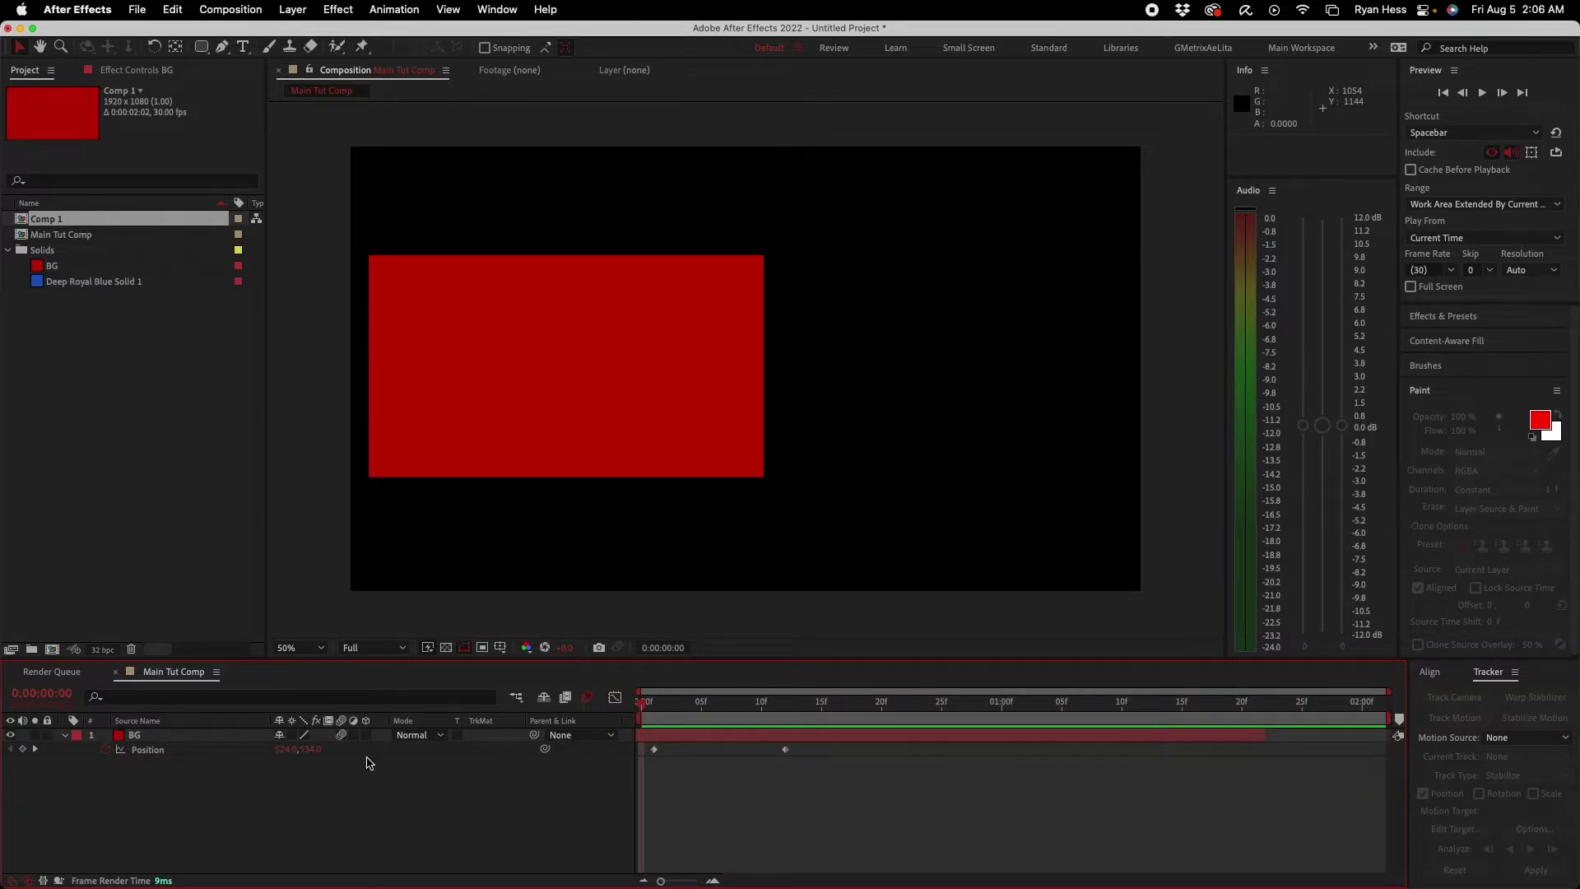
Step: Turn BG into an adjustment layer, and check its effect controls before returning to the project items
{"action": "left_click", "coordinate": [354, 736]}
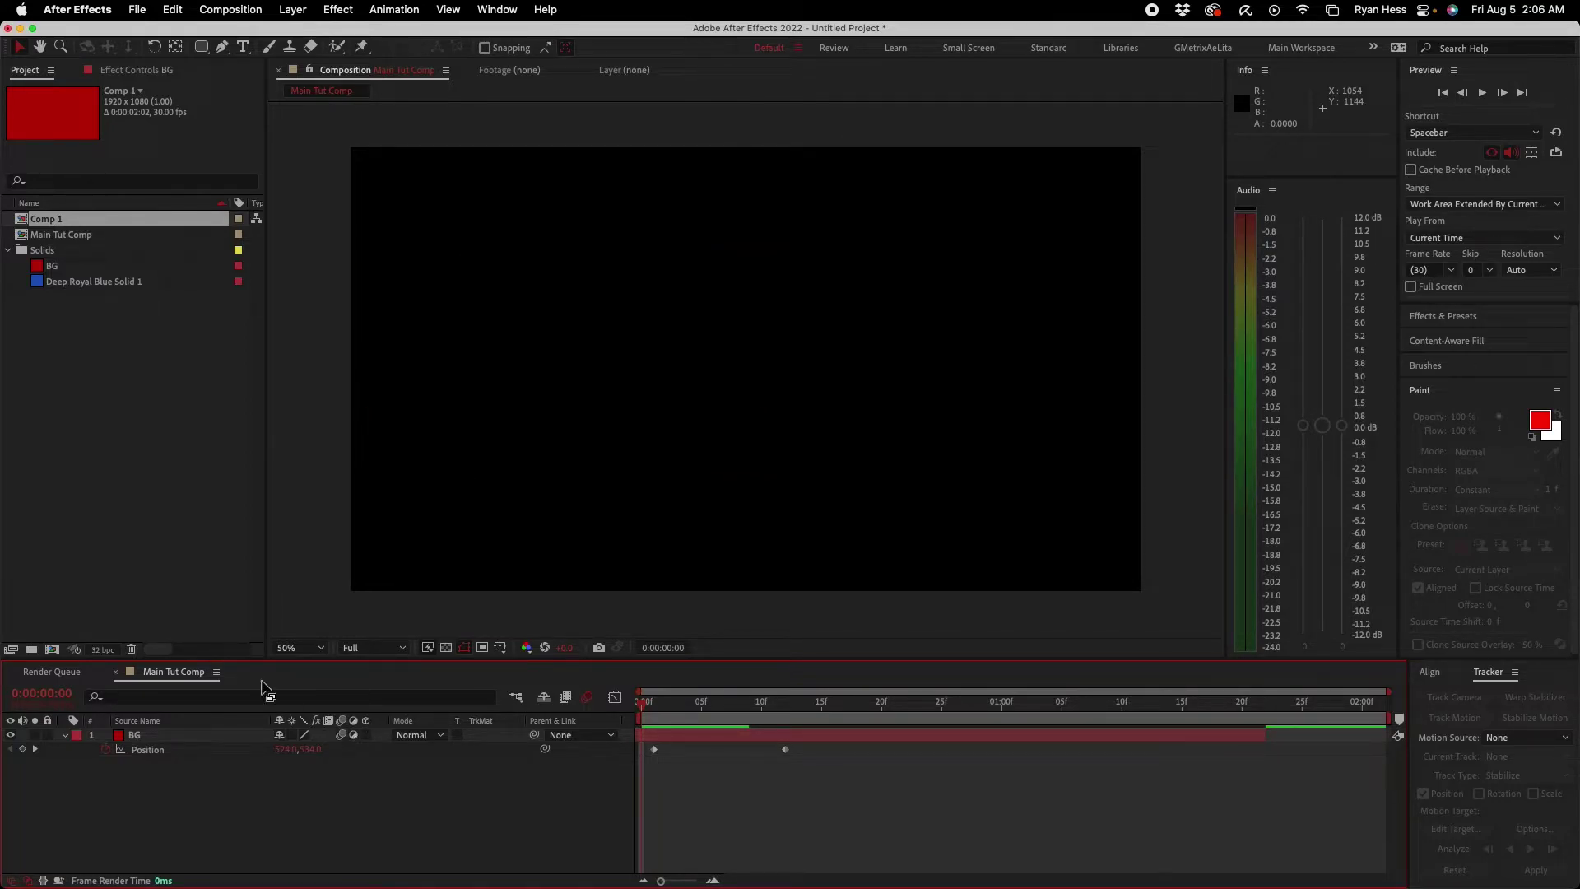
{"action": "left_click", "coordinate": [137, 70]}
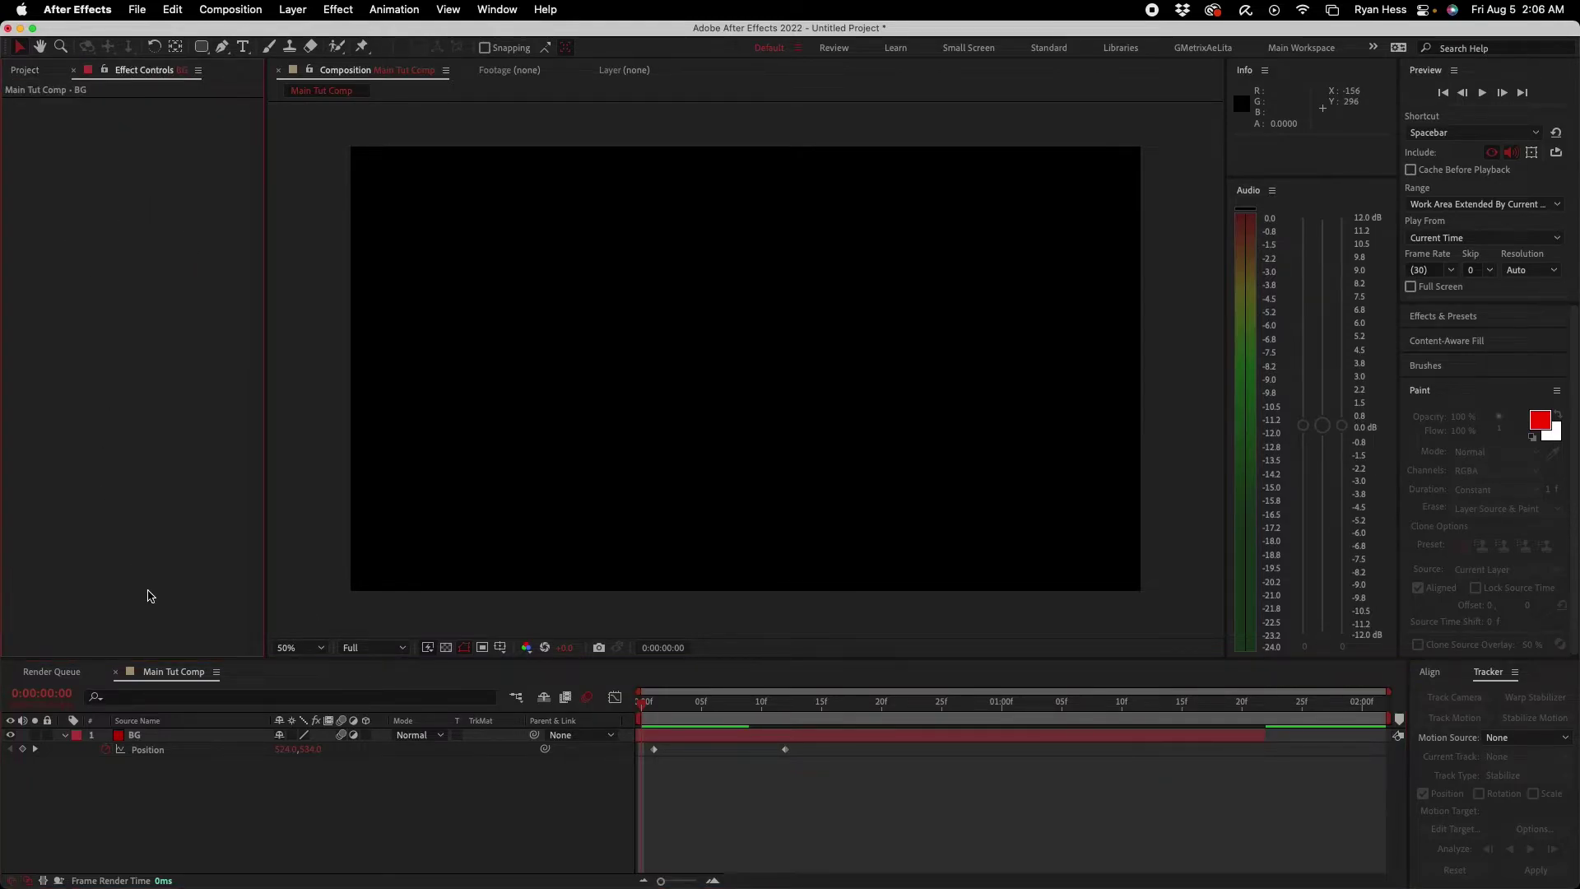
{"action": "left_click", "coordinate": [202, 816]}
{"action": "left_click", "coordinate": [28, 66]}
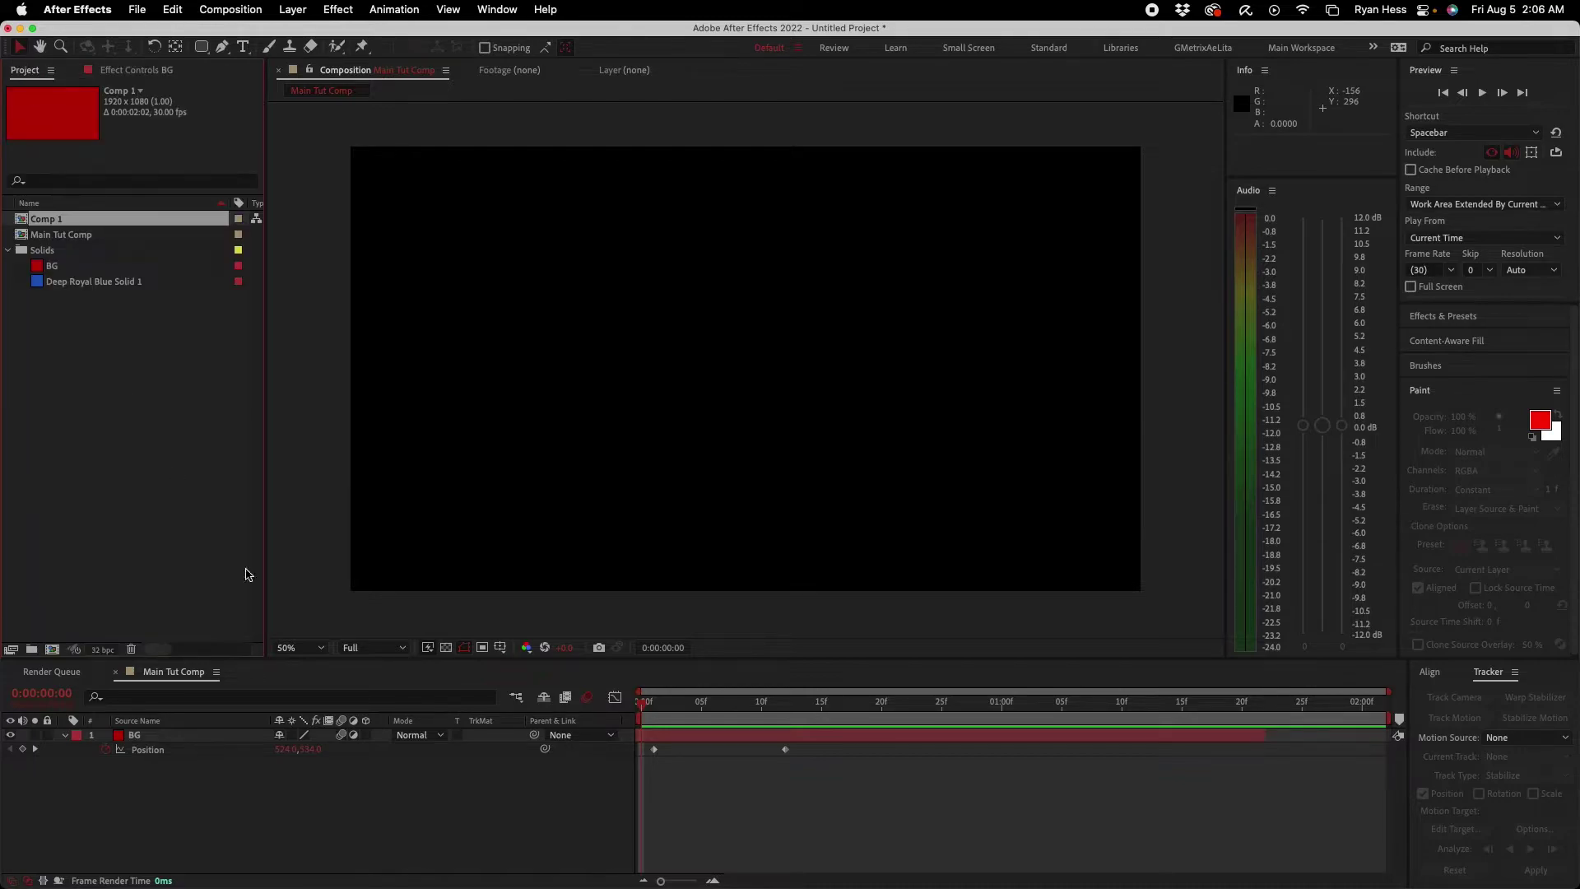
Step: Make BG a 3D layer and try rotating it around its axes, and undo the rotations and the 3D switch
{"action": "left_click", "coordinate": [367, 735]}
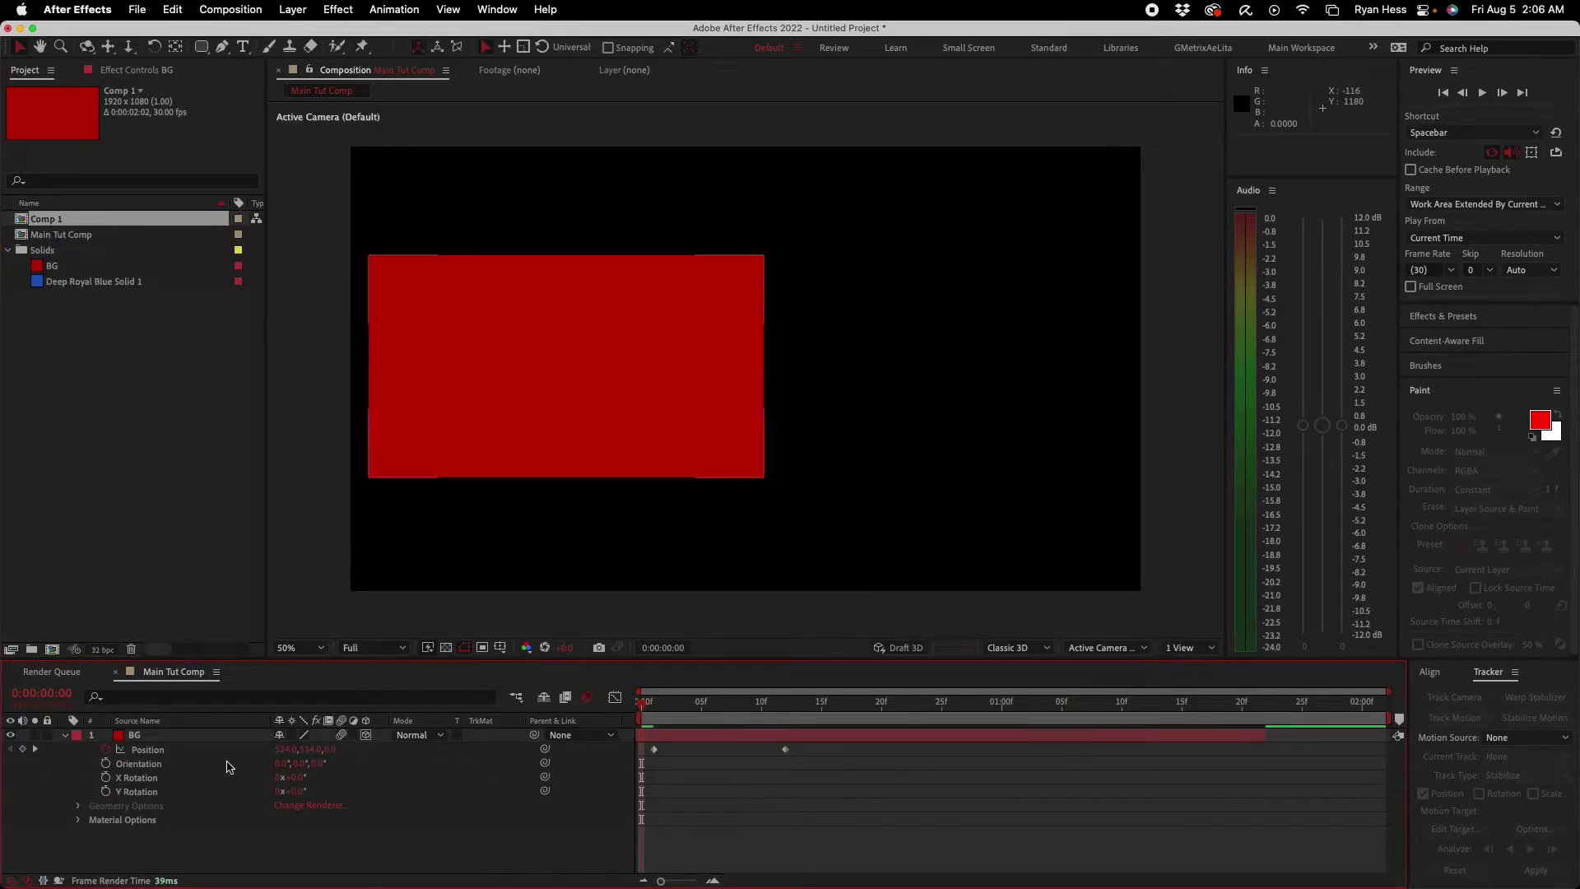
{"action": "left_click", "coordinate": [144, 740]}
{"action": "left_click_drag", "start_coordinate": [610, 324], "coordinate": [670, 406]}
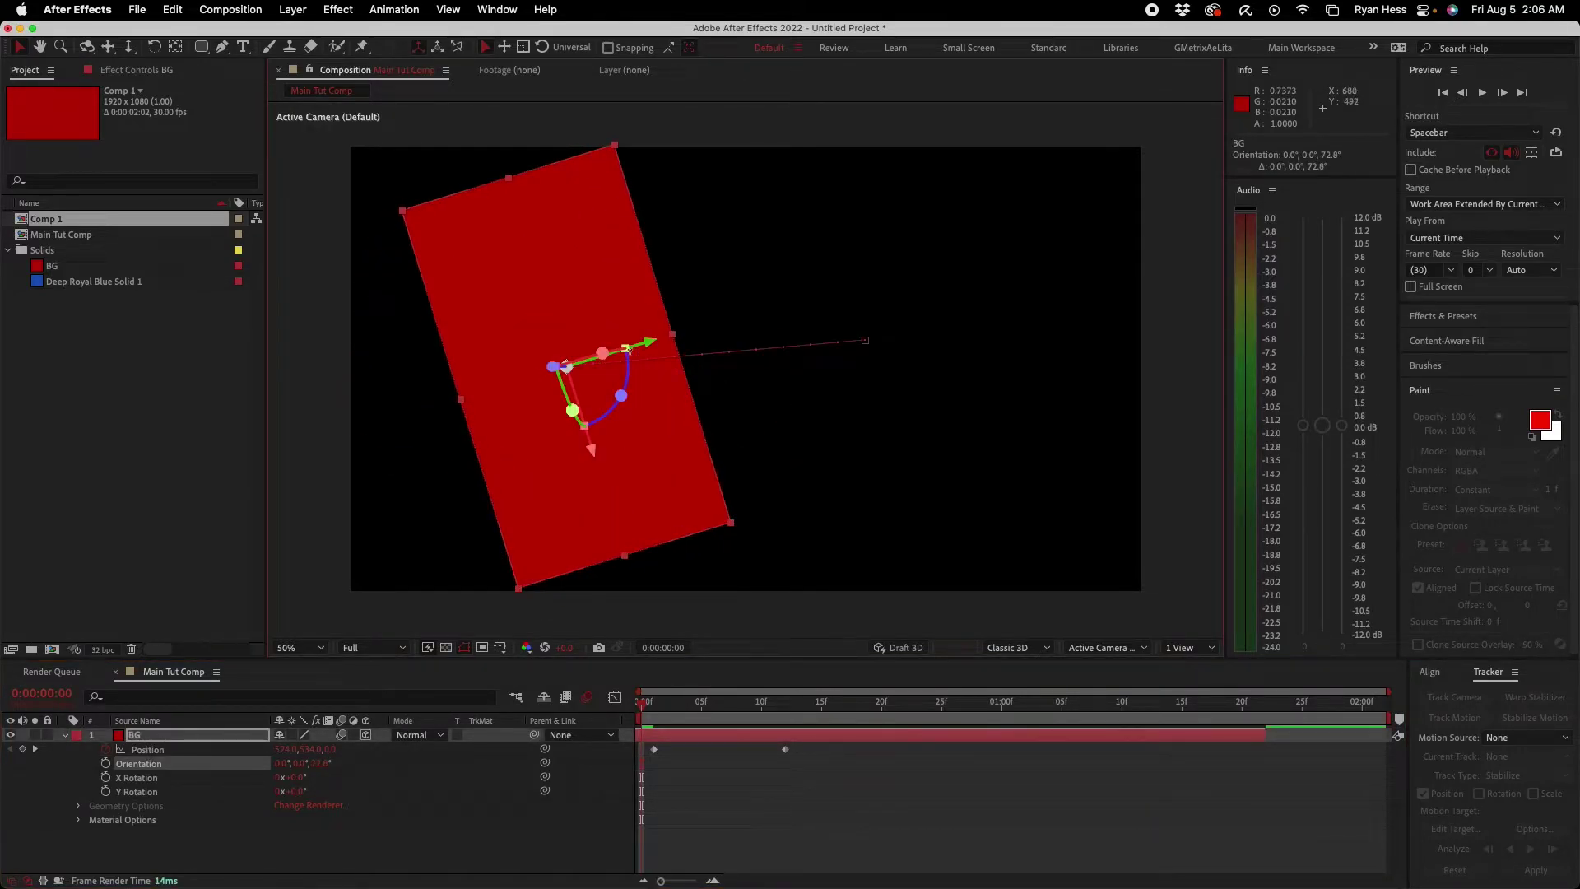
{"action": "left_click_drag", "start_coordinate": [587, 368], "coordinate": [535, 382]}
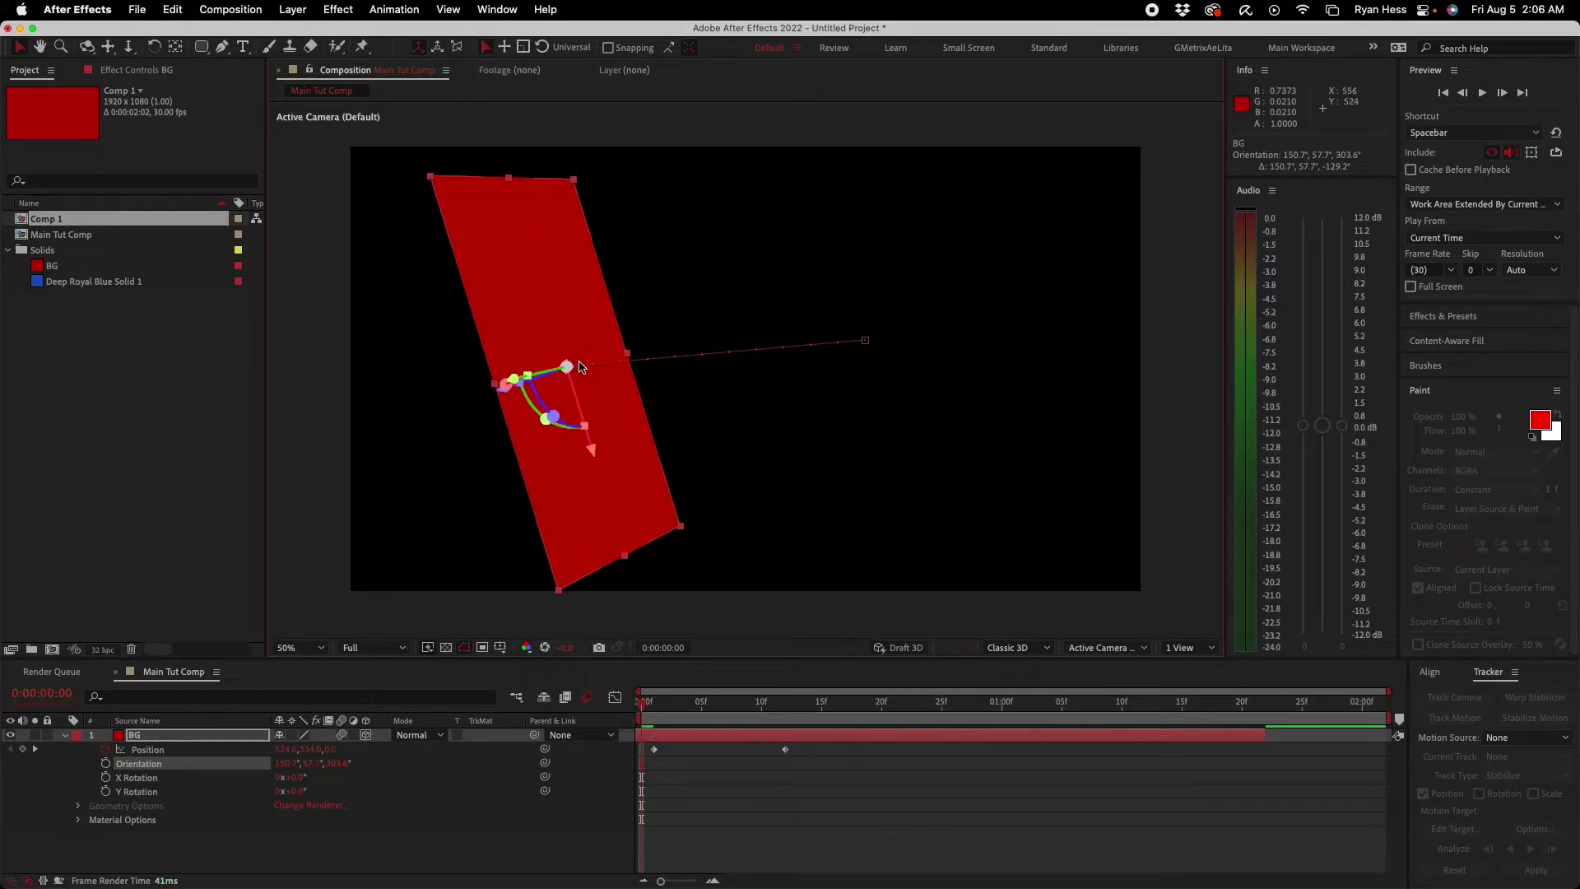
{"action": "key", "text": "super+z"}
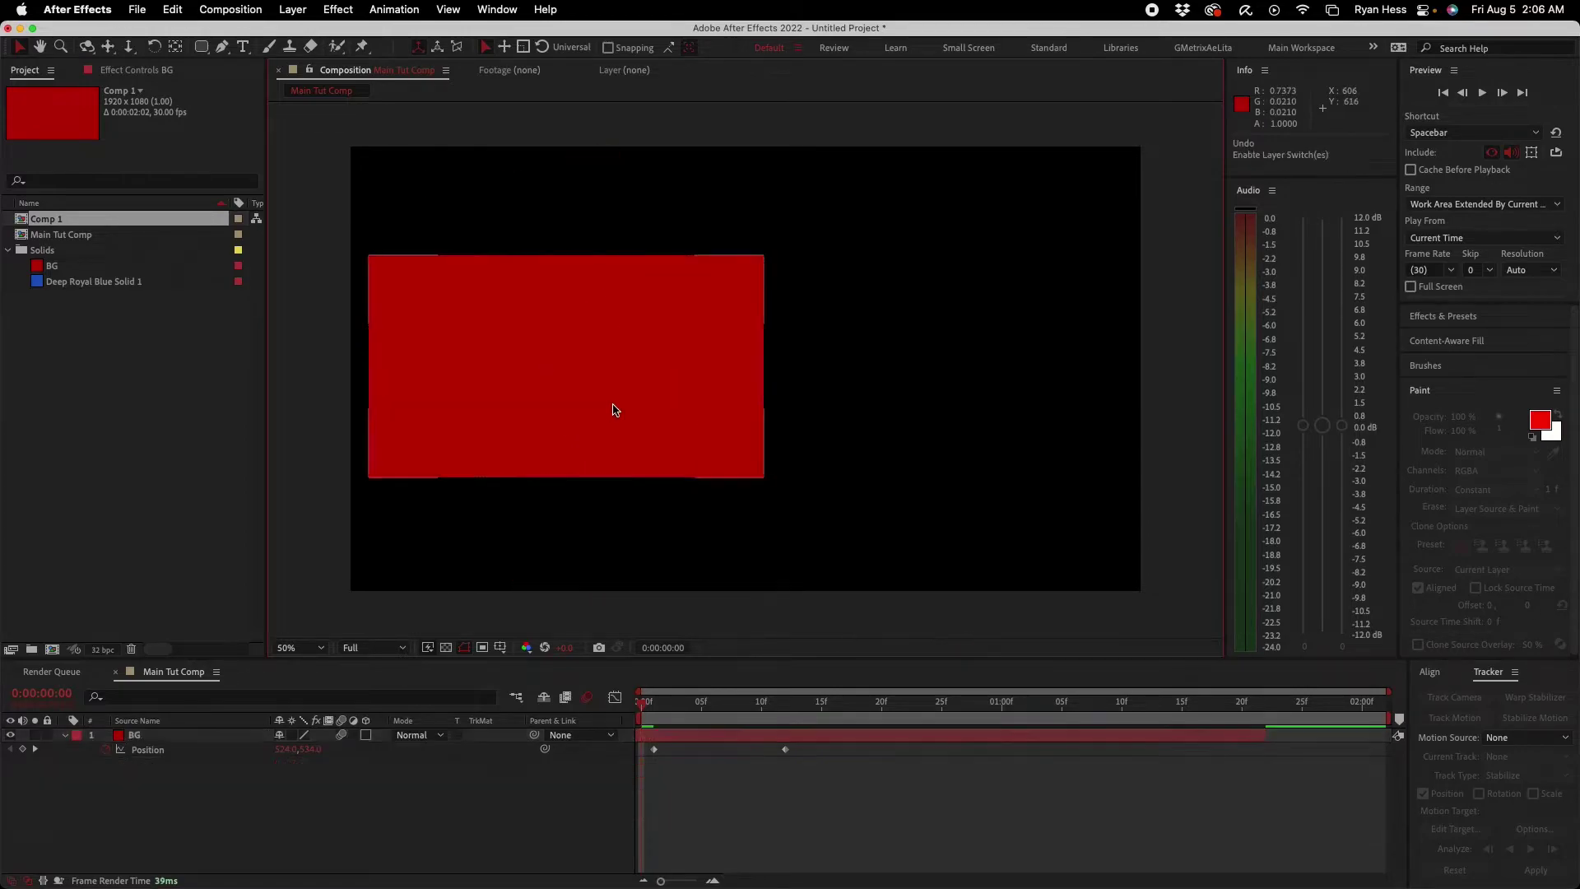
Step: Collapse BG's properties, and review its available blending modes while keeping Normal
{"action": "left_click", "coordinate": [65, 735]}
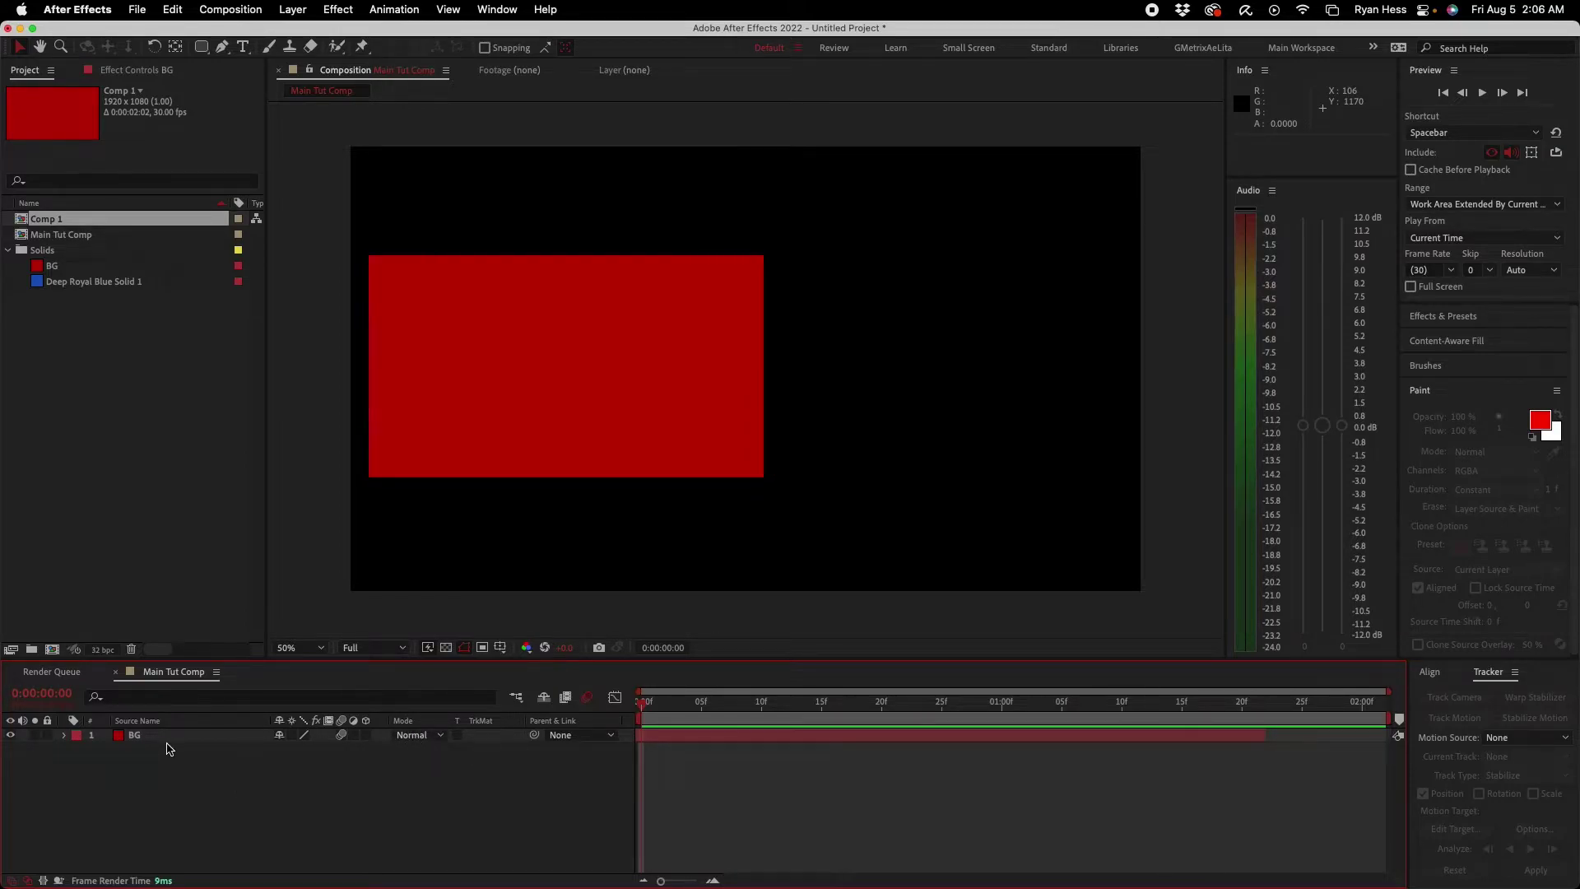
{"action": "left_click", "coordinate": [412, 735]}
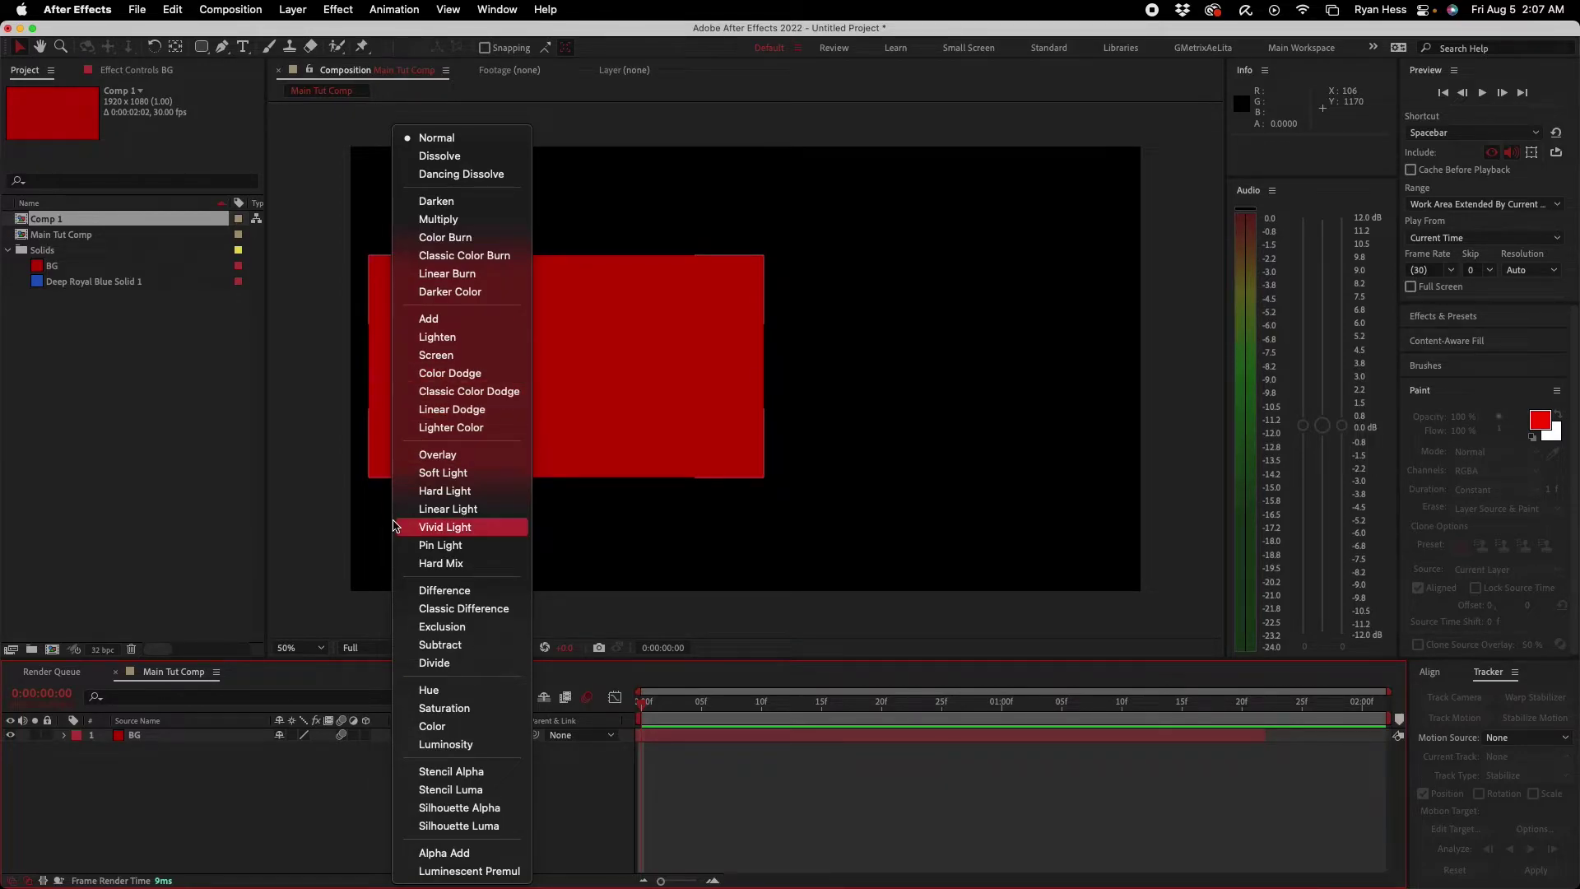
{"action": "left_click", "coordinate": [218, 784]}
{"action": "left_click", "coordinate": [206, 735]}
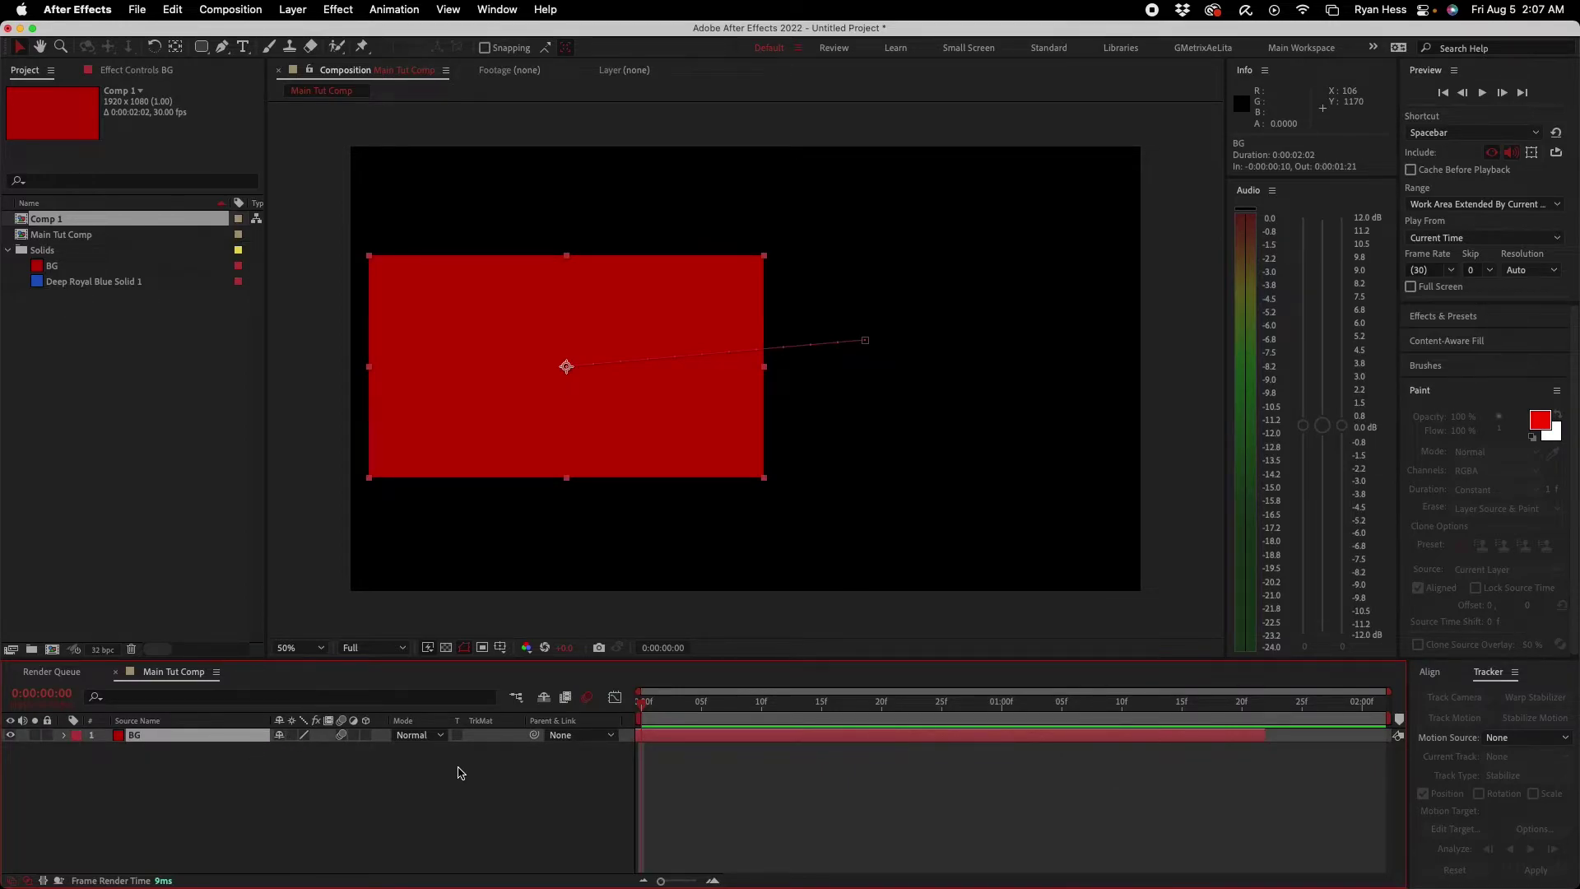
Step: Try preserving underlying transparency on the BG layer, viewing it against the transparency grid, and restore both settings
{"action": "left_click", "coordinate": [458, 737]}
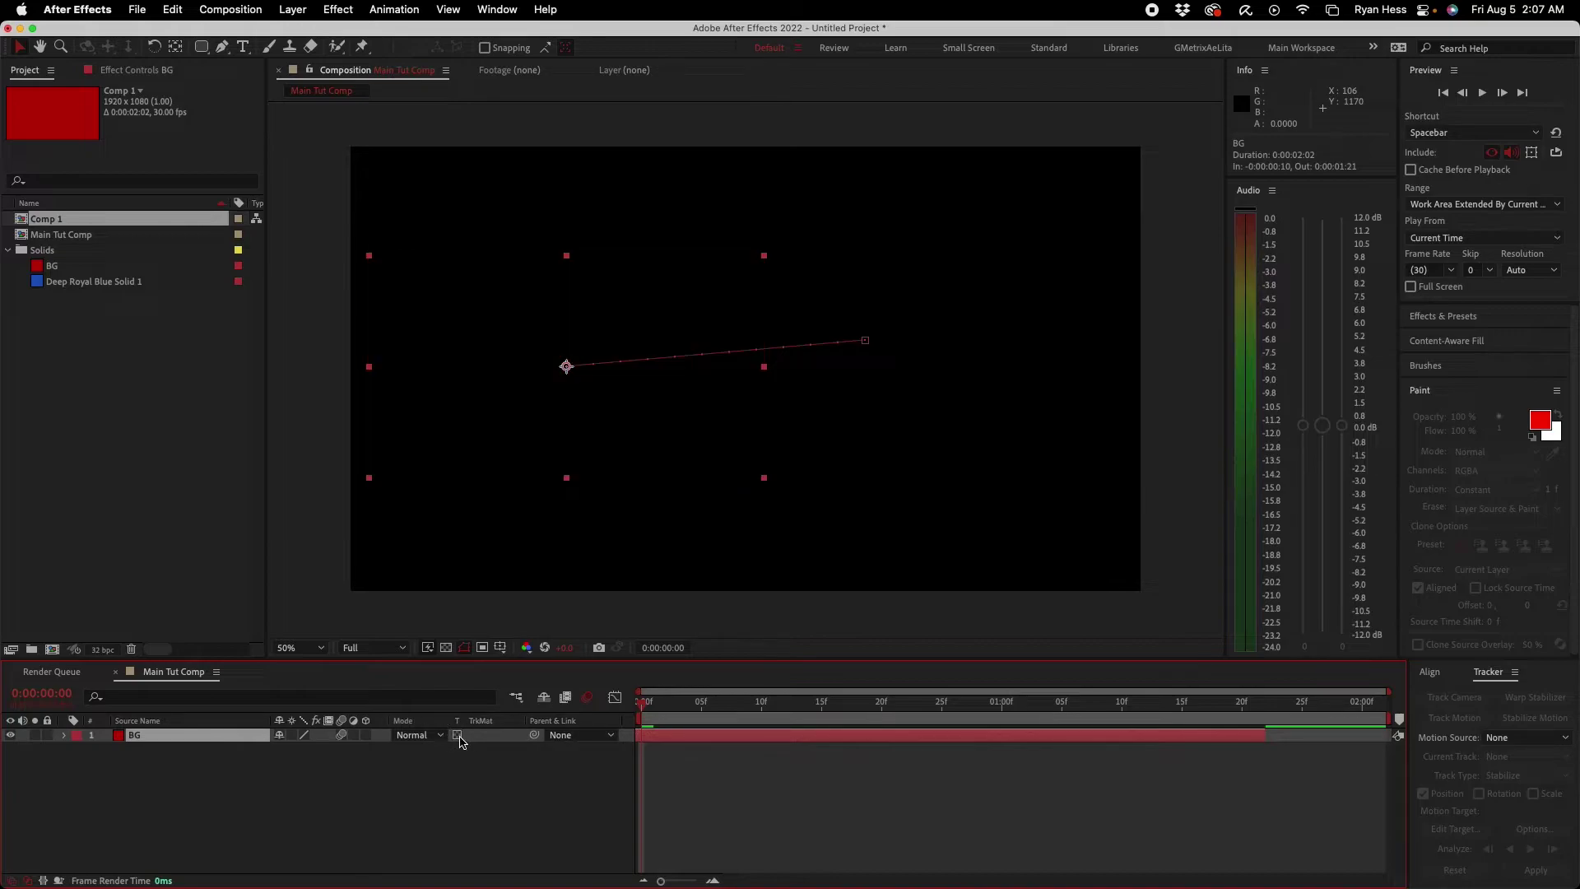
{"action": "left_click", "coordinate": [445, 648]}
{"action": "left_click", "coordinate": [459, 735]}
{"action": "left_click", "coordinate": [458, 734]}
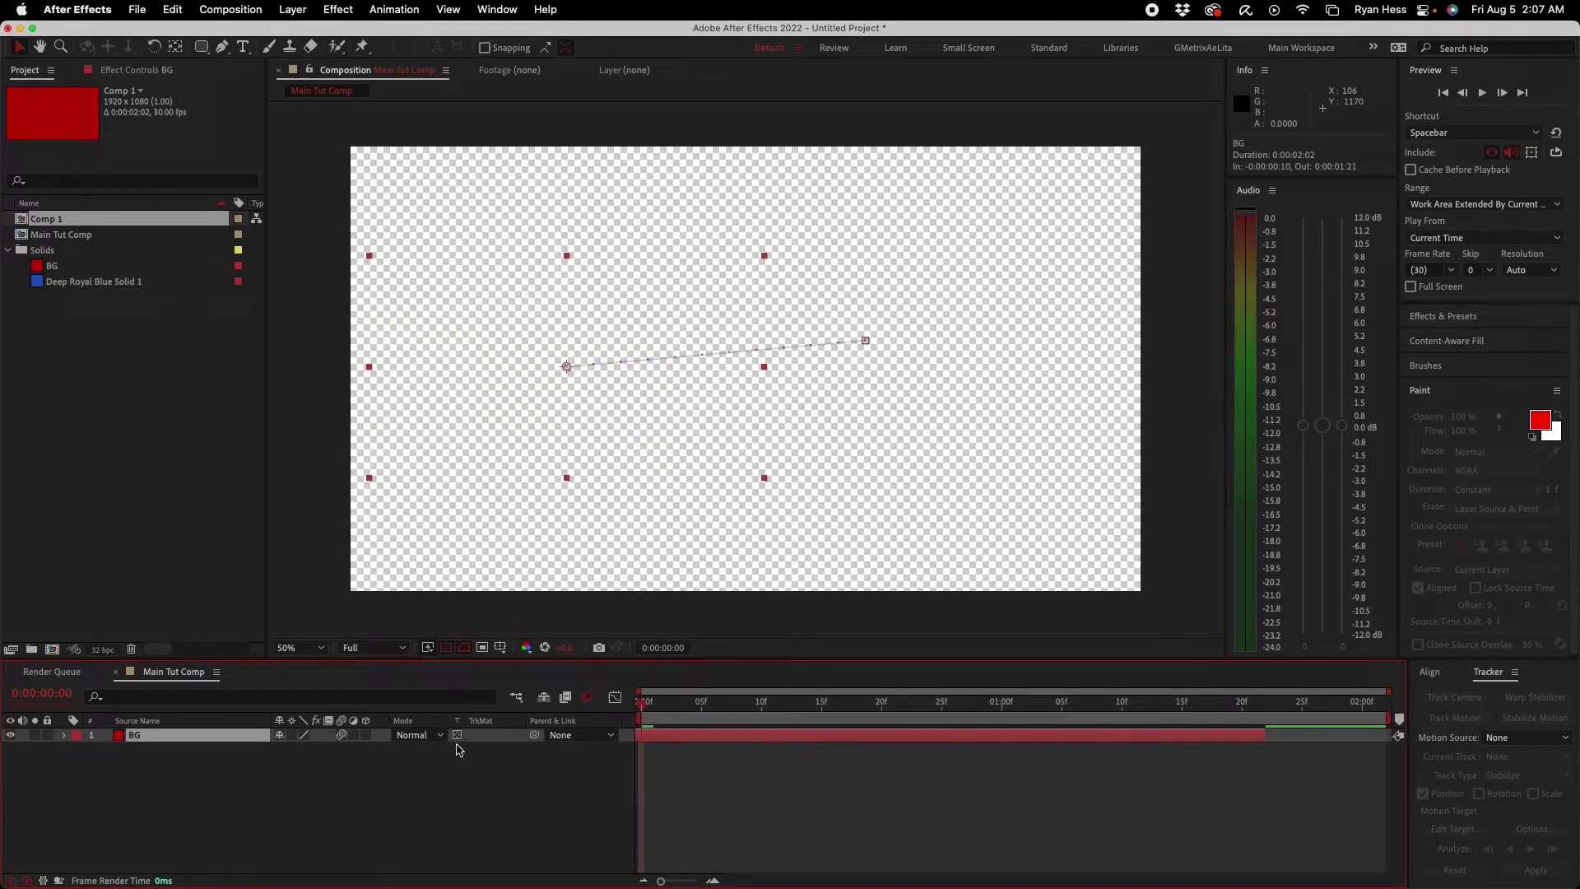
{"action": "left_click", "coordinate": [459, 735]}
{"action": "left_click", "coordinate": [445, 648]}
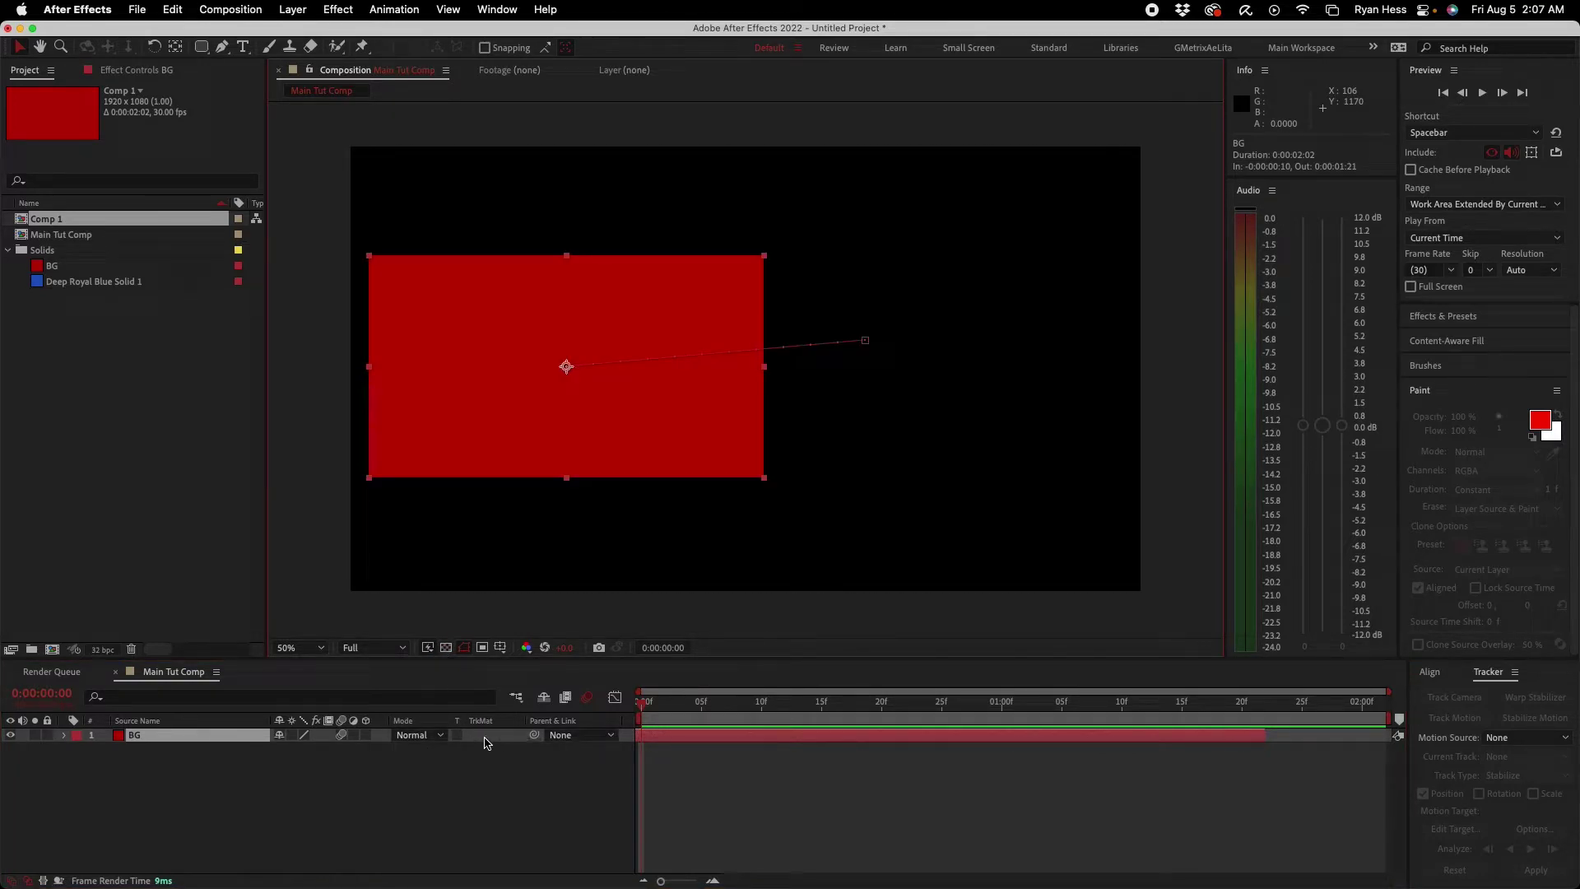
Step: Duplicate the BG layer to review the lower copy's track matte options, and delete that copy
{"action": "left_click", "coordinate": [173, 736]}
{"action": "key", "text": "super+d"}
{"action": "left_click", "coordinate": [168, 750]}
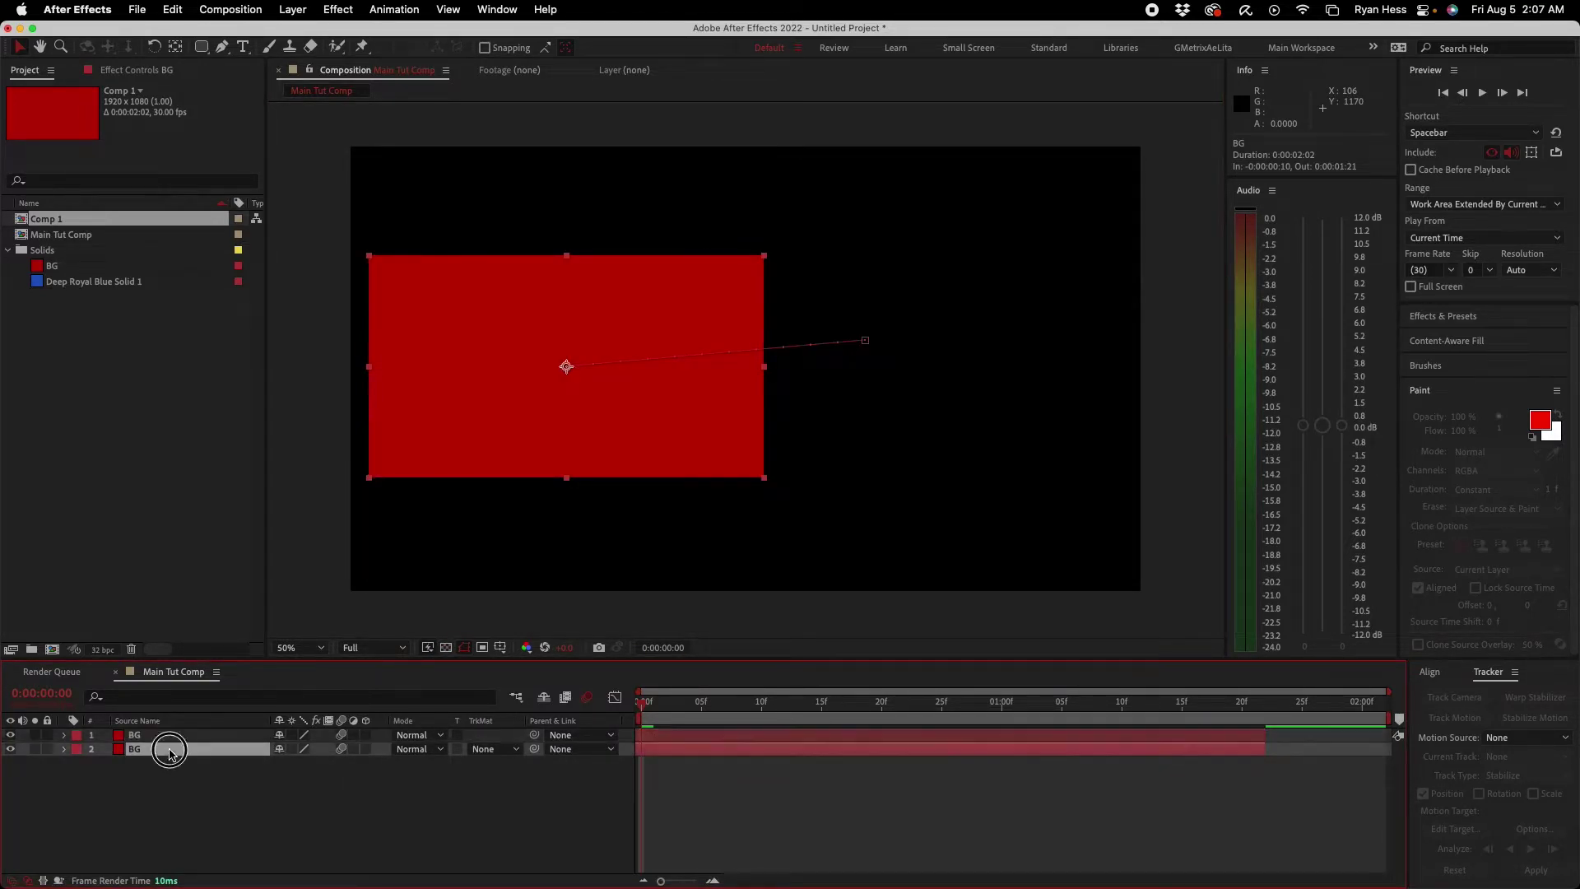
{"action": "left_click", "coordinate": [496, 751]}
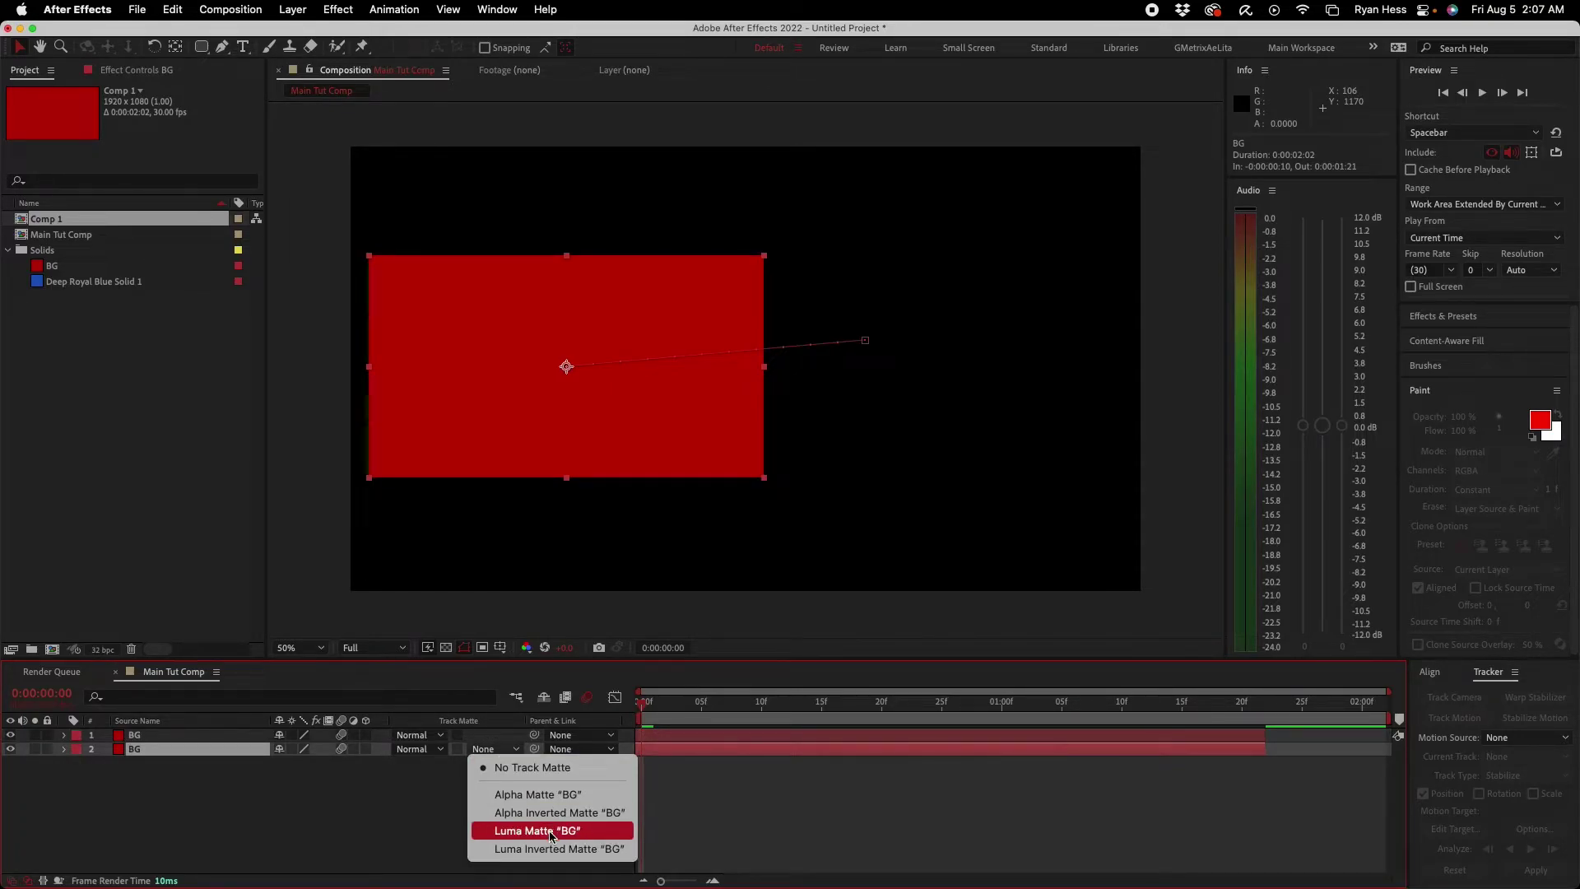
{"action": "left_click", "coordinate": [436, 807]}
{"action": "left_click", "coordinate": [494, 752]}
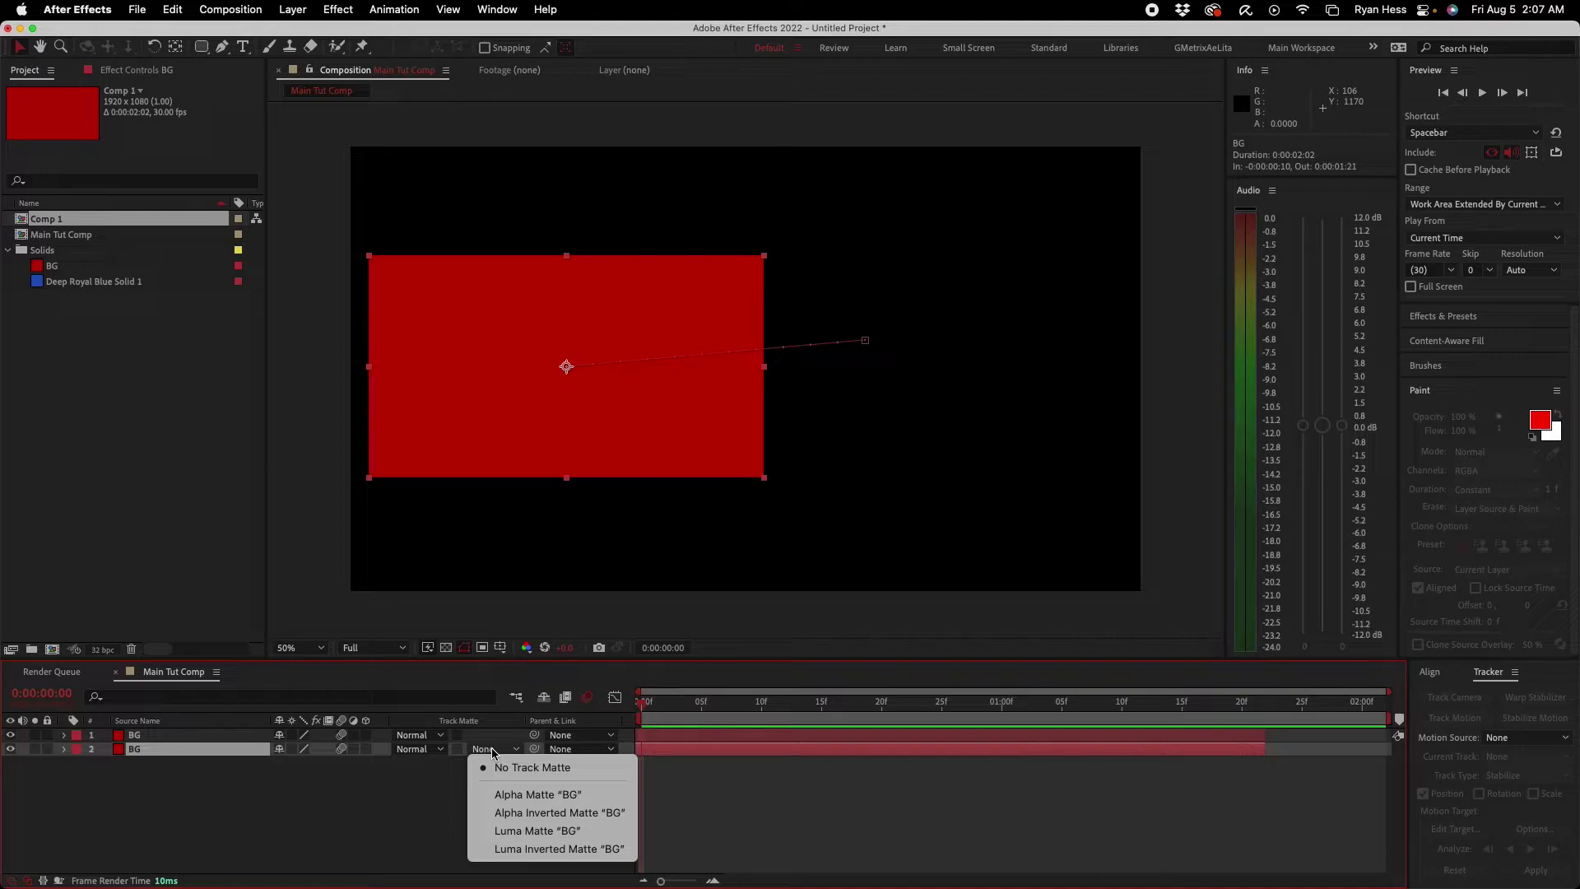
{"action": "left_click", "coordinate": [497, 767]}
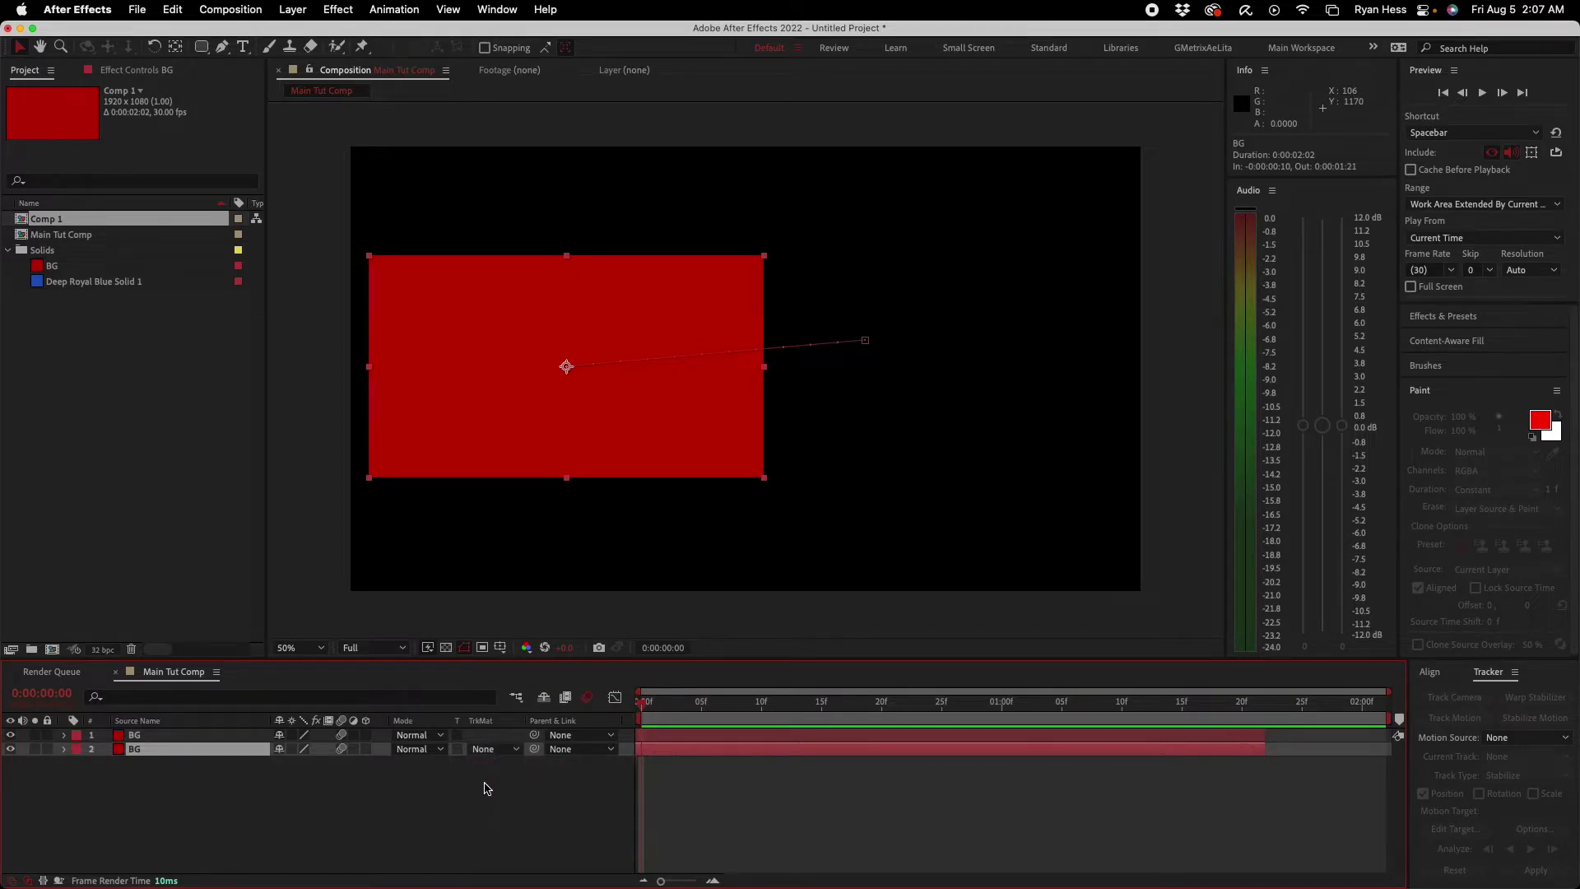
{"action": "left_click", "coordinate": [486, 790]}
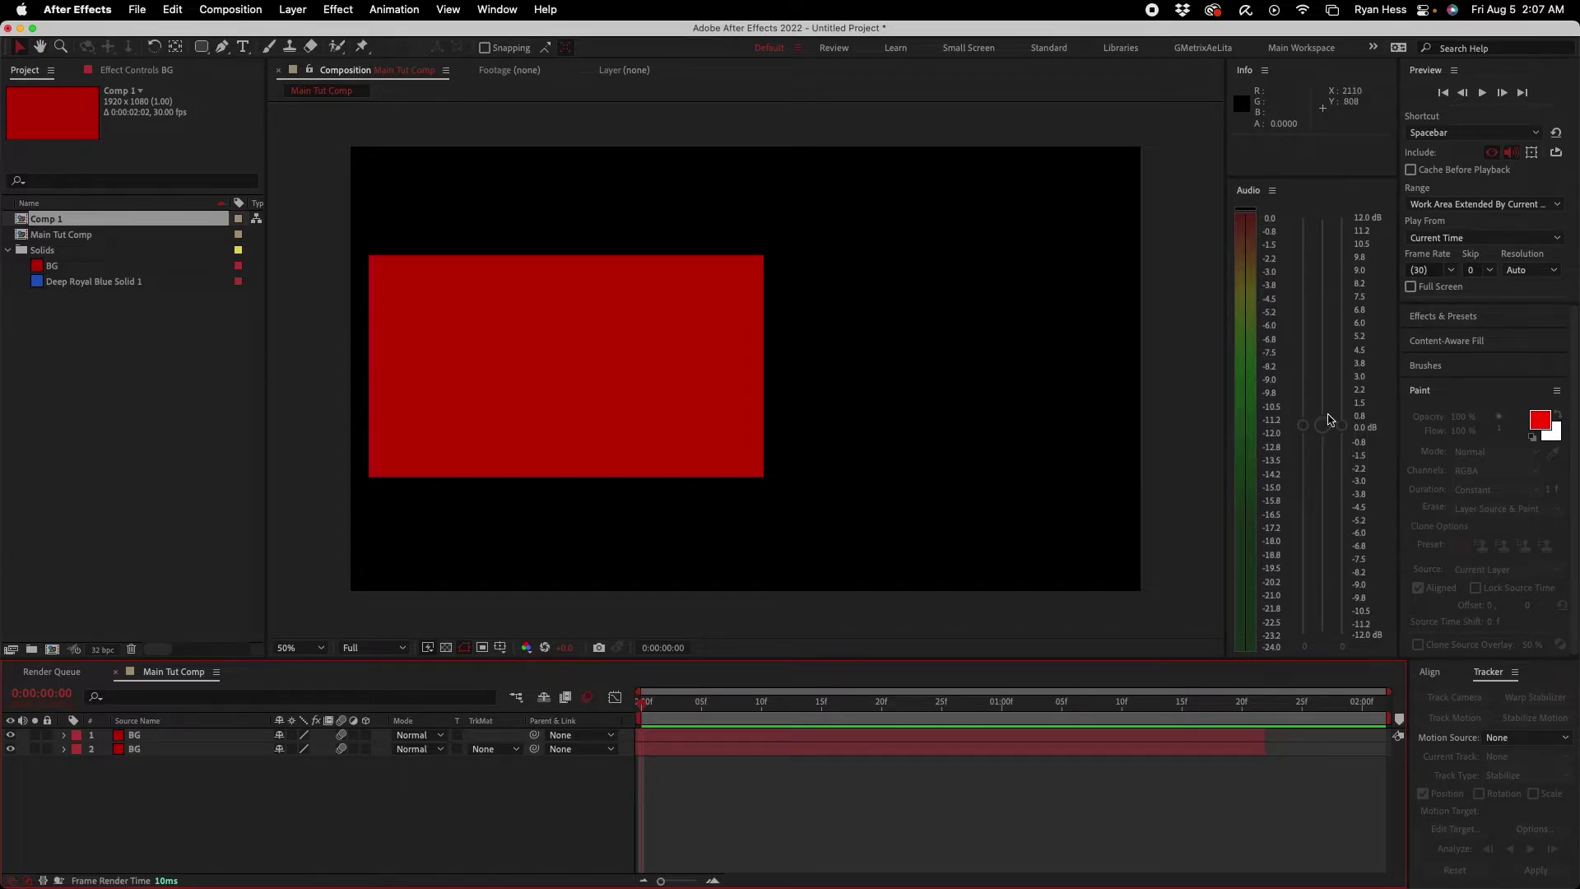
{"action": "left_click", "coordinate": [188, 749]}
{"action": "key", "text": "Delete"}
Step: Review the BG layer's parent pick whip and available Parent & Link choices, keeping None
{"action": "left_click", "coordinate": [456, 749]}
{"action": "left_click_drag", "start_coordinate": [457, 749], "coordinate": [536, 746]}
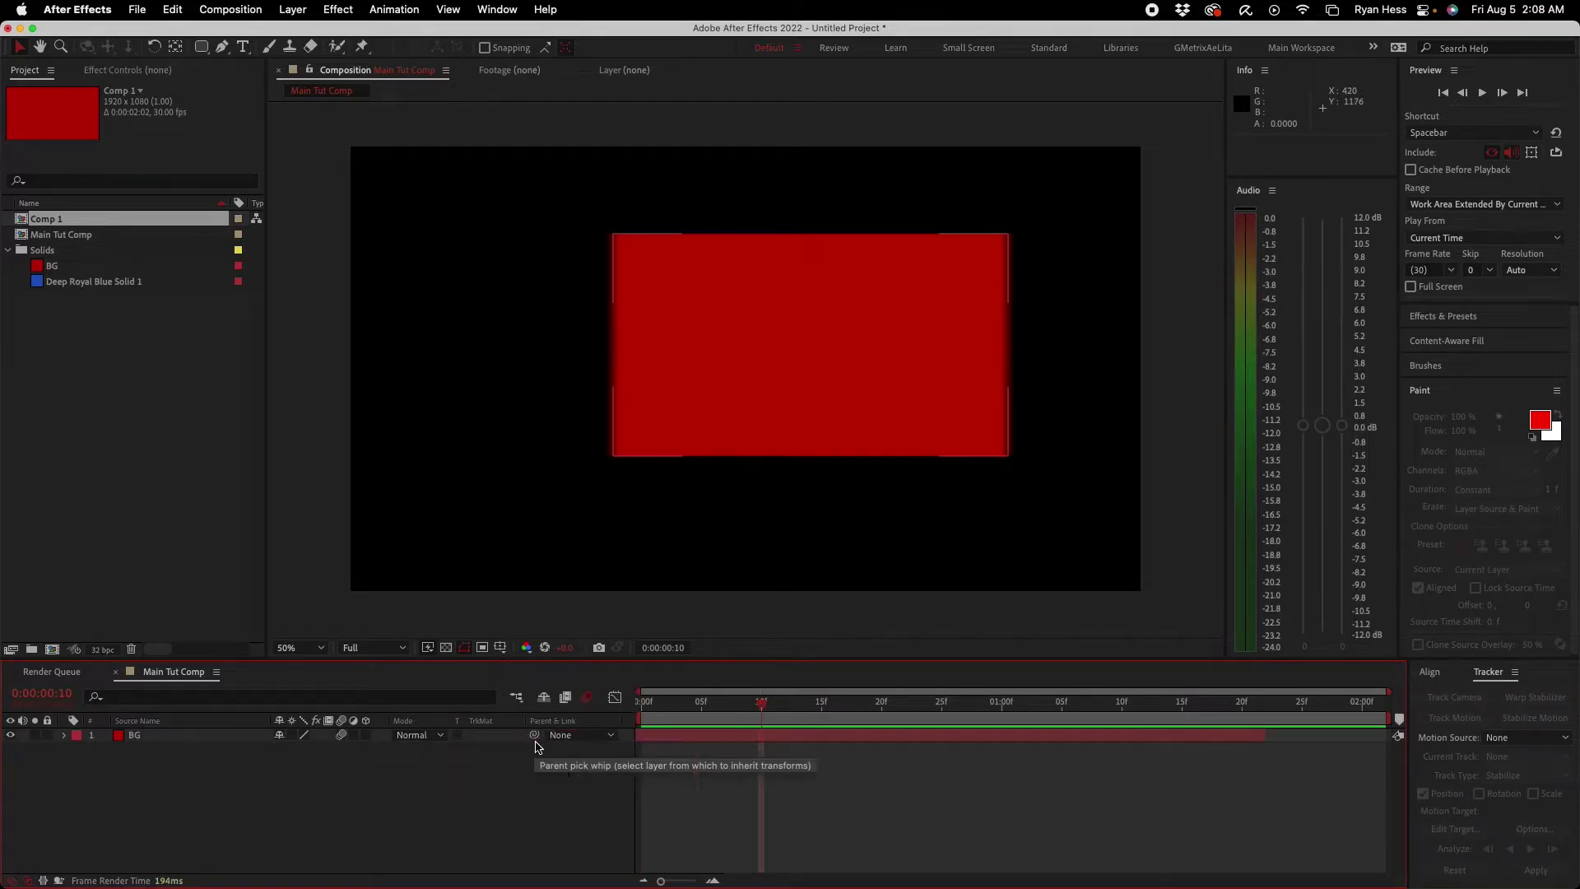
{"action": "left_click", "coordinate": [576, 736]}
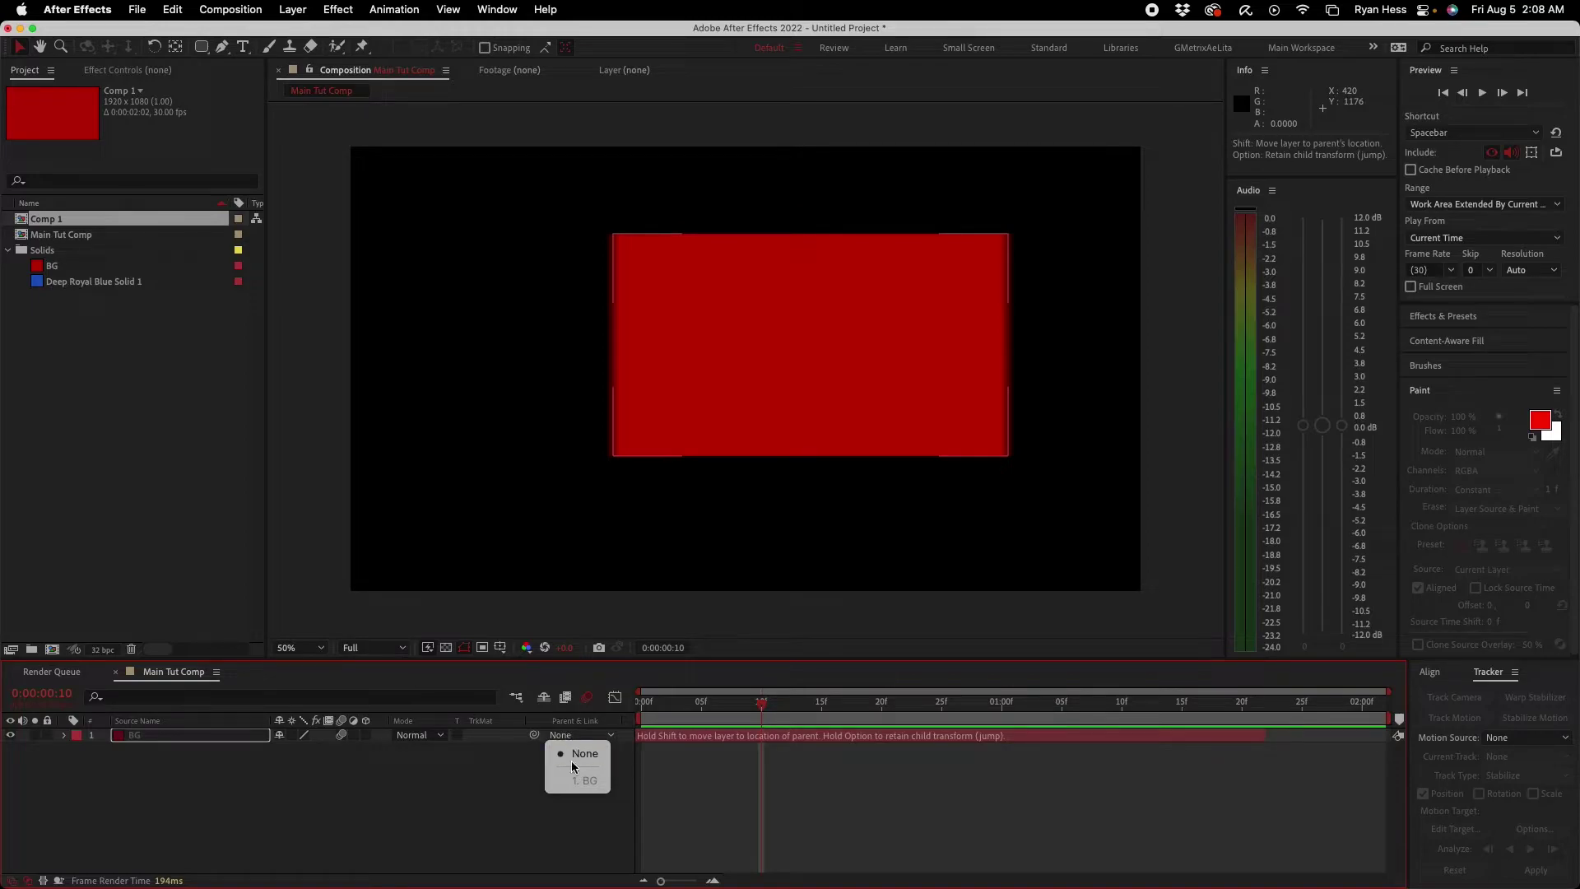
{"action": "left_click", "coordinate": [574, 743]}
{"action": "left_click", "coordinate": [574, 743]}
{"action": "left_click", "coordinate": [573, 754]}
{"action": "left_click", "coordinate": [522, 742]}
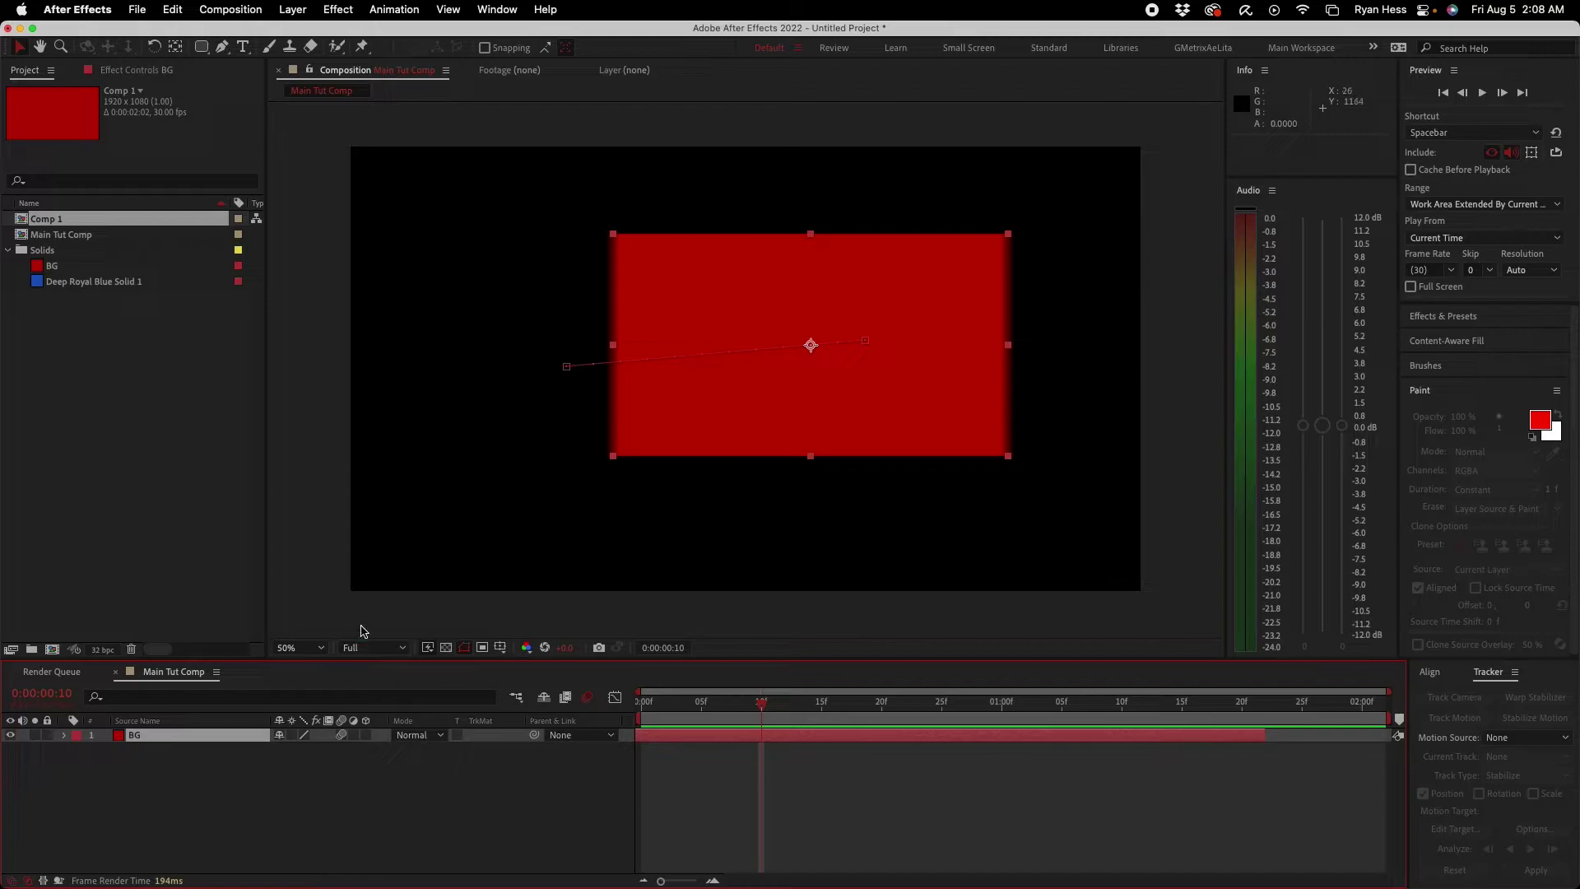
Step: Delete the BG layer from Main Tut Comp and clear all items from the project
{"action": "left_click", "coordinate": [534, 74]}
{"action": "left_click", "coordinate": [617, 74]}
{"action": "left_click", "coordinate": [356, 78]}
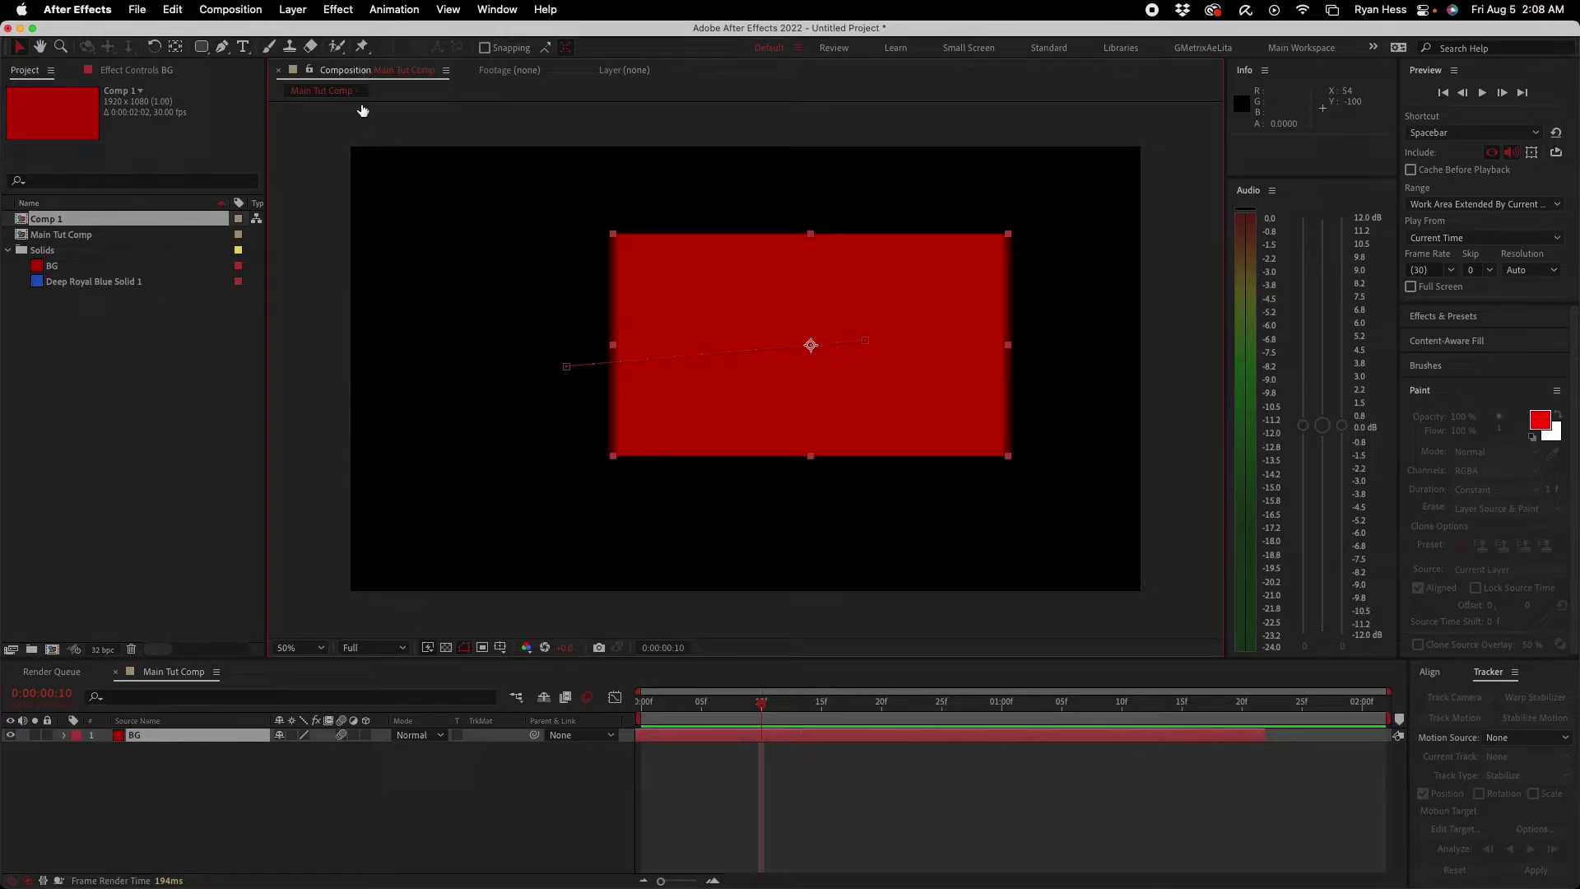
{"action": "key", "text": "Delete"}
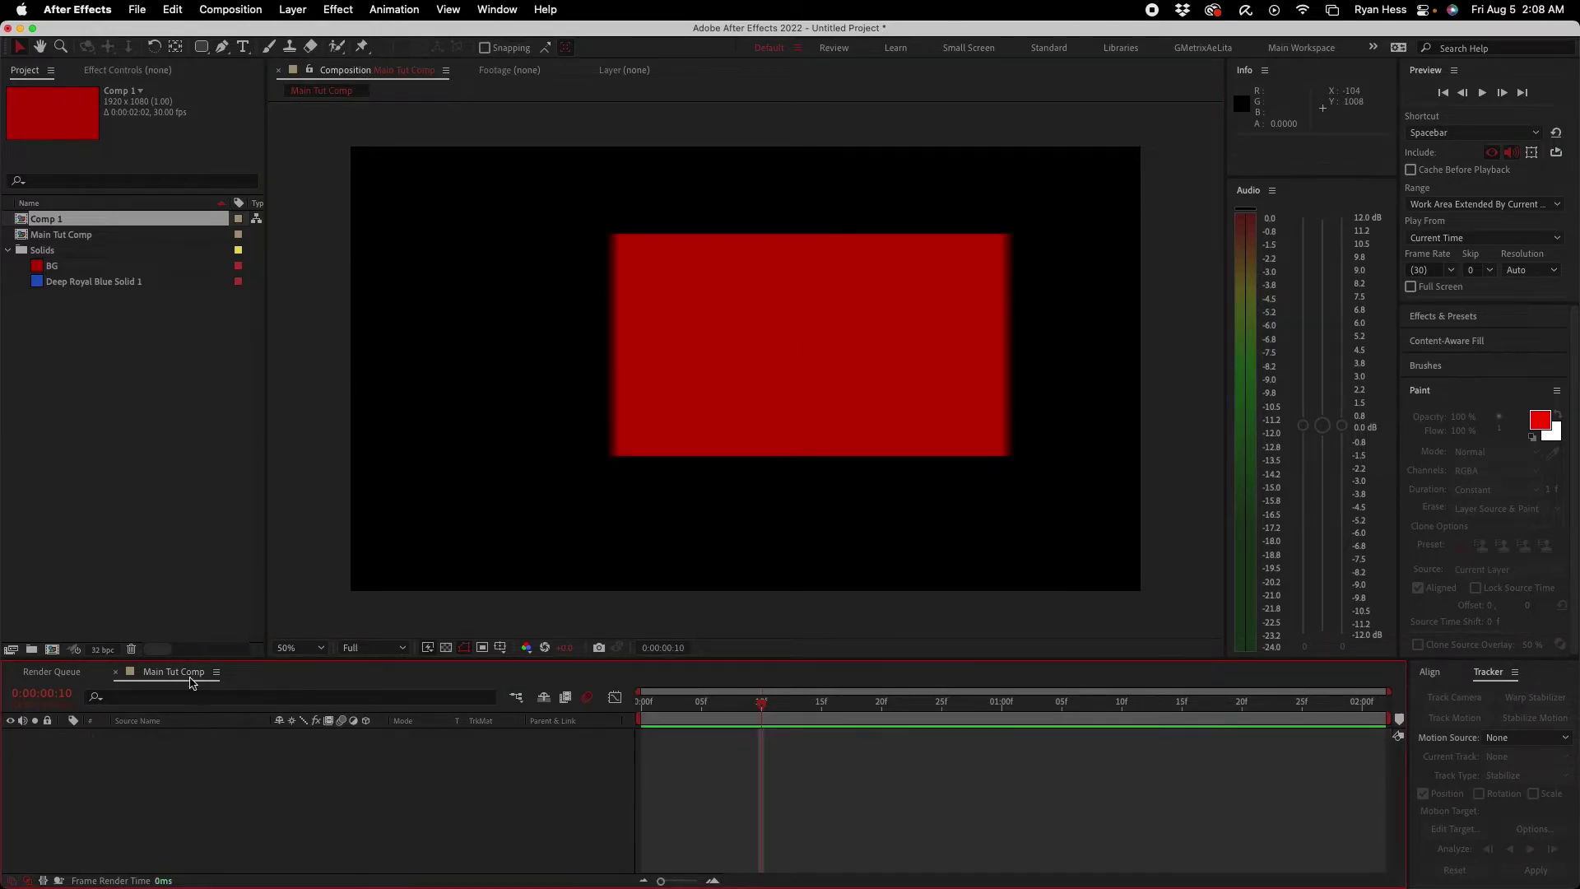
{"action": "left_click", "coordinate": [83, 310]}
{"action": "key", "text": "super+a"}
{"action": "key", "text": "Delete"}
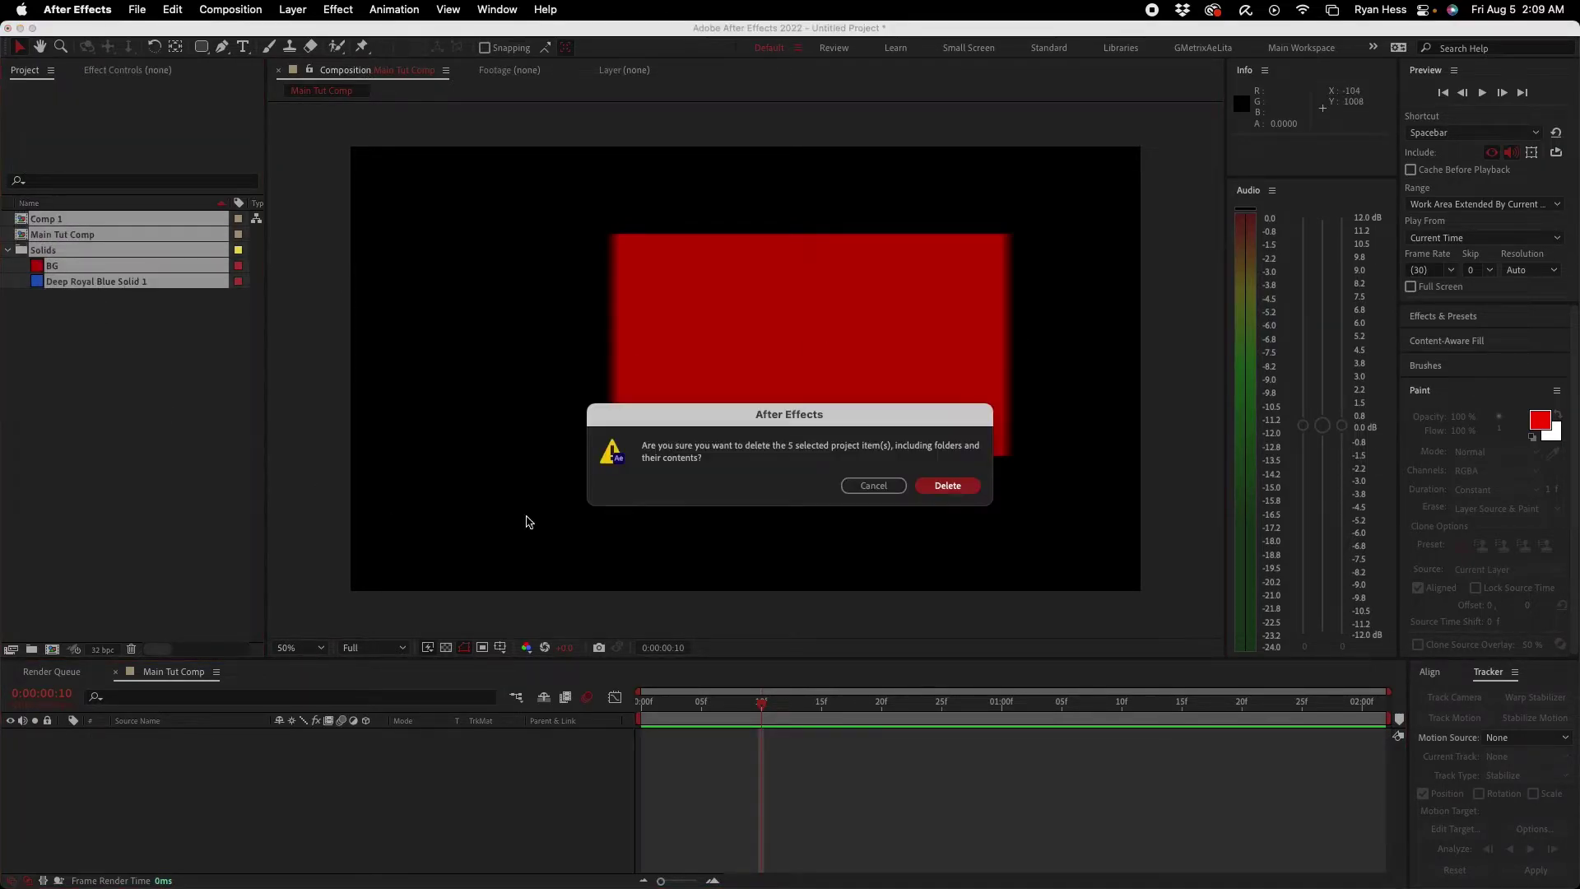
{"action": "left_click", "coordinate": [944, 489]}
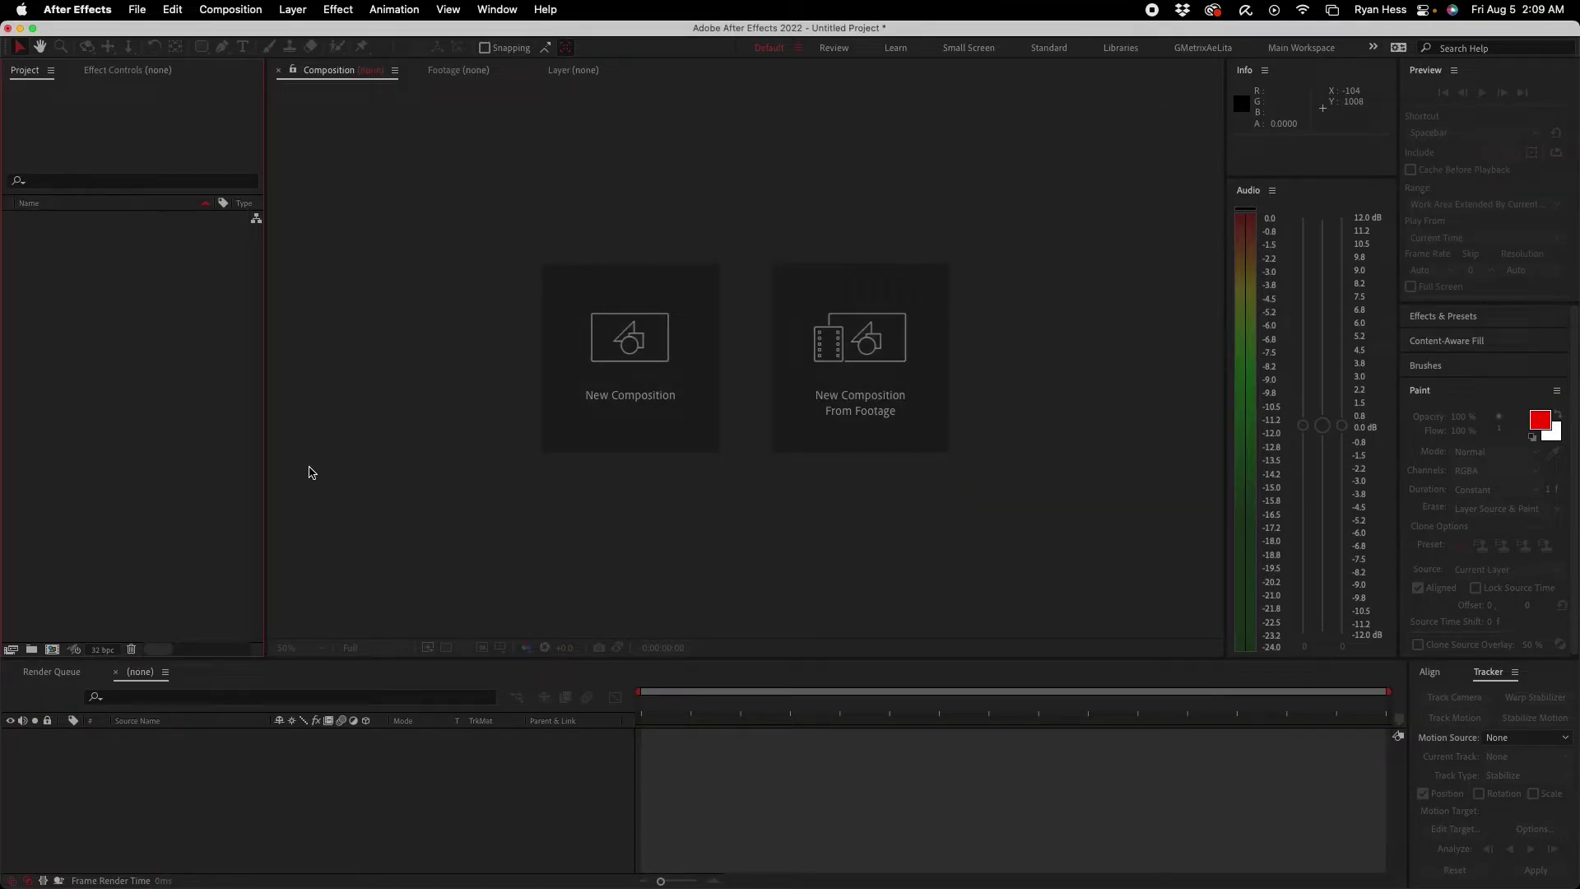
Step: Create a new composition, accepting the default name and settings
{"action": "key", "text": "super+n"}
{"action": "key", "text": "Return"}
{"action": "key", "text": "comma"}
{"action": "key", "text": "comma"}
{"action": "key", "text": "comma"}
{"action": "key", "text": "comma"}
{"action": "key", "text": "period"}
{"action": "key", "text": "period"}
{"action": "key", "text": "period"}
{"action": "key", "text": "period"}
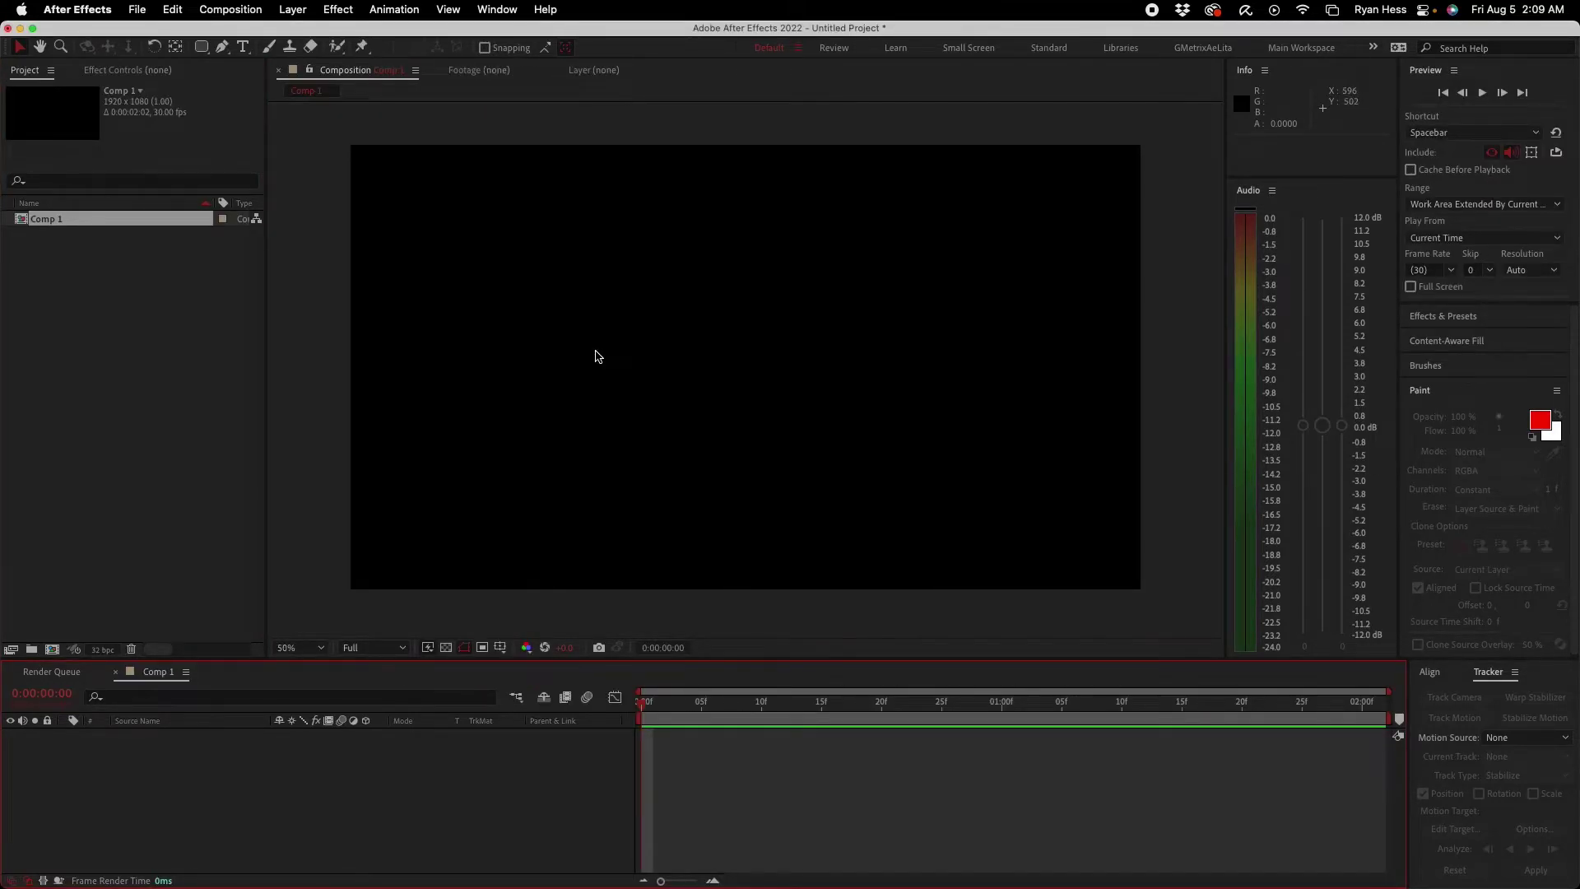
Step: Show the empty Footage viewer and import BD22 TrailerPreGraph.mp4 from the Desktop as footage
{"action": "left_click", "coordinate": [477, 76]}
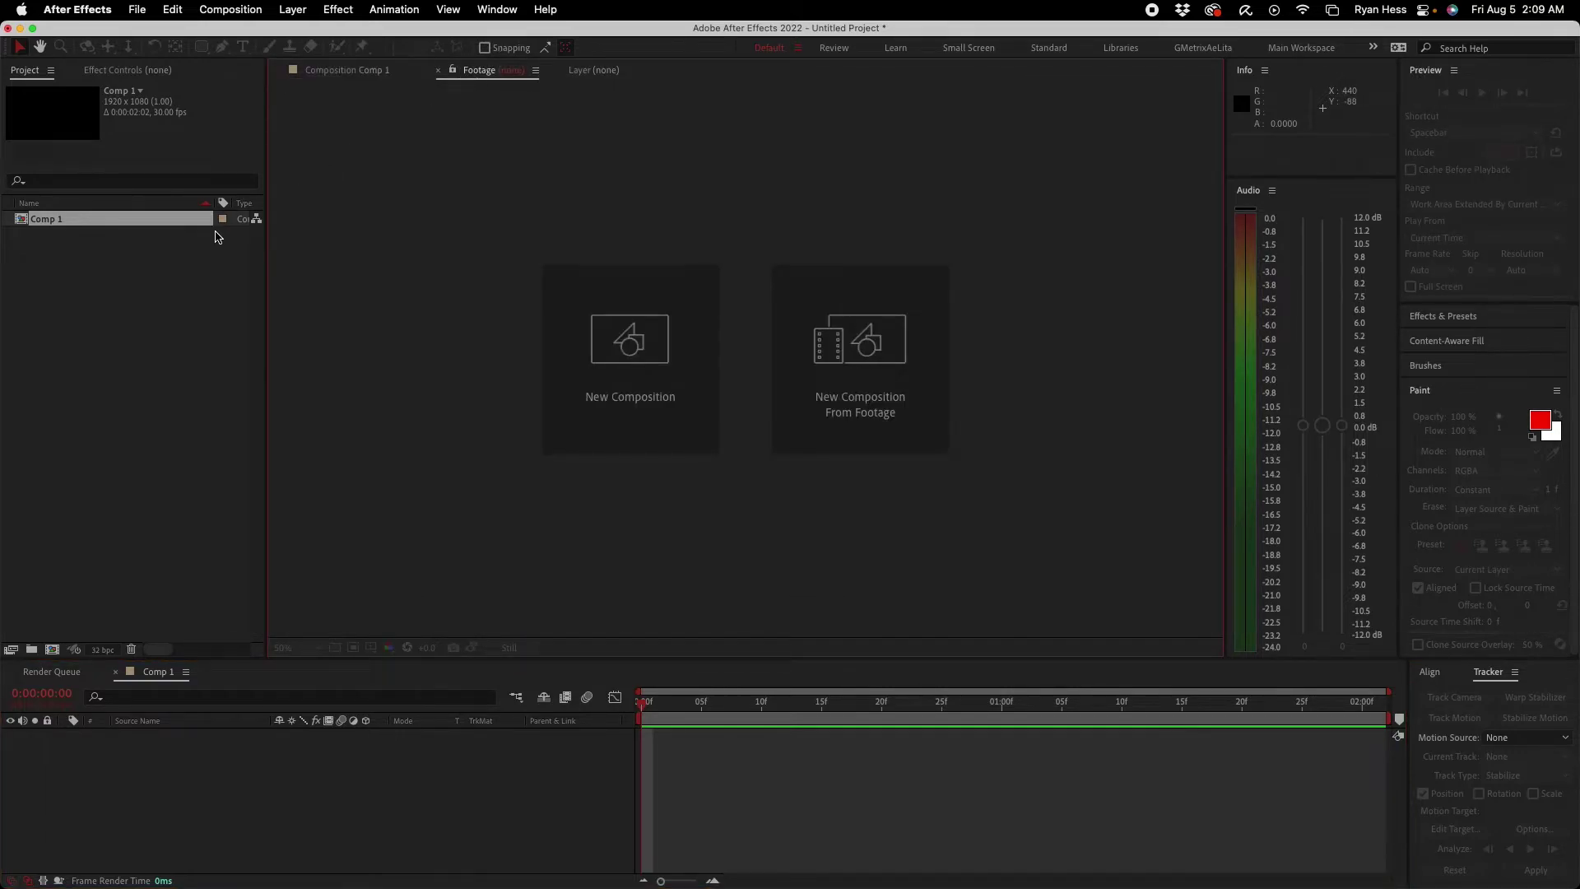
{"action": "left_click", "coordinate": [91, 281]}
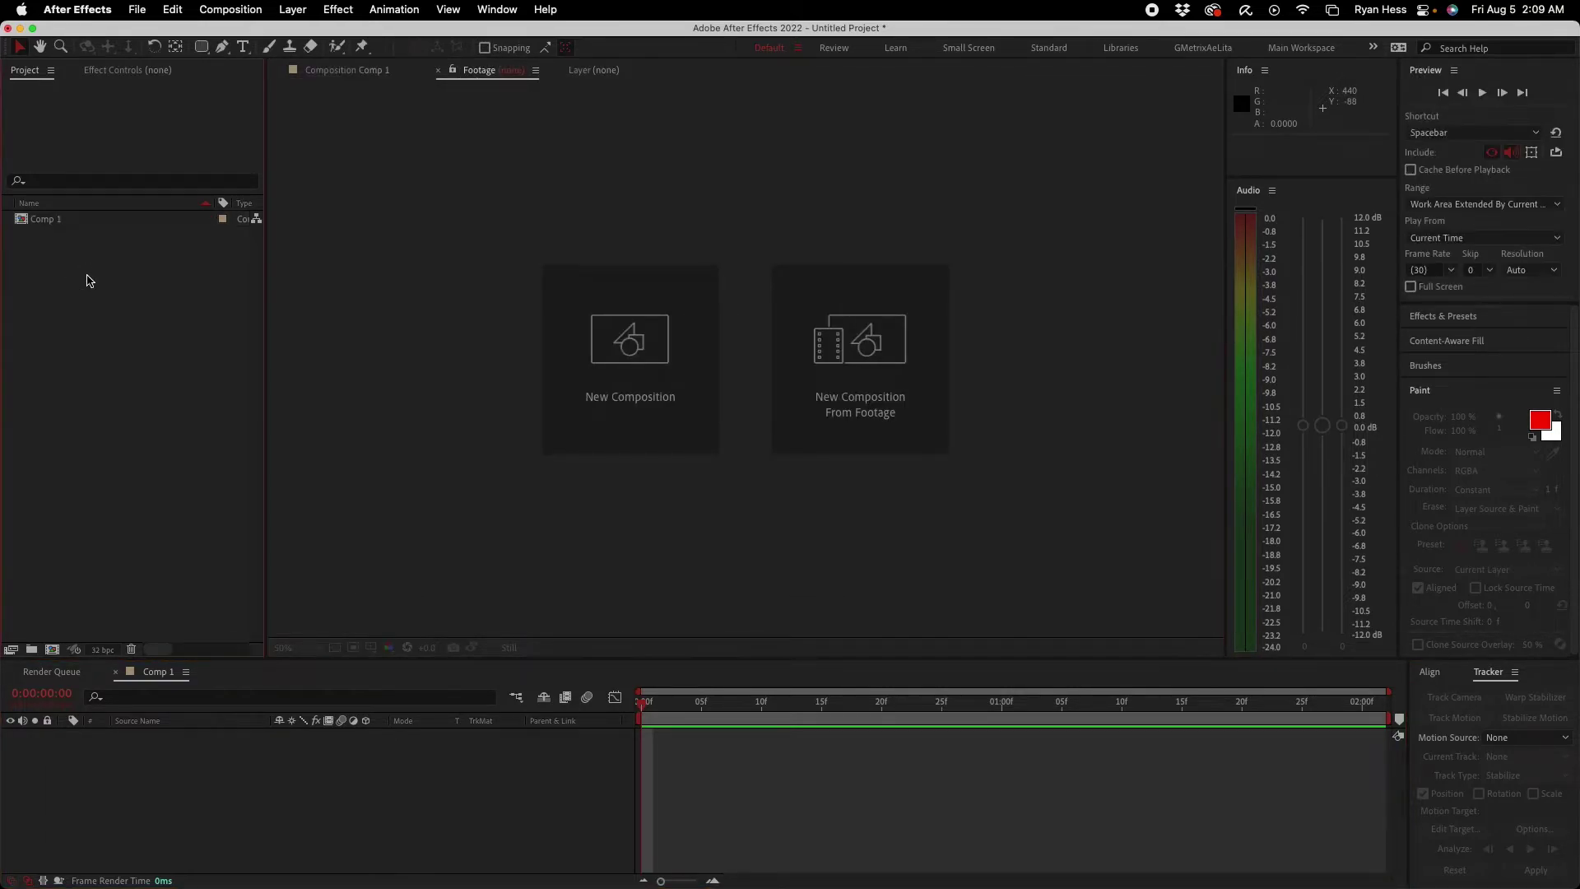
{"action": "key", "text": "super+i"}
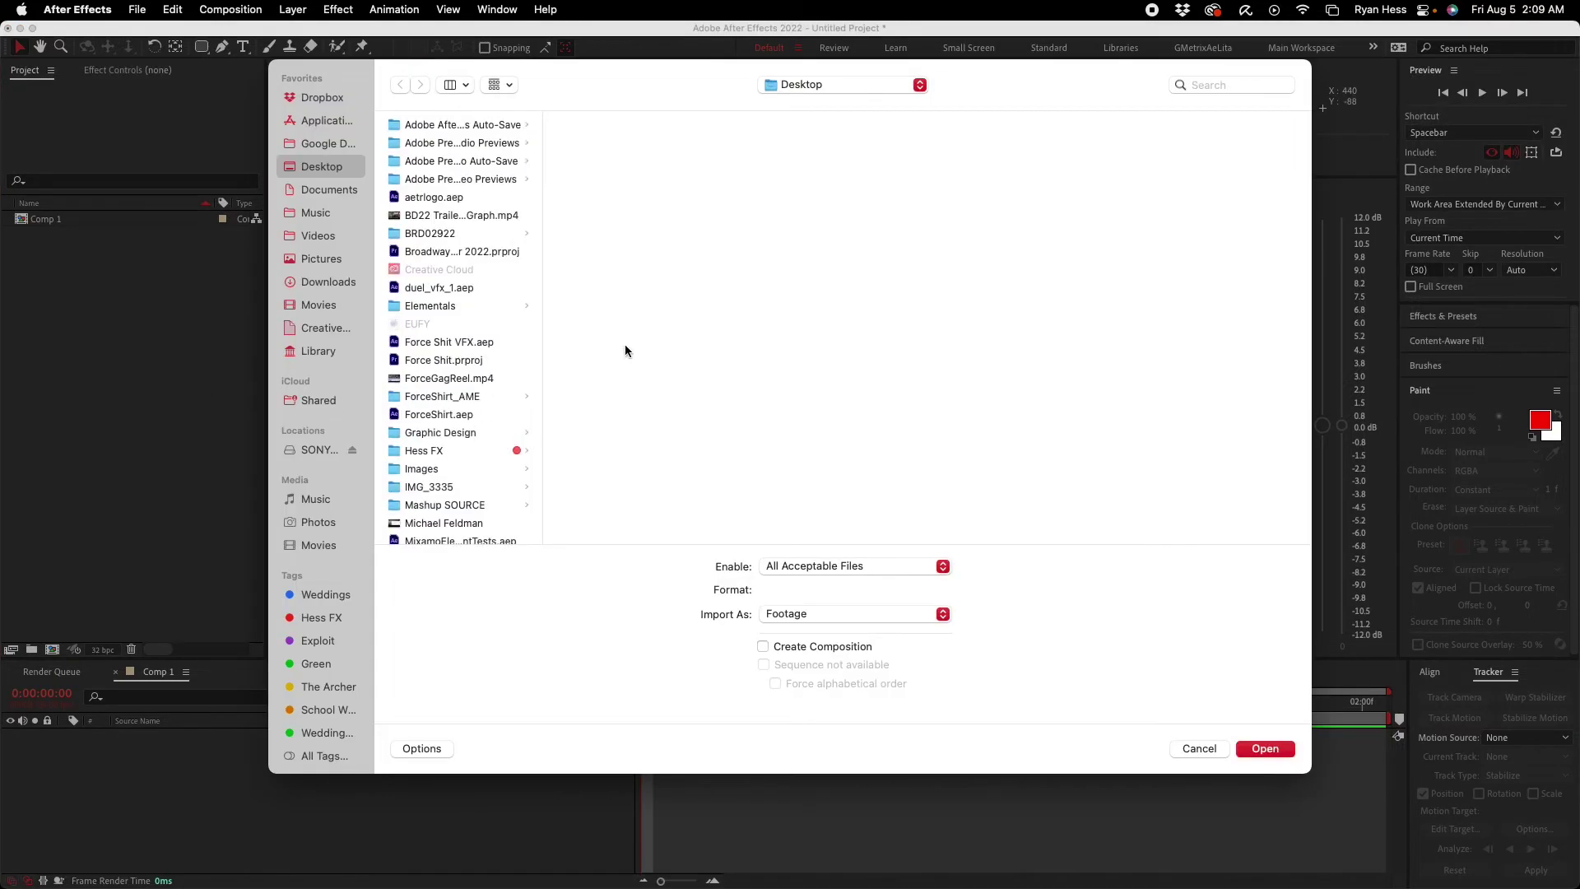
{"action": "left_click", "coordinate": [434, 215]}
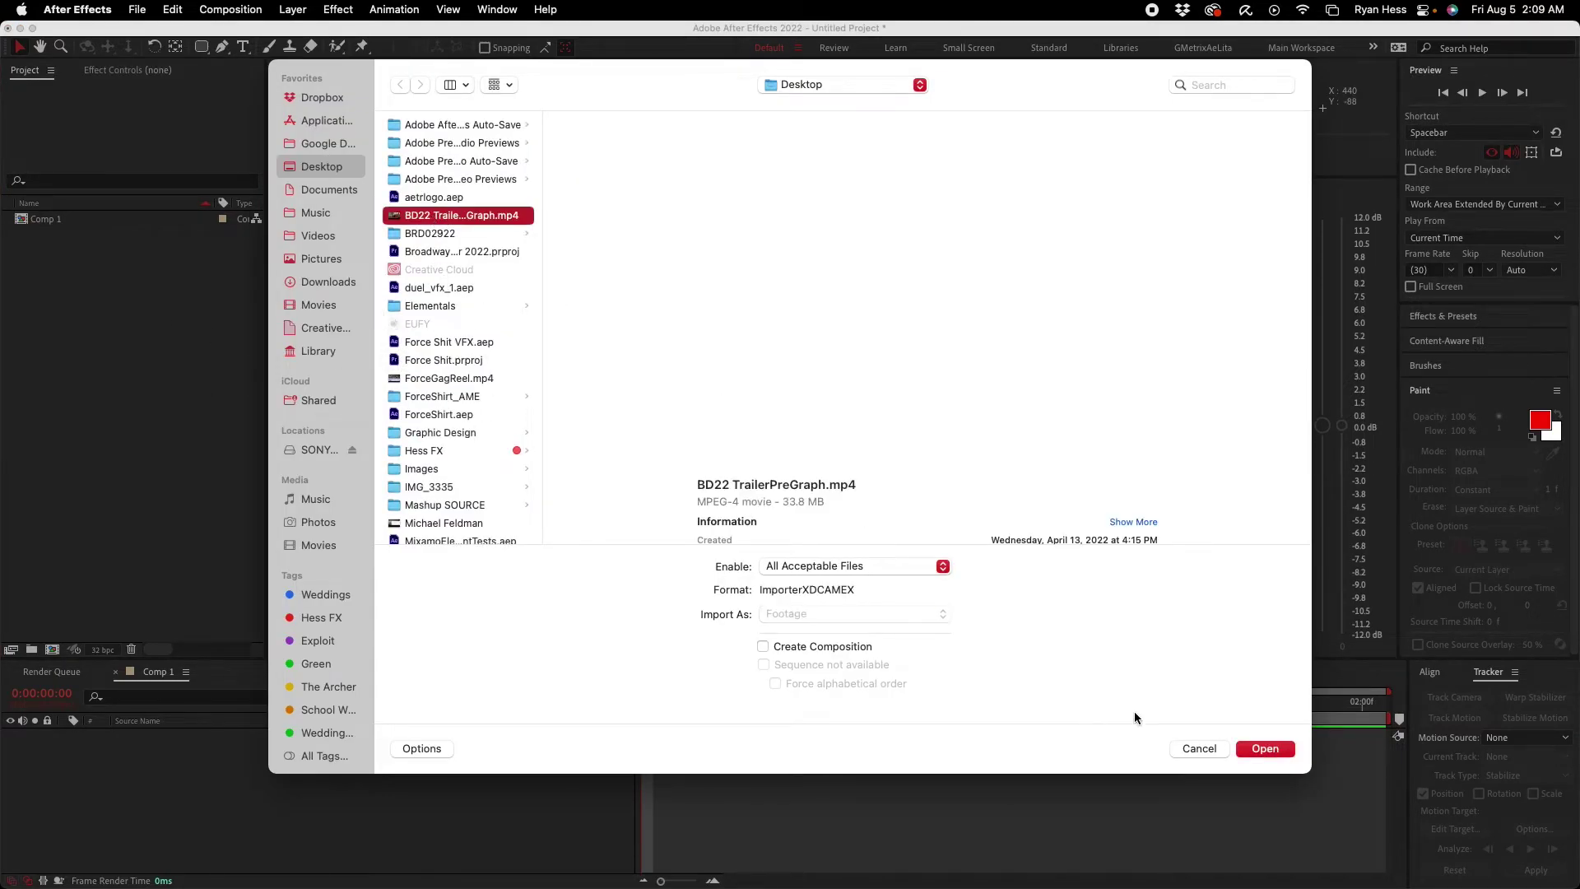
{"action": "left_click", "coordinate": [1265, 748]}
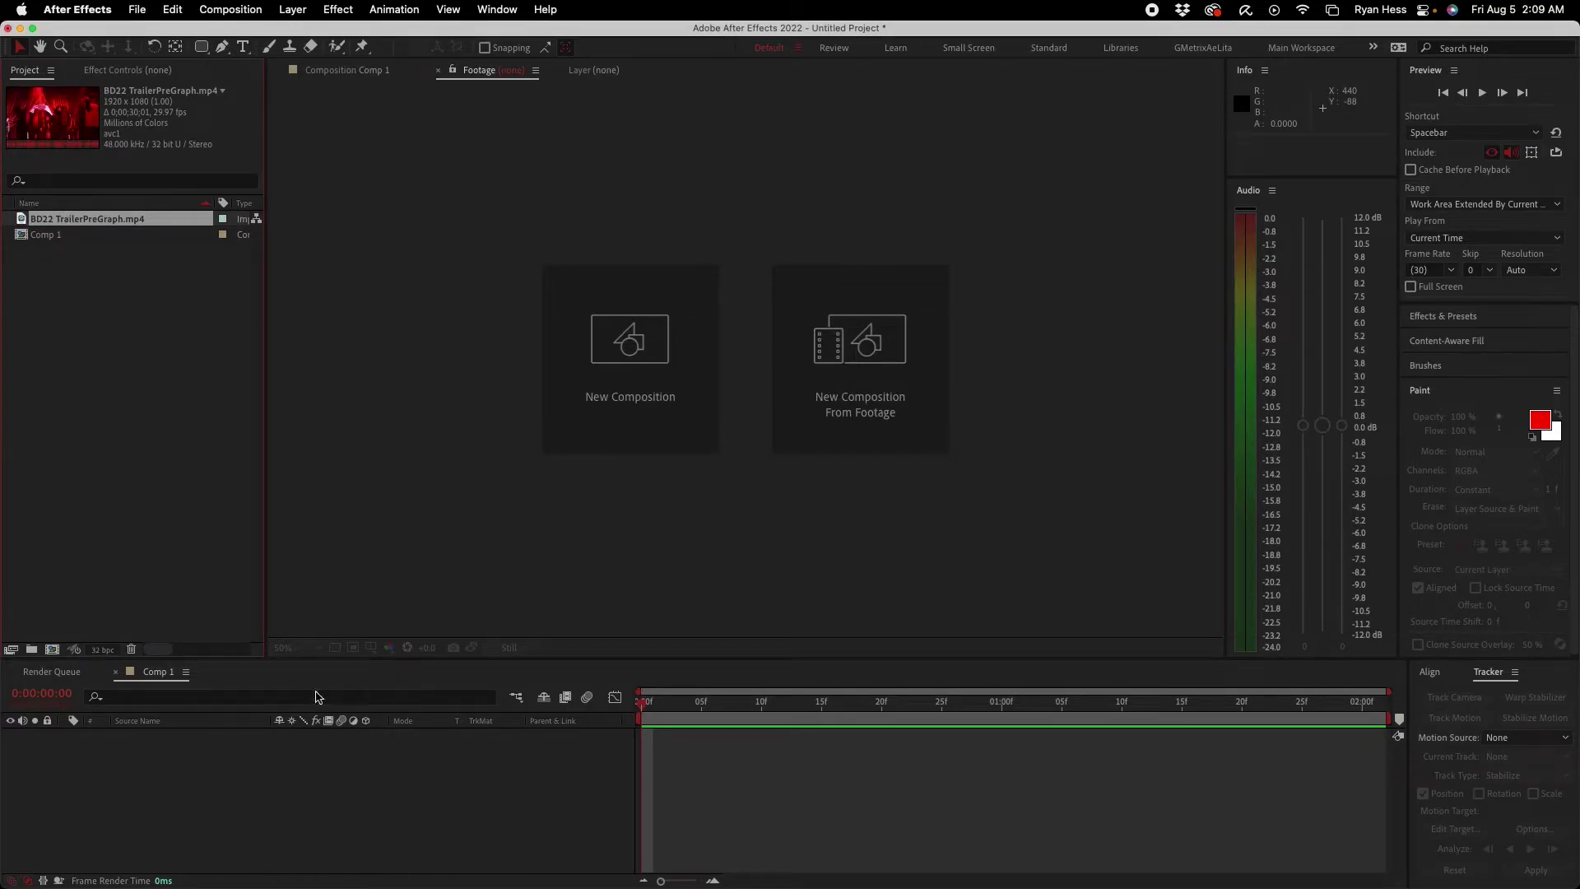
Step: Trim the imported clip's out point to 0;00;10;20 in the Footage viewer and insert it into Comp 1
{"action": "double_click", "coordinate": [20, 221]}
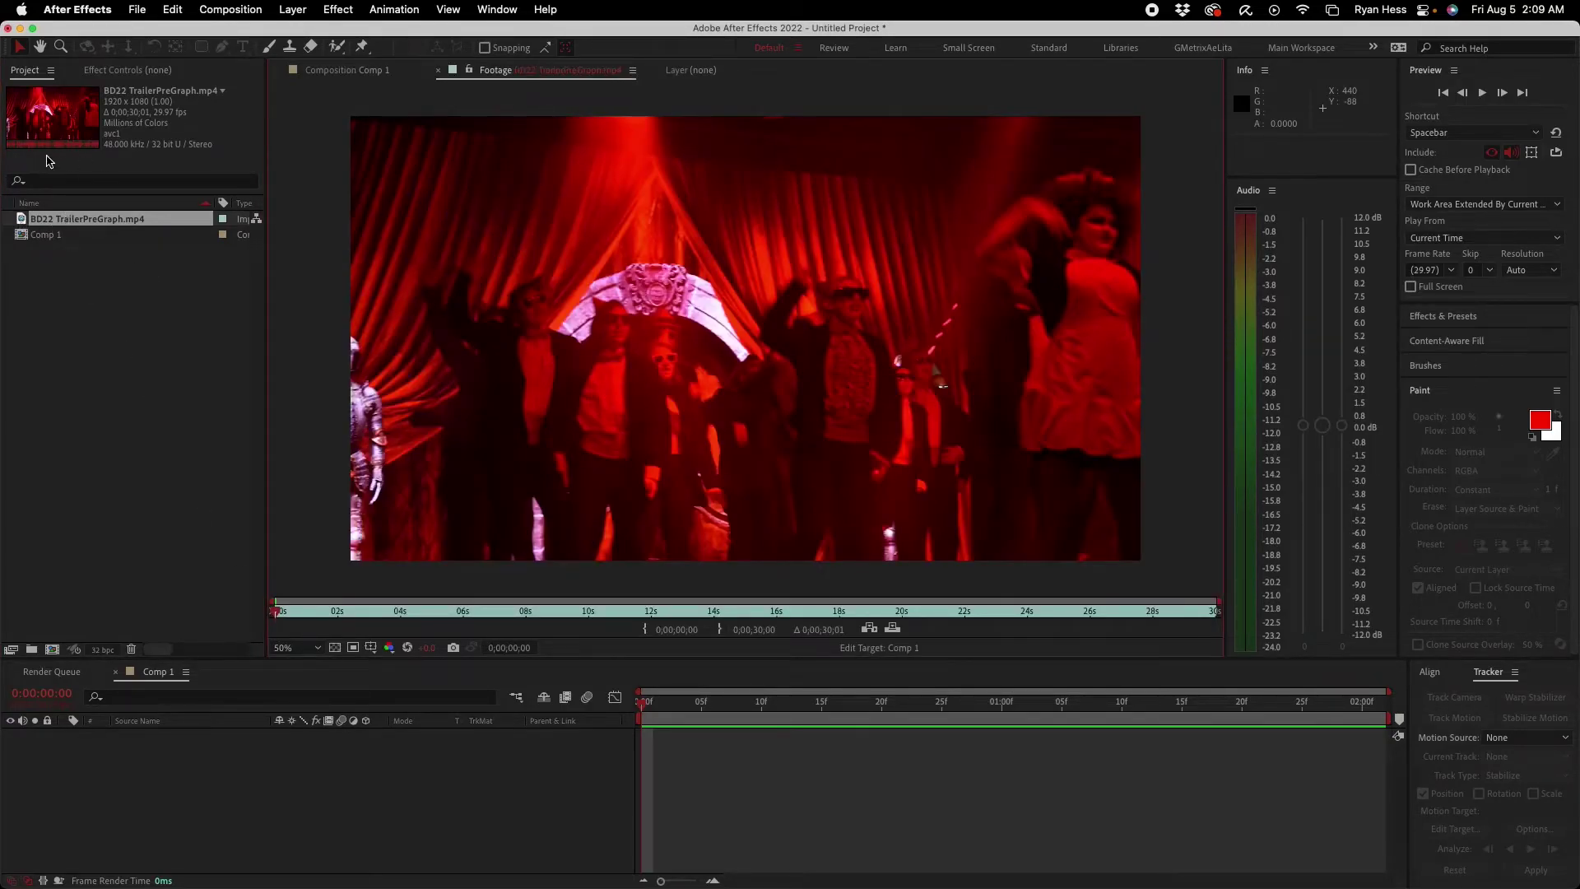
{"action": "left_click", "coordinate": [609, 611]}
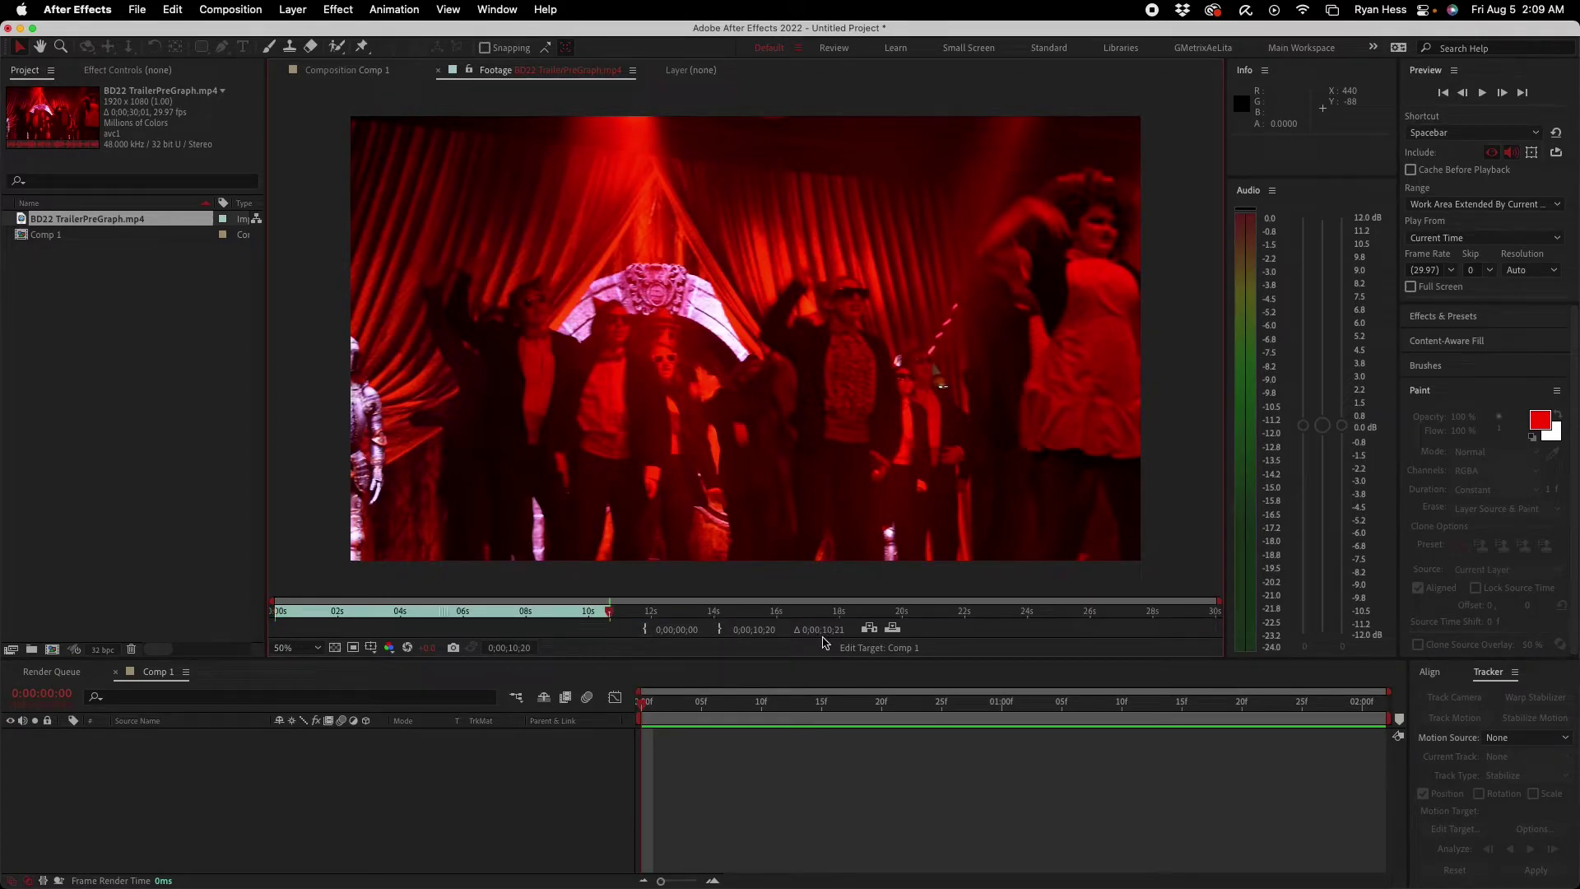
{"action": "left_click", "coordinate": [869, 629]}
{"action": "key", "text": "space"}
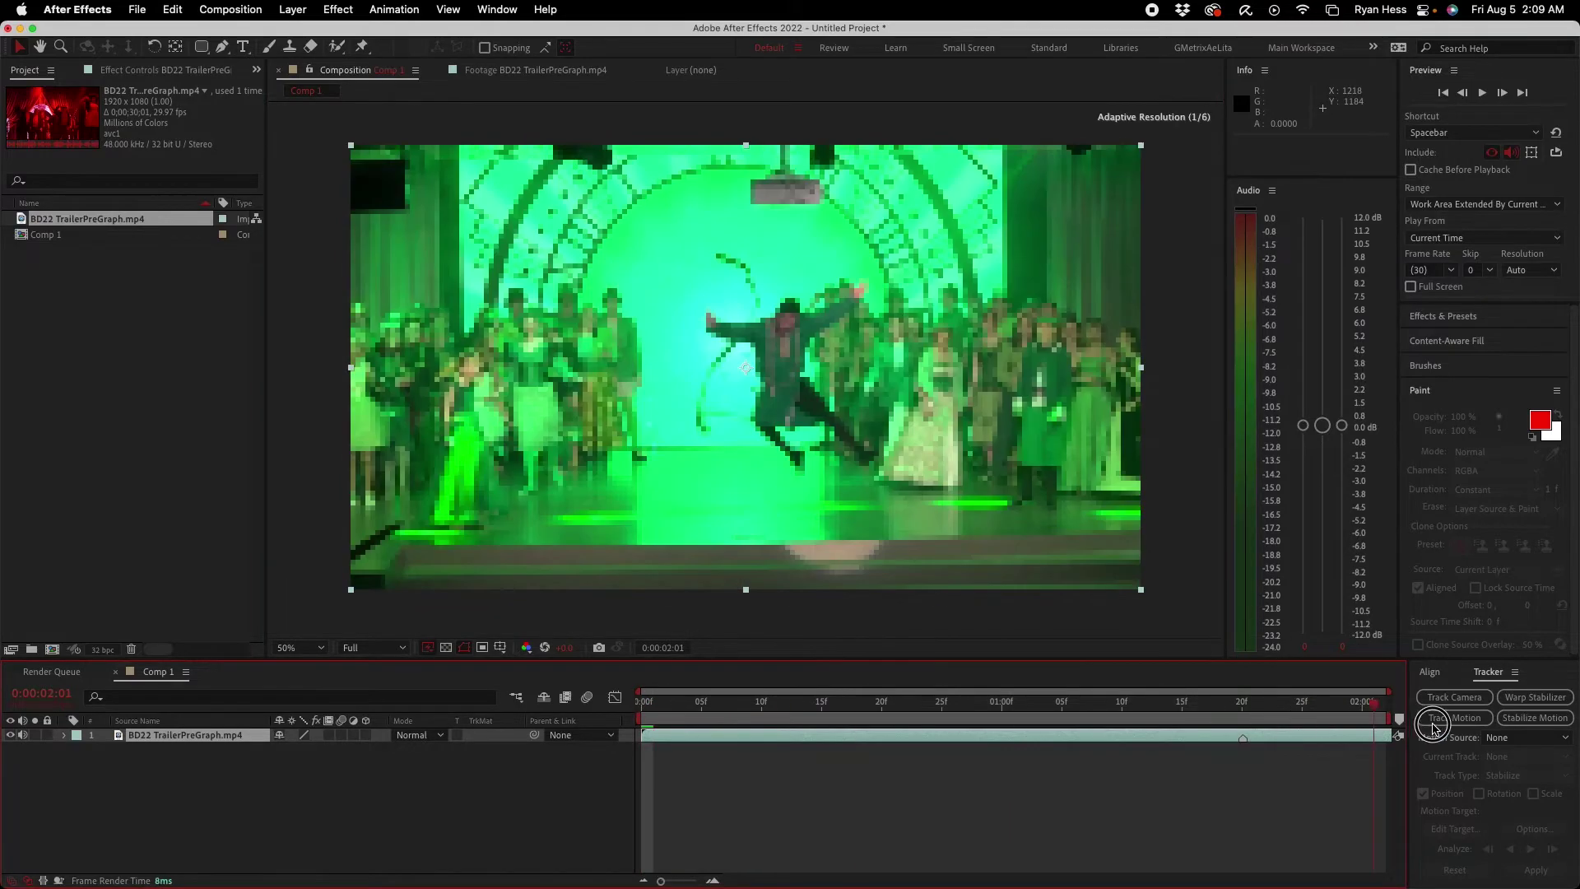
Step: Delete BD22 TrailerPreGraph.mp4 from the project, including its use in Comp 1
{"action": "left_click", "coordinate": [95, 220]}
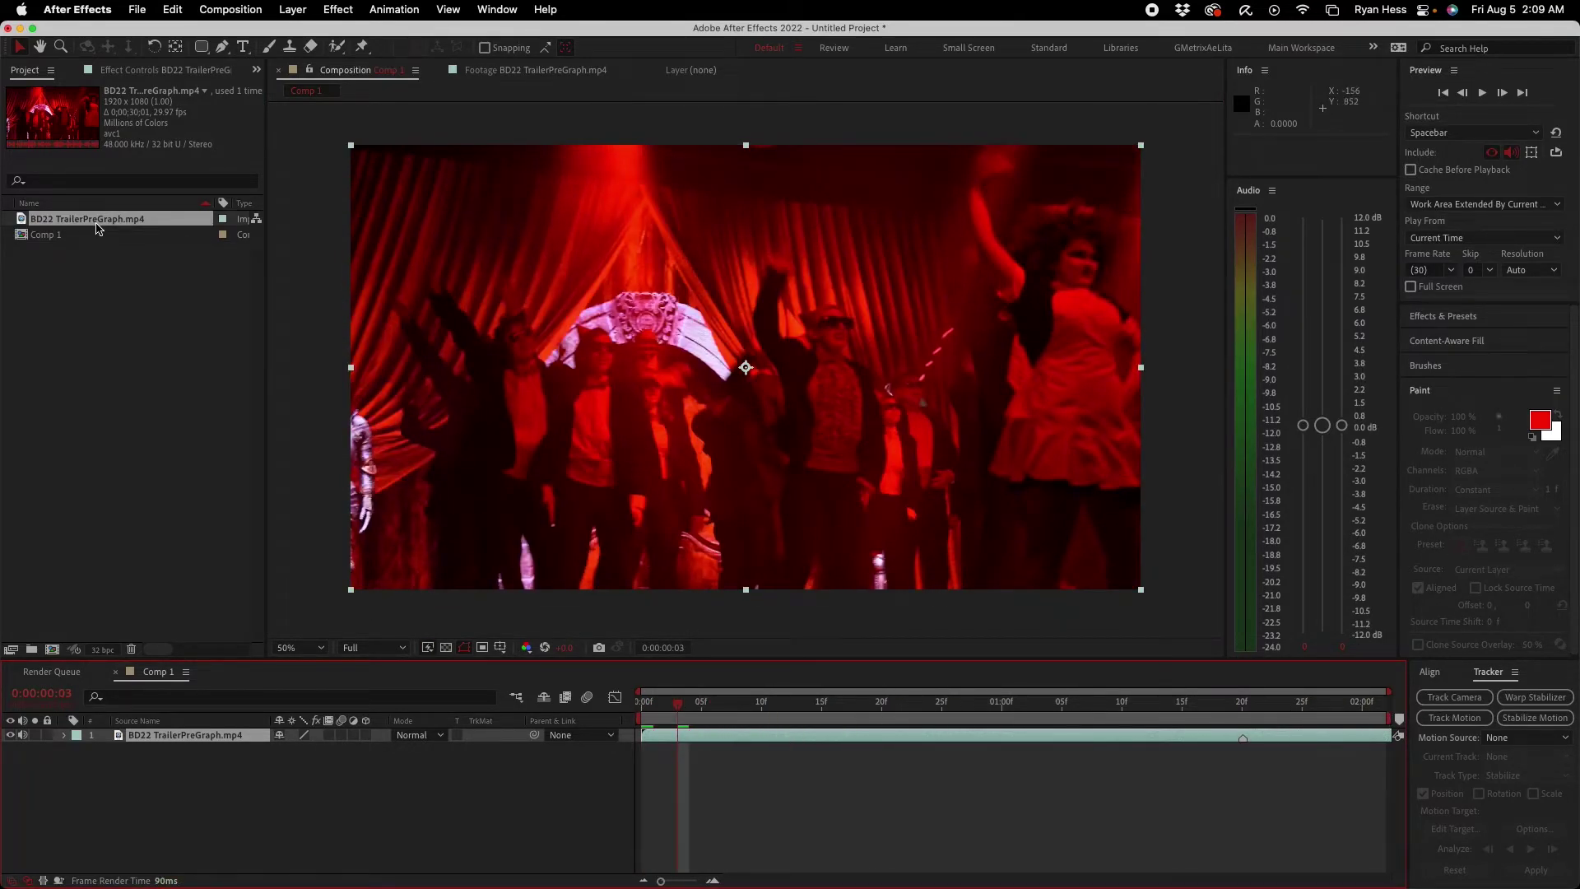
{"action": "key", "text": "Delete"}
{"action": "left_click", "coordinate": [961, 485]}
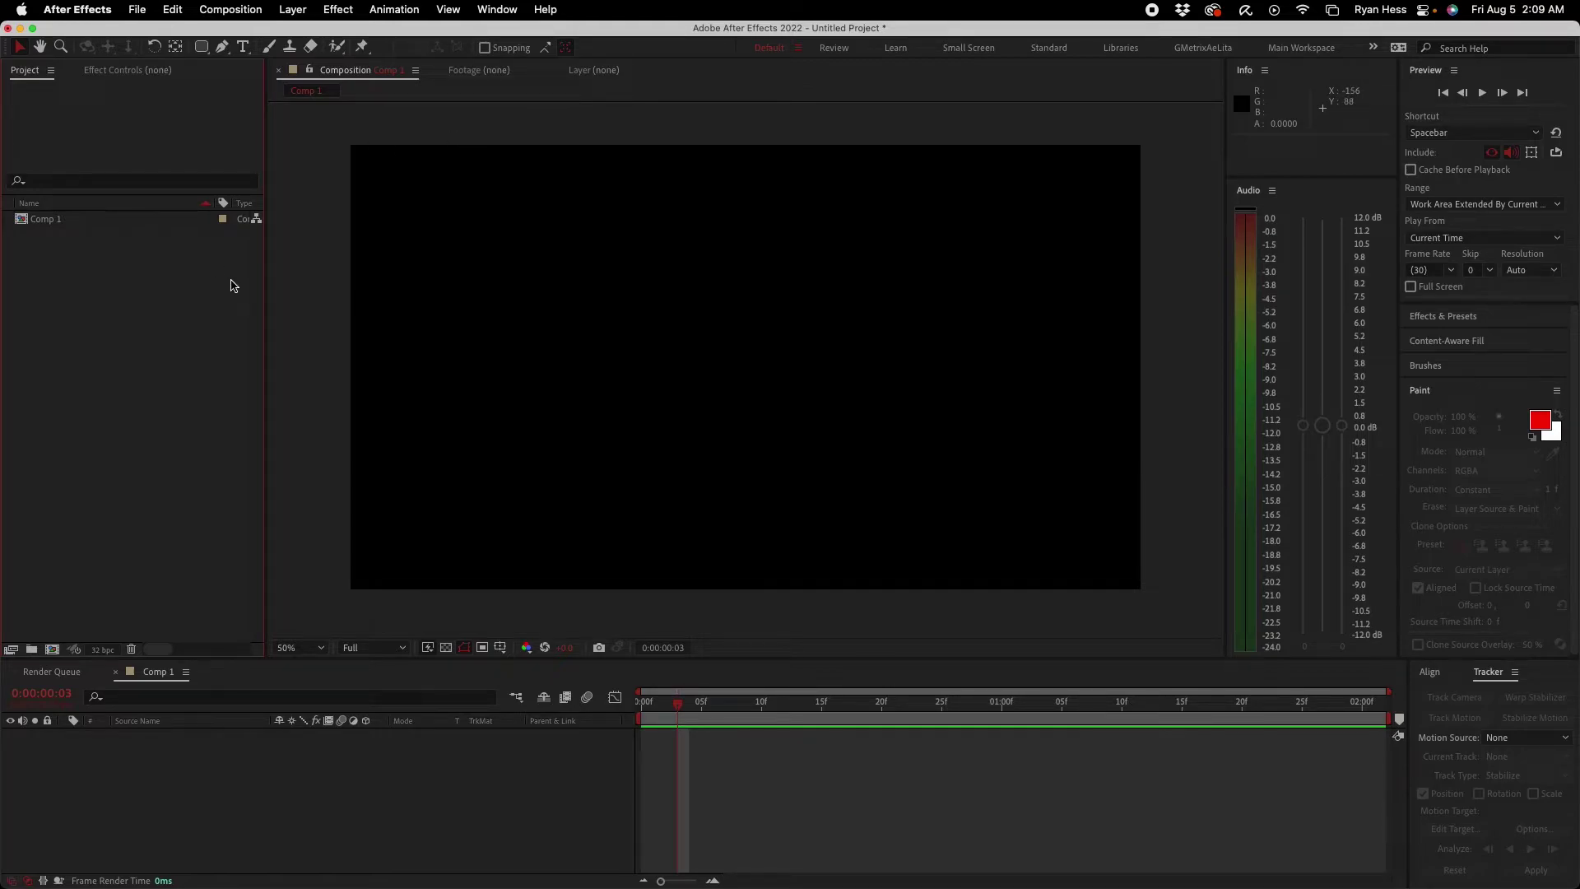
Step: Compare the empty Footage and Layer viewers, leaving the Layer viewer open
{"action": "left_click", "coordinate": [575, 72]}
{"action": "left_click", "coordinate": [497, 72]}
{"action": "left_click", "coordinate": [597, 71]}
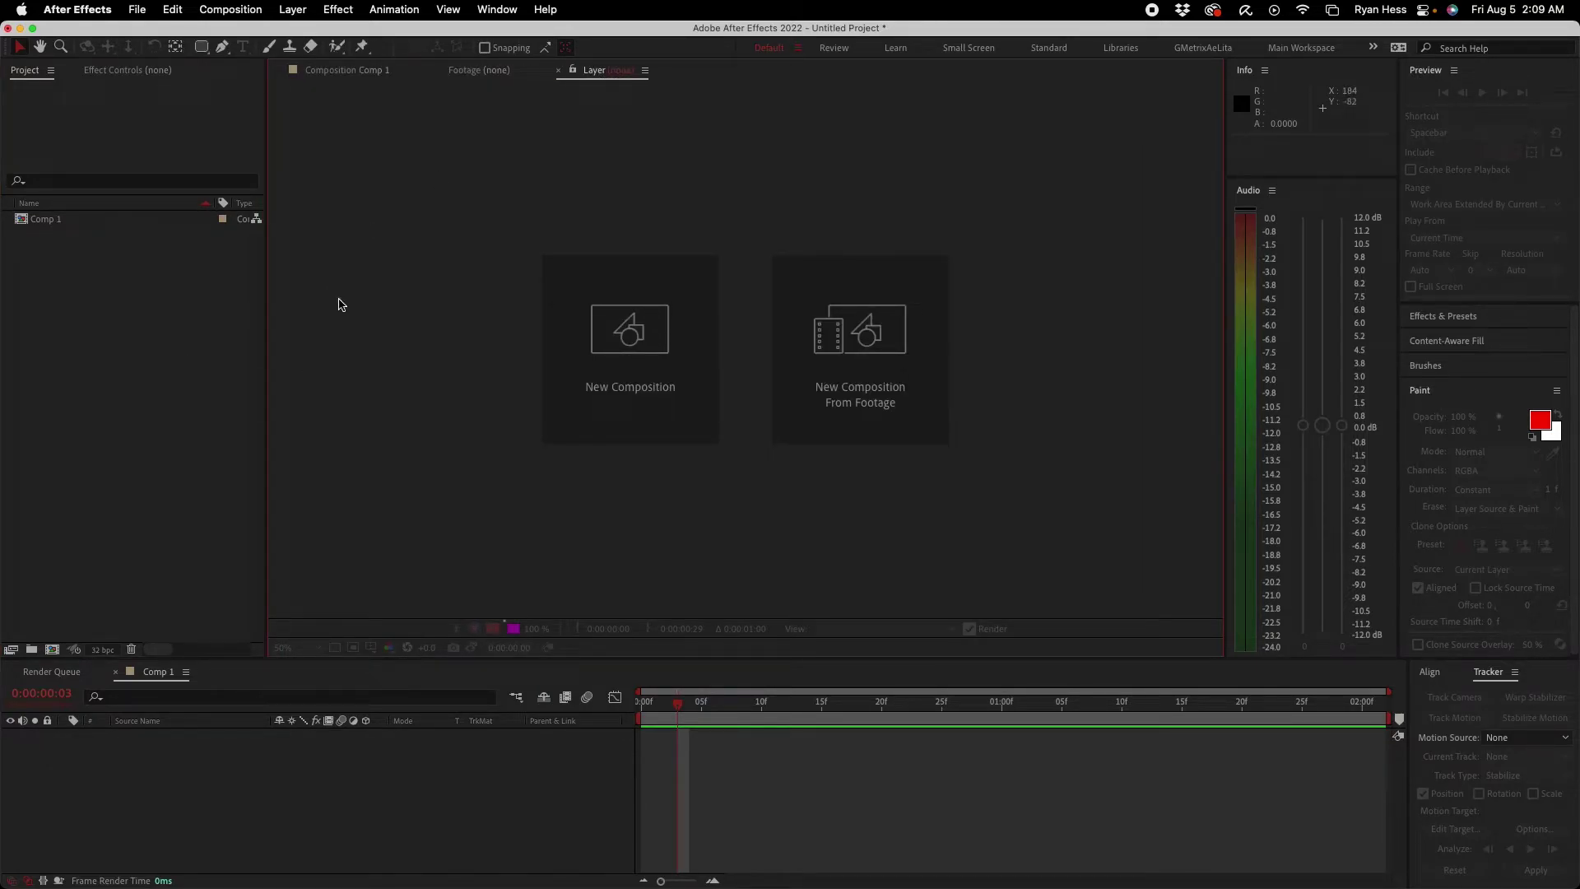
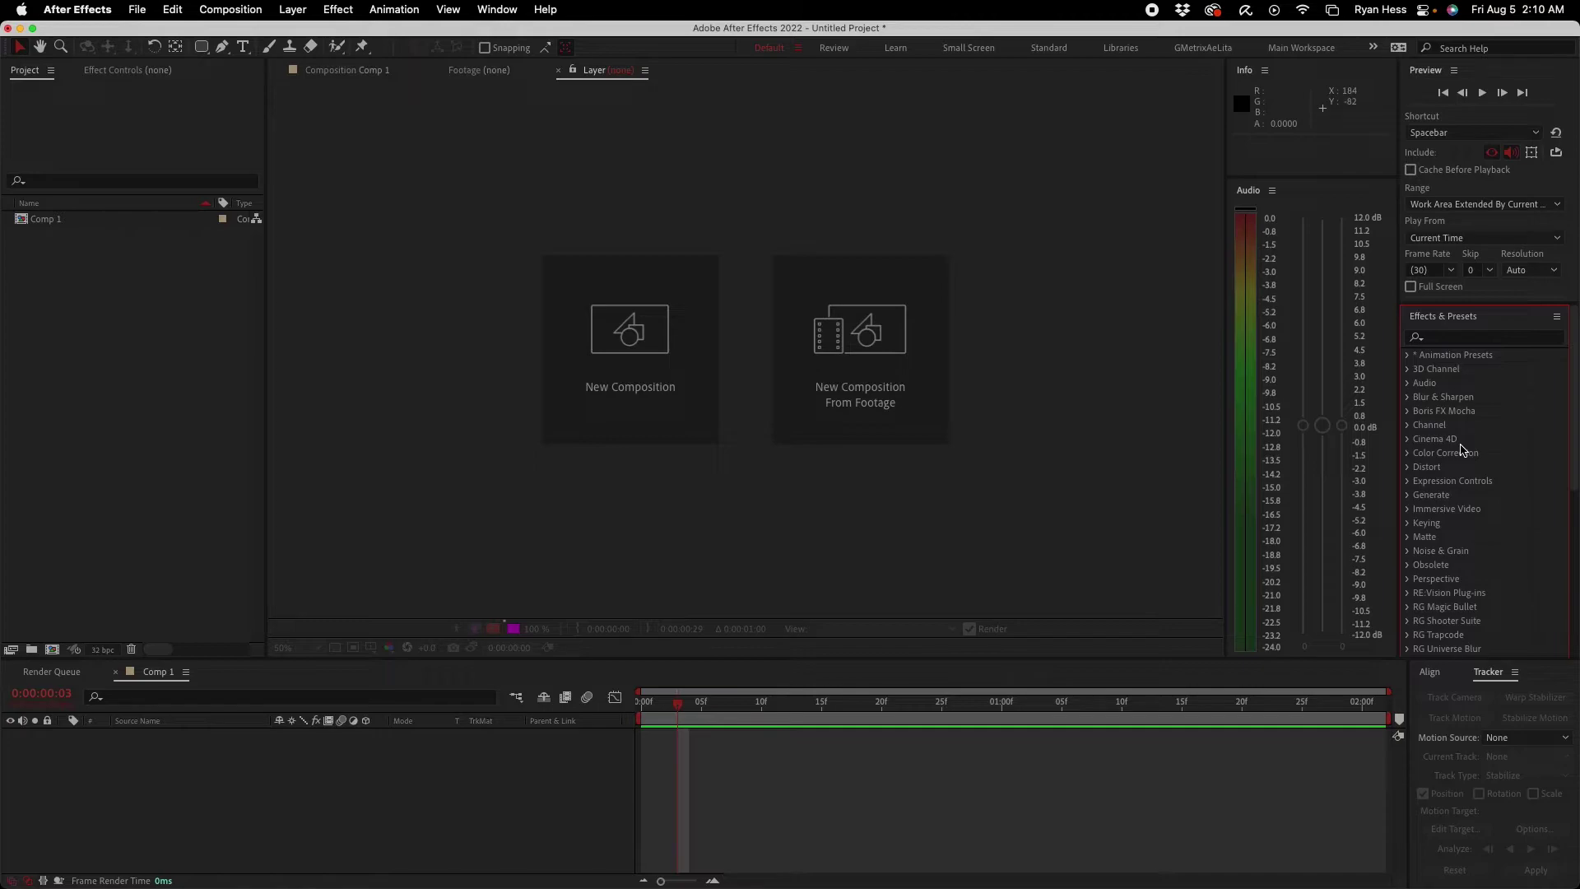
Step: Examine the Animation Presets folders and look through the effect categories in Effects & Presets
{"action": "left_click", "coordinate": [1407, 359]}
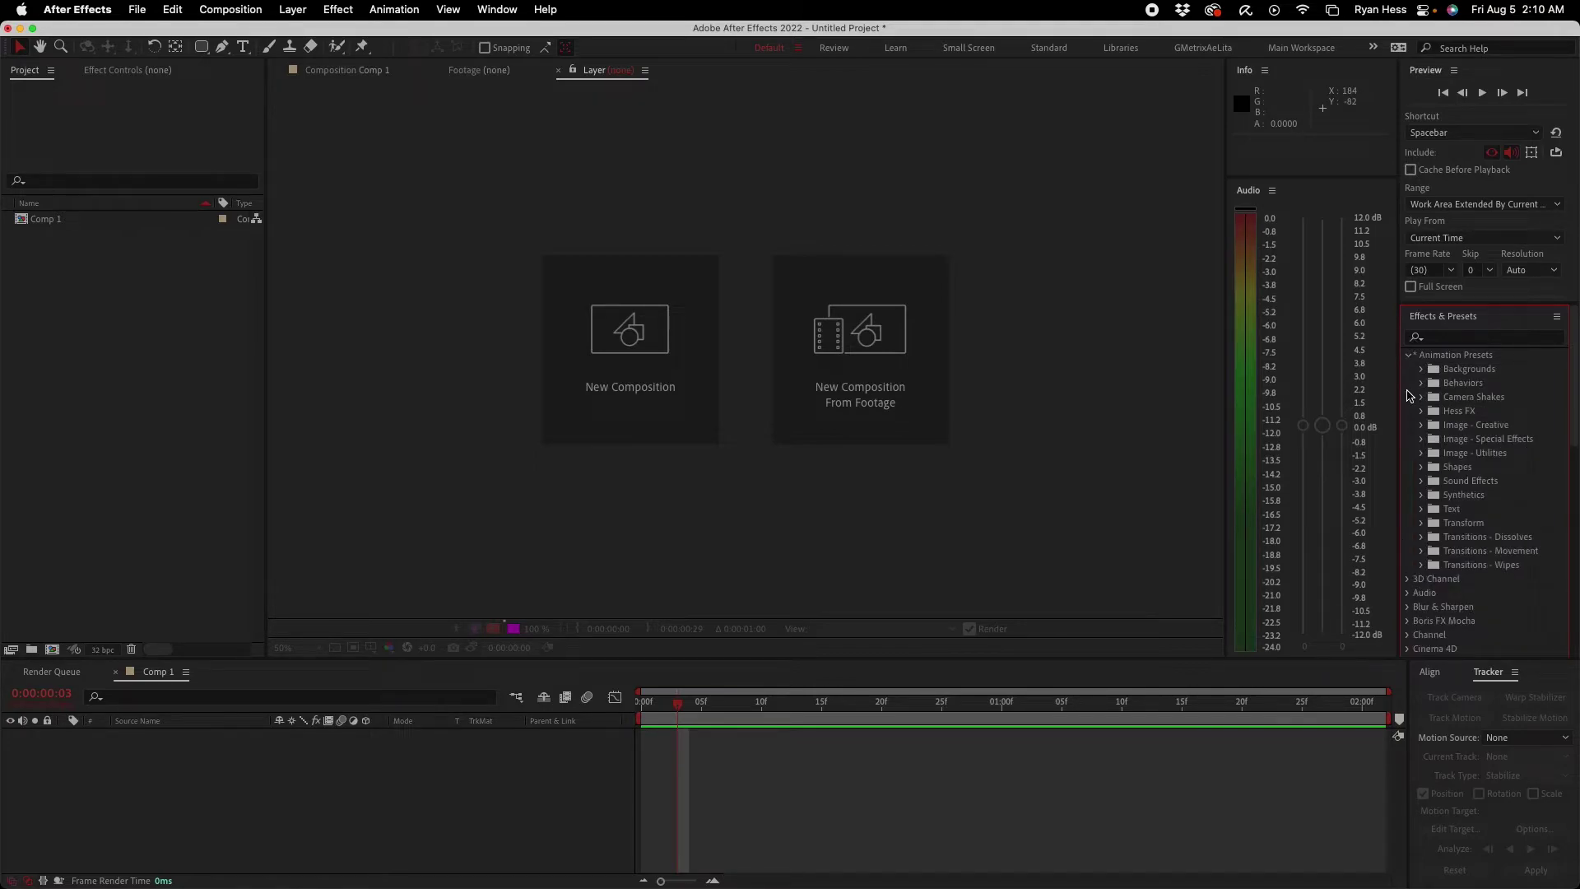
{"action": "left_click", "coordinate": [1409, 357]}
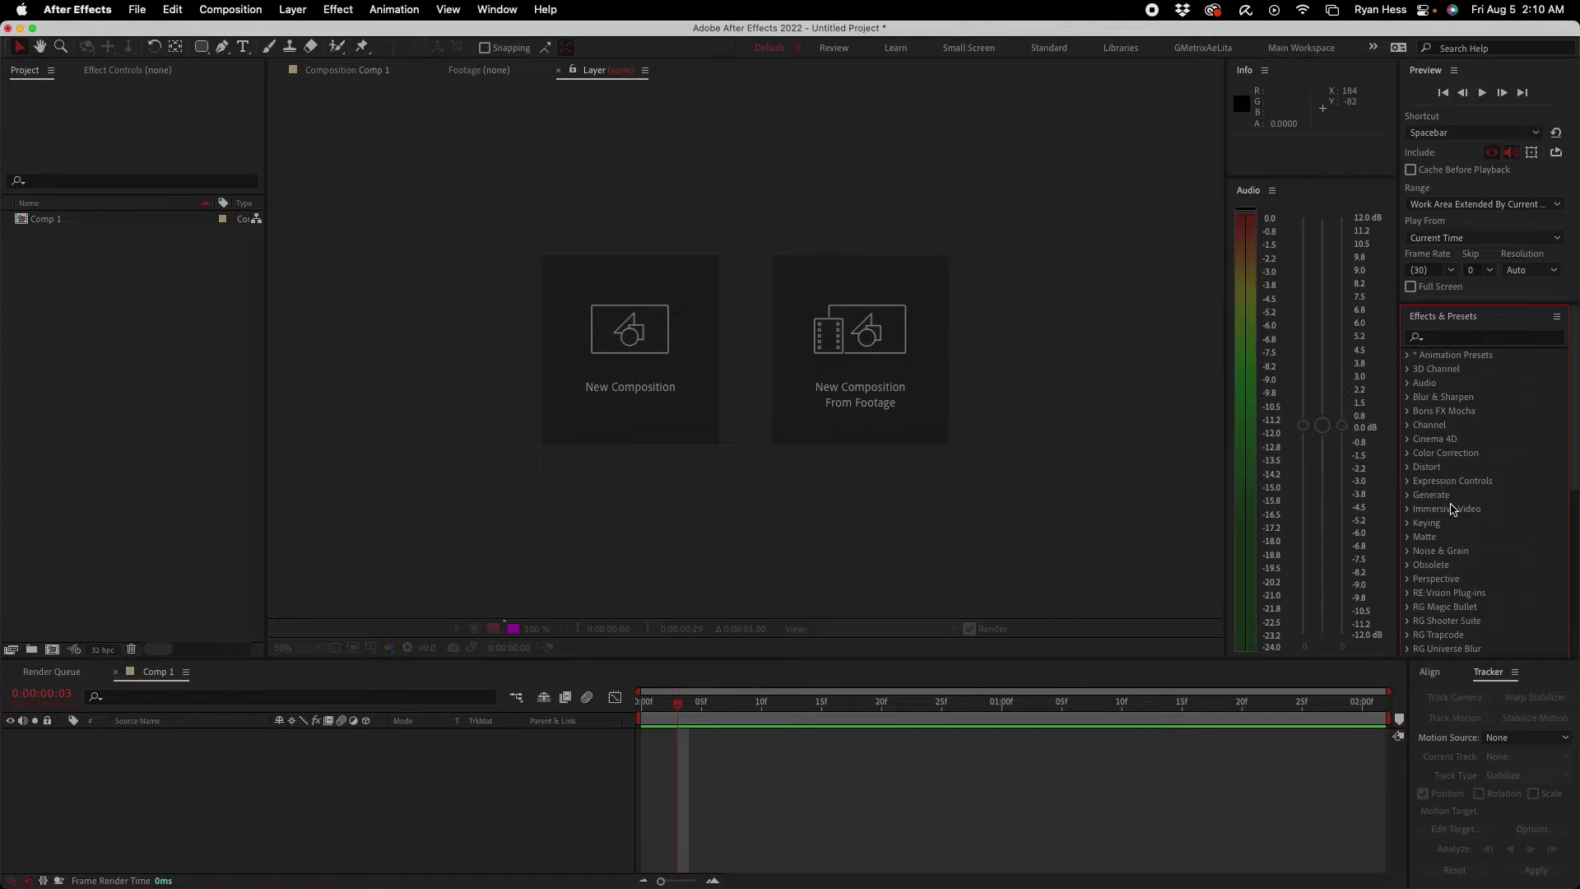
{"action": "scroll", "coordinate": [1453, 509], "scroll_direction": "down", "scroll_amount": 5}
{"action": "scroll", "coordinate": [1464, 513], "scroll_direction": "up", "scroll_amount": 3}
{"action": "scroll", "coordinate": [1464, 511], "scroll_direction": "down", "scroll_amount": 3}
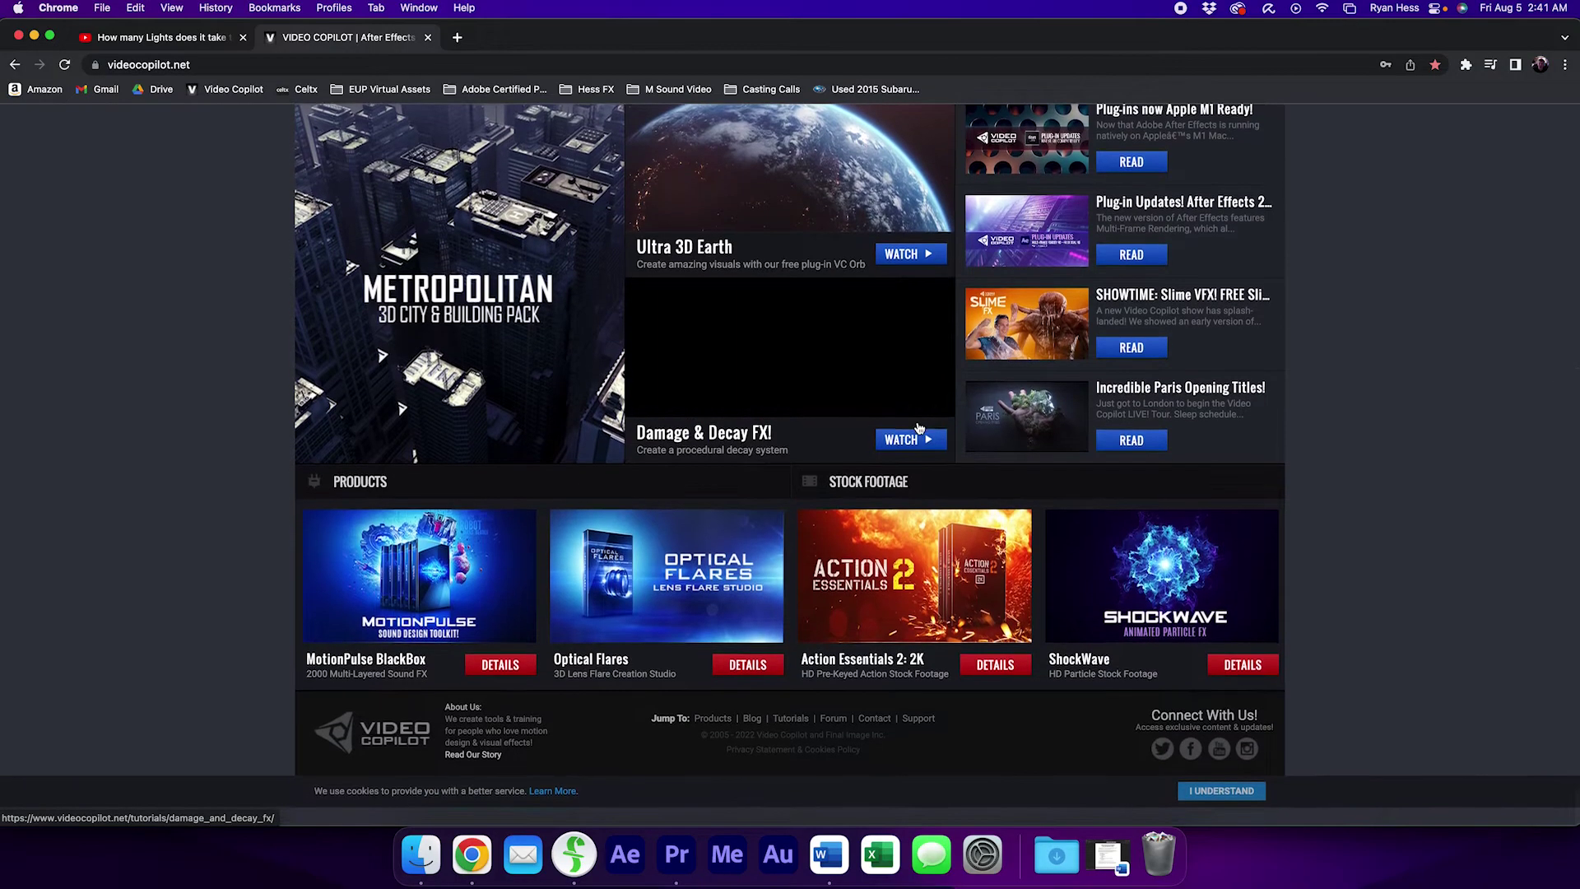
Step: On the Video Copilot website in Chrome, open the Element 3D plug-in page and look through its bundles
{"action": "scroll", "coordinate": [741, 329], "scroll_direction": "up", "scroll_amount": 5}
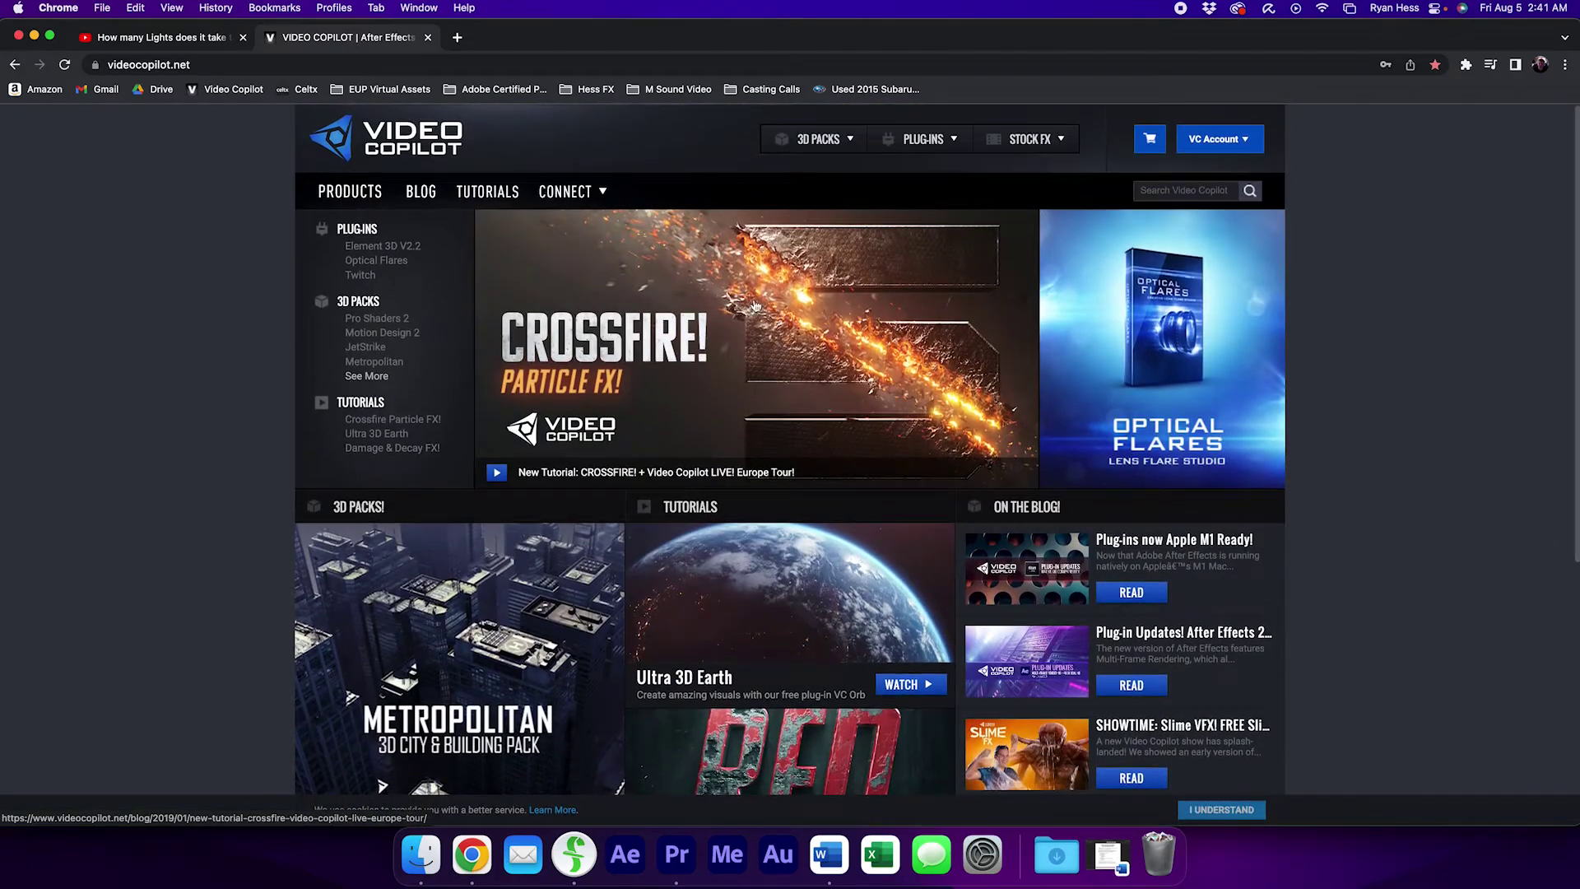
{"action": "mouse_move", "coordinate": [923, 140]}
{"action": "left_click", "coordinate": [887, 236]}
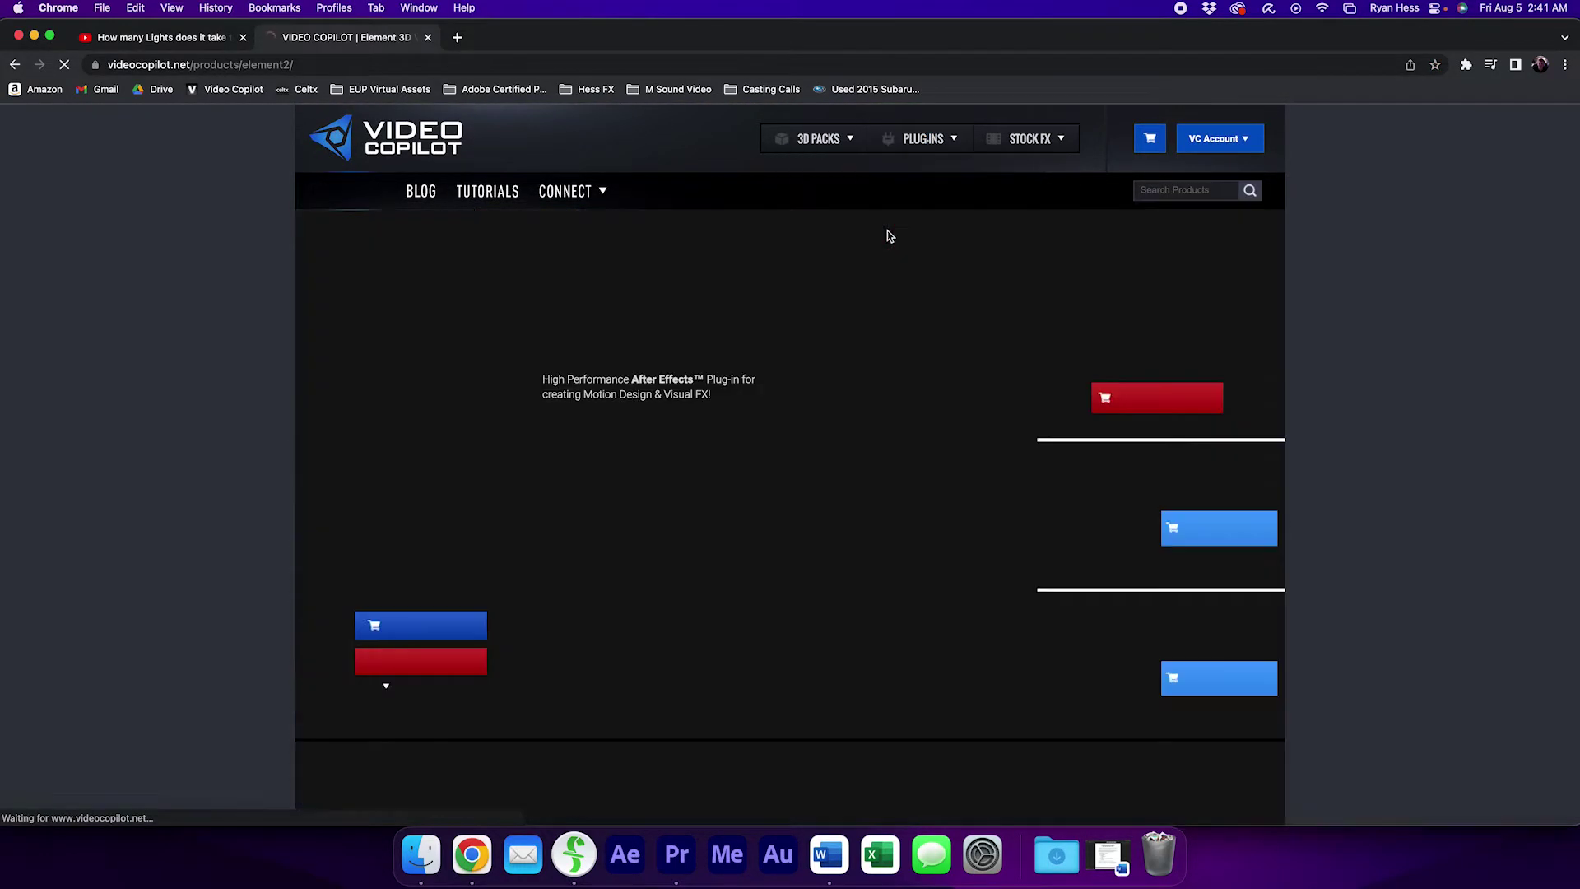
{"action": "scroll", "coordinate": [772, 441], "scroll_direction": "down", "scroll_amount": 10}
{"action": "scroll", "coordinate": [772, 441], "scroll_direction": "down", "scroll_amount": 15}
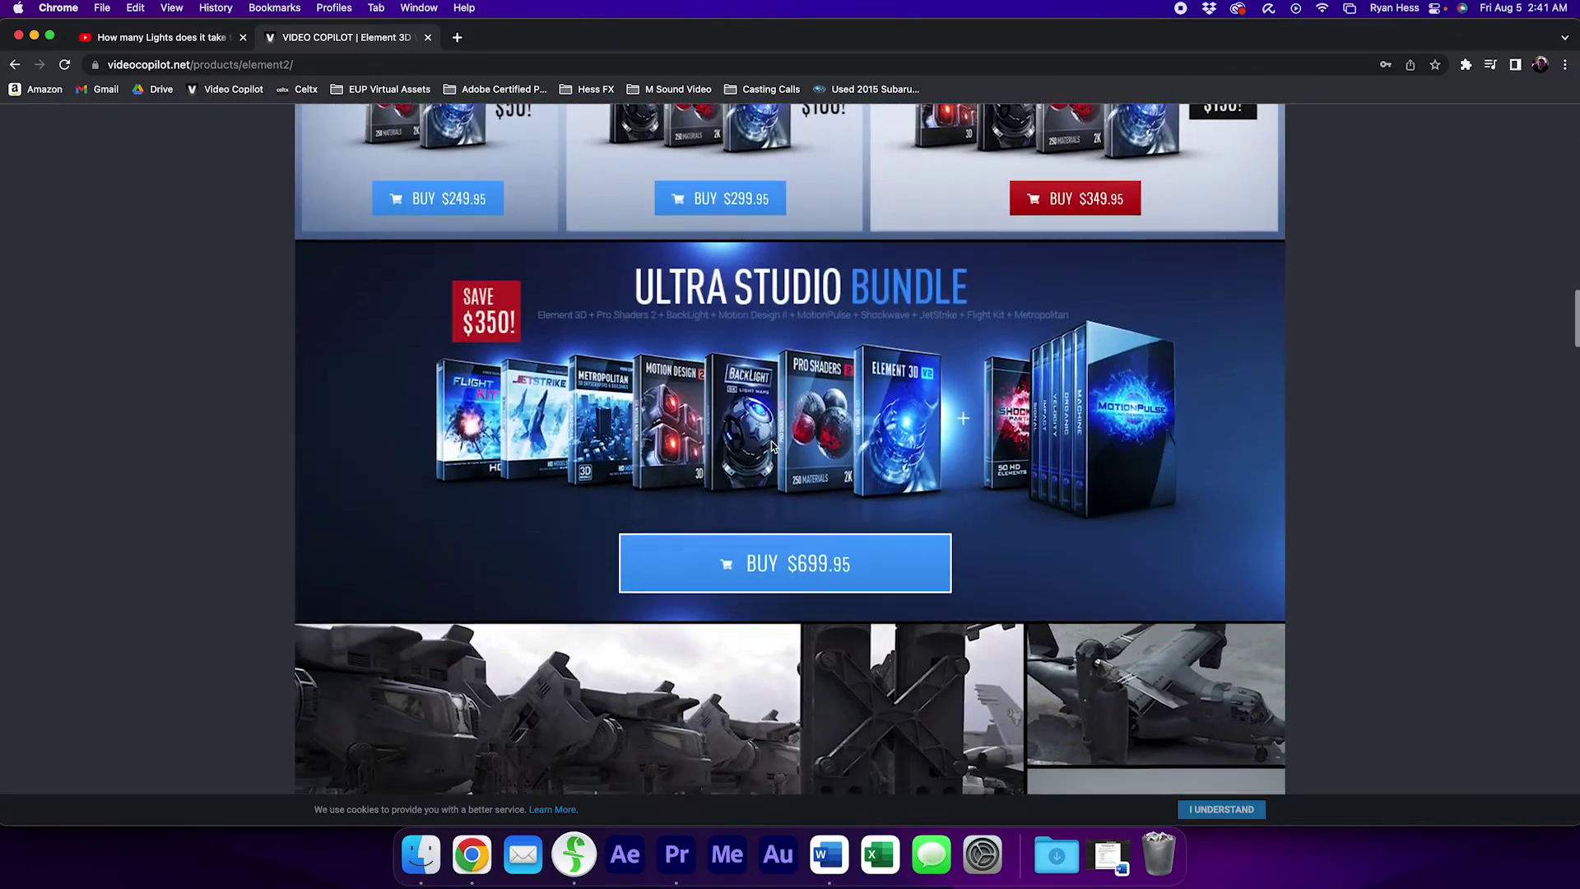
{"action": "scroll", "coordinate": [772, 441], "scroll_direction": "down", "scroll_amount": 4}
{"action": "scroll", "coordinate": [772, 441], "scroll_direction": "up", "scroll_amount": 20}
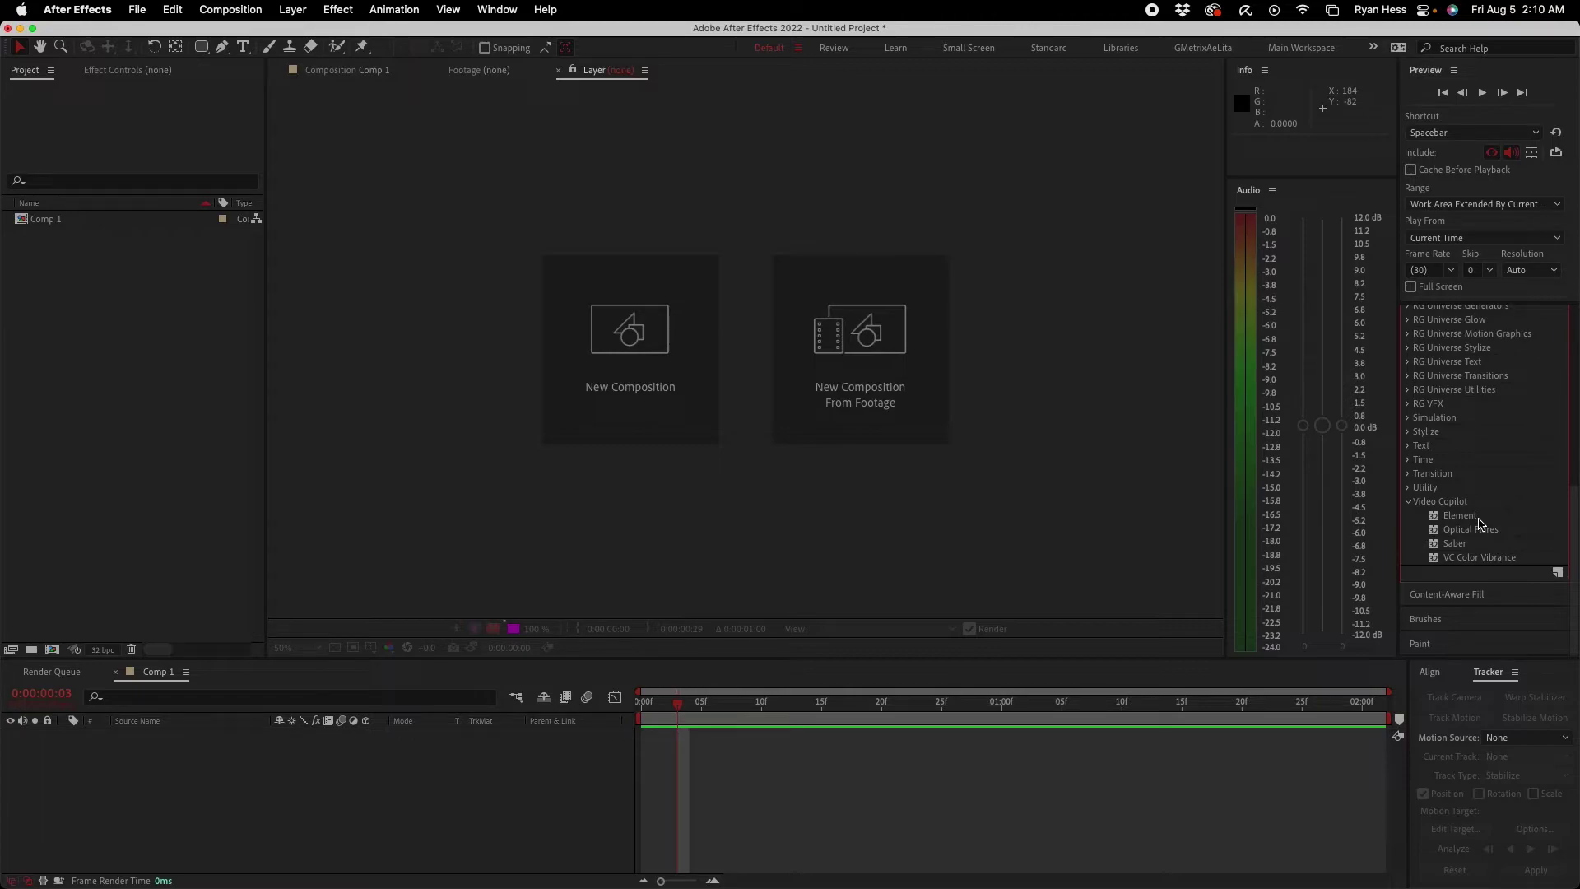
Step: Look through the Video Copilot effects Element, Optical Flares, Saber and VC Color Vibrance, and collapse their category
{"action": "left_click", "coordinate": [1485, 516]}
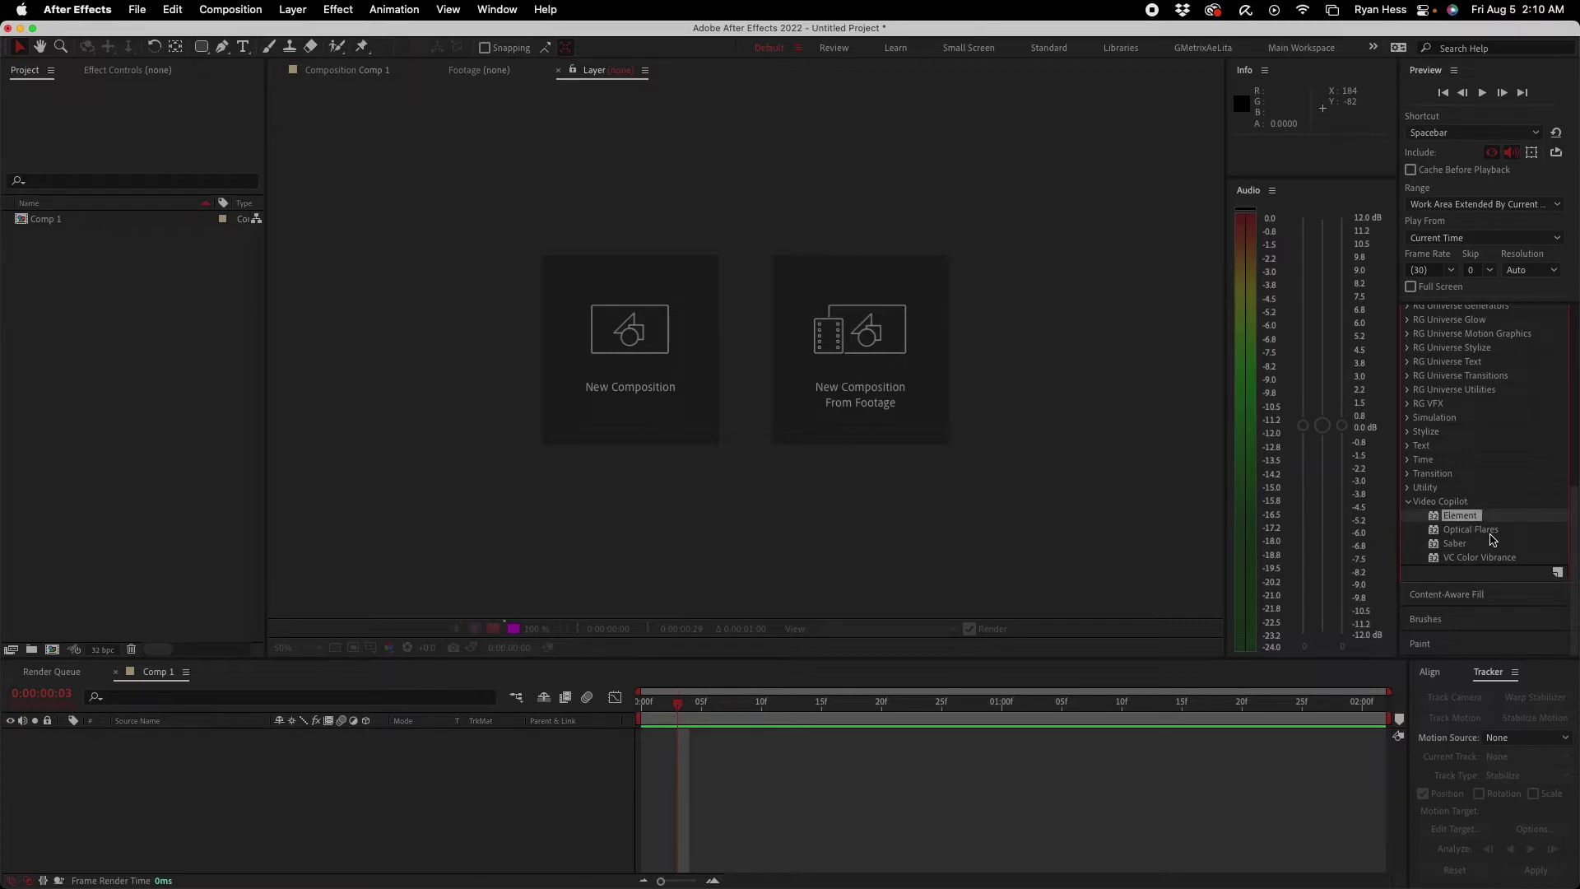
{"action": "left_click", "coordinate": [1492, 533]}
{"action": "left_click", "coordinate": [1469, 544]}
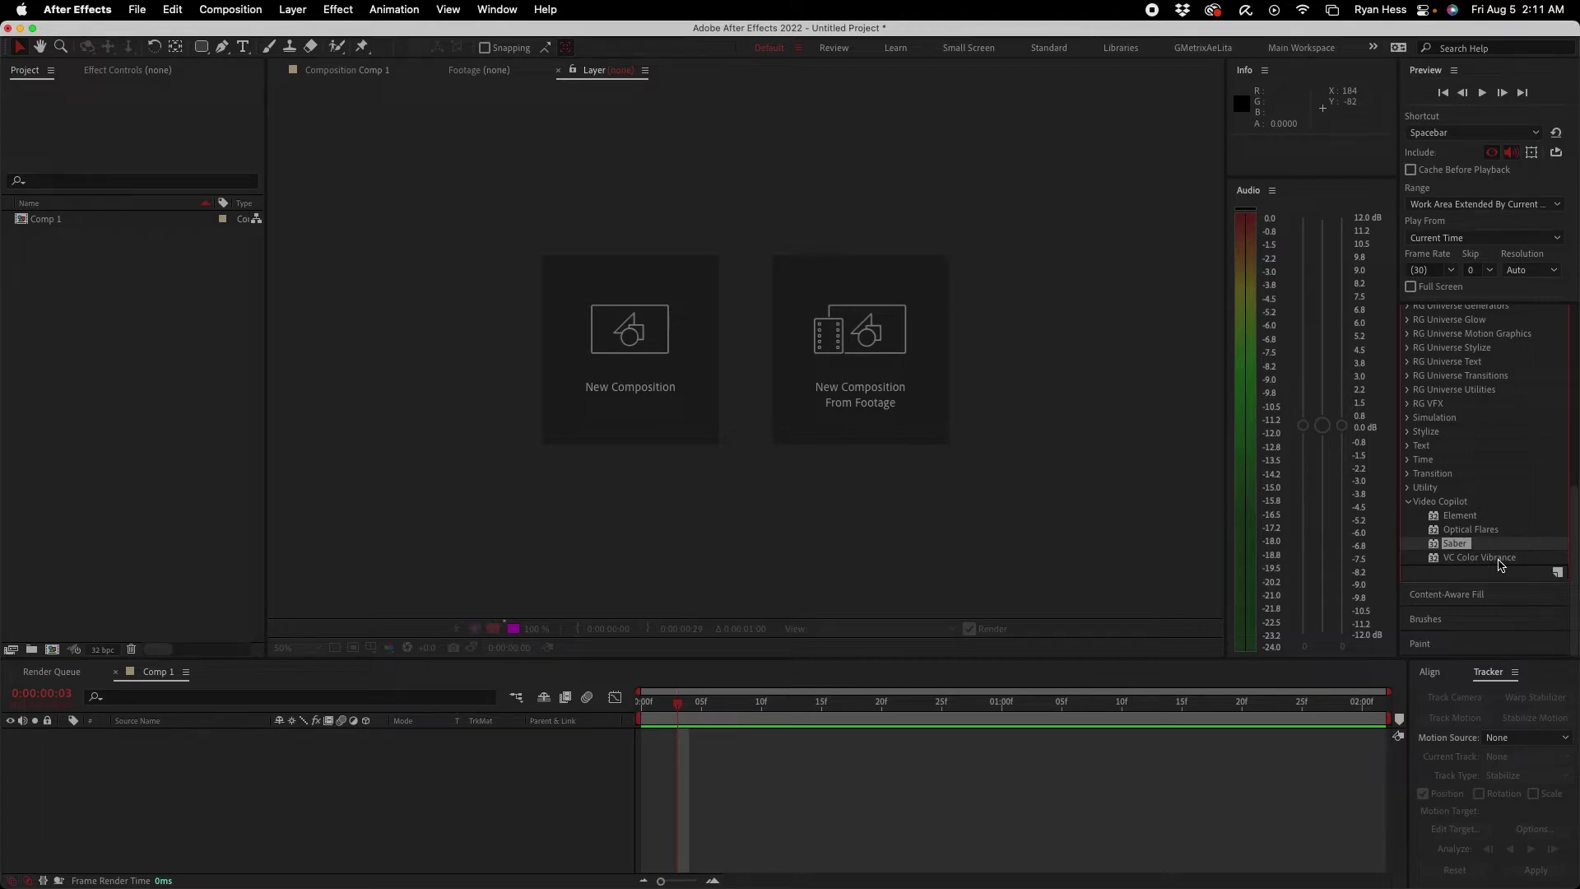
{"action": "left_click", "coordinate": [1492, 558]}
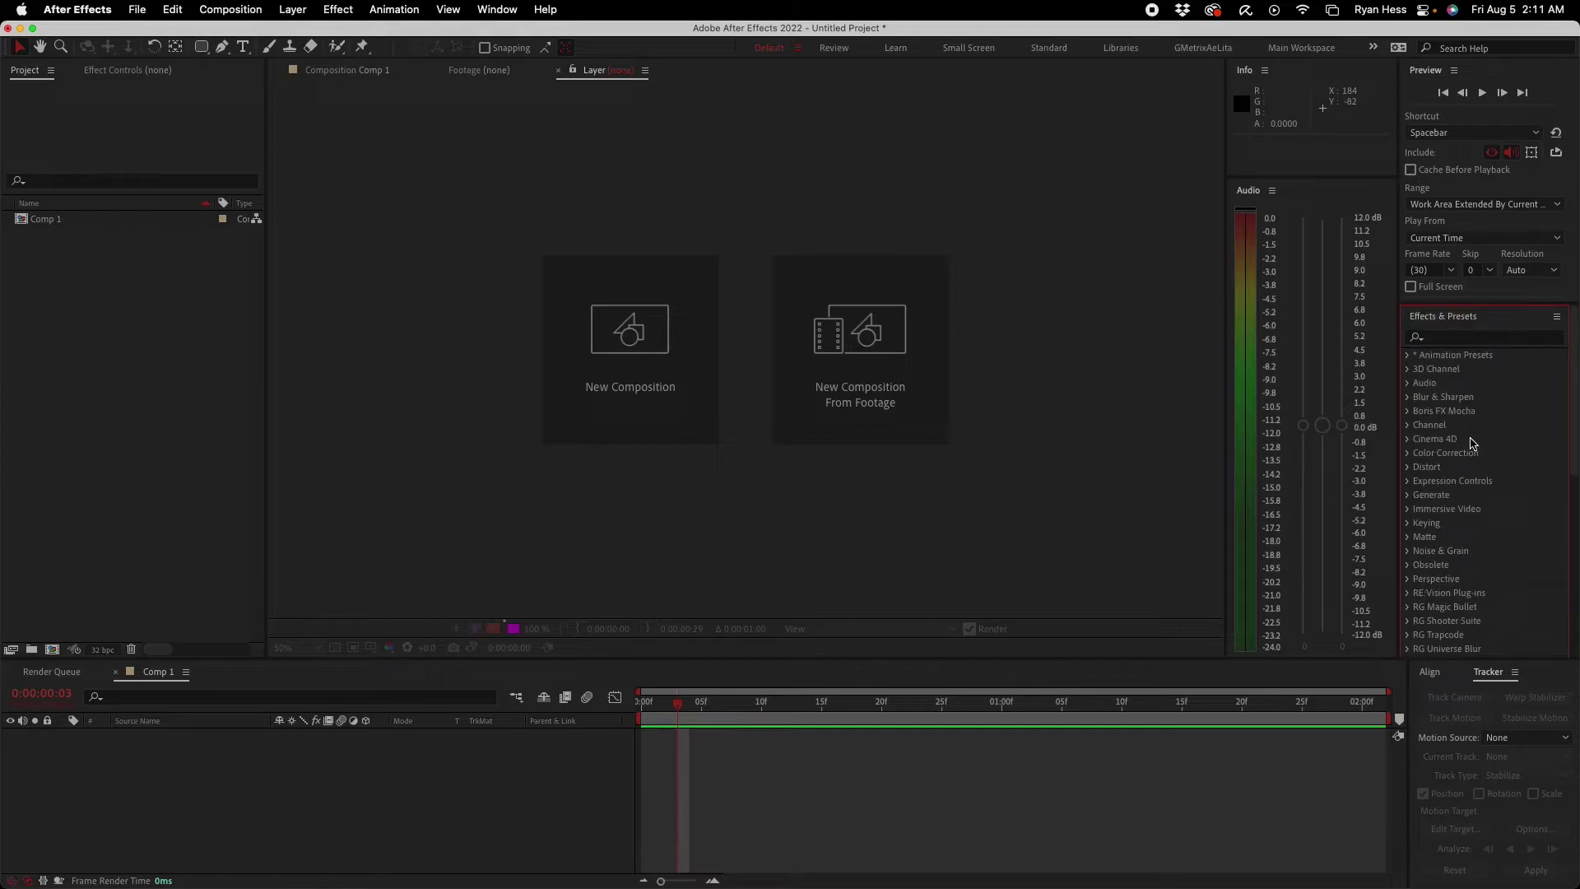
{"action": "left_click", "coordinate": [1408, 502]}
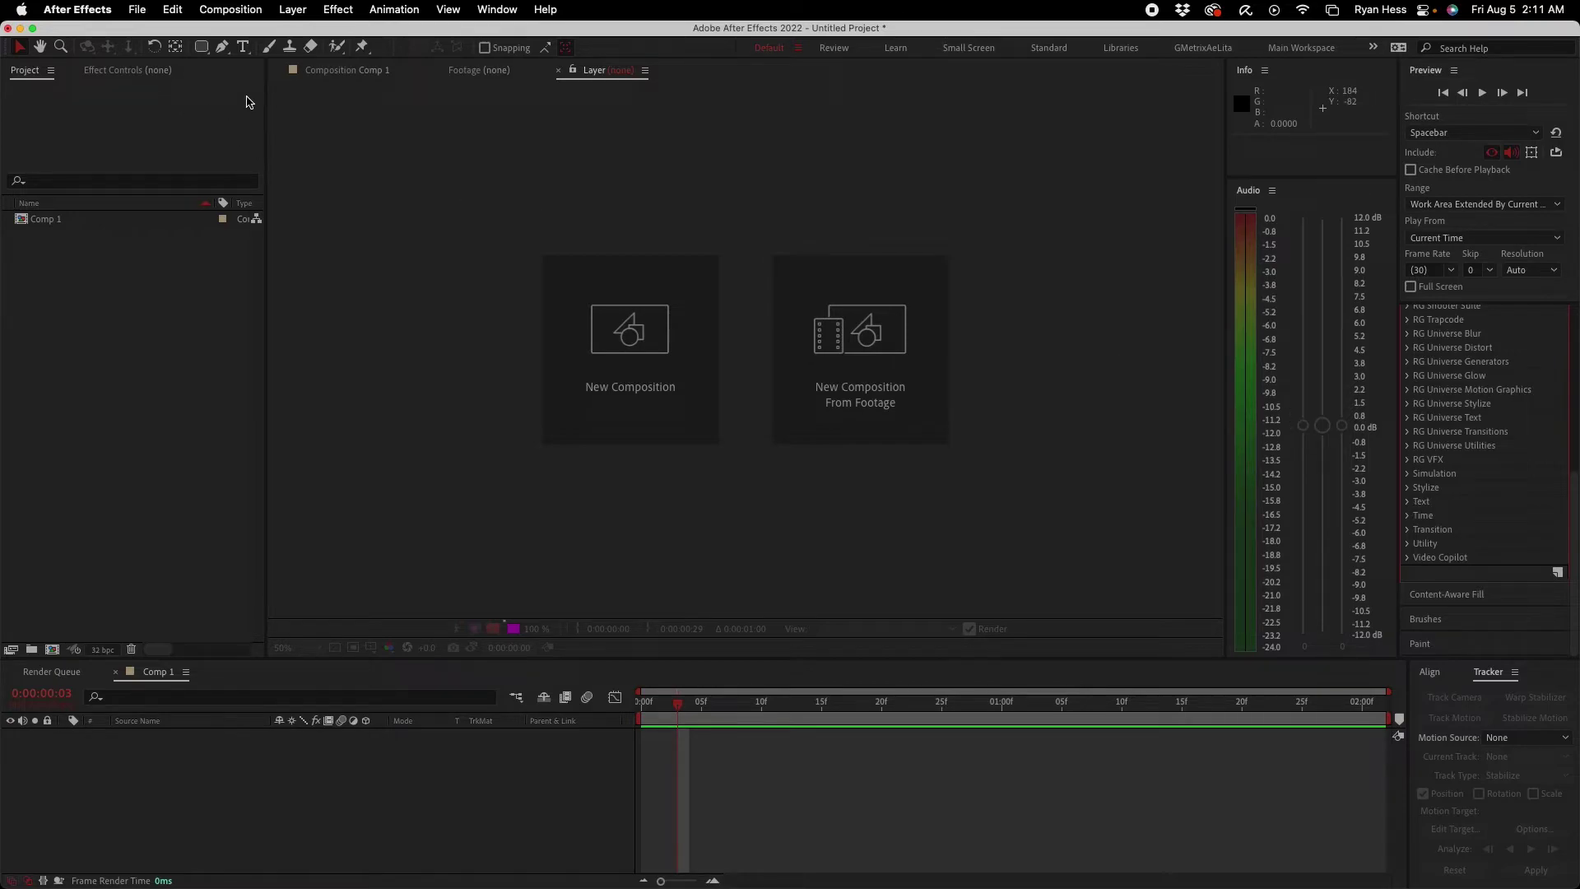
Step: View the empty Effect Controls and compare the Main Workspace layout with Default, ending on Default
{"action": "left_click", "coordinate": [127, 74]}
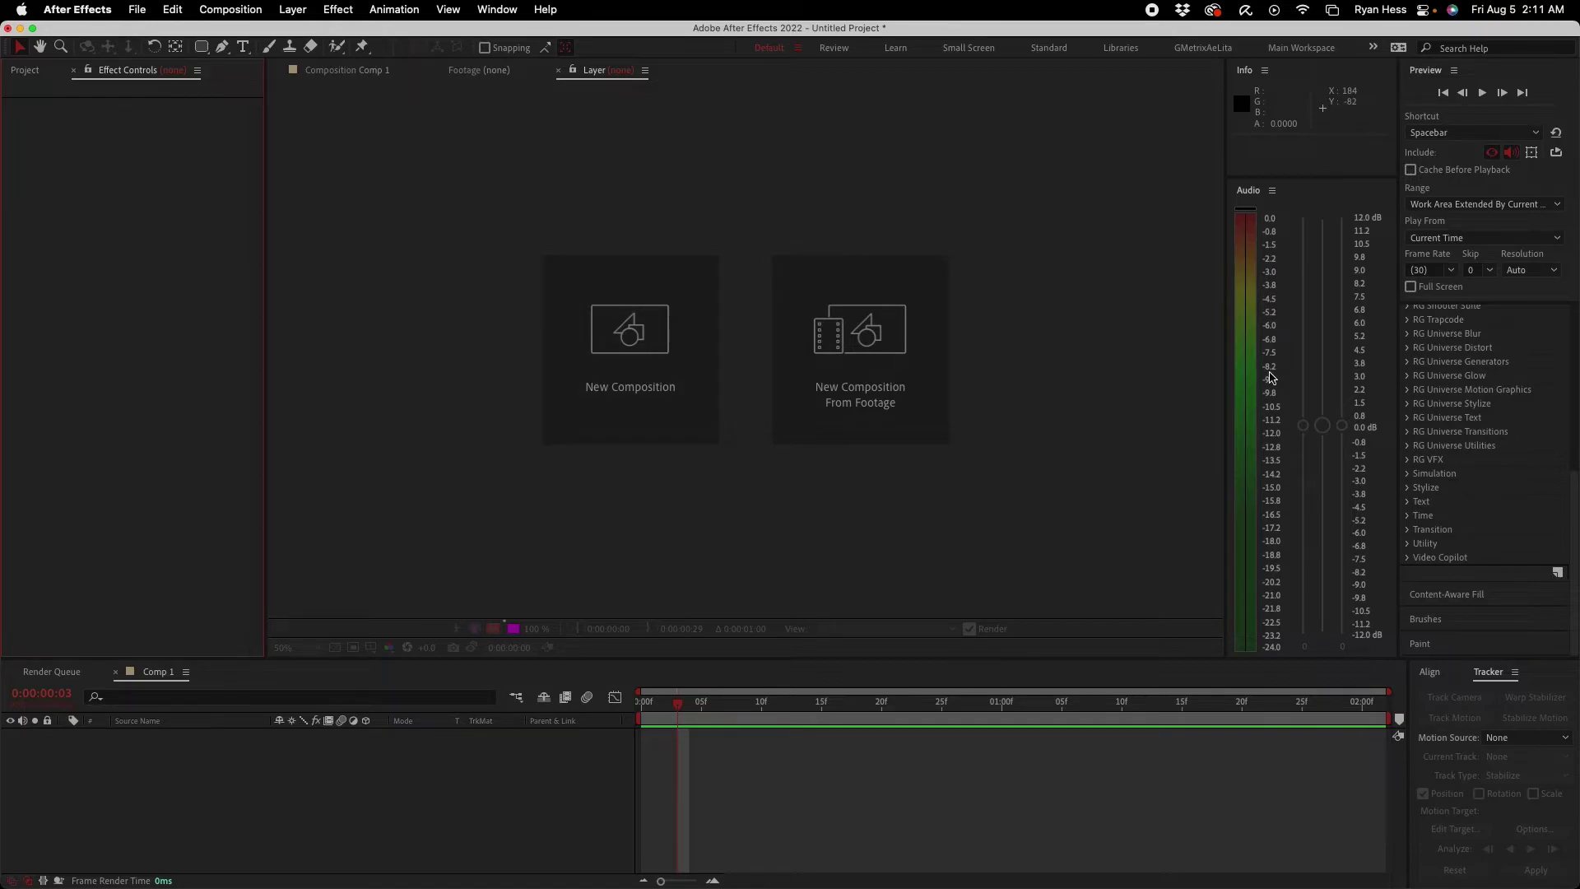
{"action": "scroll", "coordinate": [1446, 417], "scroll_direction": "up", "scroll_amount": 10}
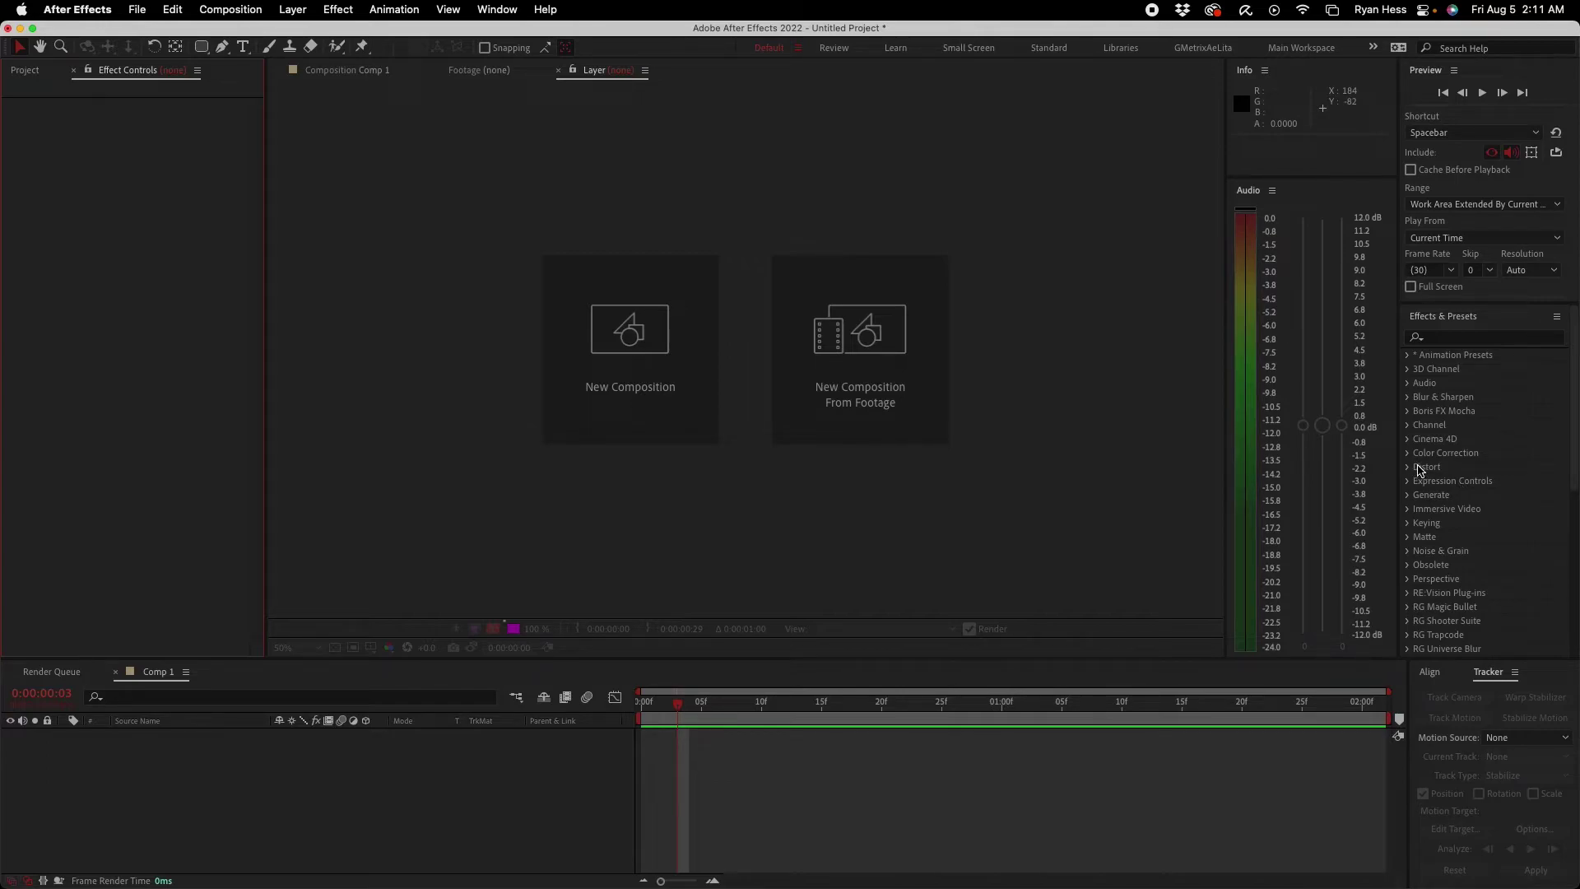
{"action": "left_click", "coordinate": [1309, 53]}
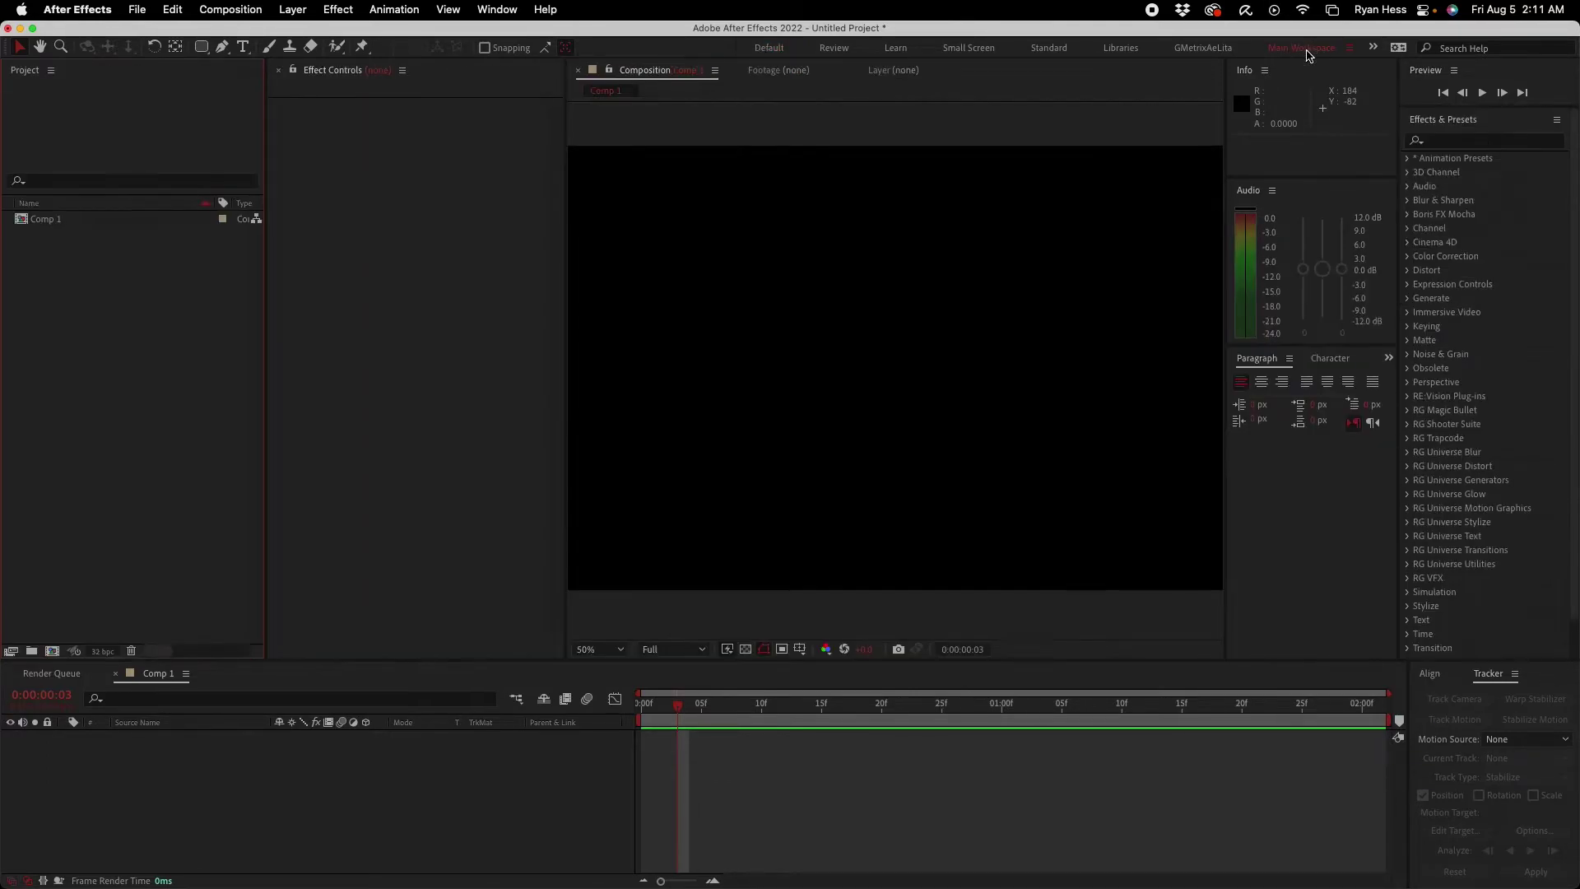
{"action": "left_click", "coordinate": [770, 48]}
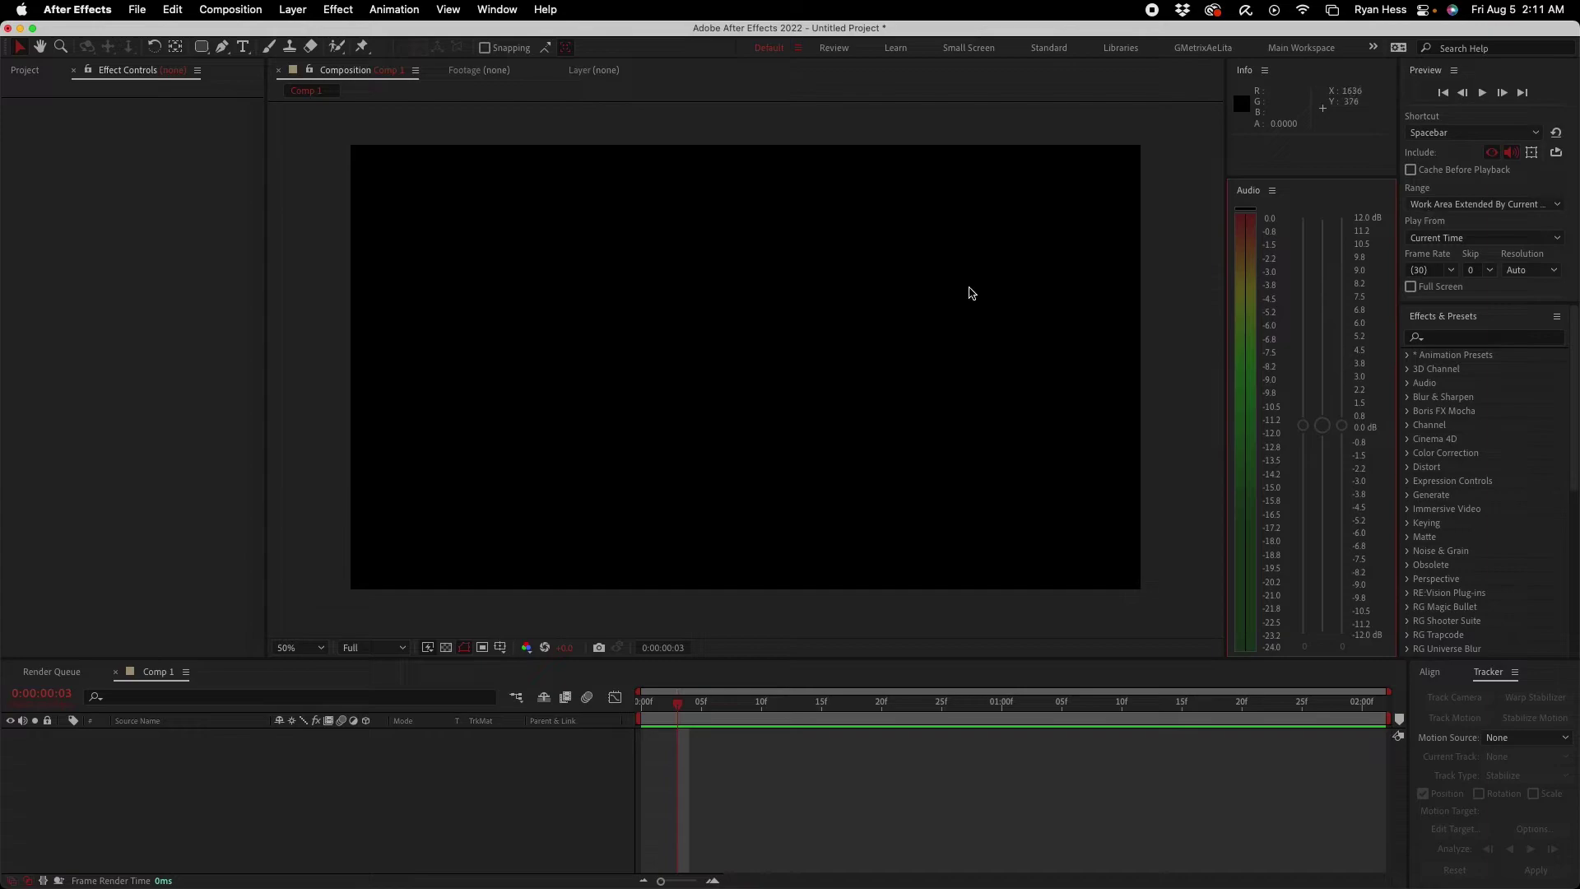
Step: Show the Character settings and add a text layer reading HESS FX near the middle of Comp 1
{"action": "left_click", "coordinate": [500, 10]}
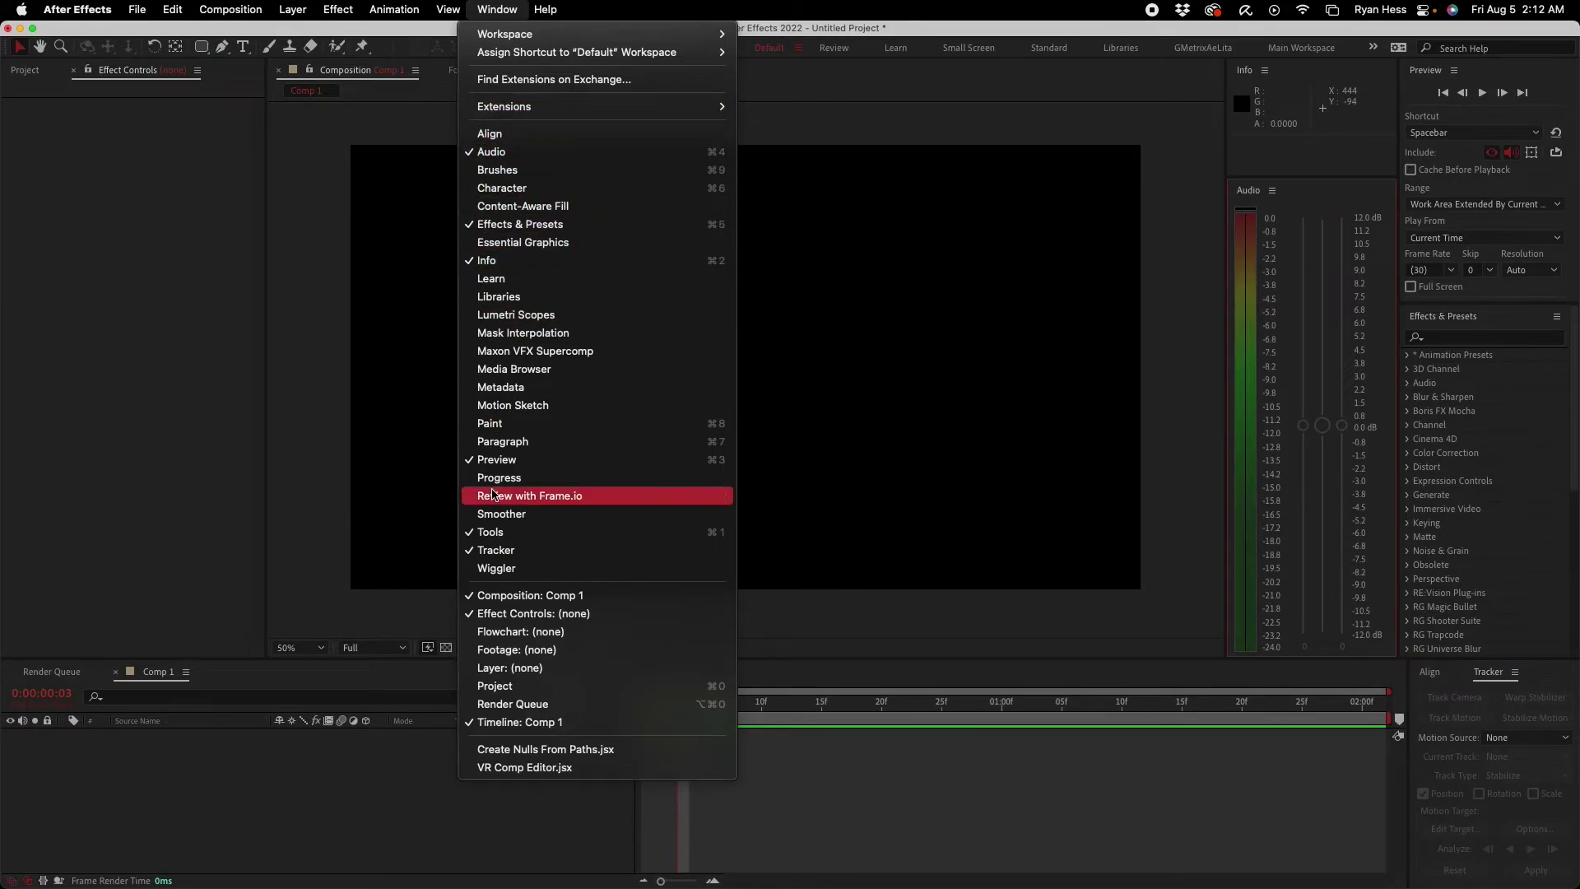
{"action": "left_click", "coordinate": [520, 189]}
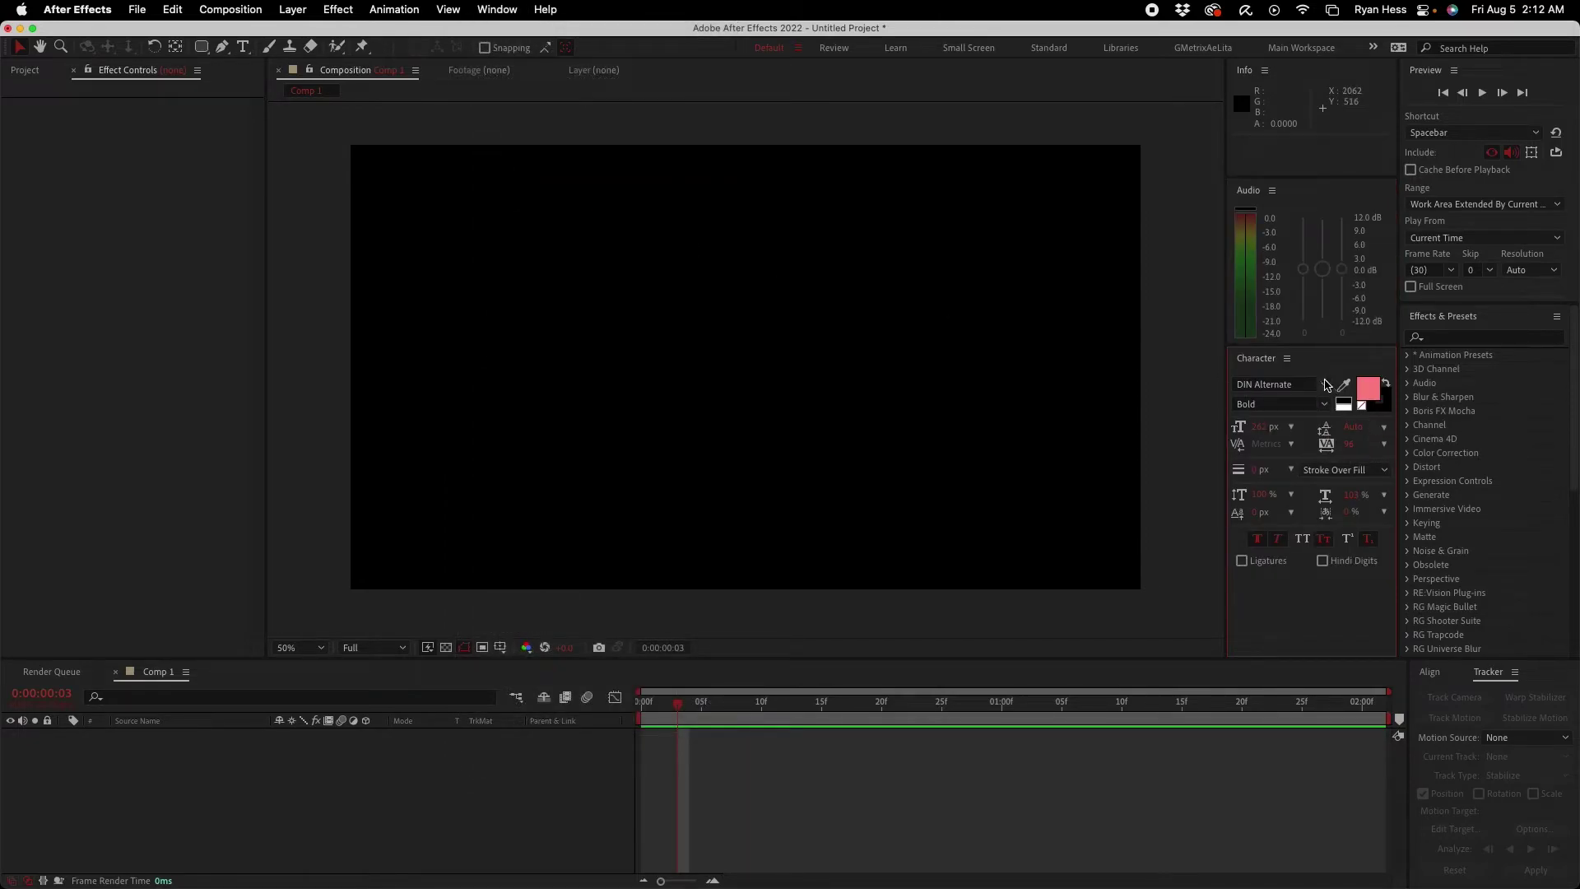
{"action": "left_click", "coordinate": [244, 47]}
{"action": "left_click", "coordinate": [696, 386]}
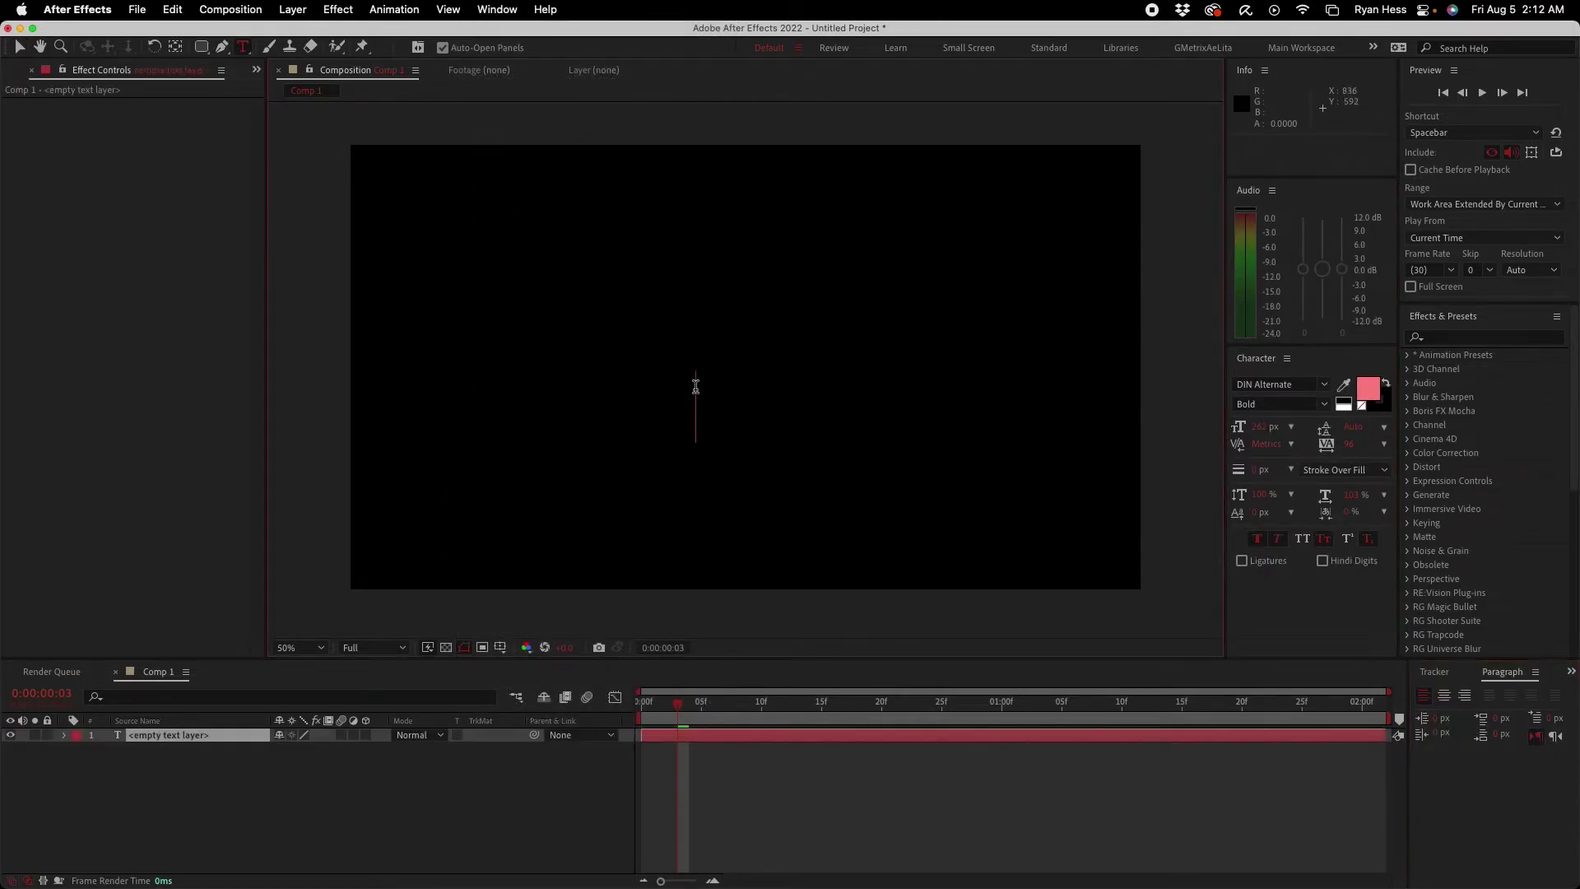
{"action": "type", "text": "HESS FGX"}
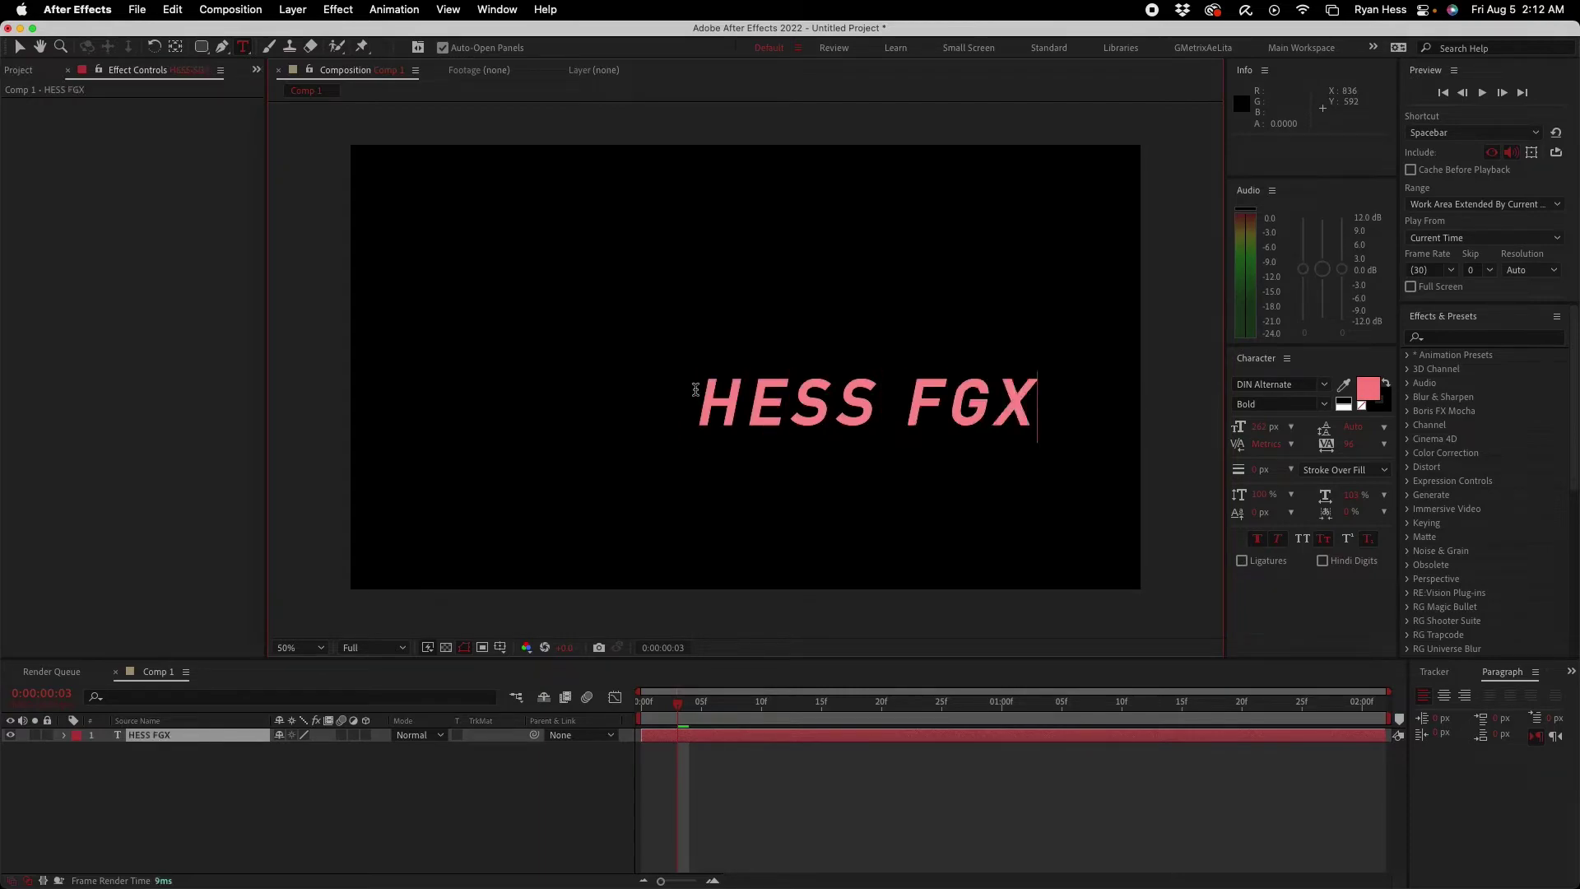
{"action": "key", "text": "BackSpace"}
{"action": "key", "text": "BackSpace"}
{"action": "type", "text": "X"}
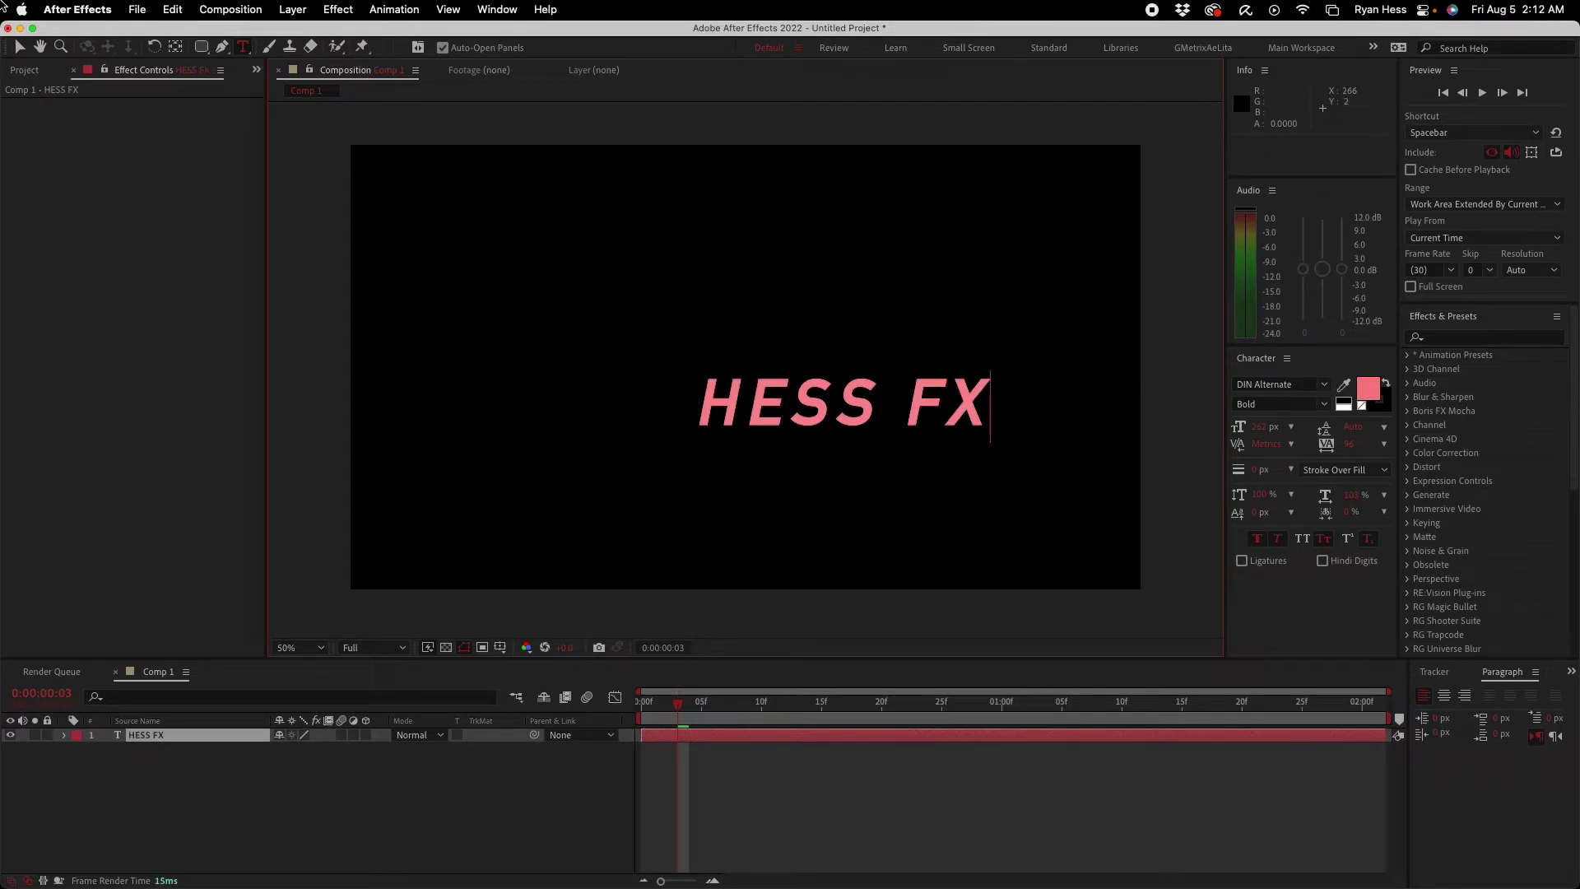
{"action": "left_click", "coordinate": [20, 47]}
Step: Try the alignment options on the HESS FX layer, finishing with it centred horizontally and vertically in the composition
{"action": "left_click", "coordinate": [1422, 675]}
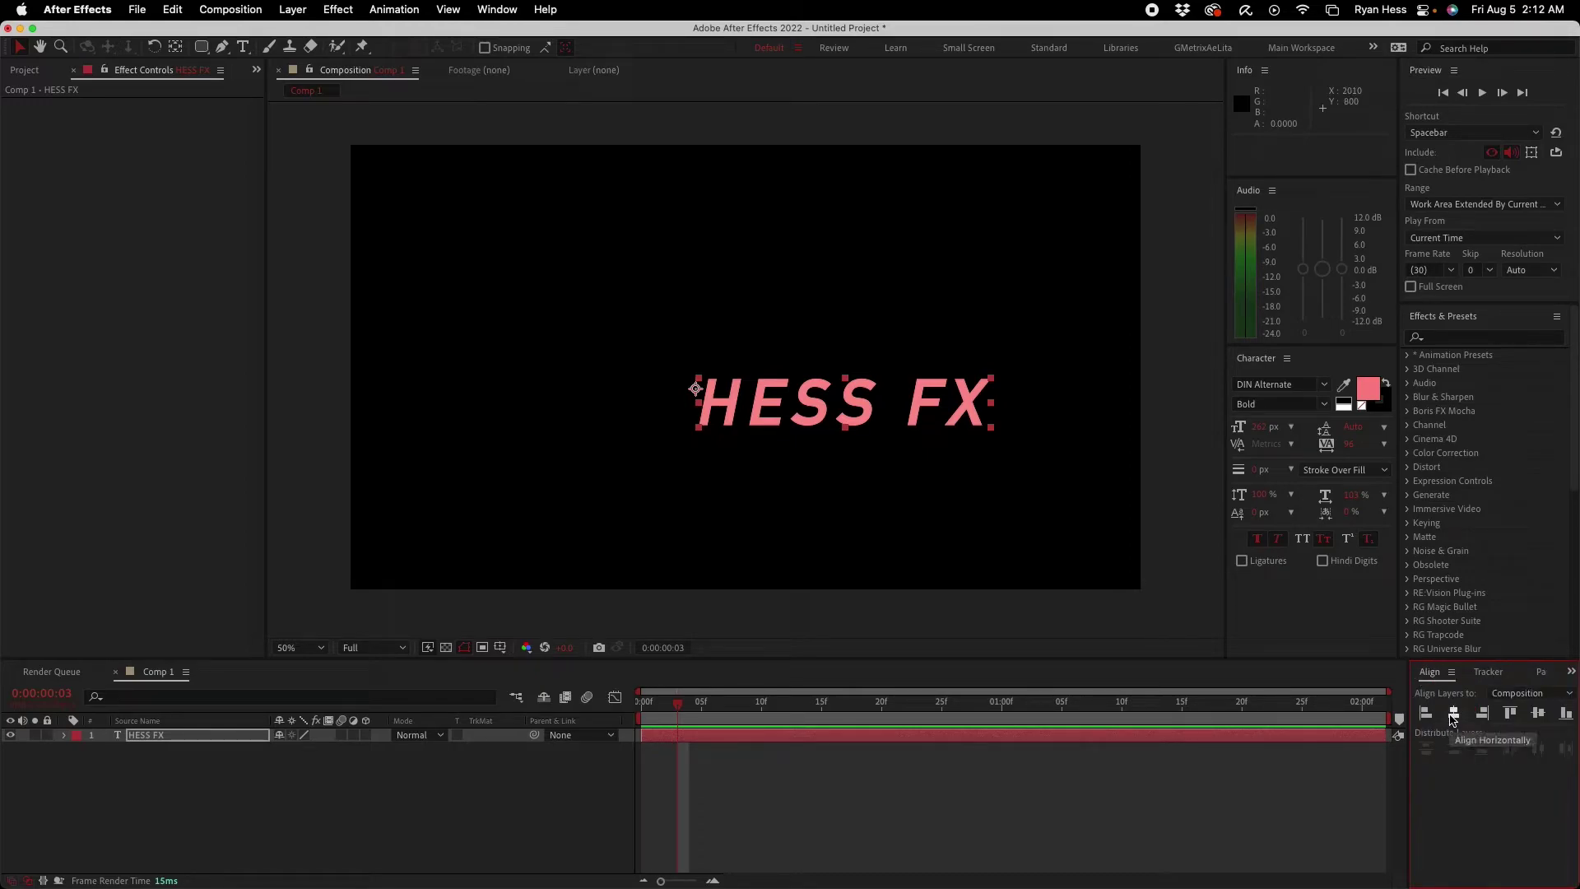
{"action": "left_click", "coordinate": [1426, 712]}
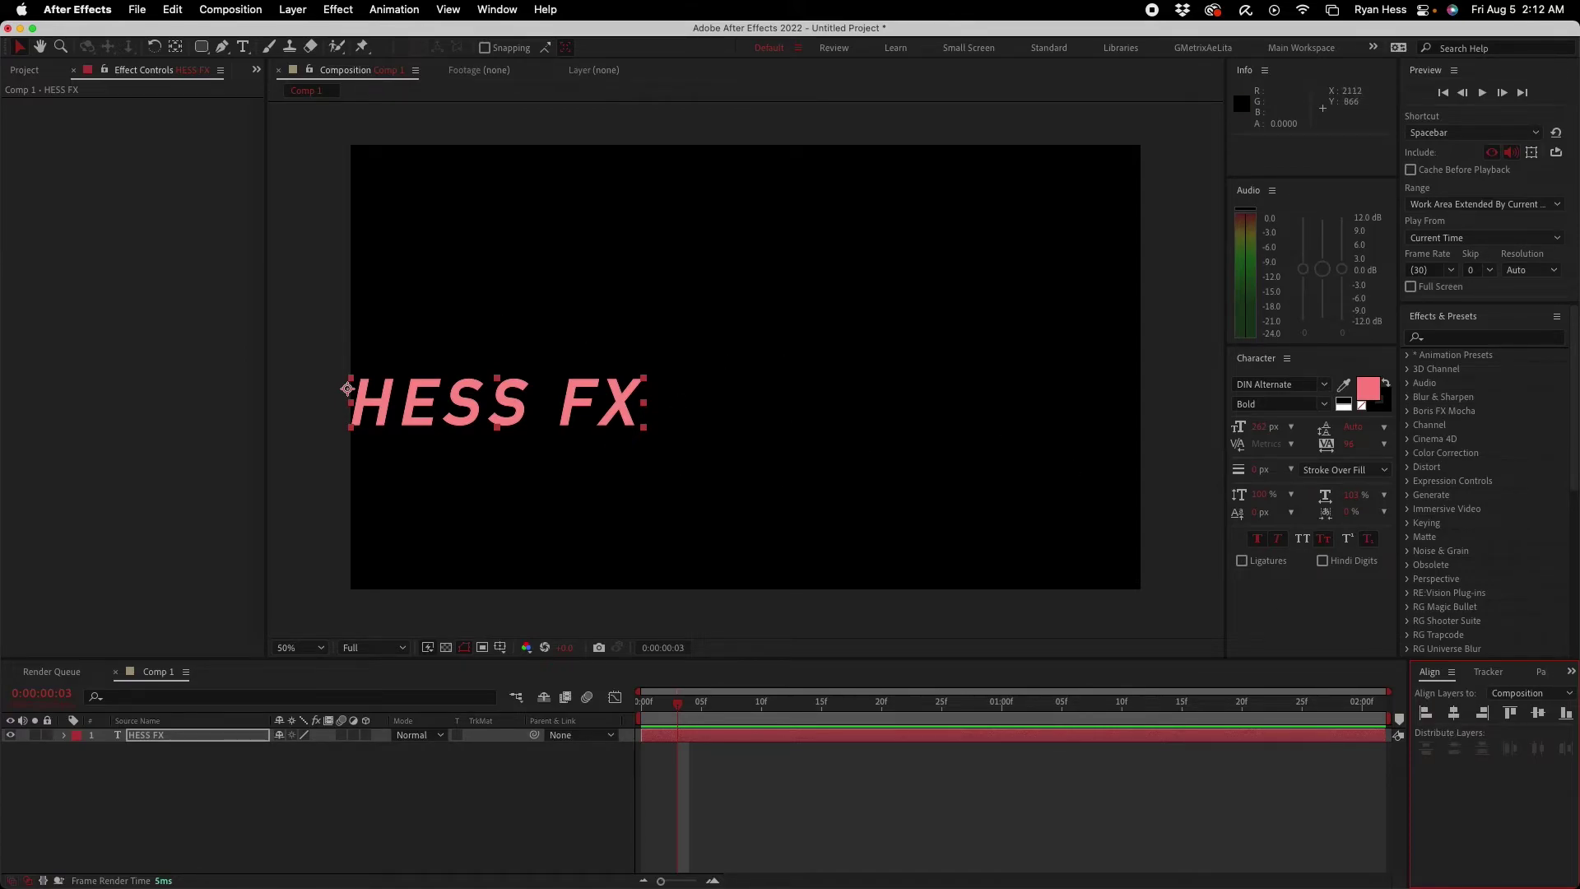
{"action": "left_click", "coordinate": [1454, 712]}
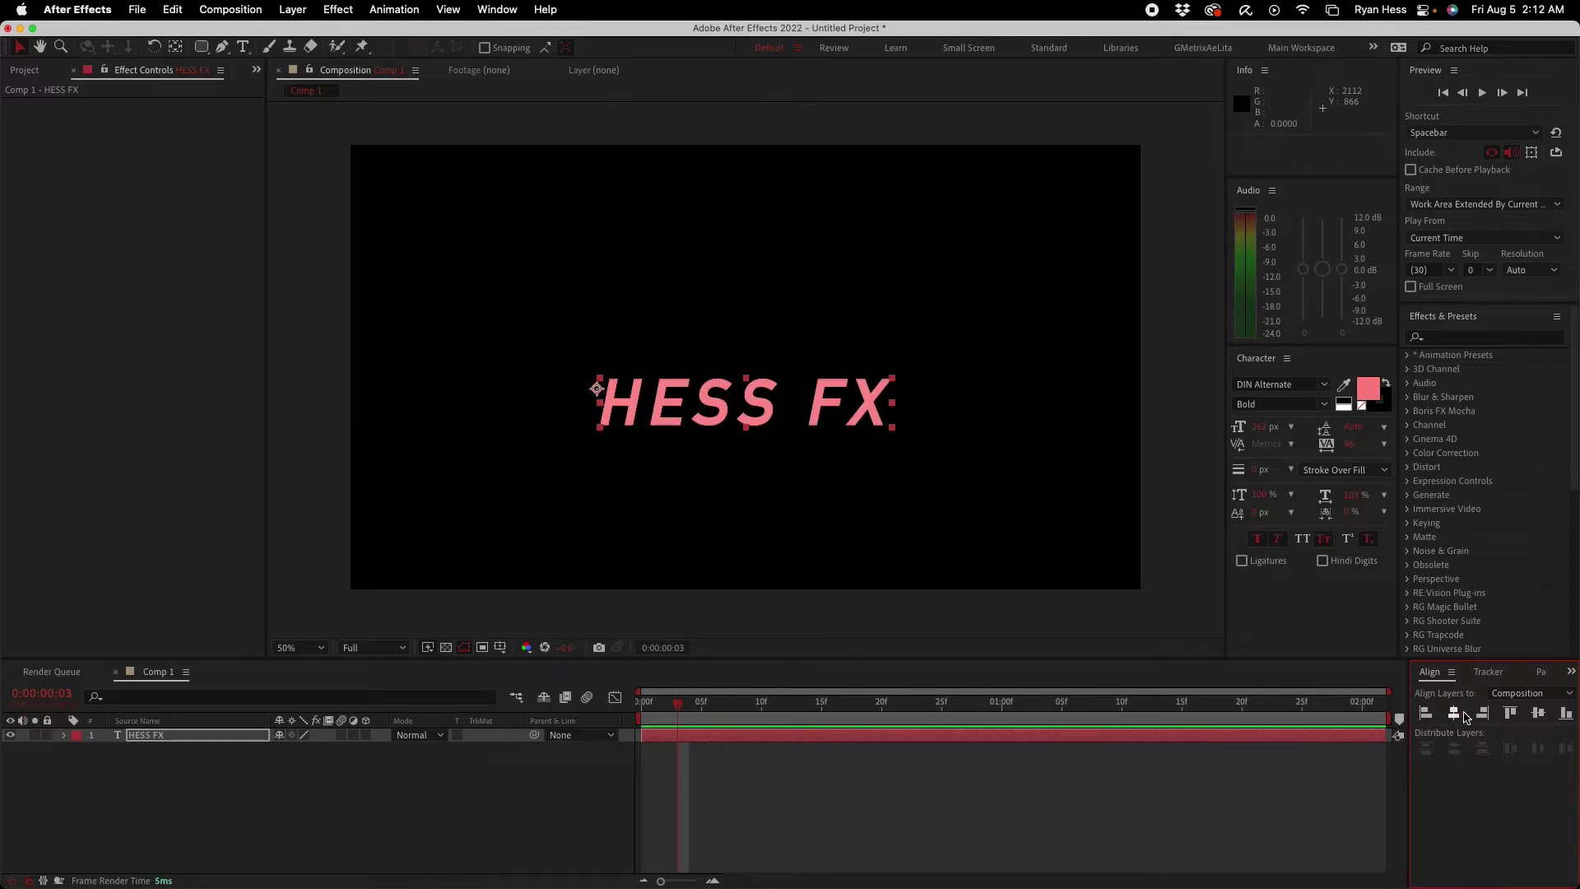
{"action": "left_click", "coordinate": [1482, 713]}
{"action": "left_click", "coordinate": [1510, 713]}
{"action": "left_click", "coordinate": [1566, 713]}
{"action": "left_click", "coordinate": [1538, 712]}
{"action": "left_click", "coordinate": [1455, 713]}
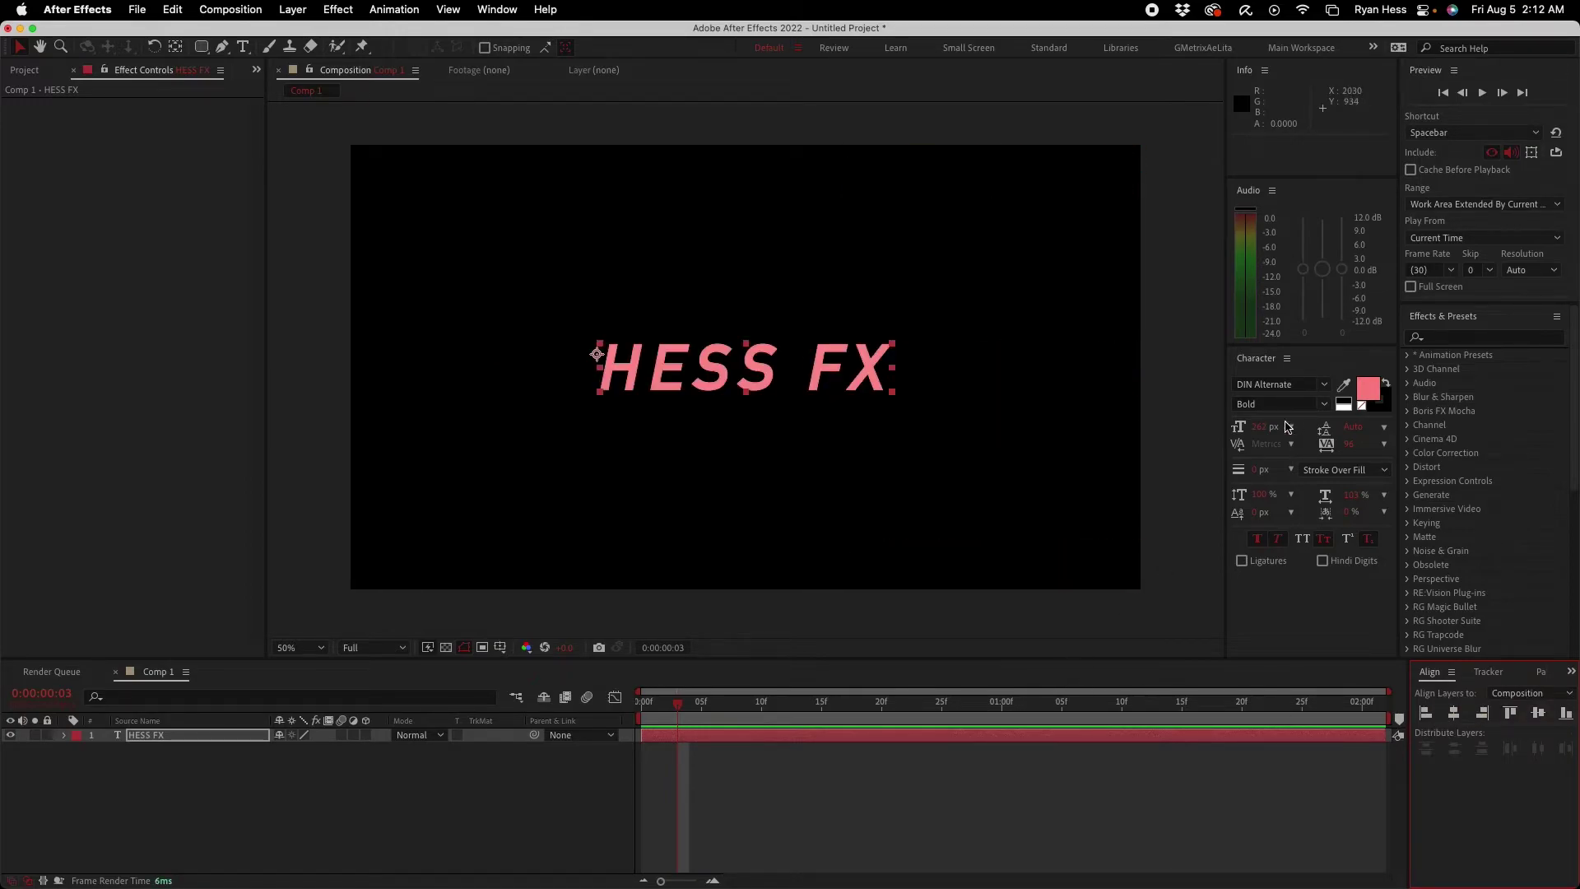
Step: Change the font of the HESS FX text to Base 02
{"action": "left_click", "coordinate": [1324, 385]}
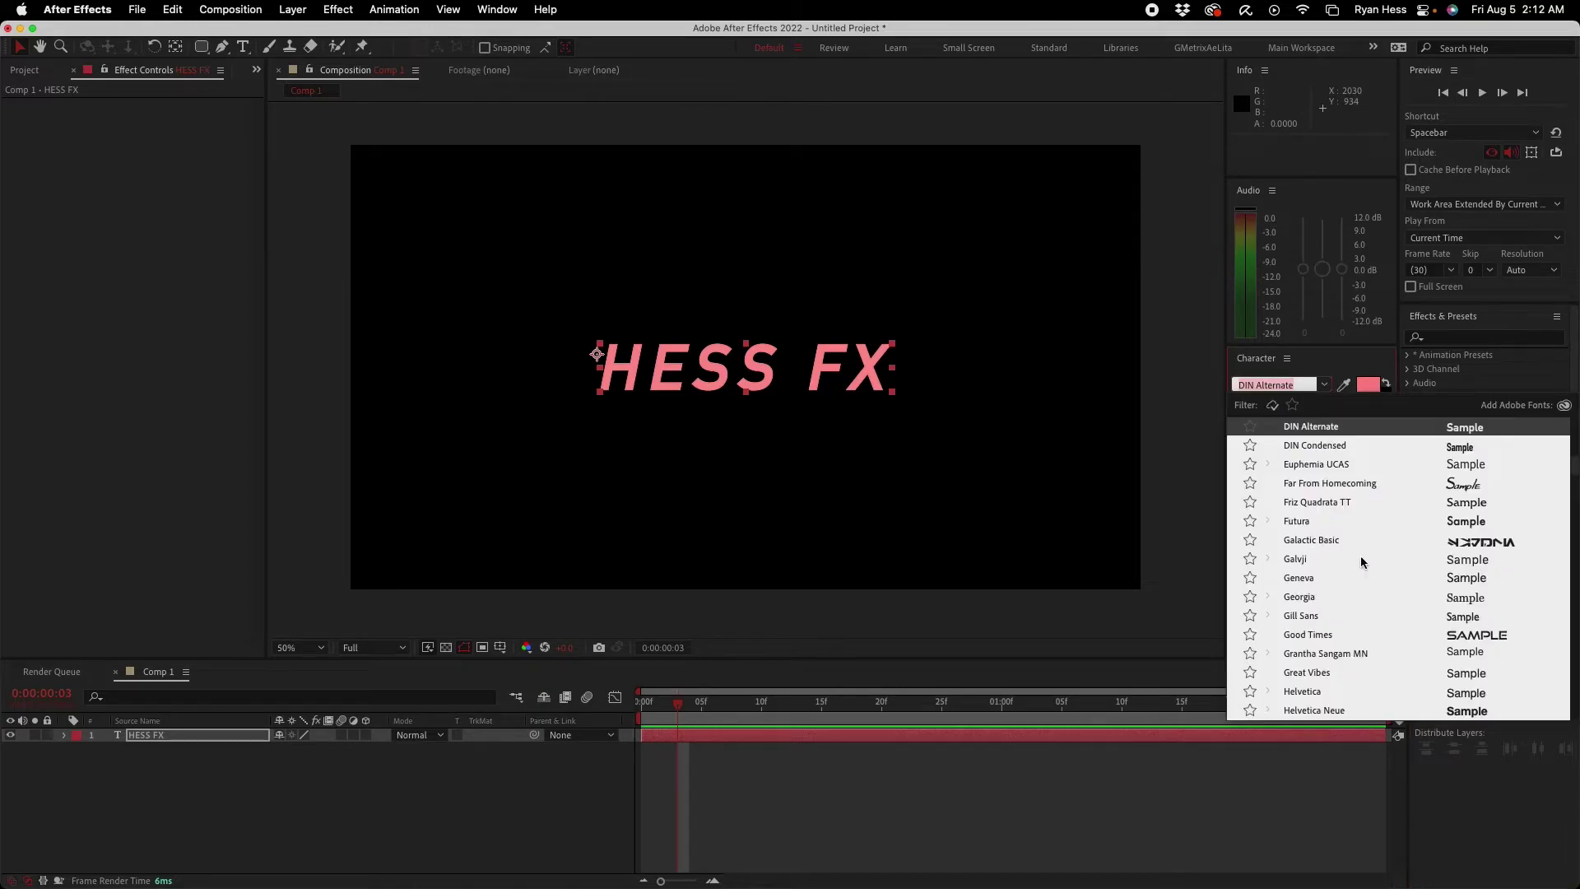
{"action": "scroll", "coordinate": [1362, 562], "scroll_direction": "down", "scroll_amount": 5}
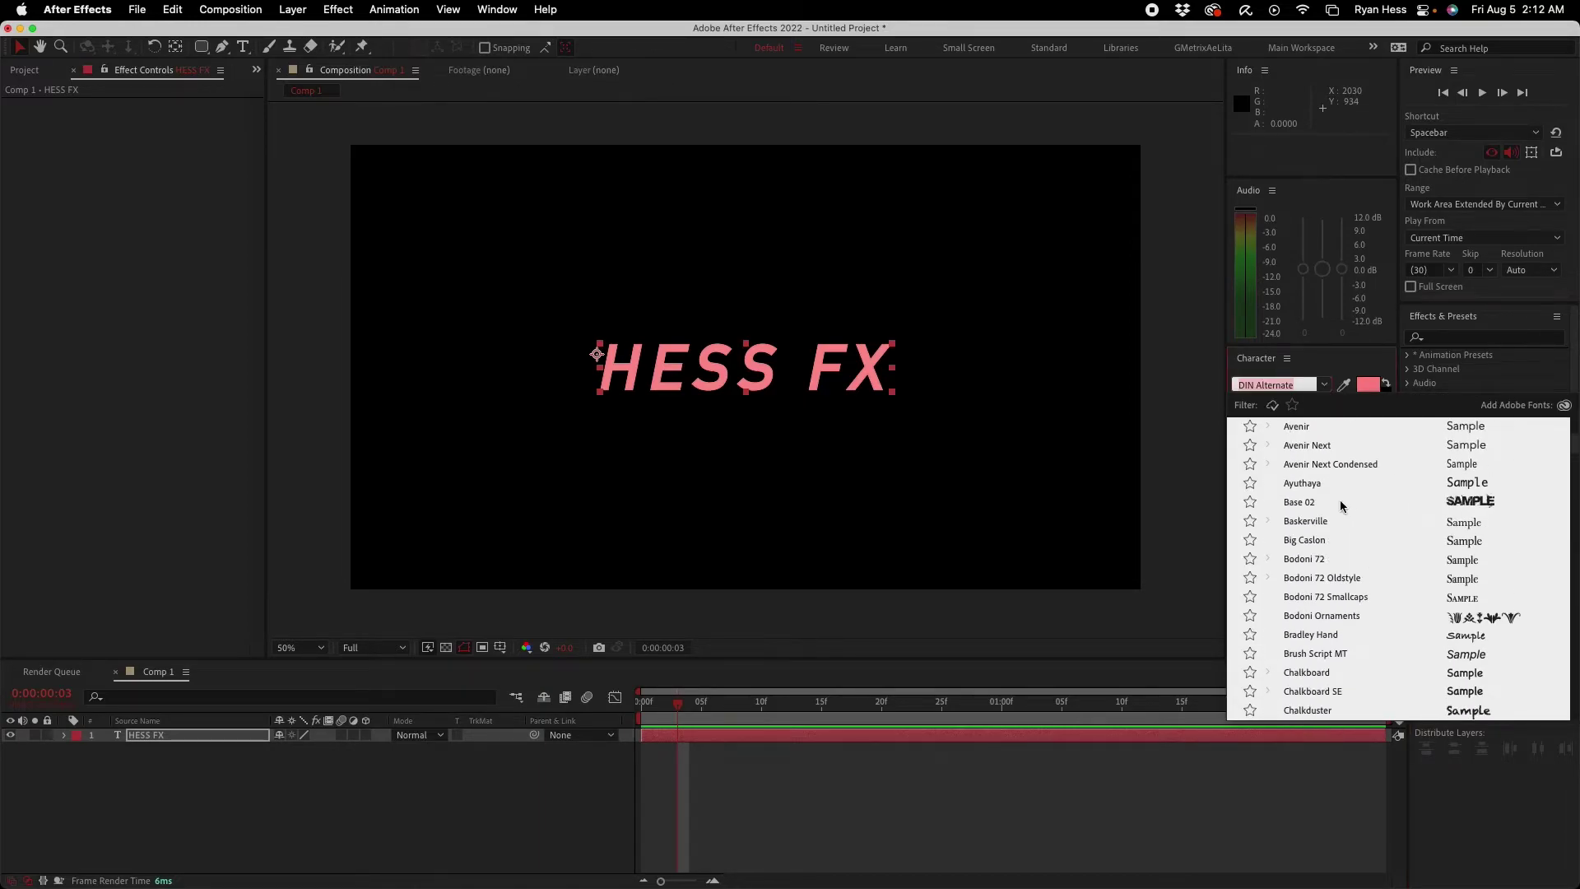
{"action": "left_click", "coordinate": [1343, 505]}
Step: Recolour the fill of the HESS FX text to a saturated magenta pink
{"action": "left_click", "coordinate": [1367, 390]}
{"action": "left_click_drag", "start_coordinate": [527, 247], "coordinate": [581, 341]}
{"action": "left_click_drag", "start_coordinate": [648, 436], "coordinate": [627, 236]}
{"action": "left_click_drag", "start_coordinate": [648, 323], "coordinate": [648, 249]}
{"action": "left_click", "coordinate": [766, 236]}
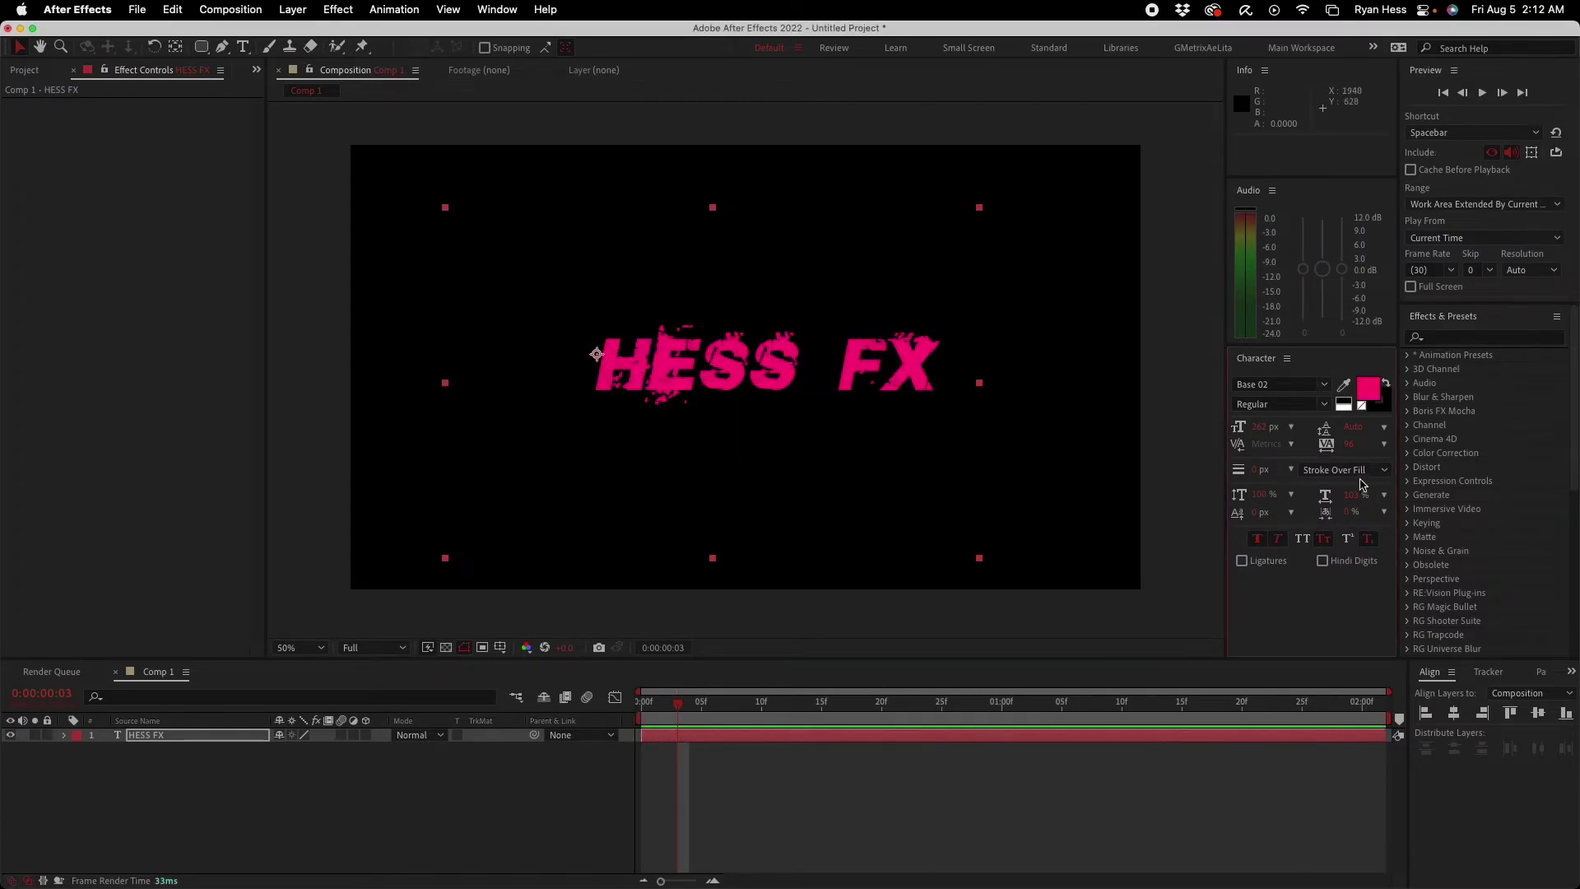
Step: Widen the text's tracking and horizontal scale, and turn off Faux Bold, Faux Italic, Small Caps and Subscript
{"action": "left_click_drag", "start_coordinate": [1348, 443], "coordinate": [1564, 444]}
{"action": "left_click_drag", "start_coordinate": [1346, 495], "coordinate": [1399, 495]}
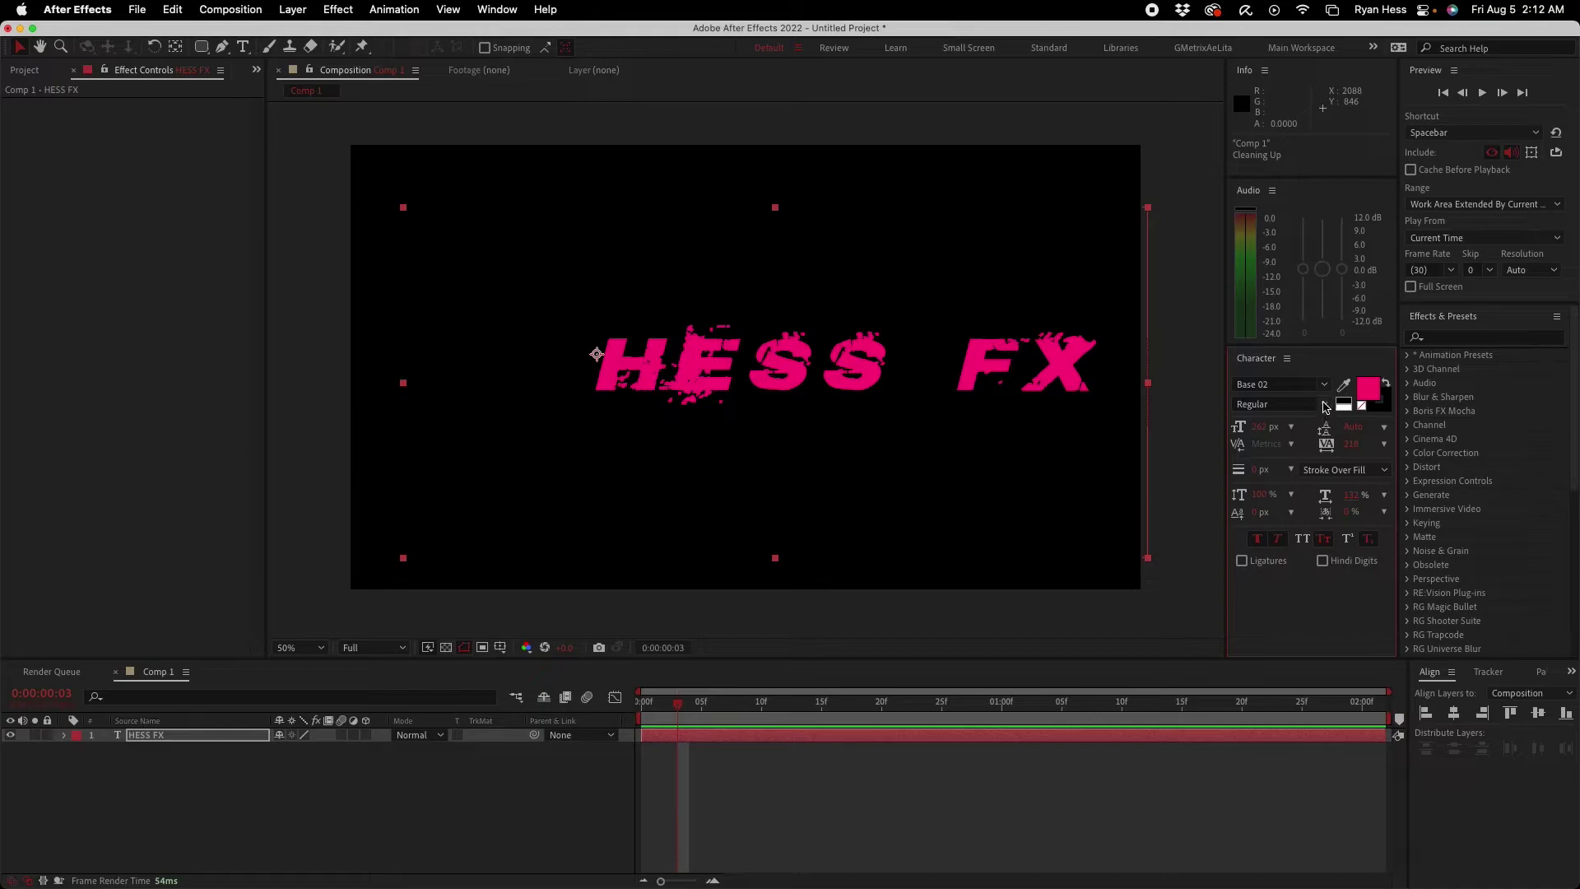
{"action": "left_click", "coordinate": [1278, 538]}
{"action": "left_click", "coordinate": [1257, 539]}
{"action": "left_click", "coordinate": [1324, 538]}
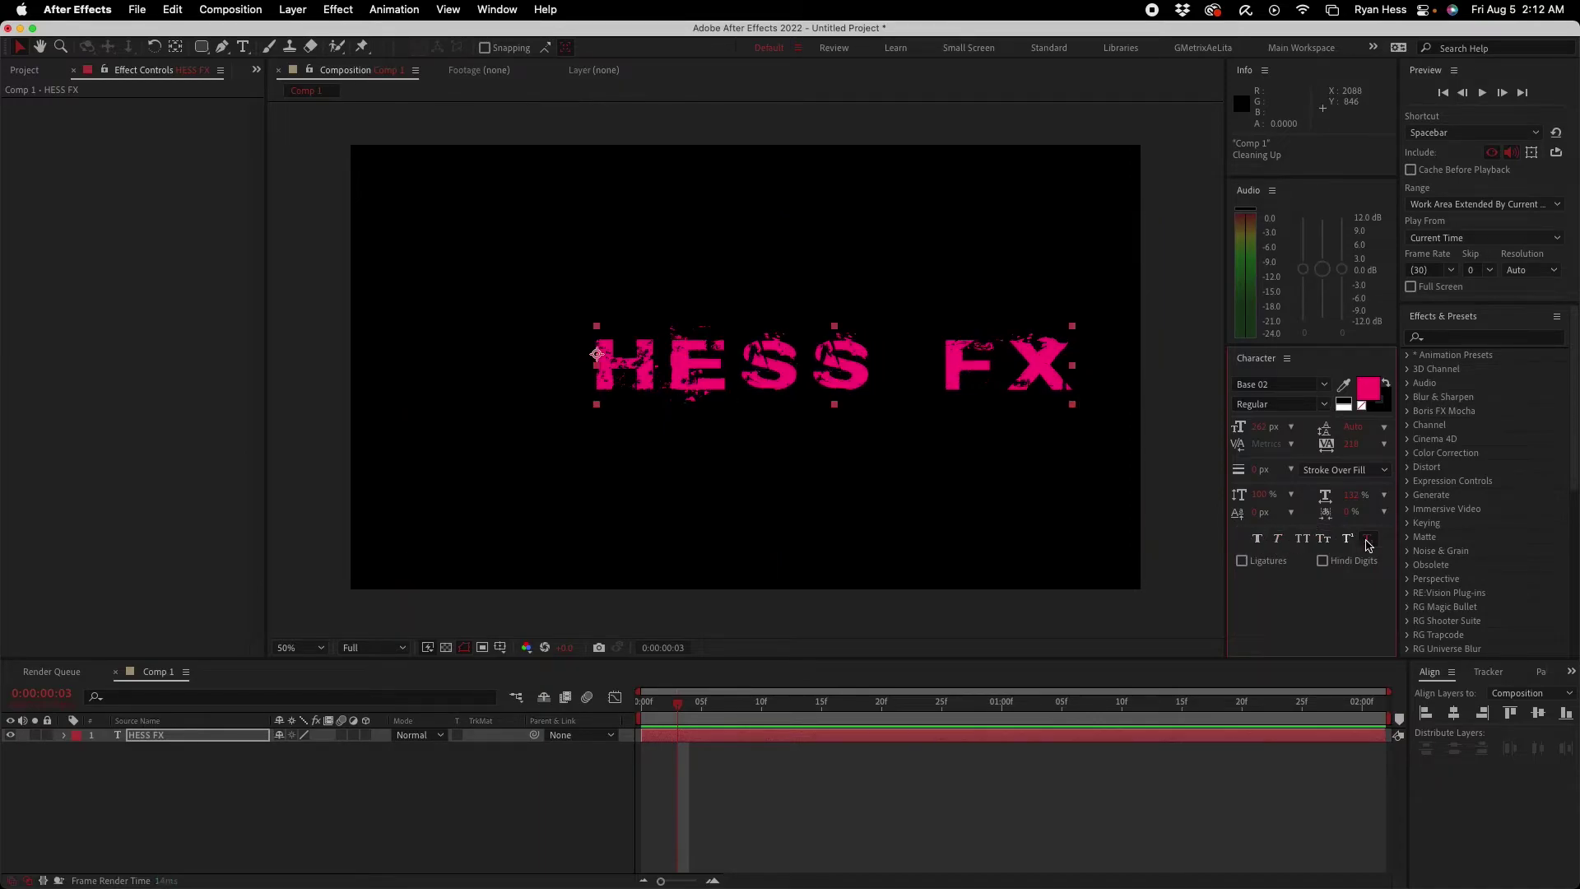
{"action": "left_click", "coordinate": [1367, 538]}
Step: Reduce the font size of HESS FX and move the layer to a position of about 262, 577
{"action": "left_click_drag", "start_coordinate": [1260, 426], "coordinate": [779, 357]}
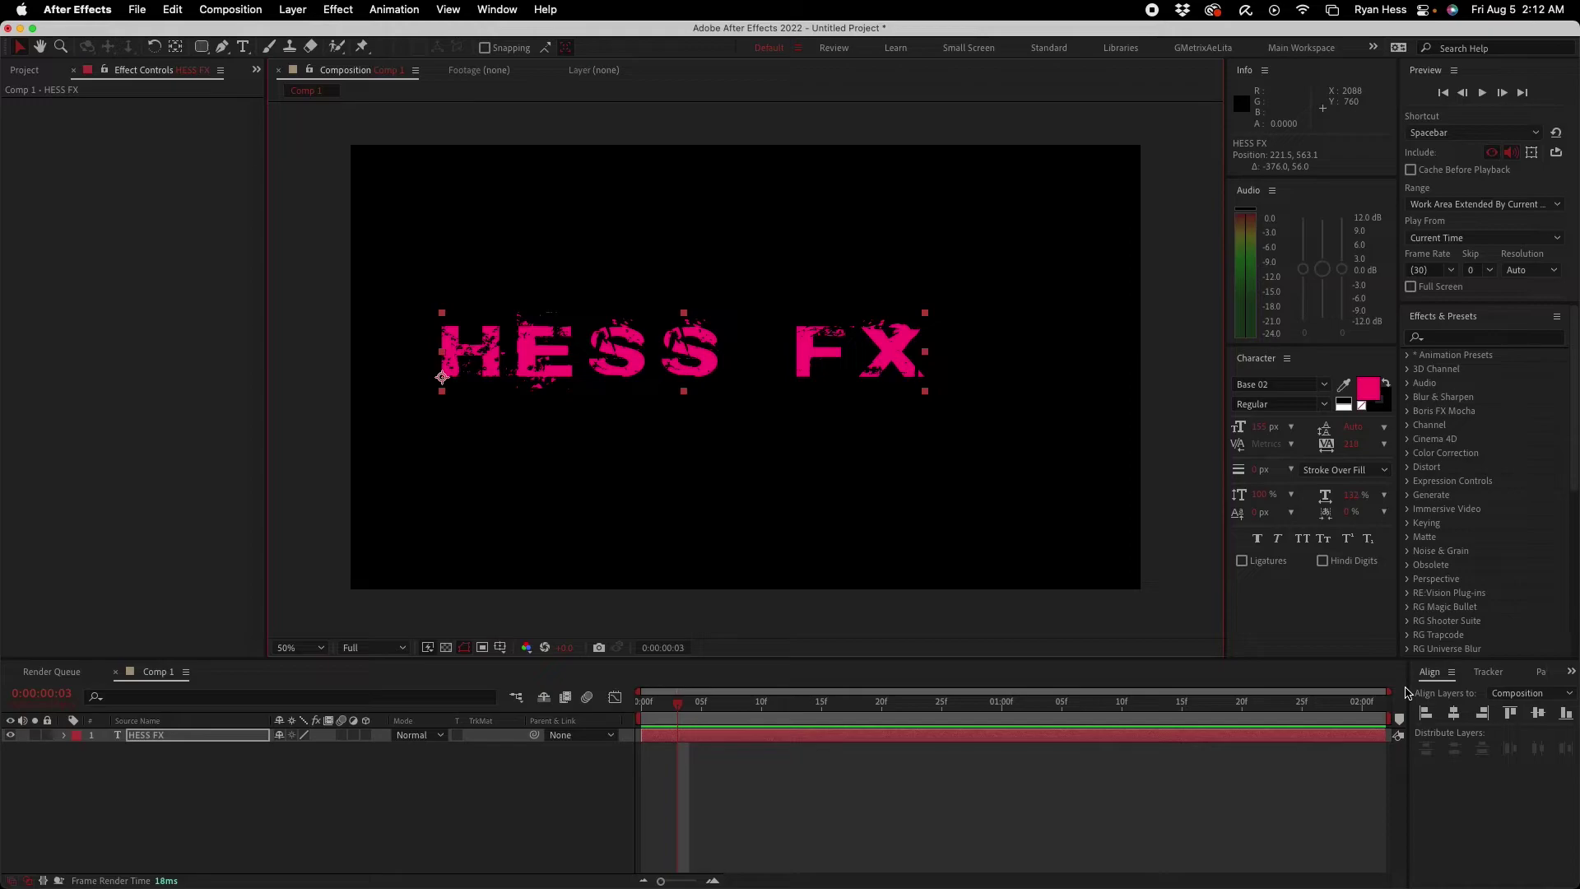
{"action": "left_click", "coordinate": [37, 80]}
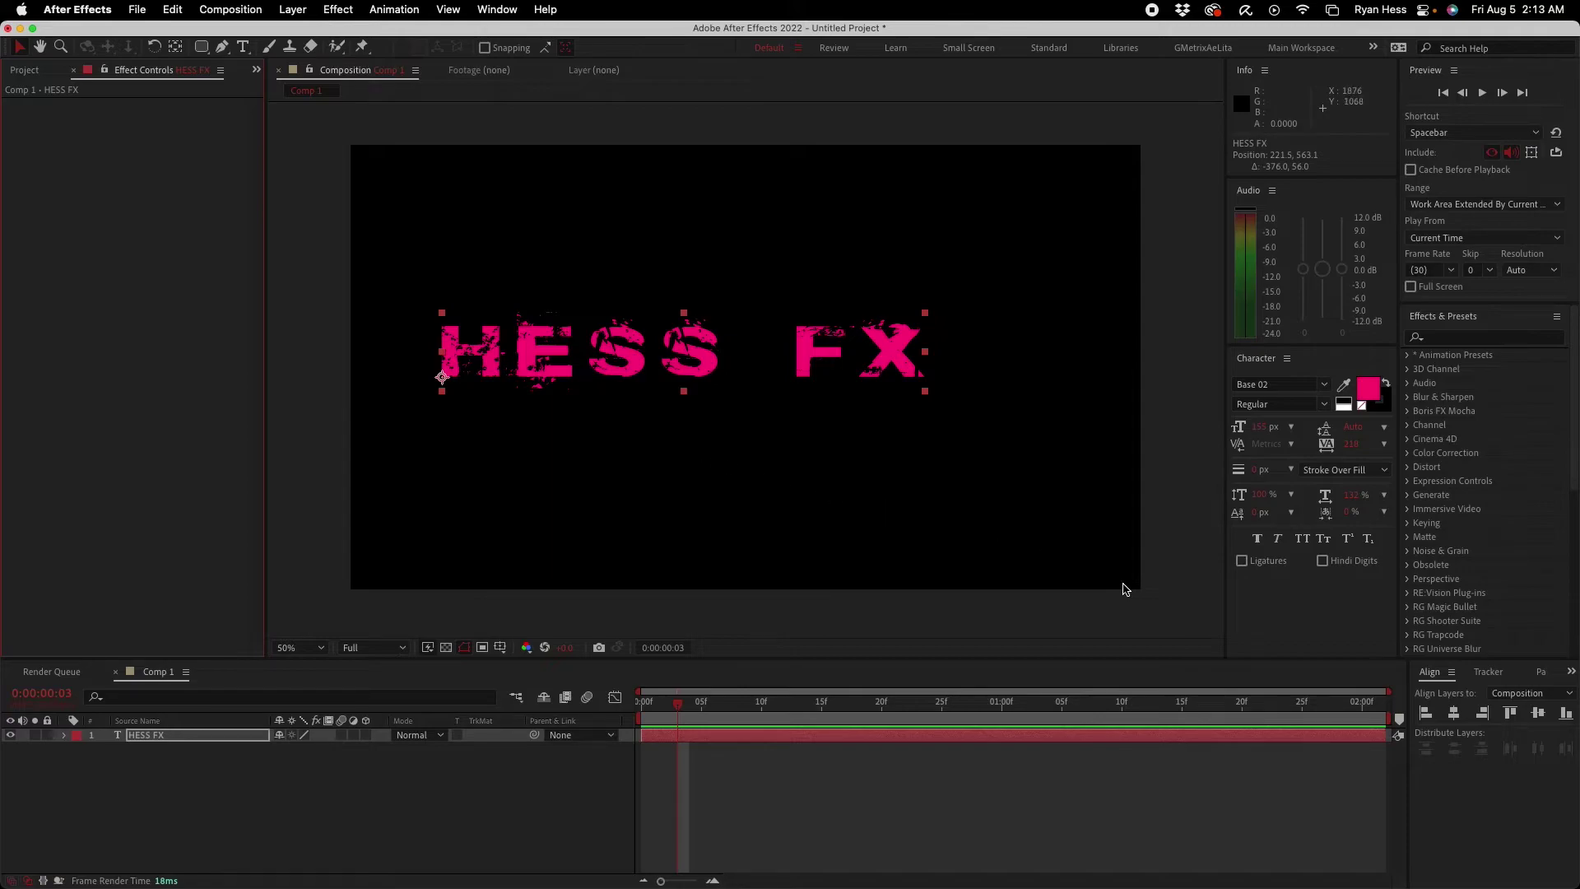
{"action": "mouse_move", "coordinate": [794, 371]}
{"action": "left_mouse_down"}
{"action": "mouse_move", "coordinate": [882, 396]}
{"action": "mouse_move", "coordinate": [822, 375]}
{"action": "left_mouse_up"}
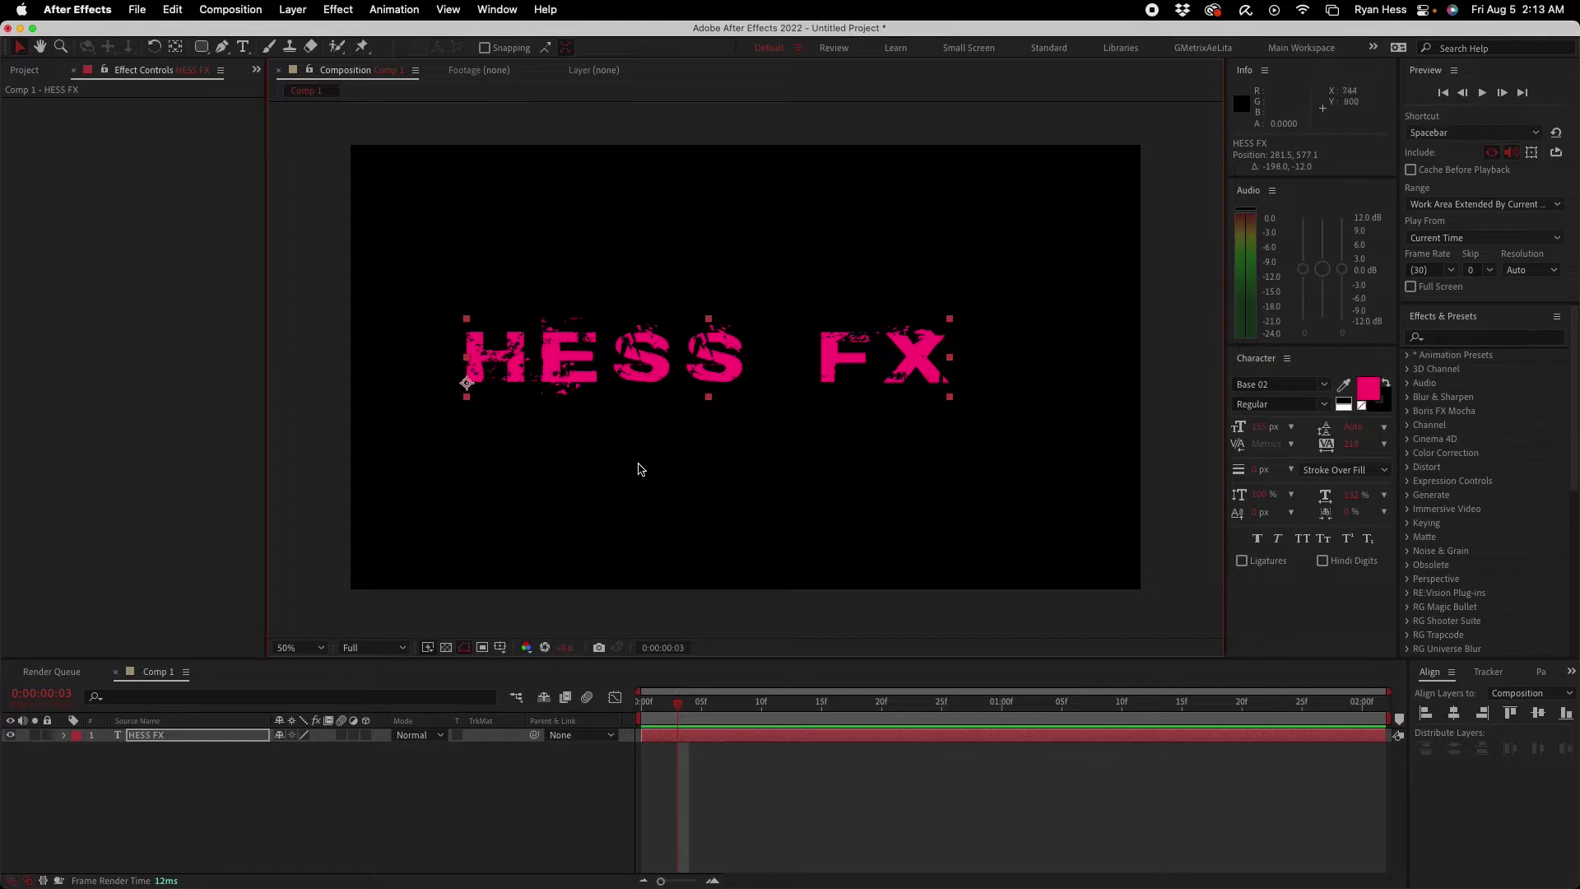
{"action": "left_click", "coordinate": [26, 70]}
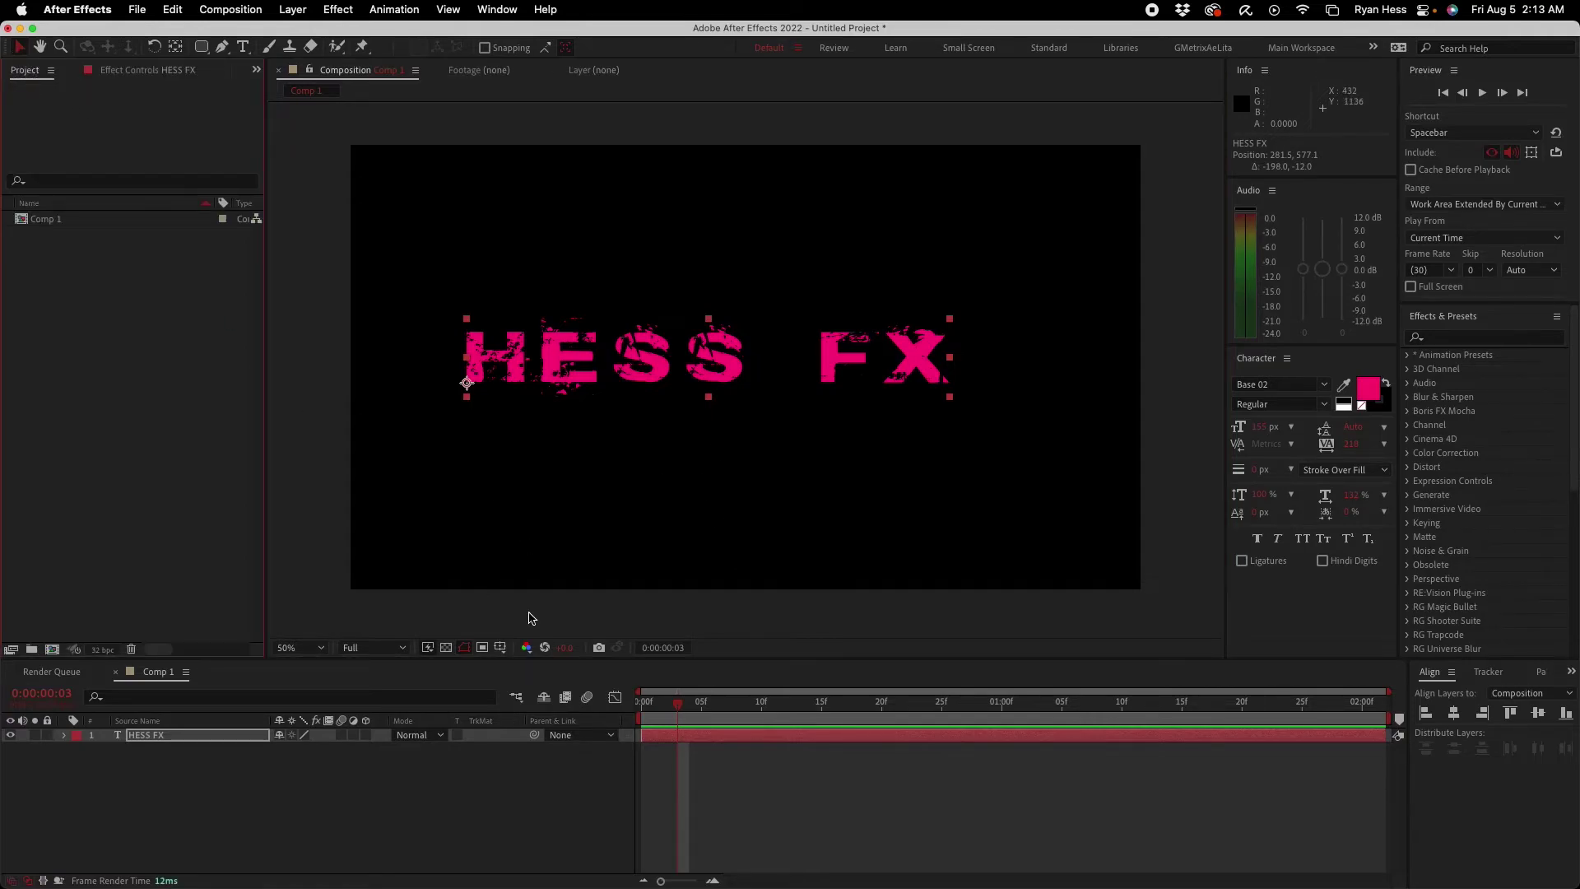
Step: Make the HESS FX layer 3D and adjust its Position values, pushing it back to 116 in Z
{"action": "left_click", "coordinate": [214, 735]}
{"action": "left_click", "coordinate": [366, 734]}
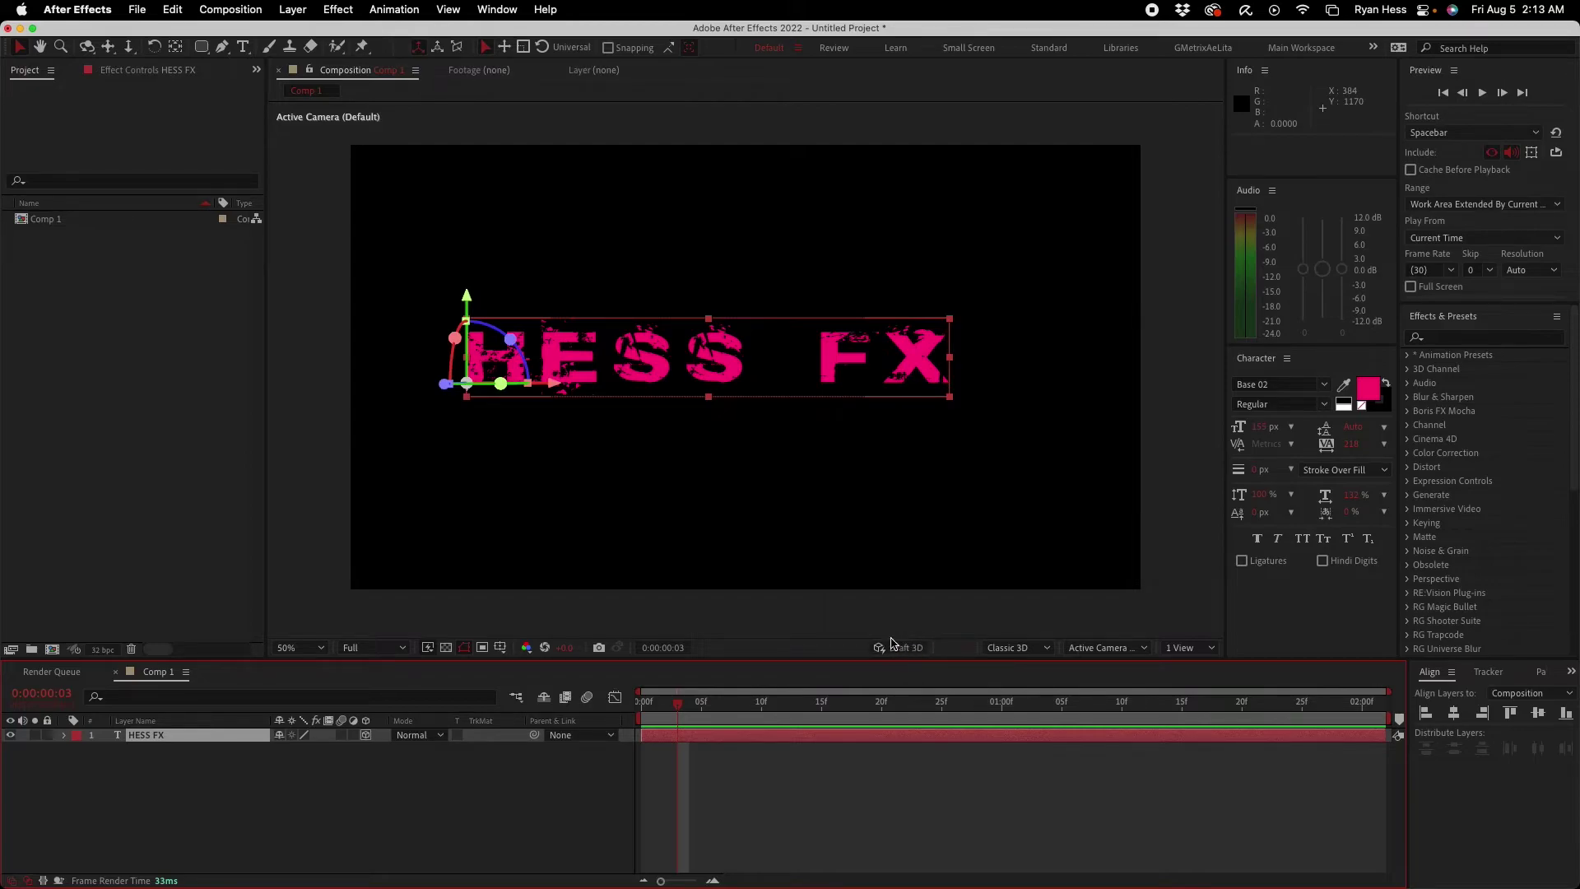
{"action": "key", "text": "p"}
{"action": "left_click_drag", "start_coordinate": [313, 750], "coordinate": [394, 757]}
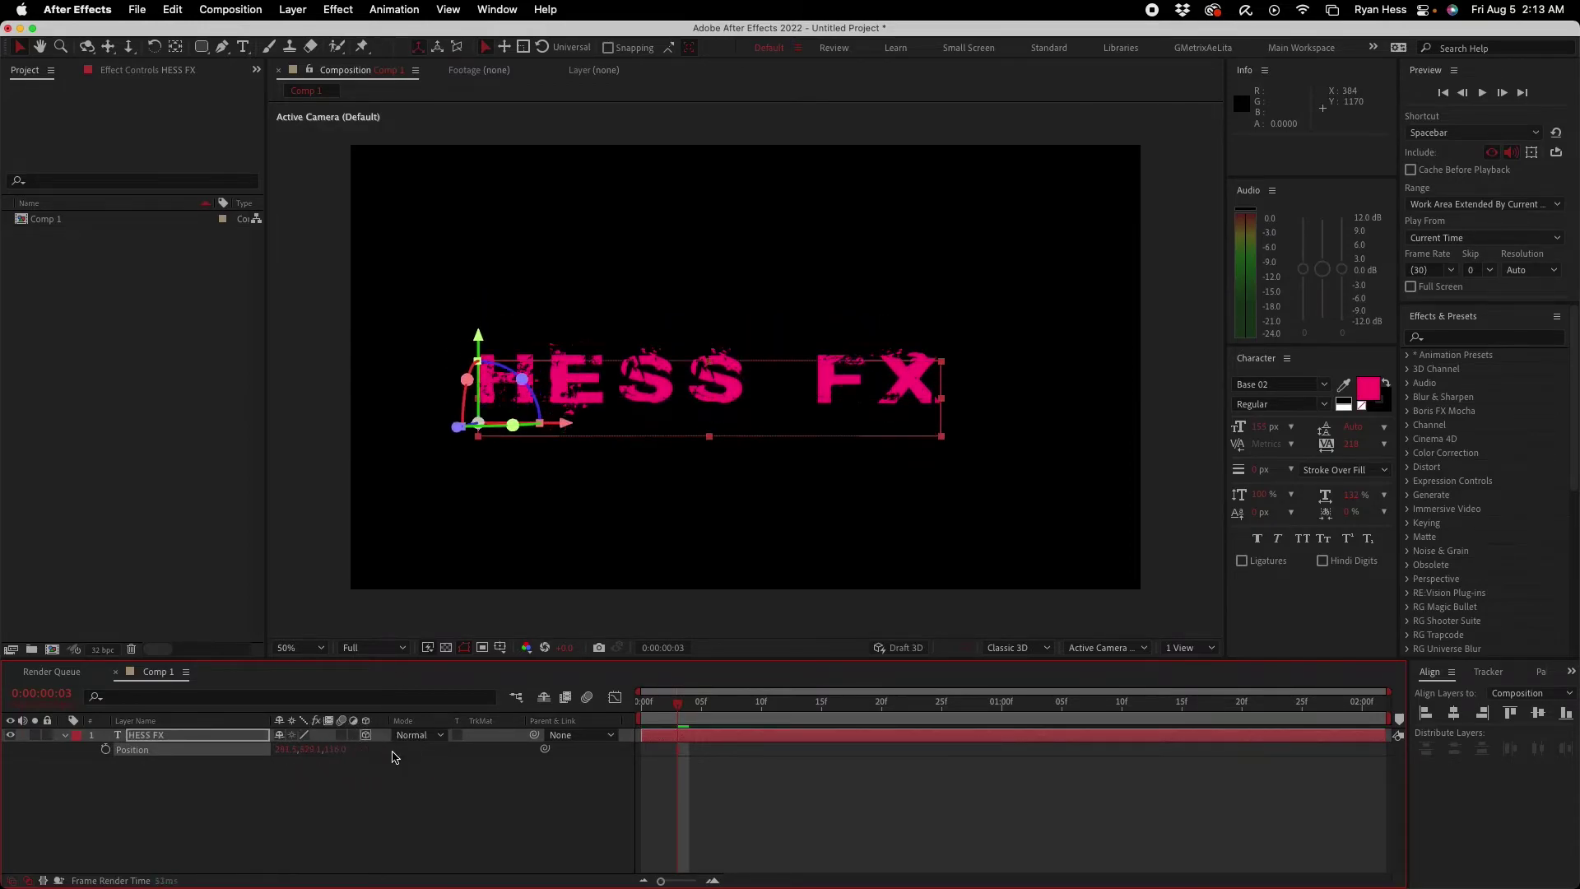
Step: Try rotating the HESS FX layer about its X and Y axes, undo the rotation and collapse the layer's properties
{"action": "key", "text": "r"}
{"action": "mouse_move", "coordinate": [301, 777]}
{"action": "left_mouse_down"}
{"action": "mouse_move", "coordinate": [336, 777]}
{"action": "mouse_move", "coordinate": [307, 758]}
{"action": "mouse_move", "coordinate": [328, 766]}
{"action": "left_mouse_up"}
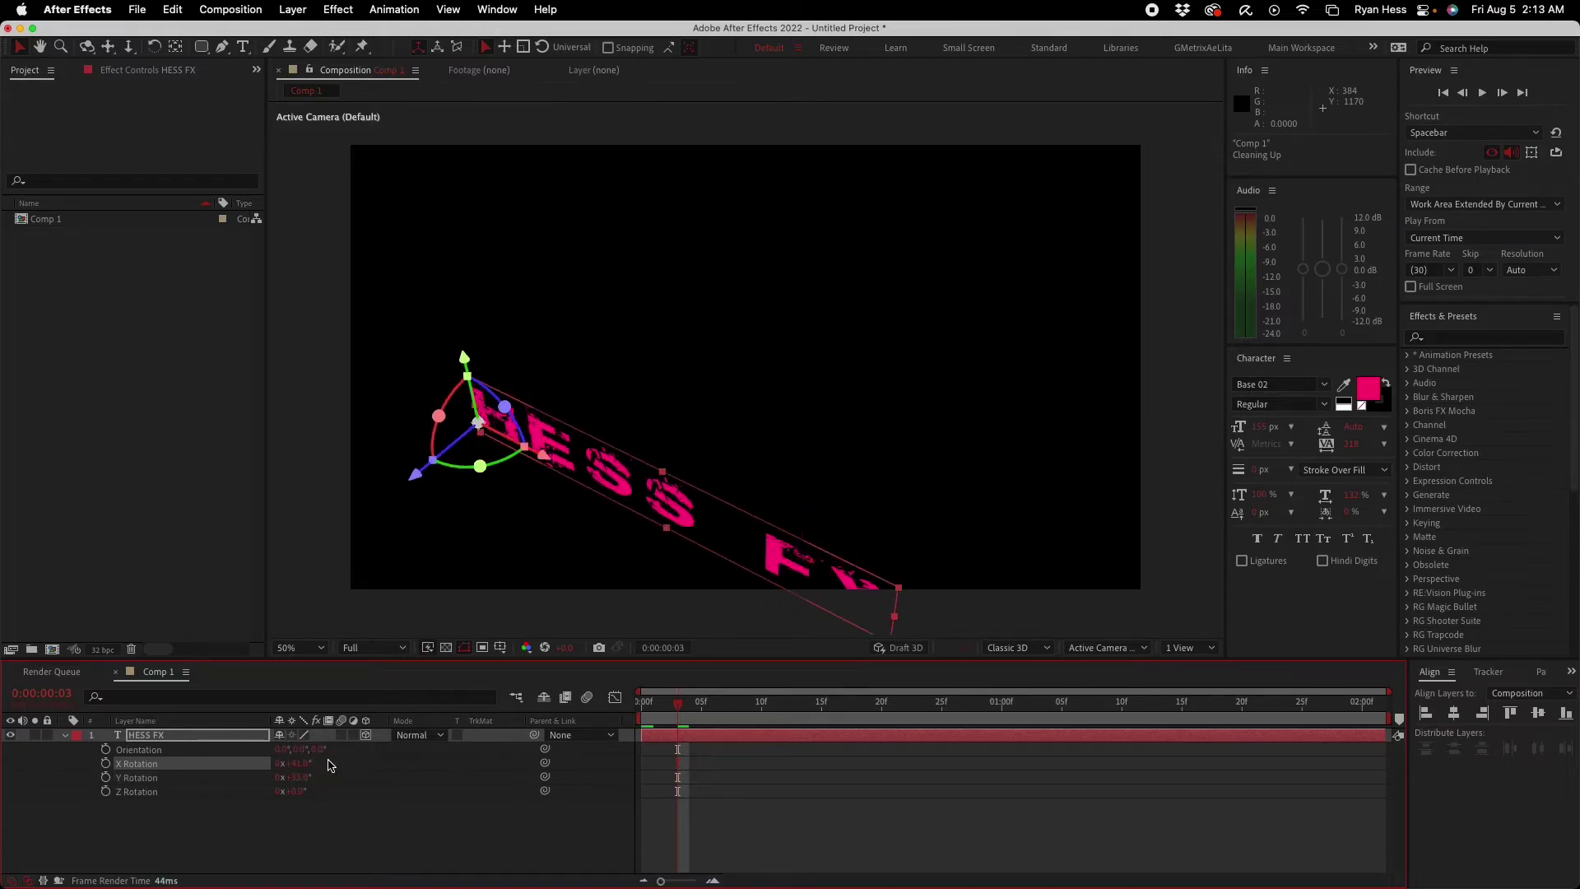
{"action": "key", "text": "super+z"}
{"action": "key", "text": "super+z"}
{"action": "left_click", "coordinate": [66, 736]}
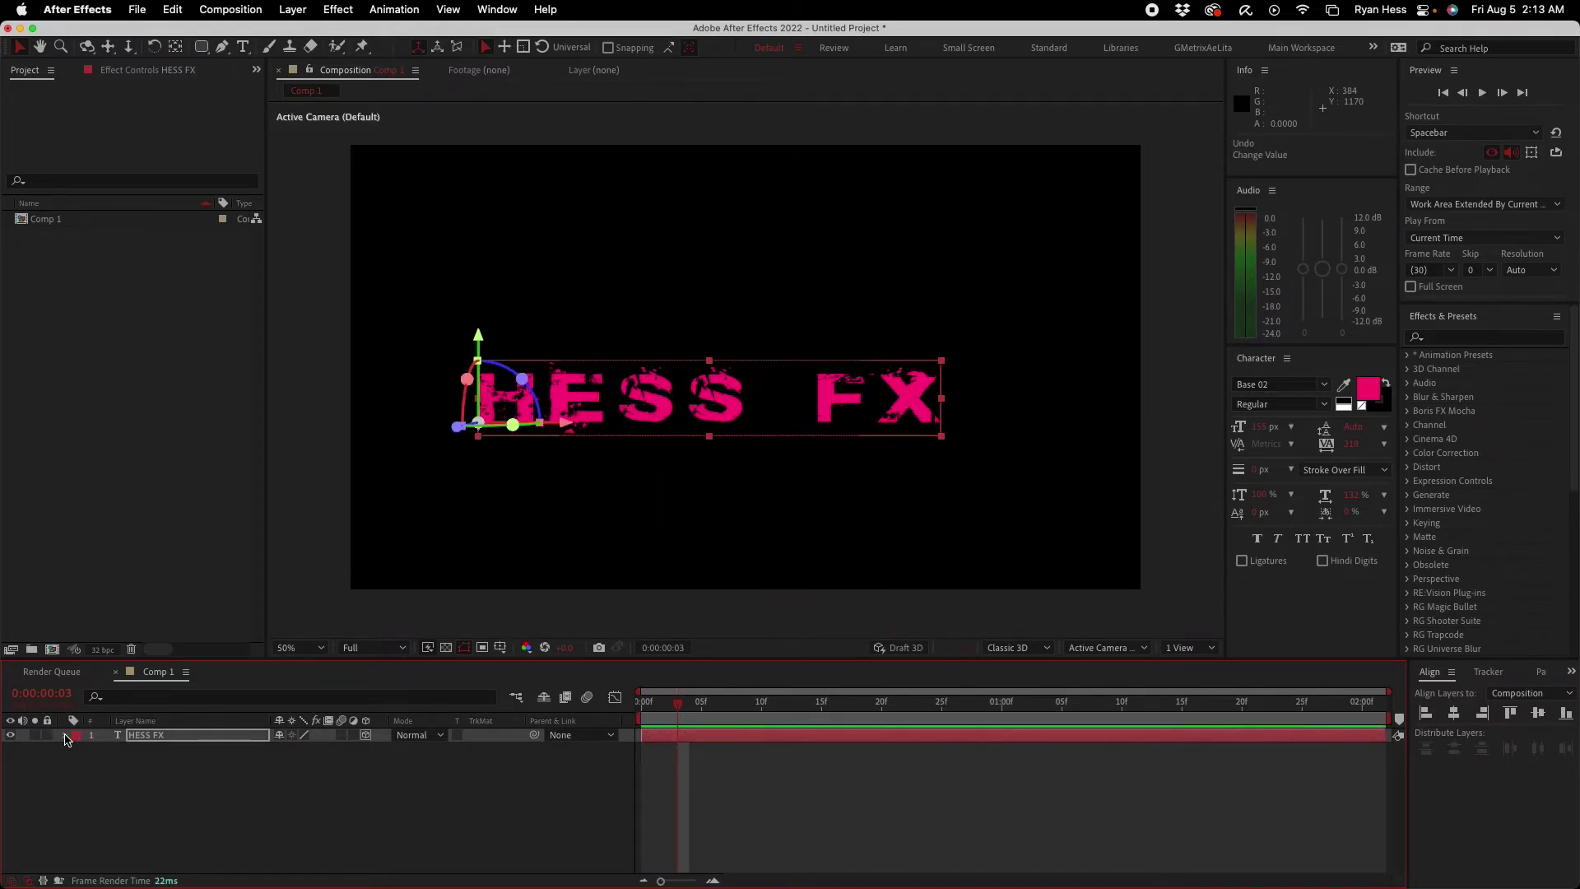
Step: Move the HESS FX text up in the frame to a position of about 304, 554 and select its layer
{"action": "left_click_drag", "start_coordinate": [667, 407], "coordinate": [675, 356]}
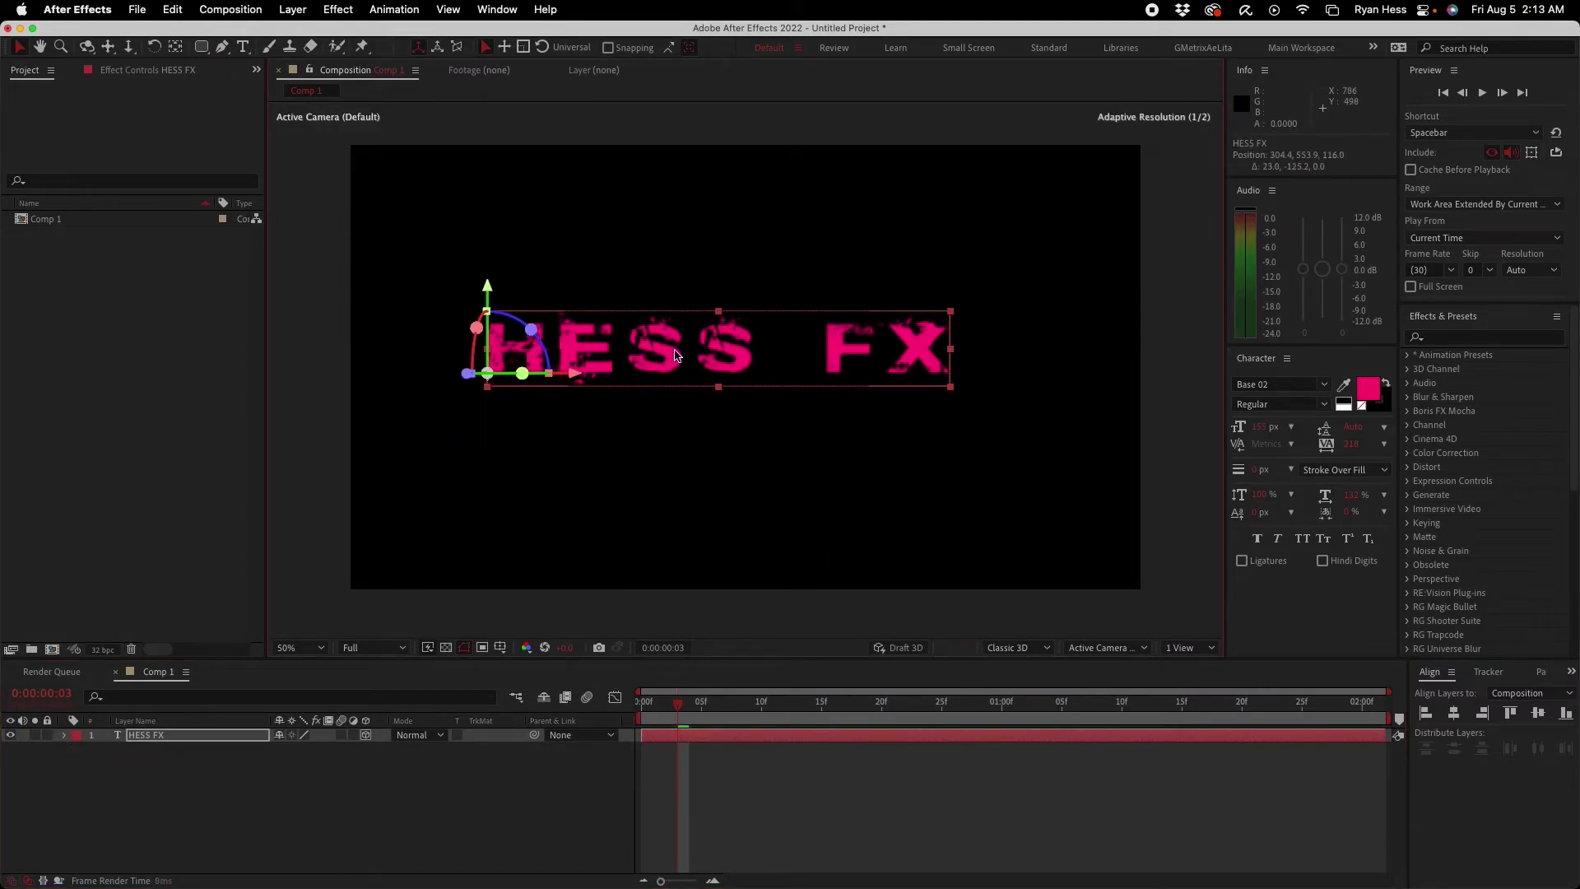
{"action": "left_click", "coordinate": [168, 740]}
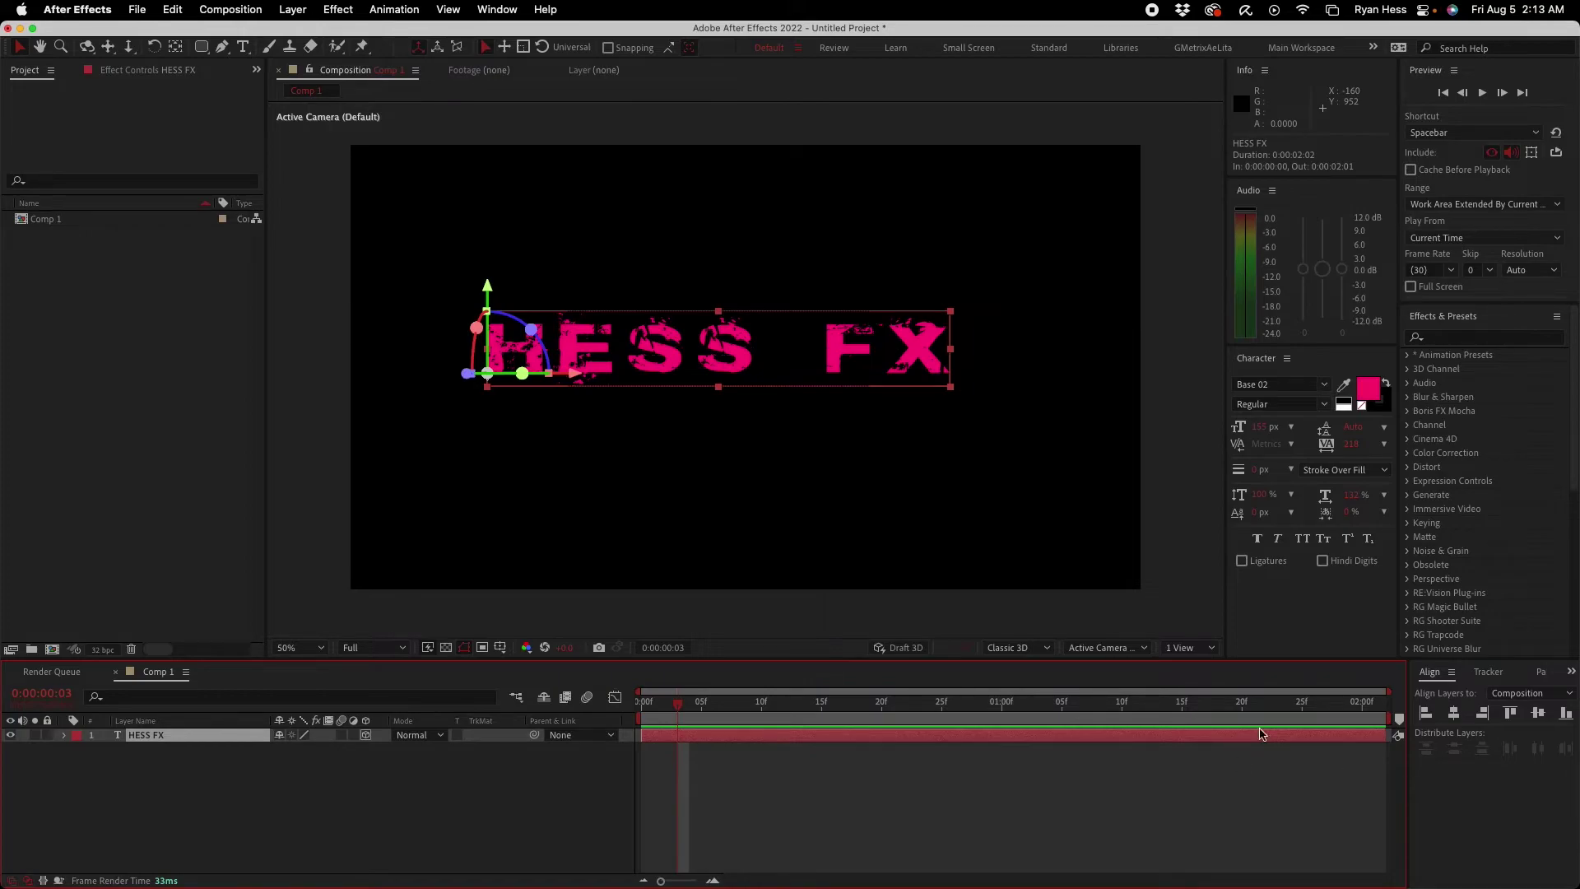
Step: Show the Tracker panel and enlarge its area in both width and height
{"action": "left_click", "coordinate": [1488, 671]}
{"action": "left_click_drag", "start_coordinate": [1409, 677], "coordinate": [1235, 674]}
{"action": "left_click_drag", "start_coordinate": [1335, 661], "coordinate": [1335, 588]}
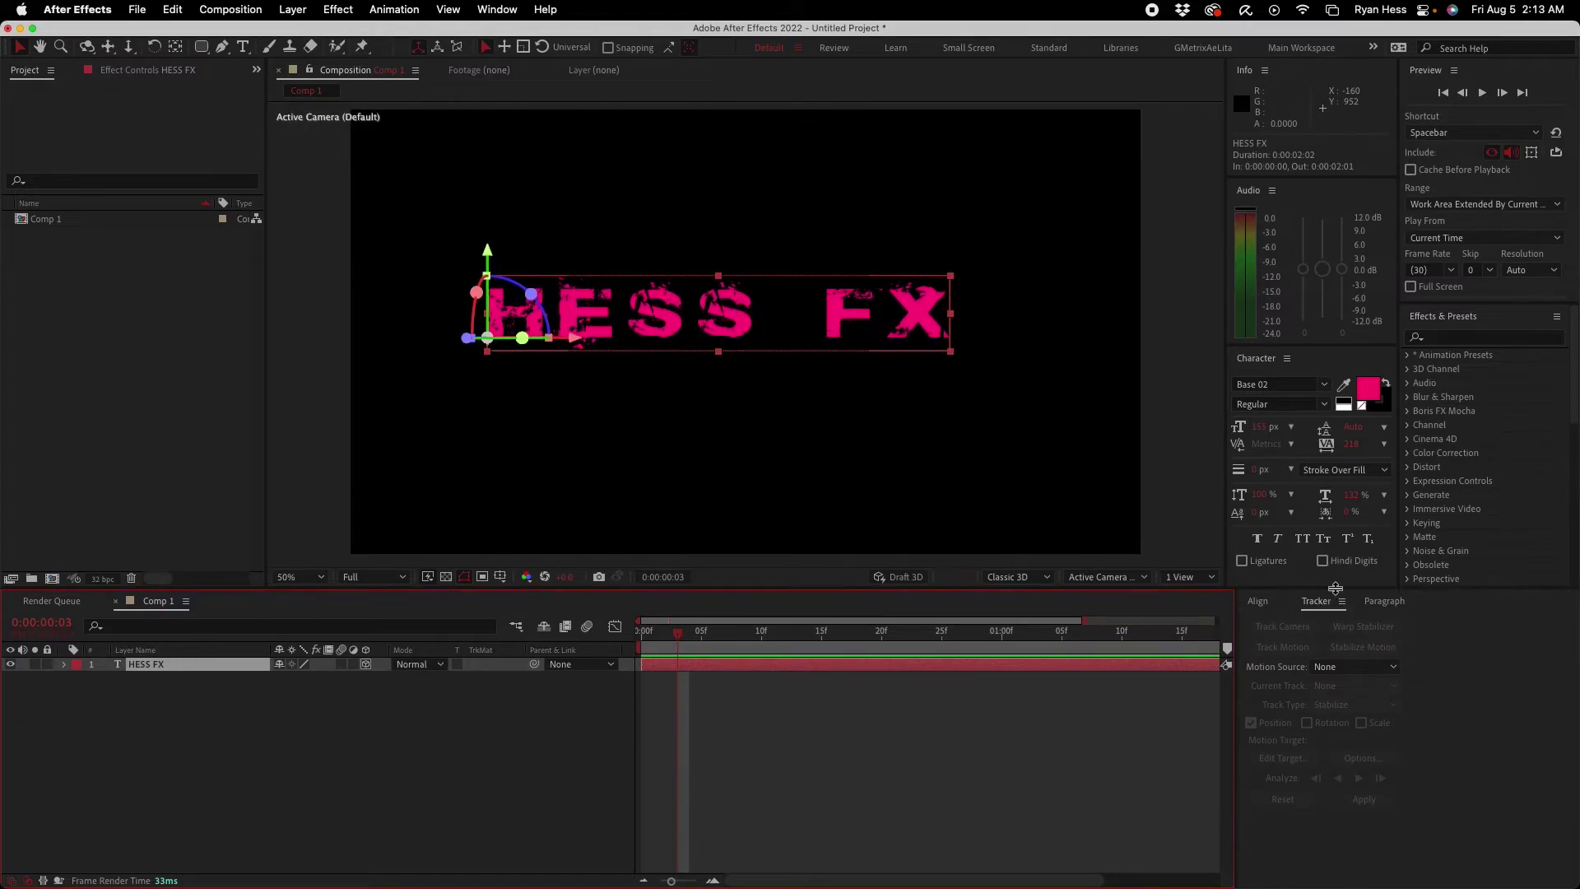
{"action": "left_click", "coordinate": [1481, 630]}
Step: Set the fill colour of the HESS FX text to red, FF0000
{"action": "left_click", "coordinate": [1366, 389]}
{"action": "left_click_drag", "start_coordinate": [648, 239], "coordinate": [650, 224]}
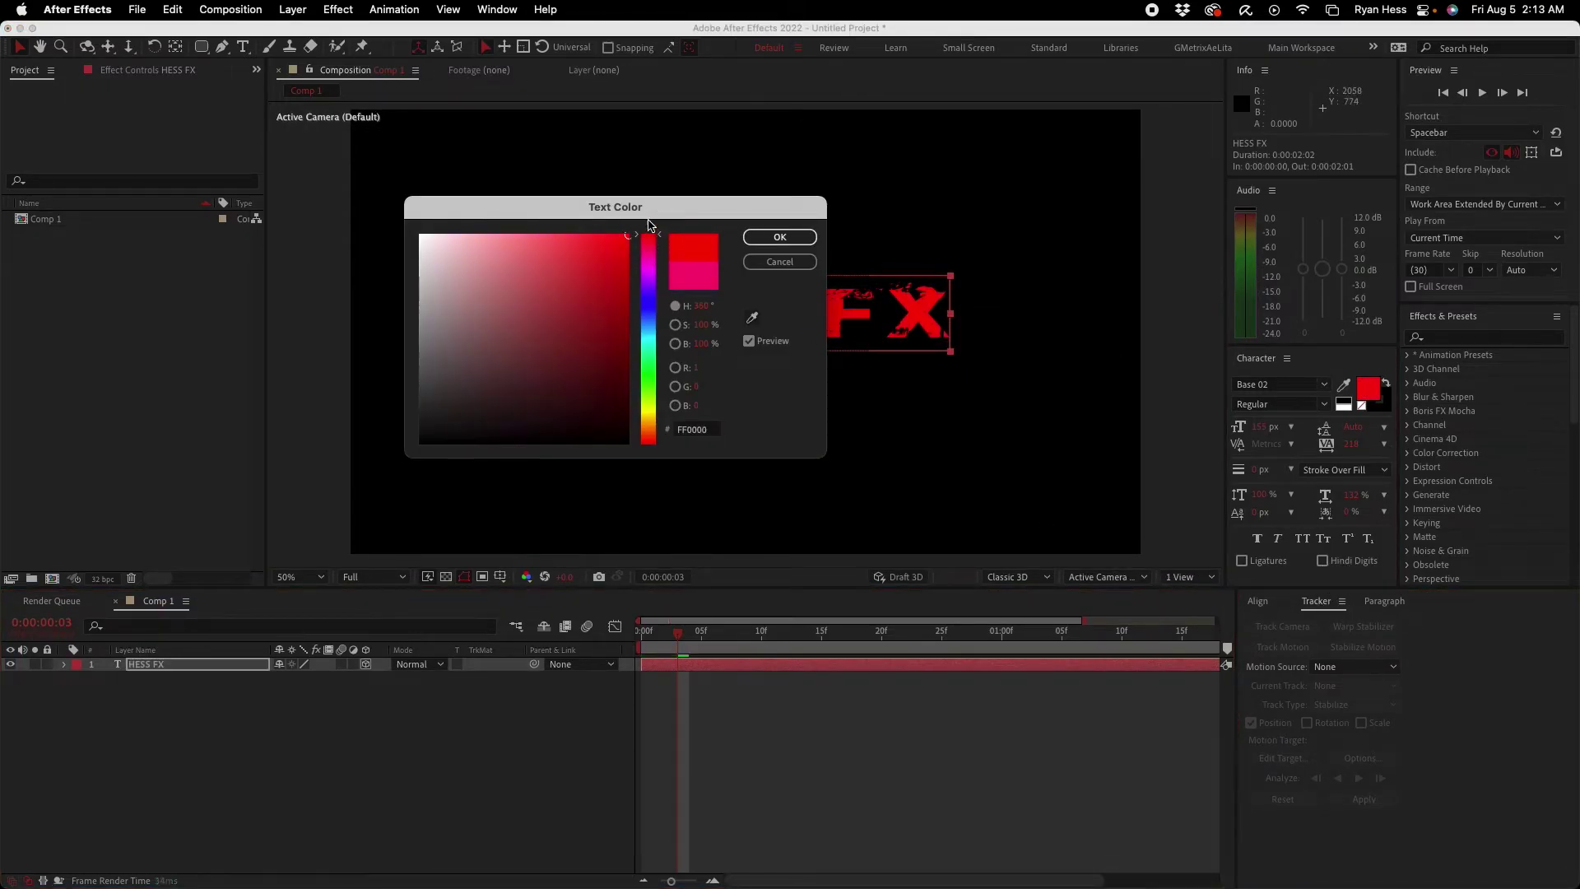
{"action": "left_click", "coordinate": [779, 237]}
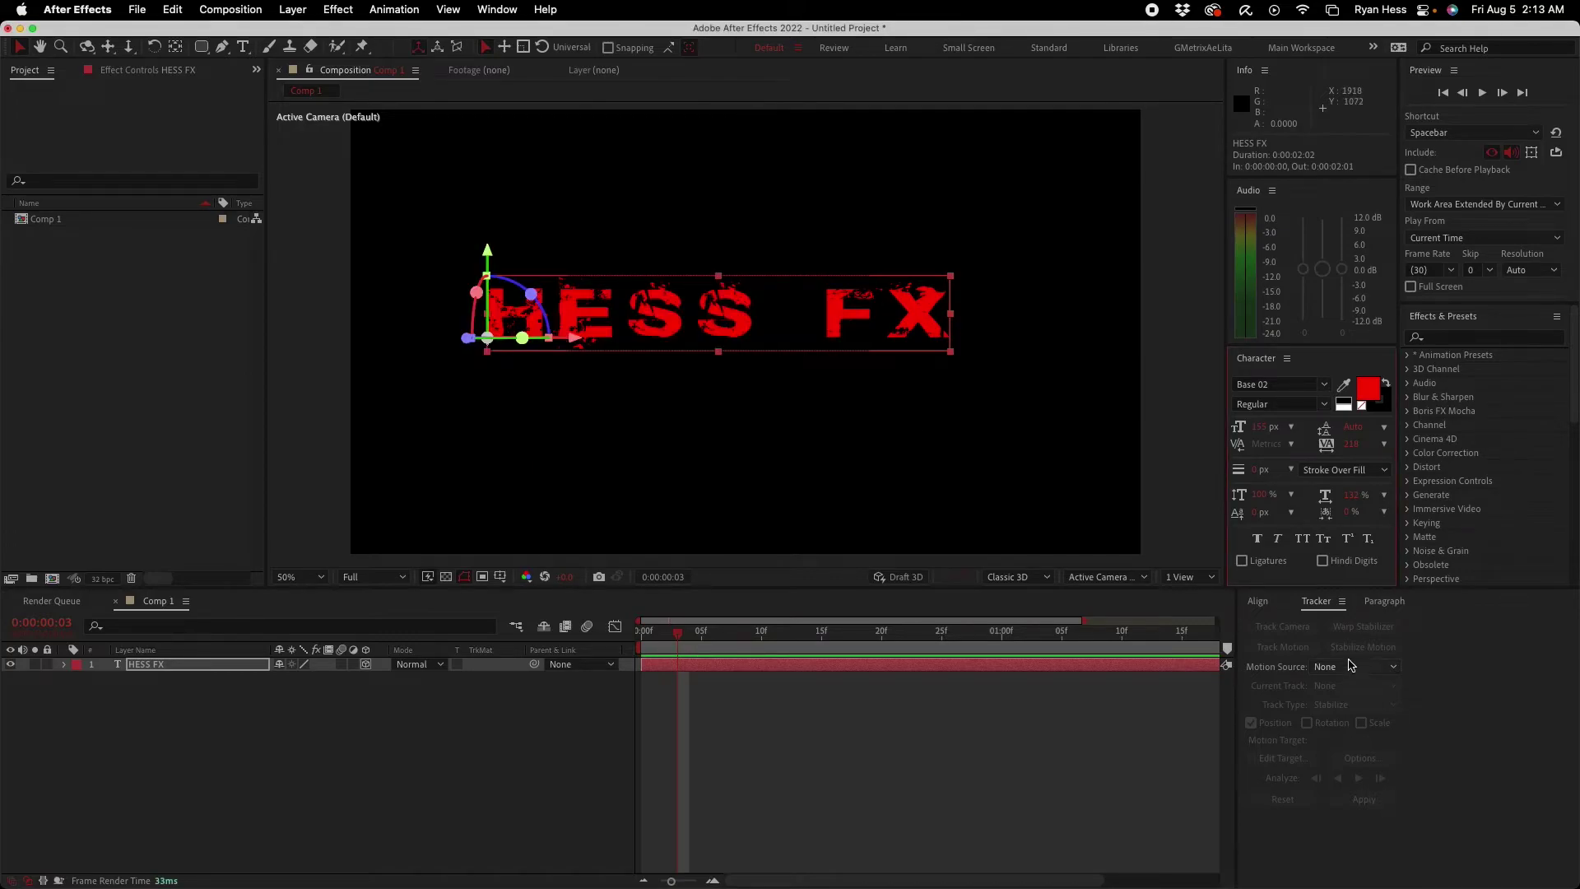
Step: Import ForceGagReel.mp4 from the Desktop as footage and create a new composition from it, fitted to the viewer
{"action": "left_click", "coordinate": [187, 665]}
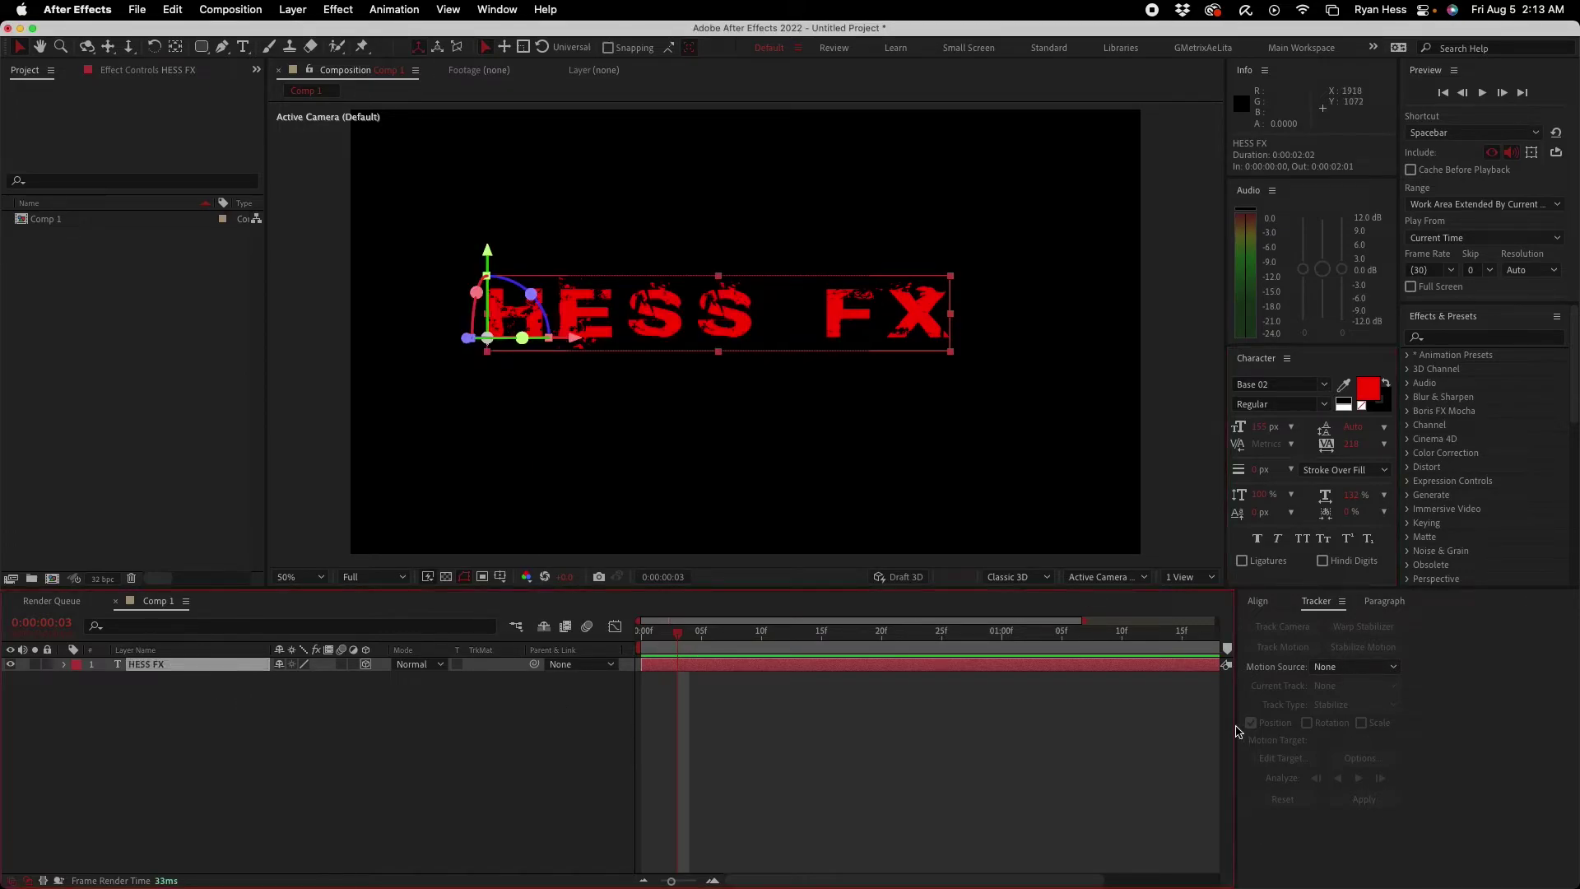
{"action": "left_click", "coordinate": [154, 399]}
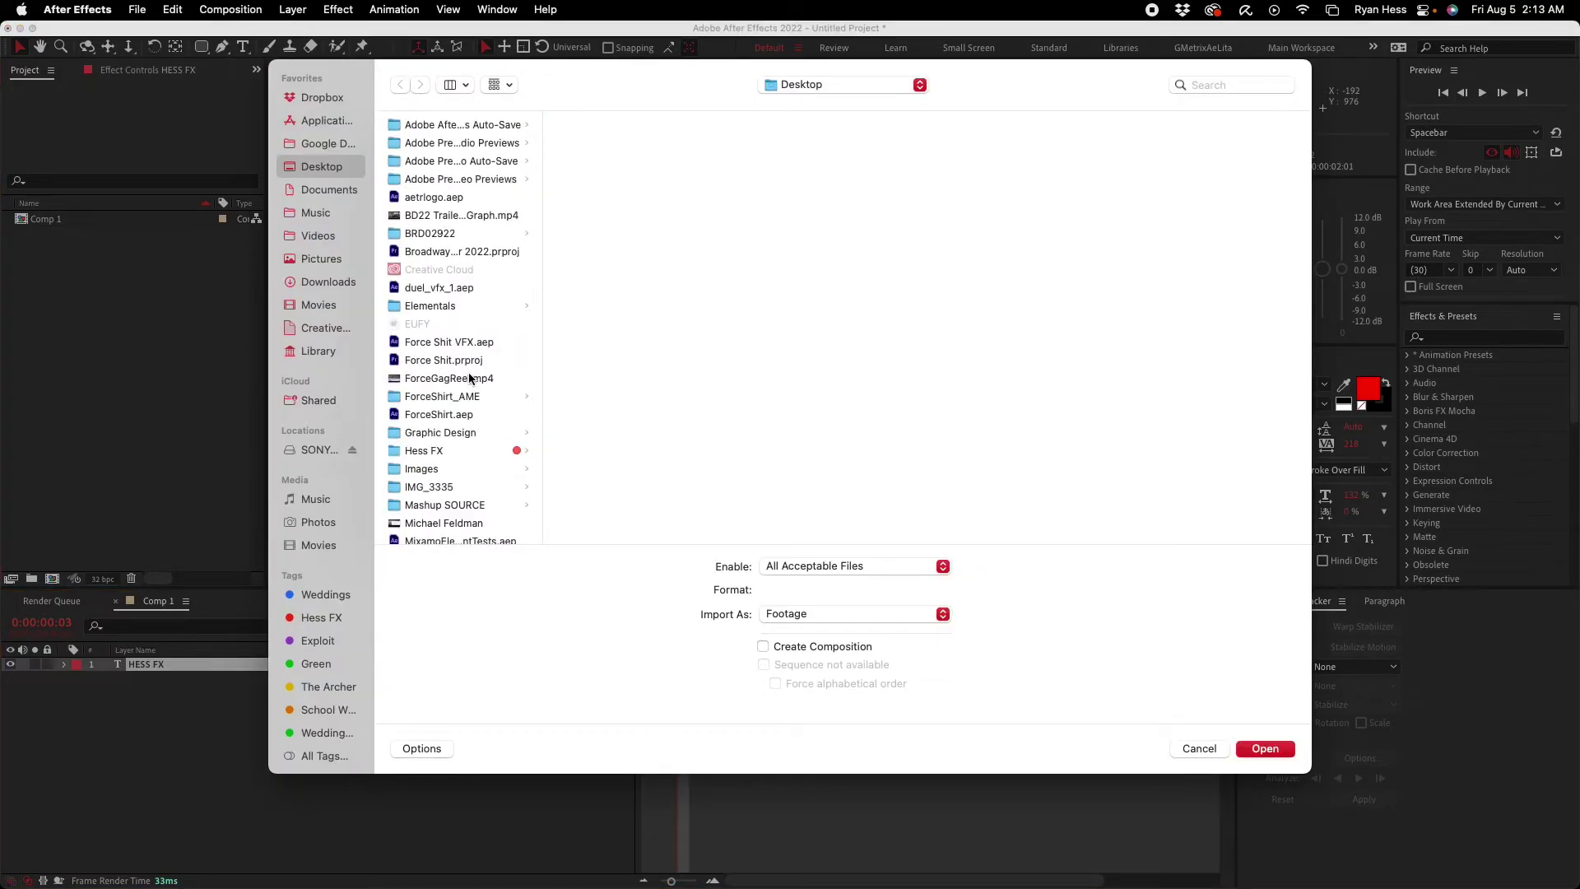
{"action": "left_click", "coordinate": [471, 378]}
{"action": "left_click", "coordinate": [1268, 750]}
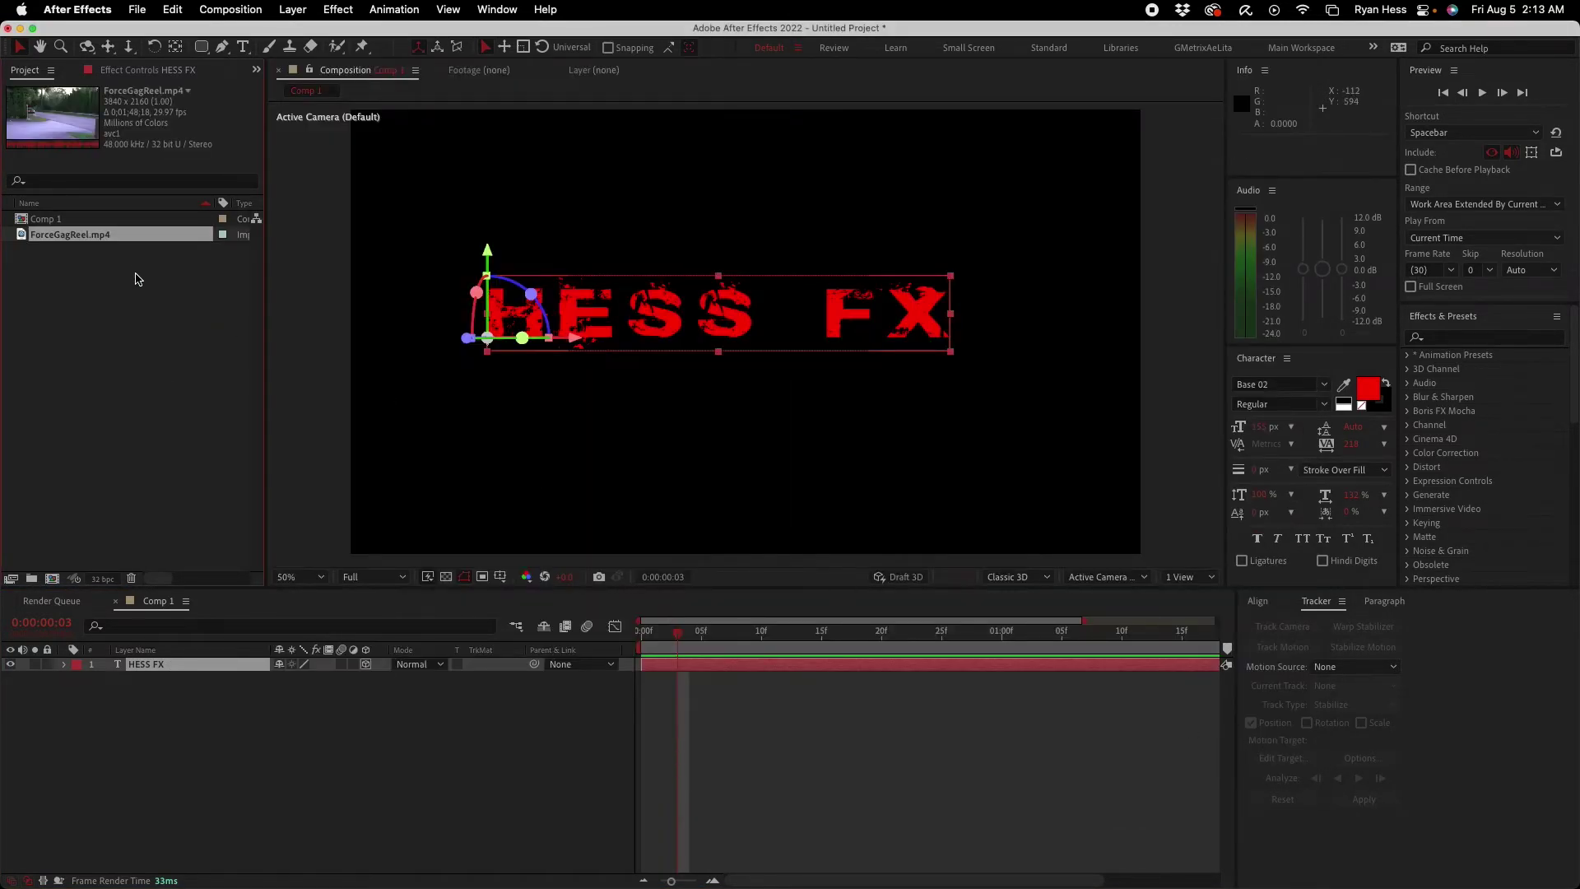
{"action": "left_click_drag", "start_coordinate": [78, 234], "coordinate": [52, 579]}
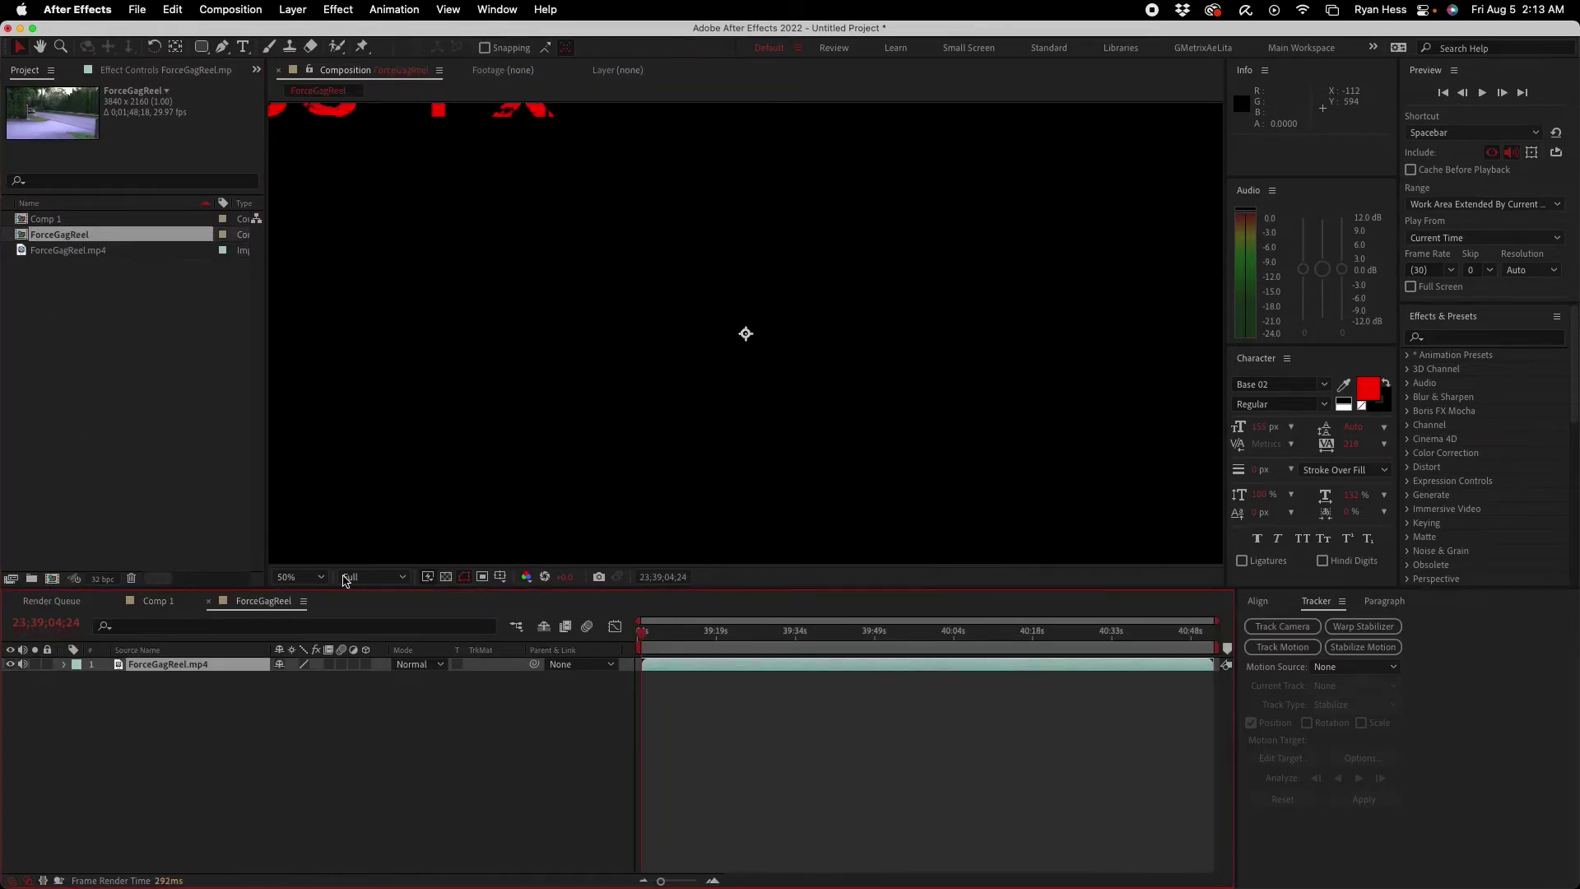
{"action": "key", "text": "comma"}
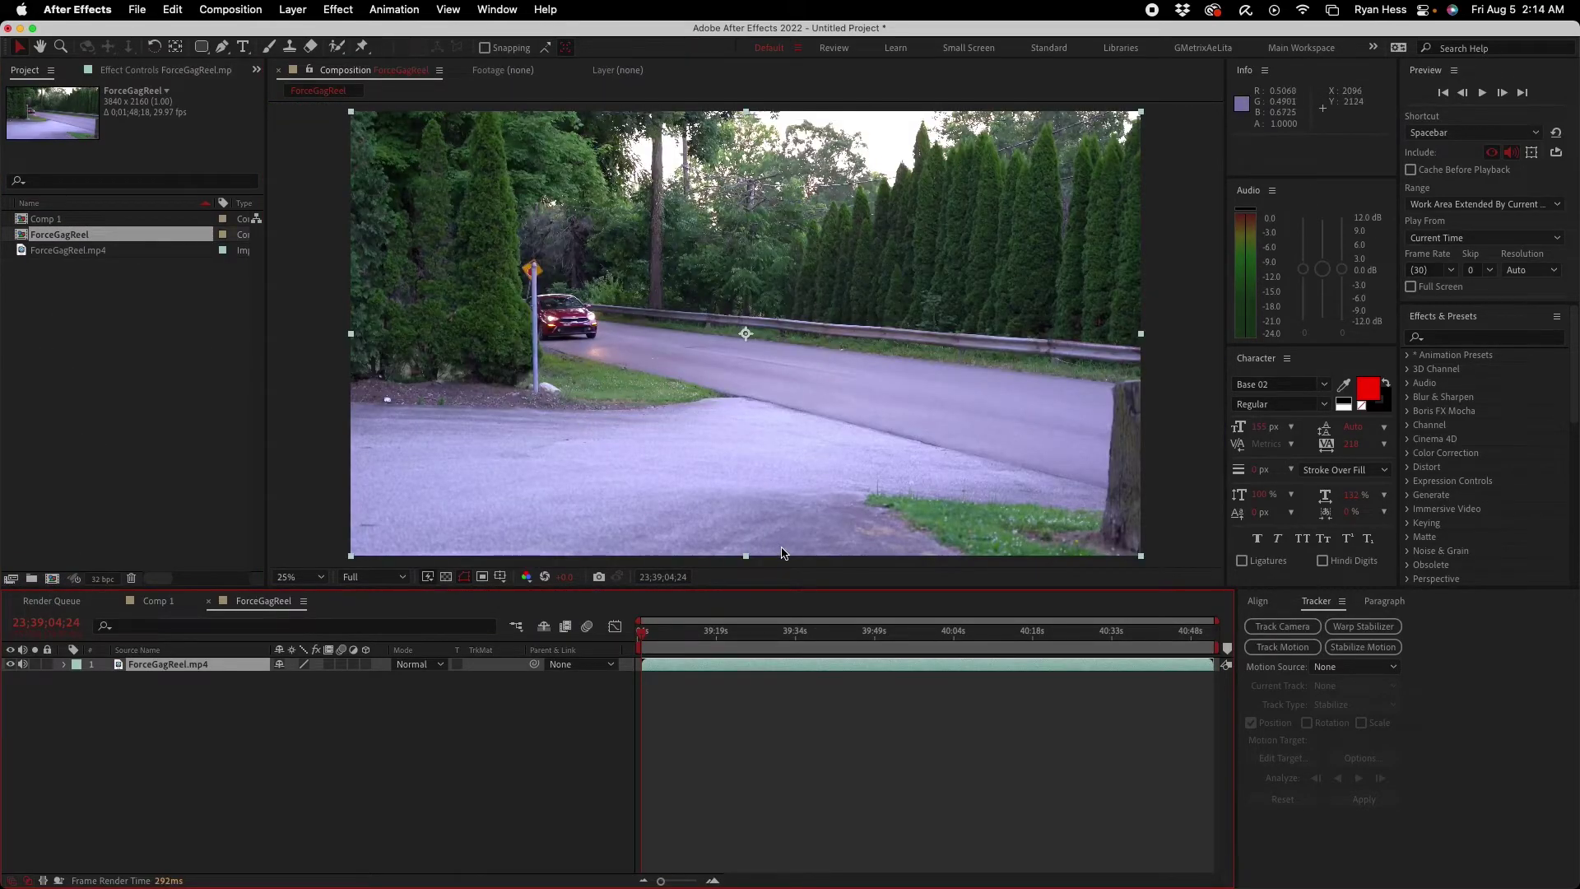
Step: Preview and scrub the opening of the ForceGagReel composition, returning to its first frame
{"action": "left_click_drag", "start_coordinate": [648, 638], "coordinate": [607, 645]}
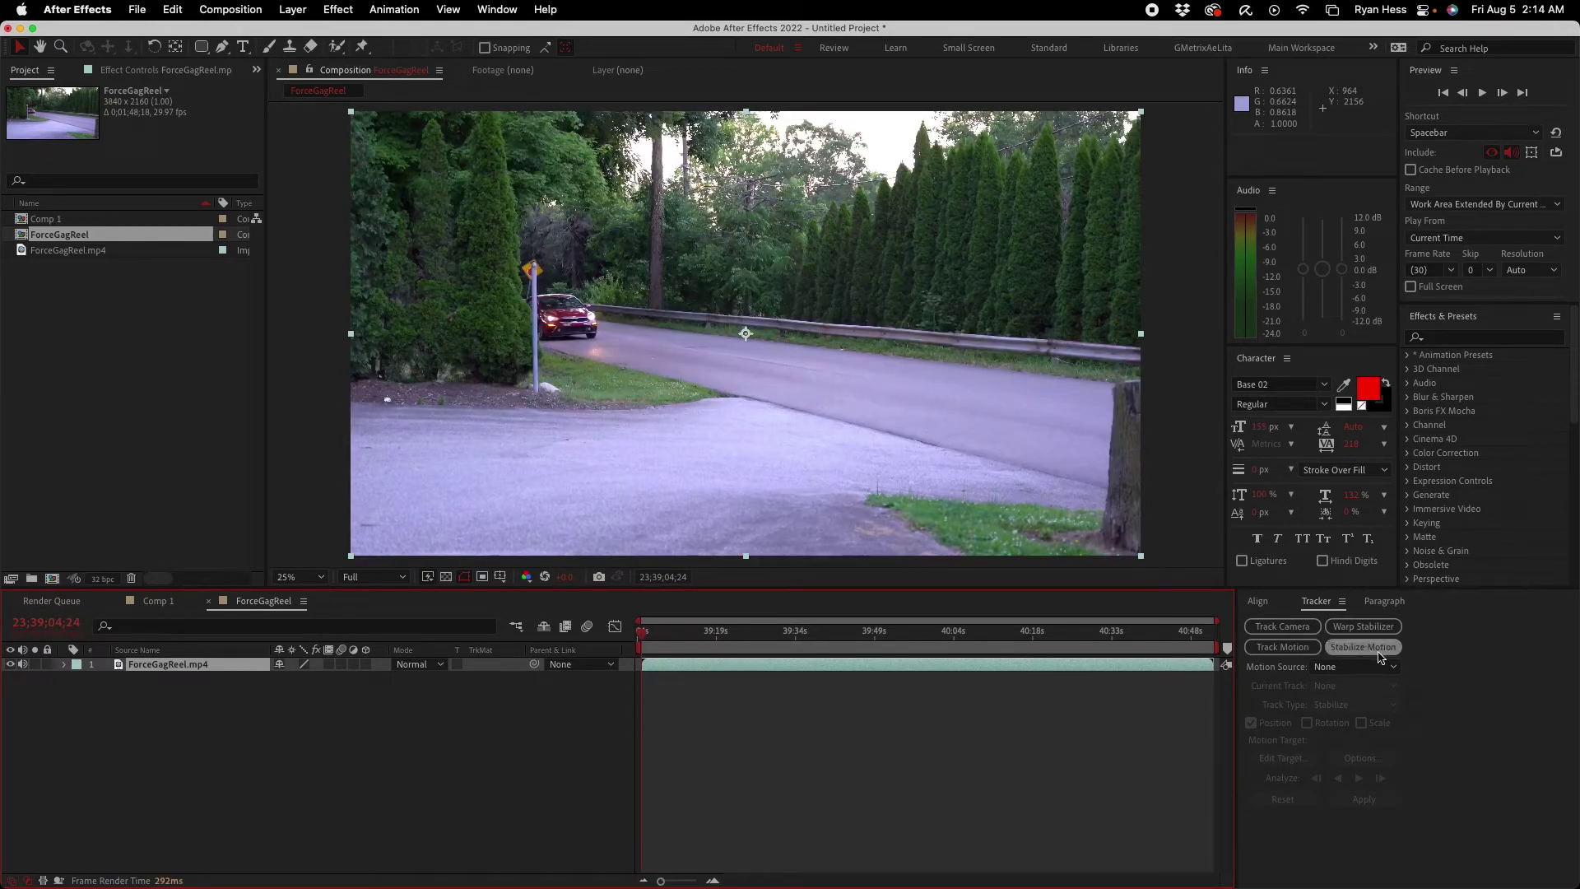
{"action": "key", "text": "space"}
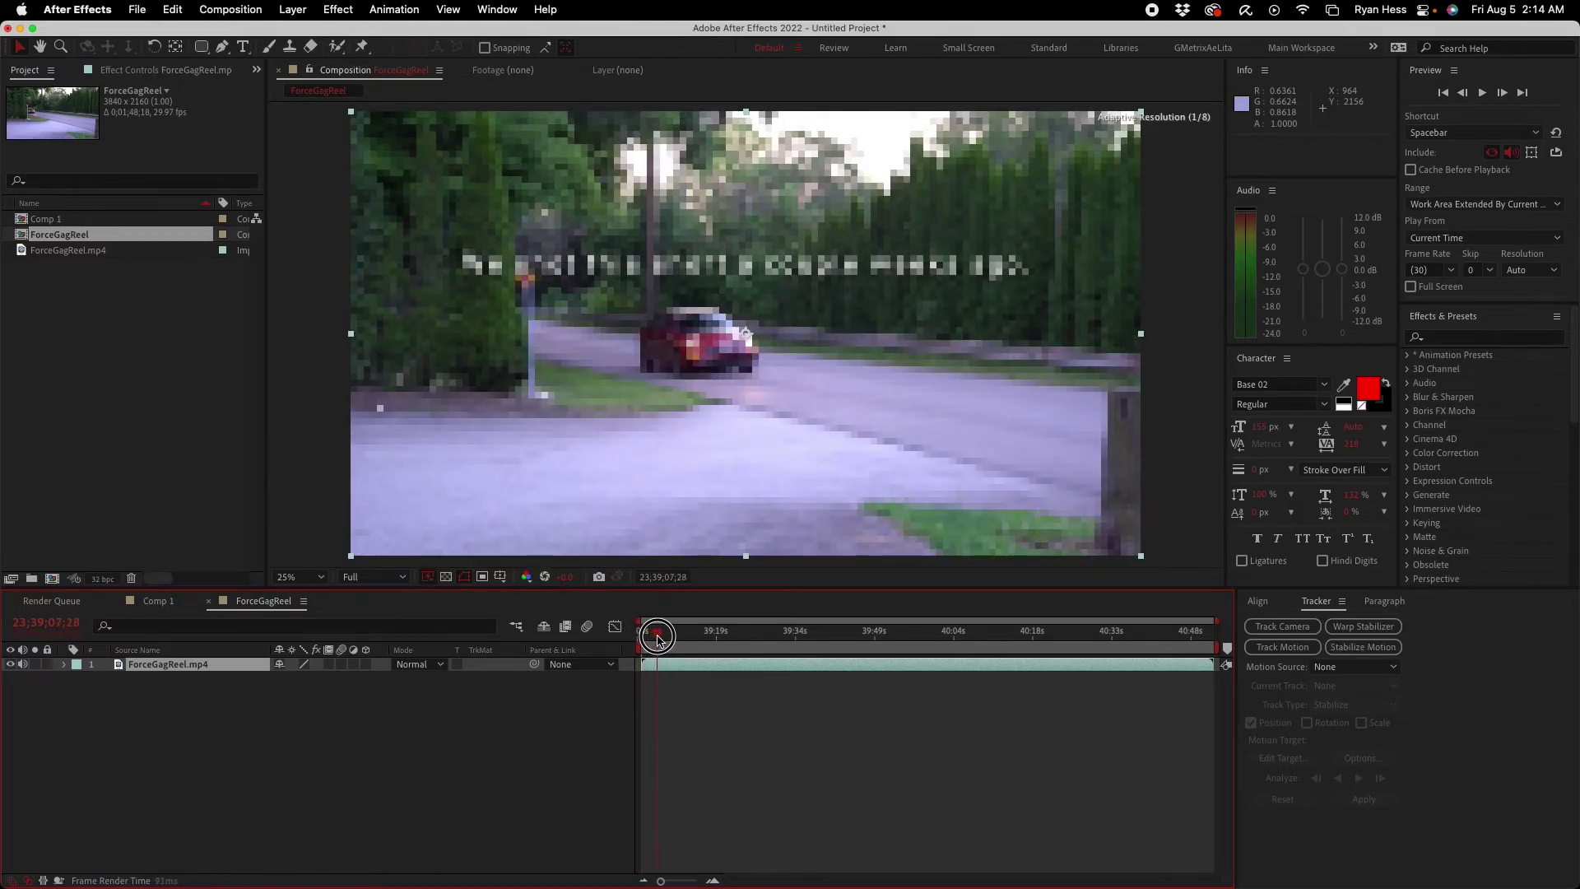
{"action": "key", "text": "space"}
{"action": "left_click_drag", "start_coordinate": [643, 642], "coordinate": [635, 641]}
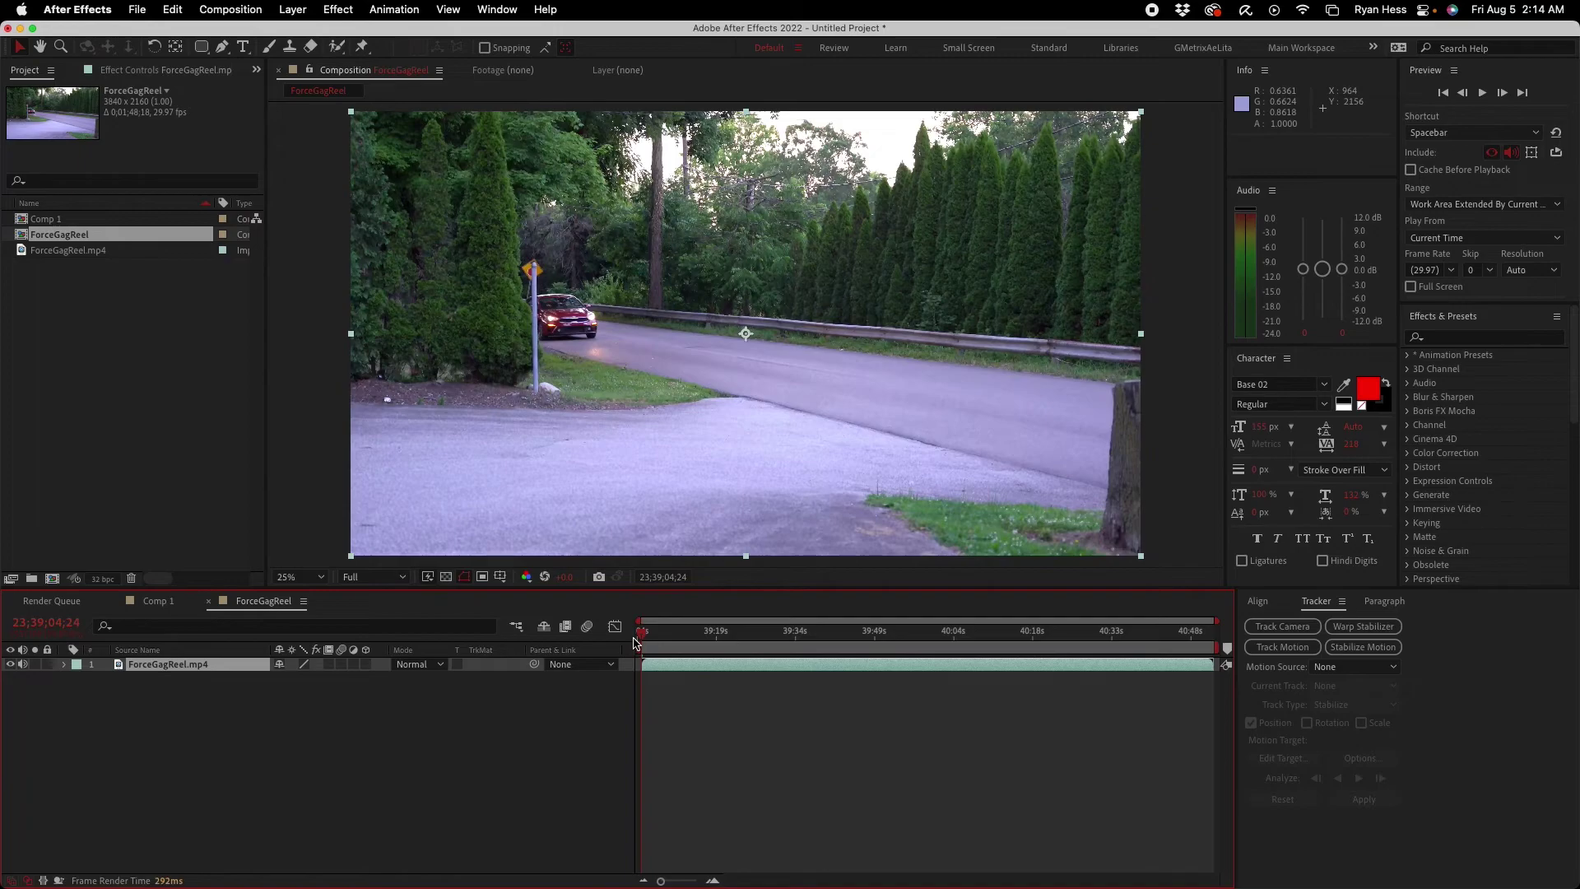
{"action": "left_click_drag", "start_coordinate": [642, 636], "coordinate": [640, 639]}
{"action": "left_click_drag", "start_coordinate": [645, 640], "coordinate": [646, 641]}
{"action": "left_click_drag", "start_coordinate": [644, 635], "coordinate": [637, 638]}
{"action": "left_click", "coordinate": [576, 664]}
{"action": "left_click", "coordinate": [519, 693]}
Step: Enlarge the Preview panel's height to show all its options and mute the ForceGagReel.mp4 layer's audio
{"action": "left_click", "coordinate": [1309, 81]}
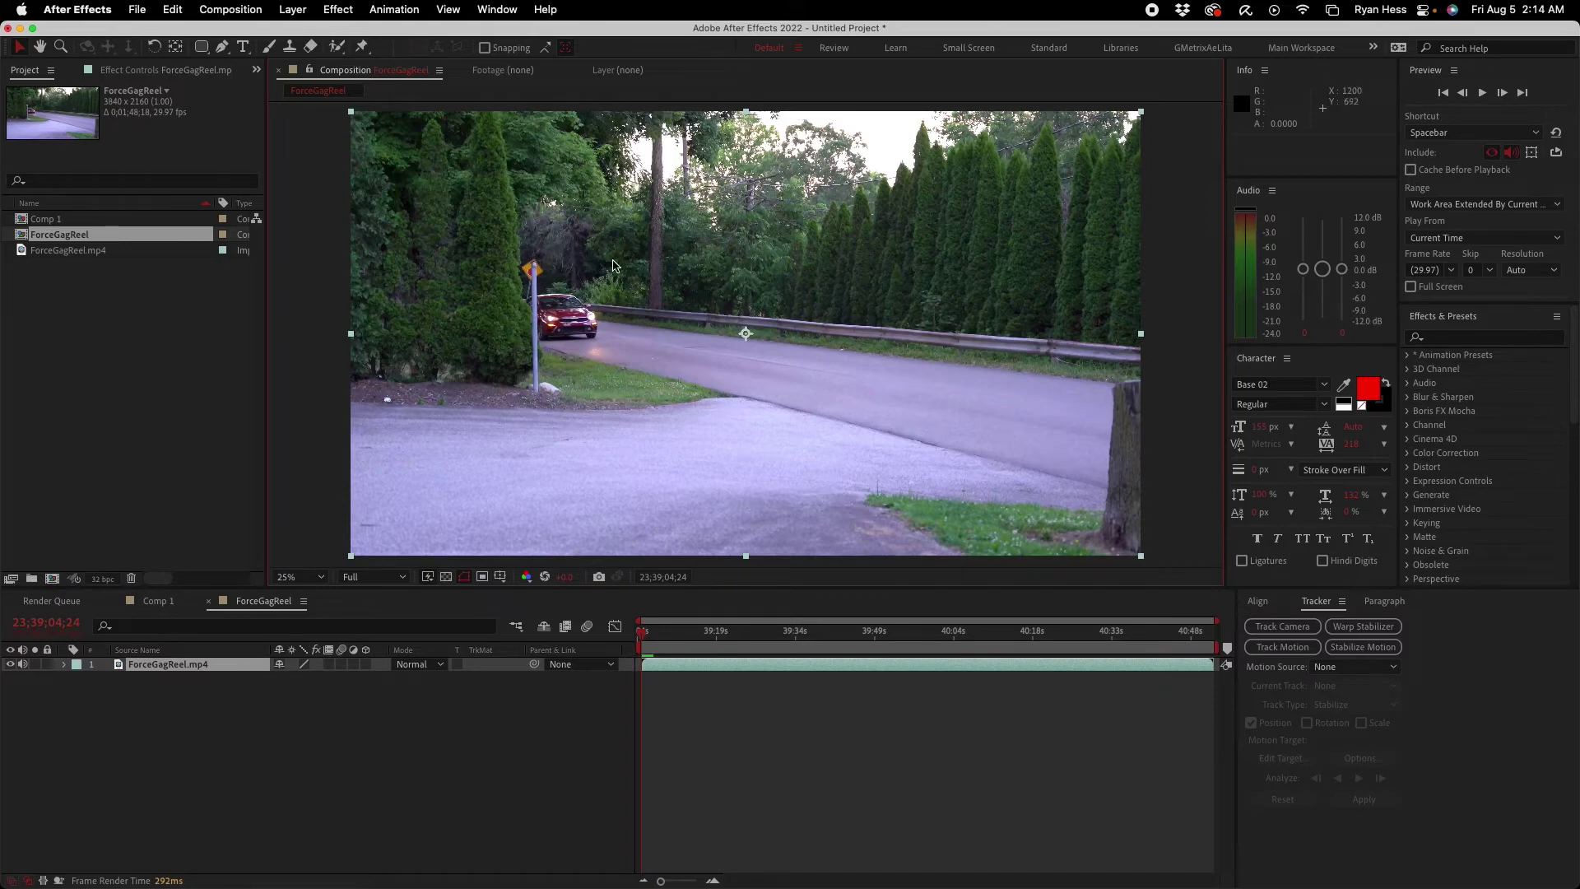
{"action": "left_click_drag", "start_coordinate": [1485, 306], "coordinate": [1486, 356]}
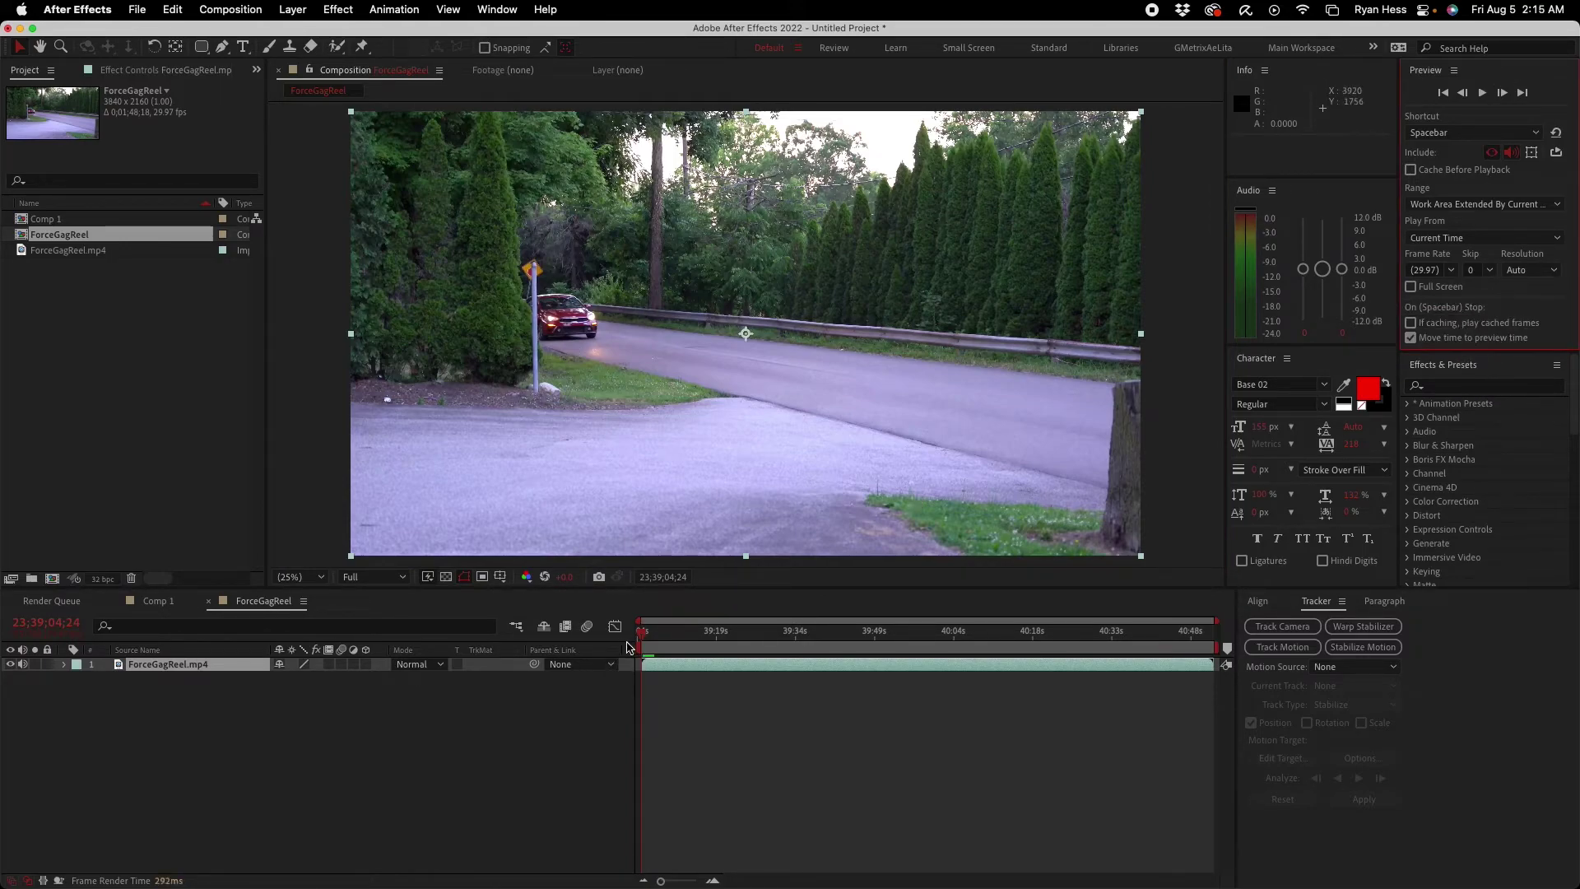
{"action": "left_click", "coordinate": [22, 665]}
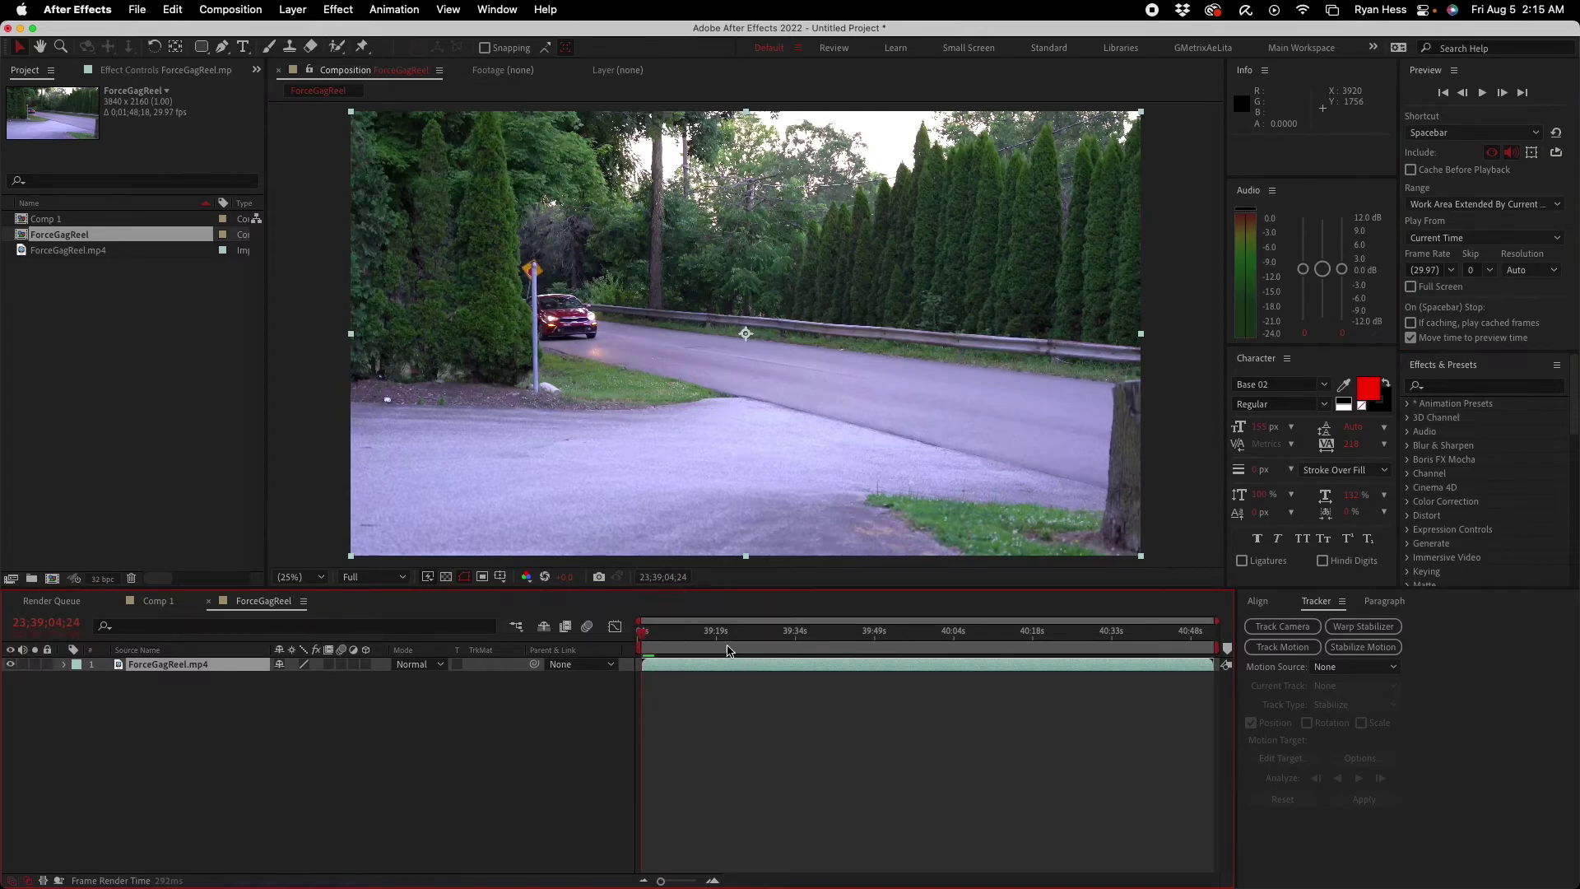
Step: Look at the available preview shortcuts and play the ForceGagReel composition from its first frame
{"action": "left_click", "coordinate": [1458, 133]}
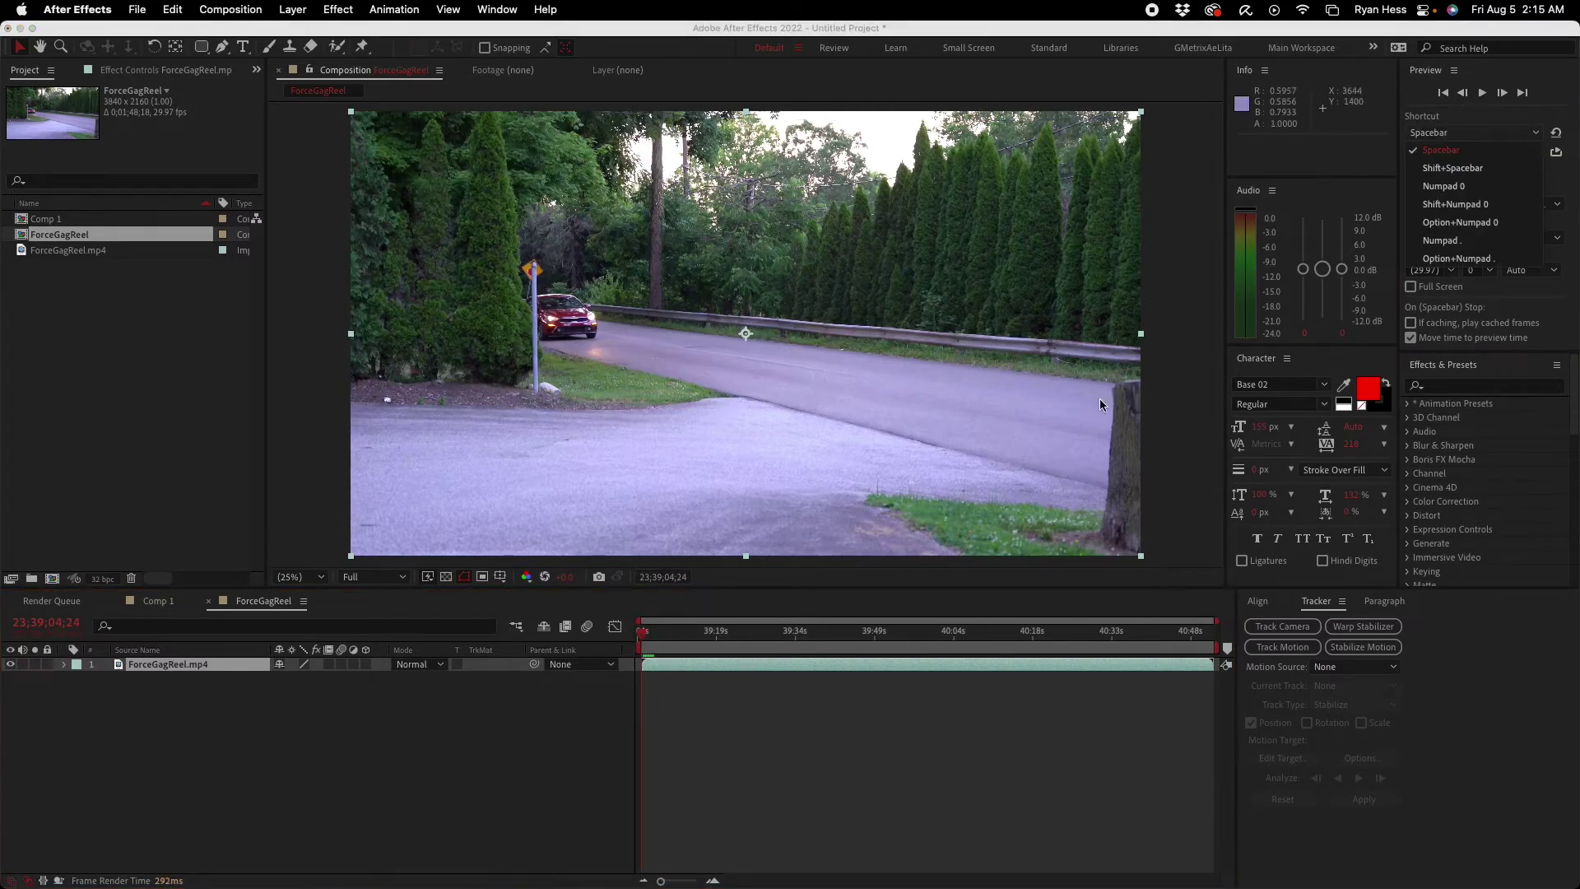
{"action": "left_click", "coordinate": [650, 633]}
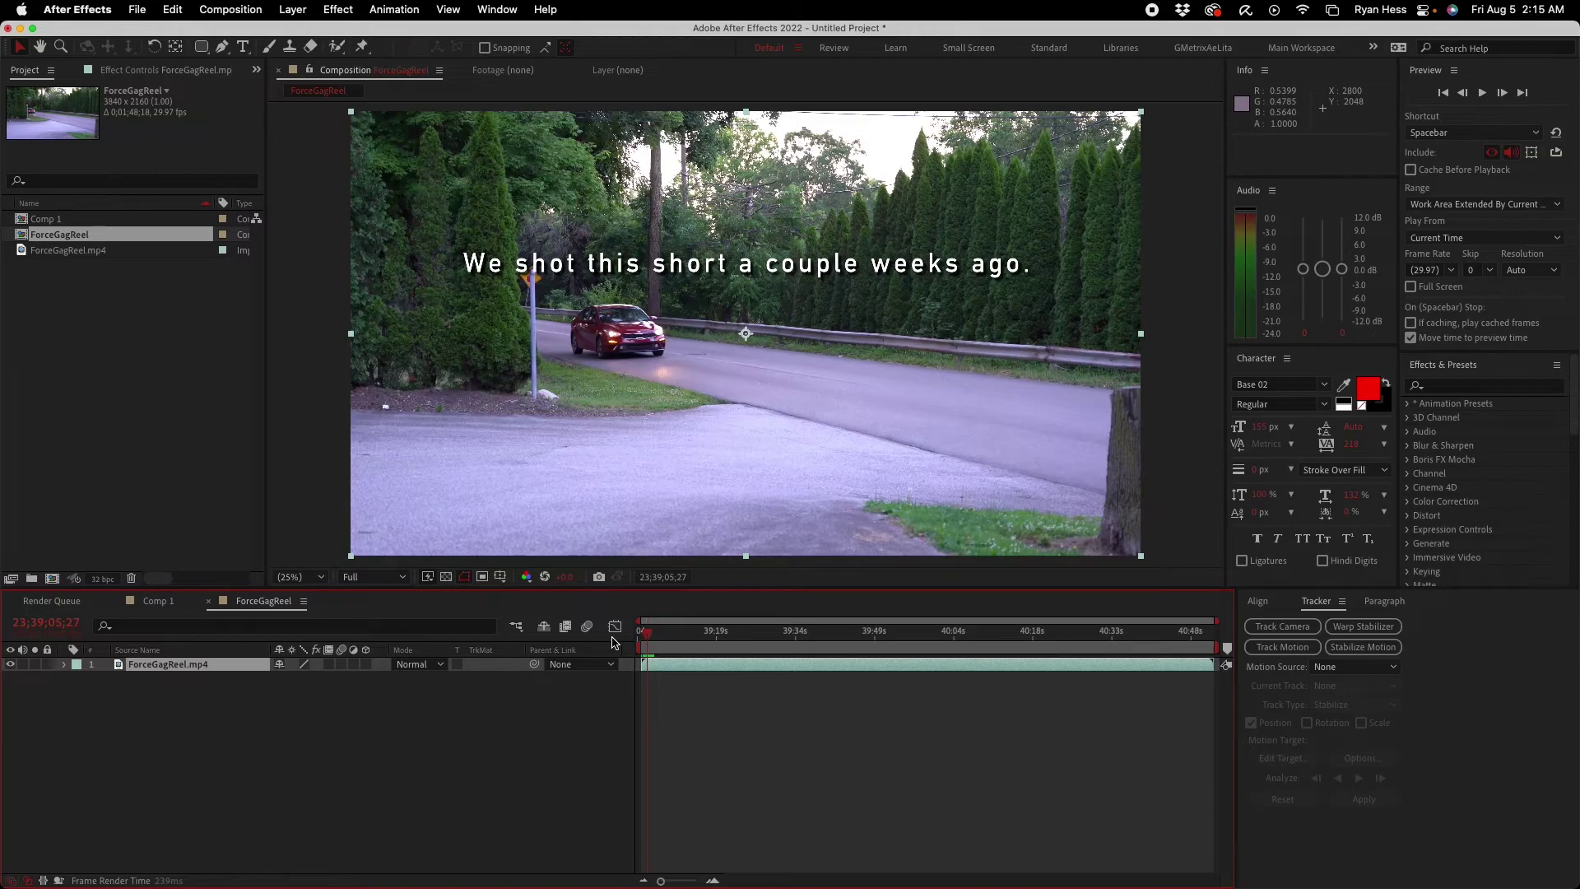
{"action": "key", "text": "Home"}
{"action": "key", "text": "space"}
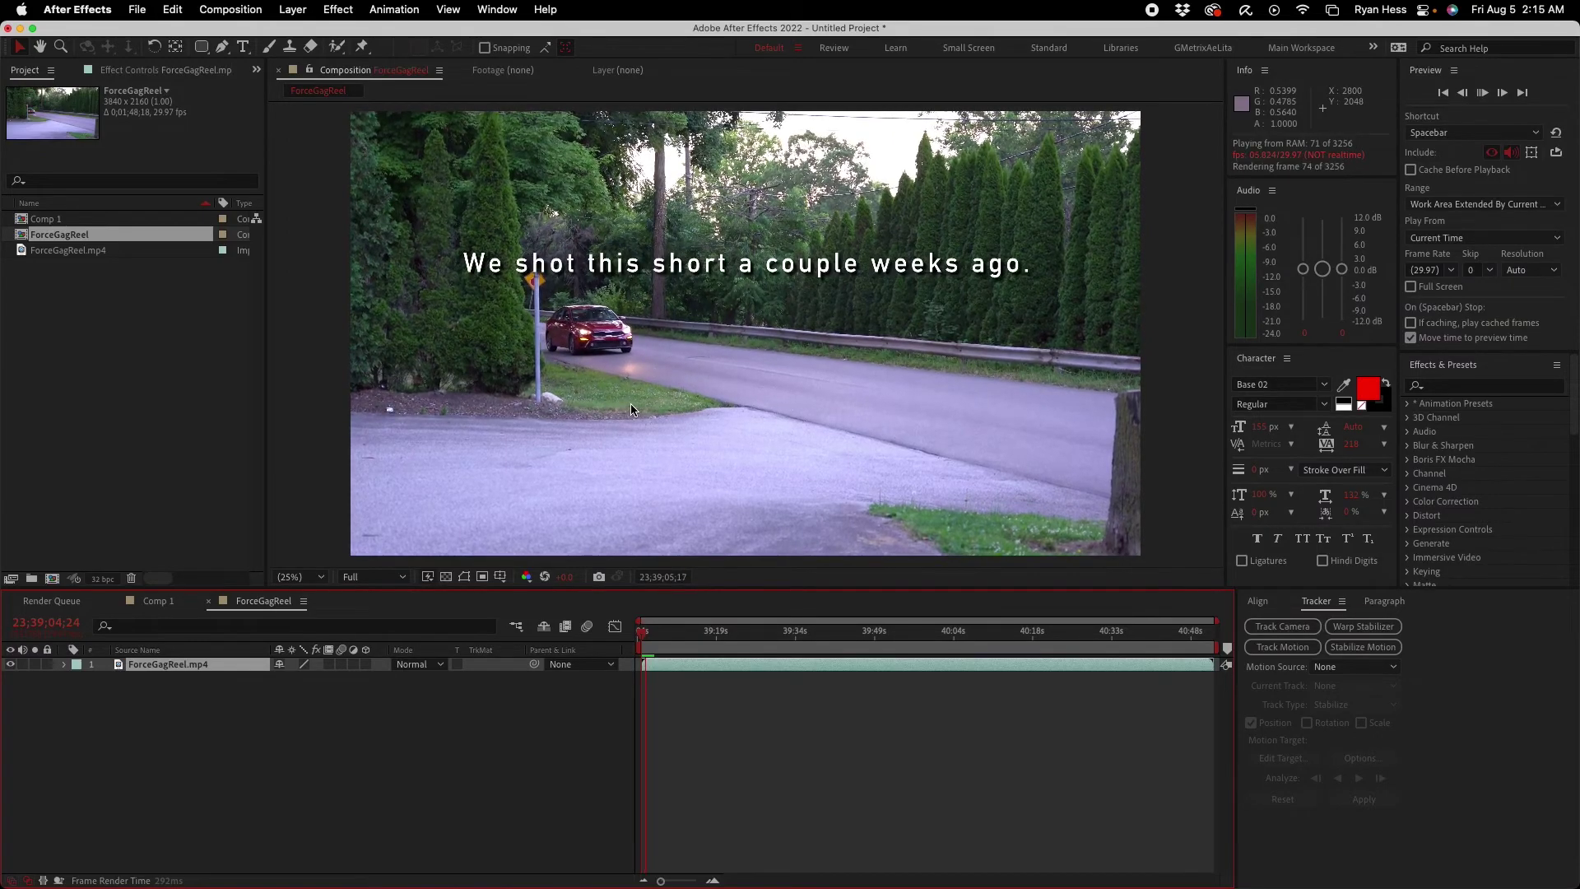
{"action": "left_click", "coordinate": [965, 404]}
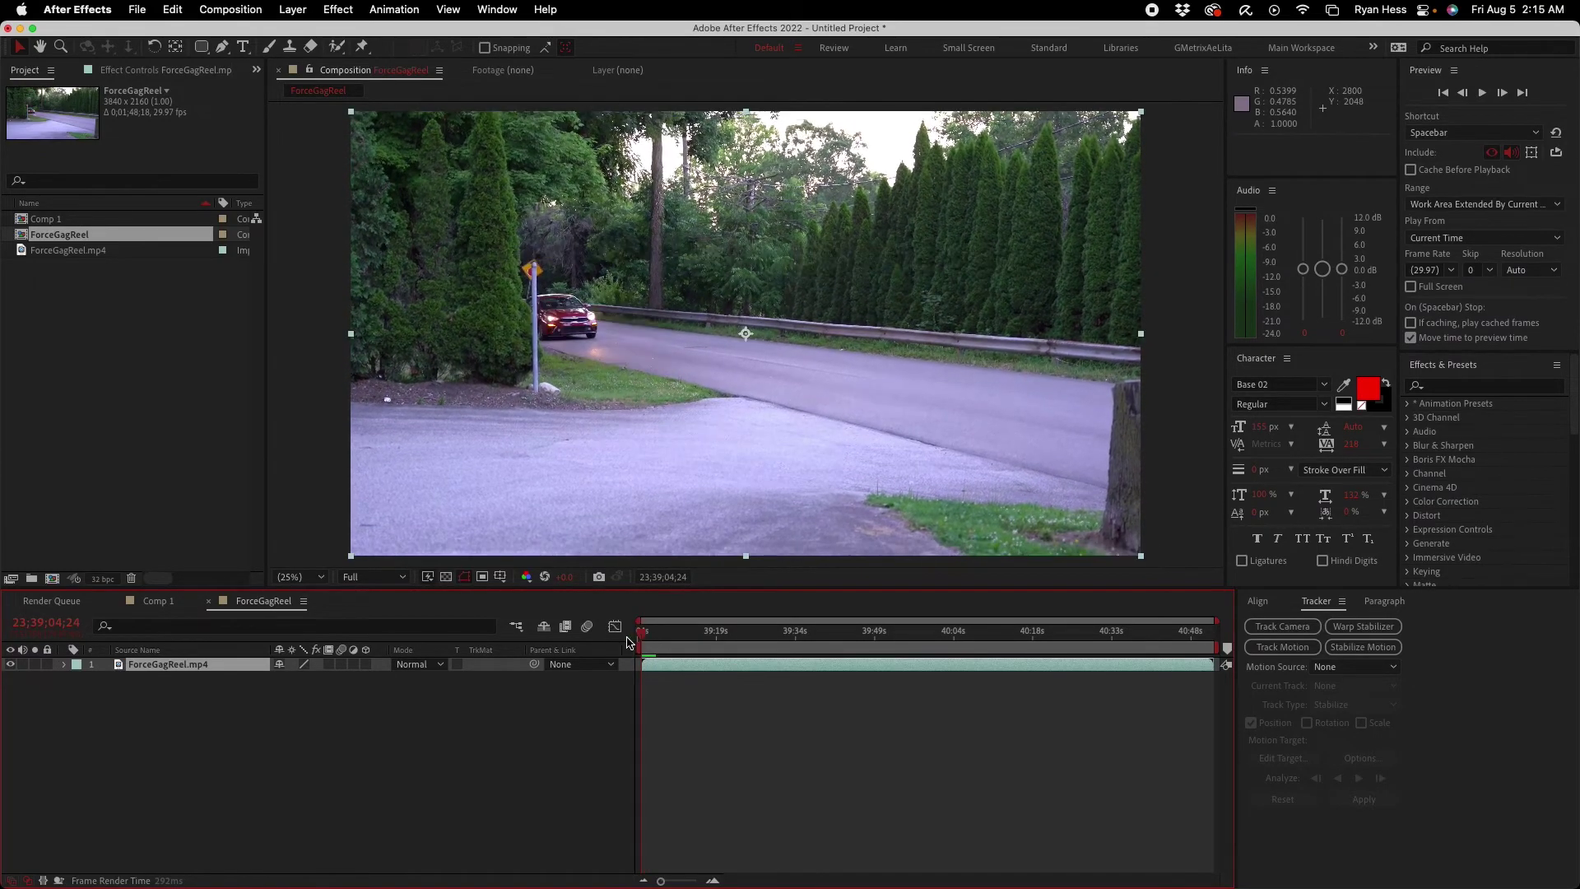
{"action": "key", "text": "space"}
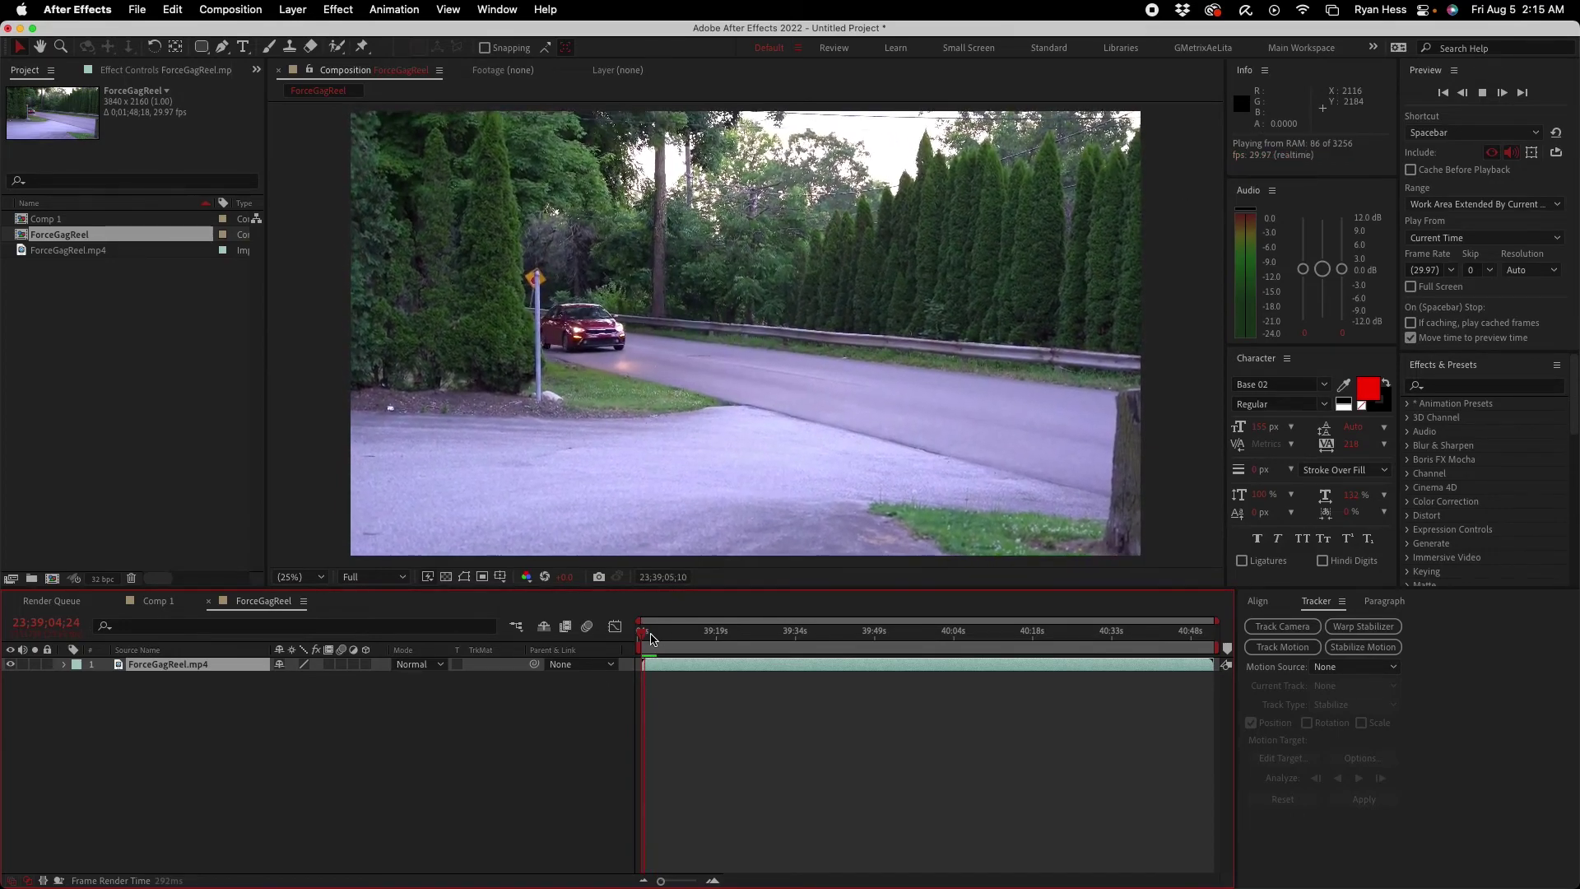
{"action": "left_click", "coordinate": [630, 640]}
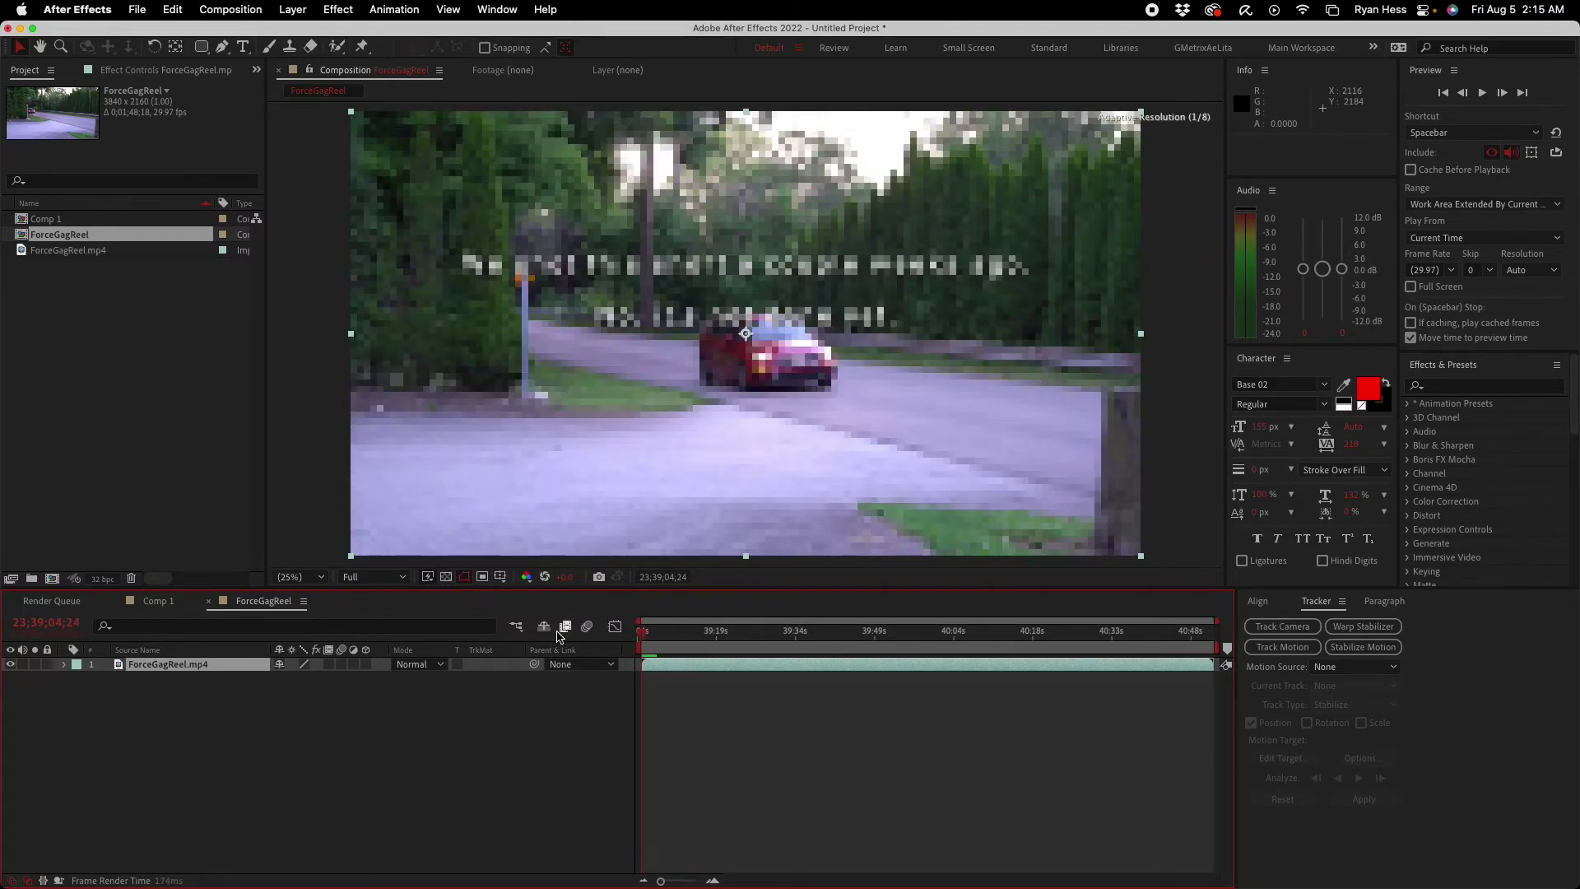
Step: View the Render Queue, close the ForceGagReel composition's timeline and return to Comp 1
{"action": "left_click", "coordinate": [52, 604]}
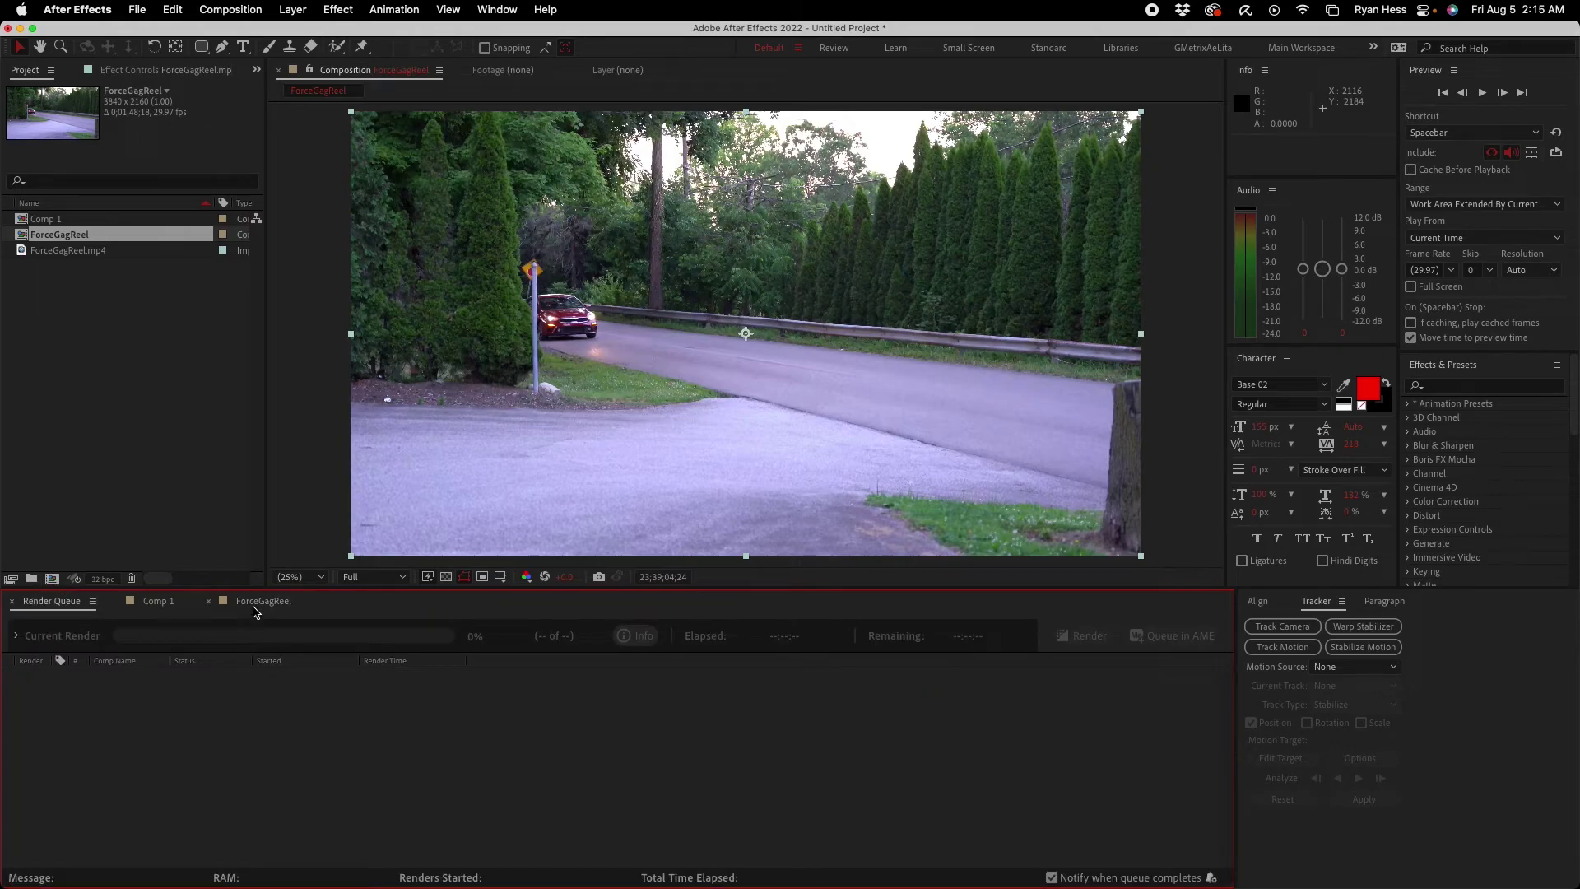
{"action": "left_click", "coordinate": [208, 601]}
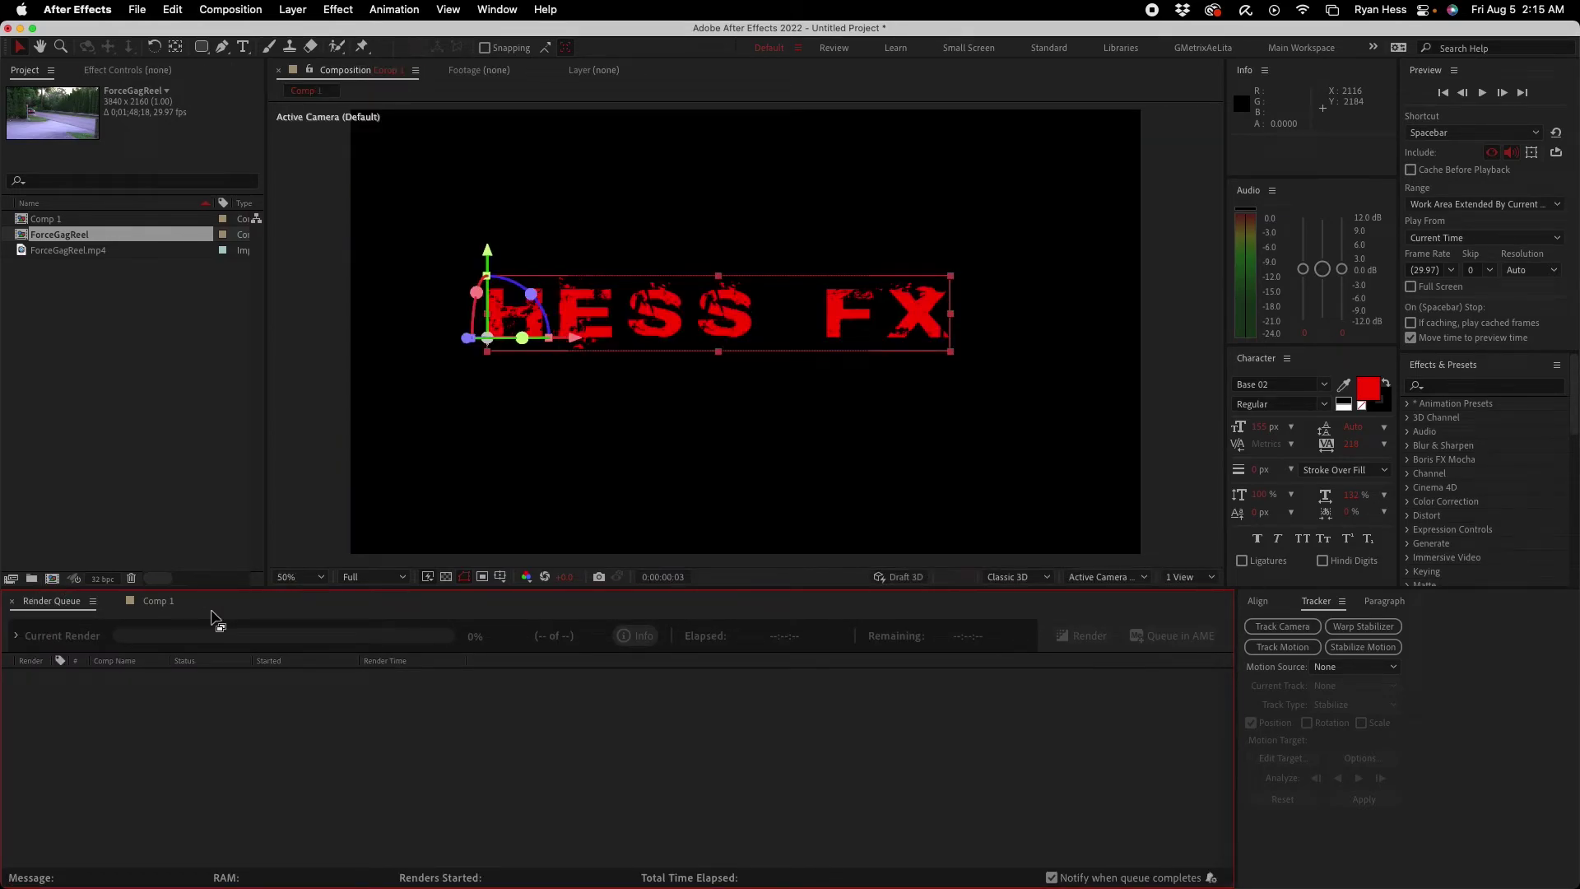
{"action": "left_click", "coordinate": [148, 602]}
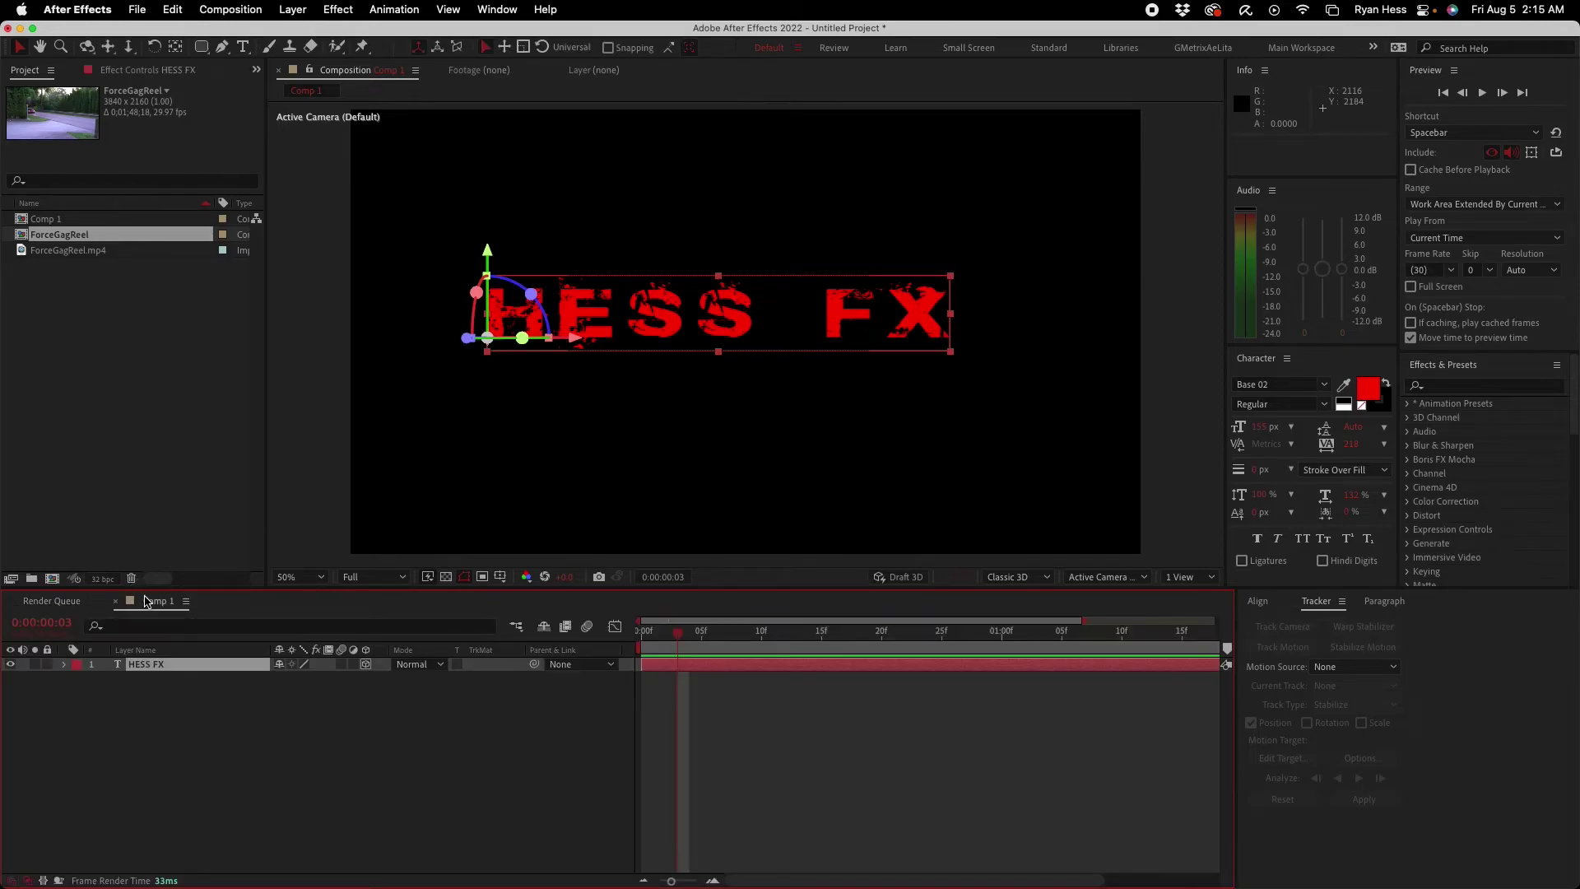
Step: Turn off the 3D switch of the HESS FX layer and add Comp 1 to the Render Queue
{"action": "left_click", "coordinate": [366, 664]}
{"action": "left_click", "coordinate": [222, 10]}
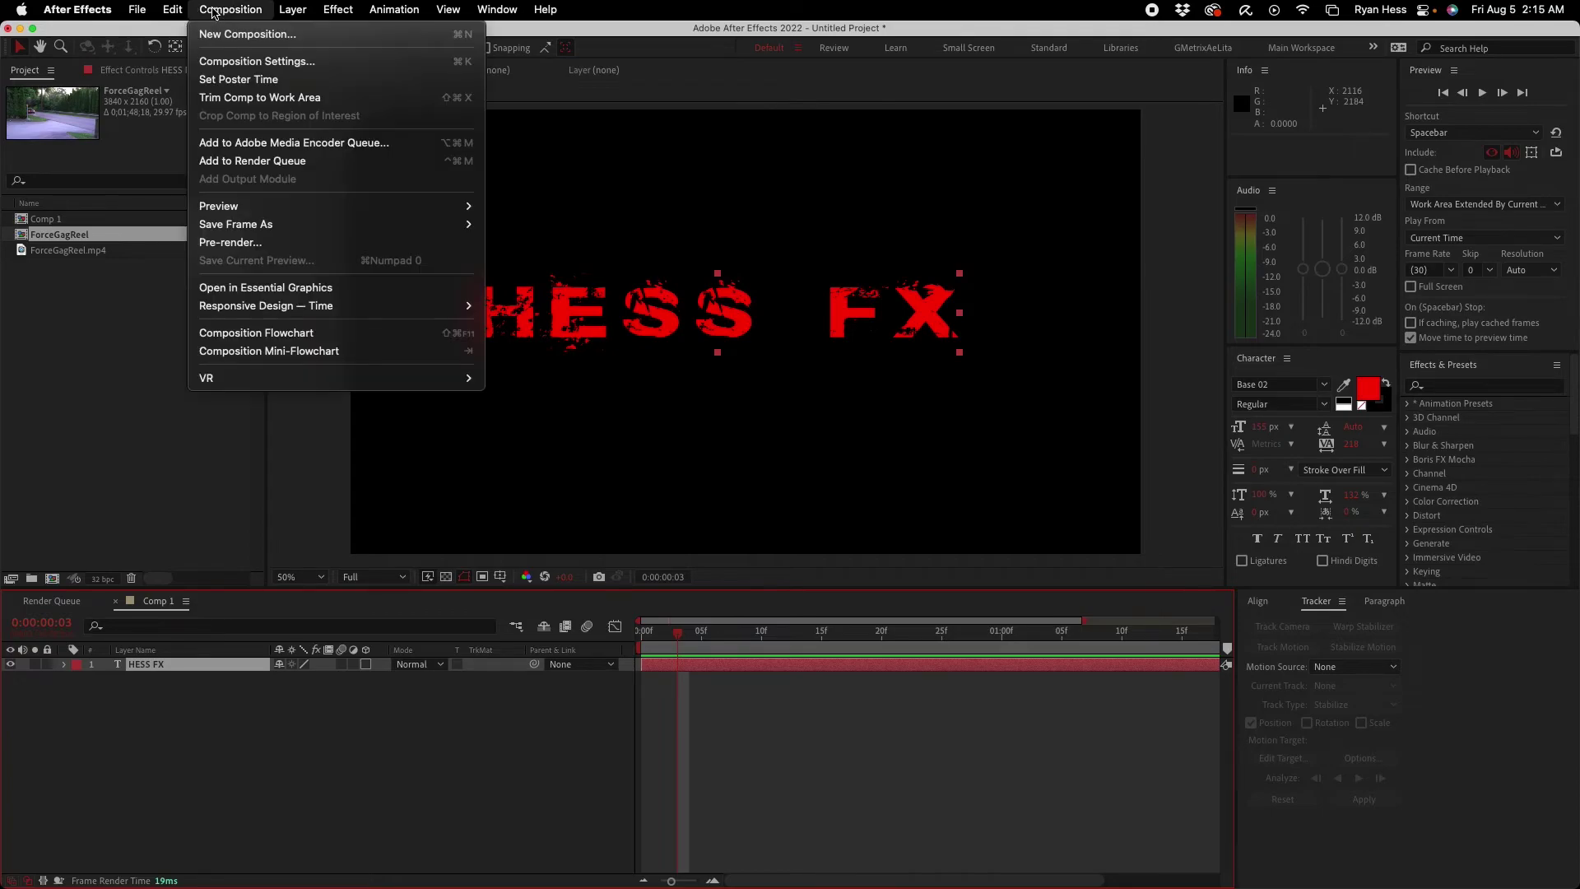
{"action": "left_click", "coordinate": [248, 161]}
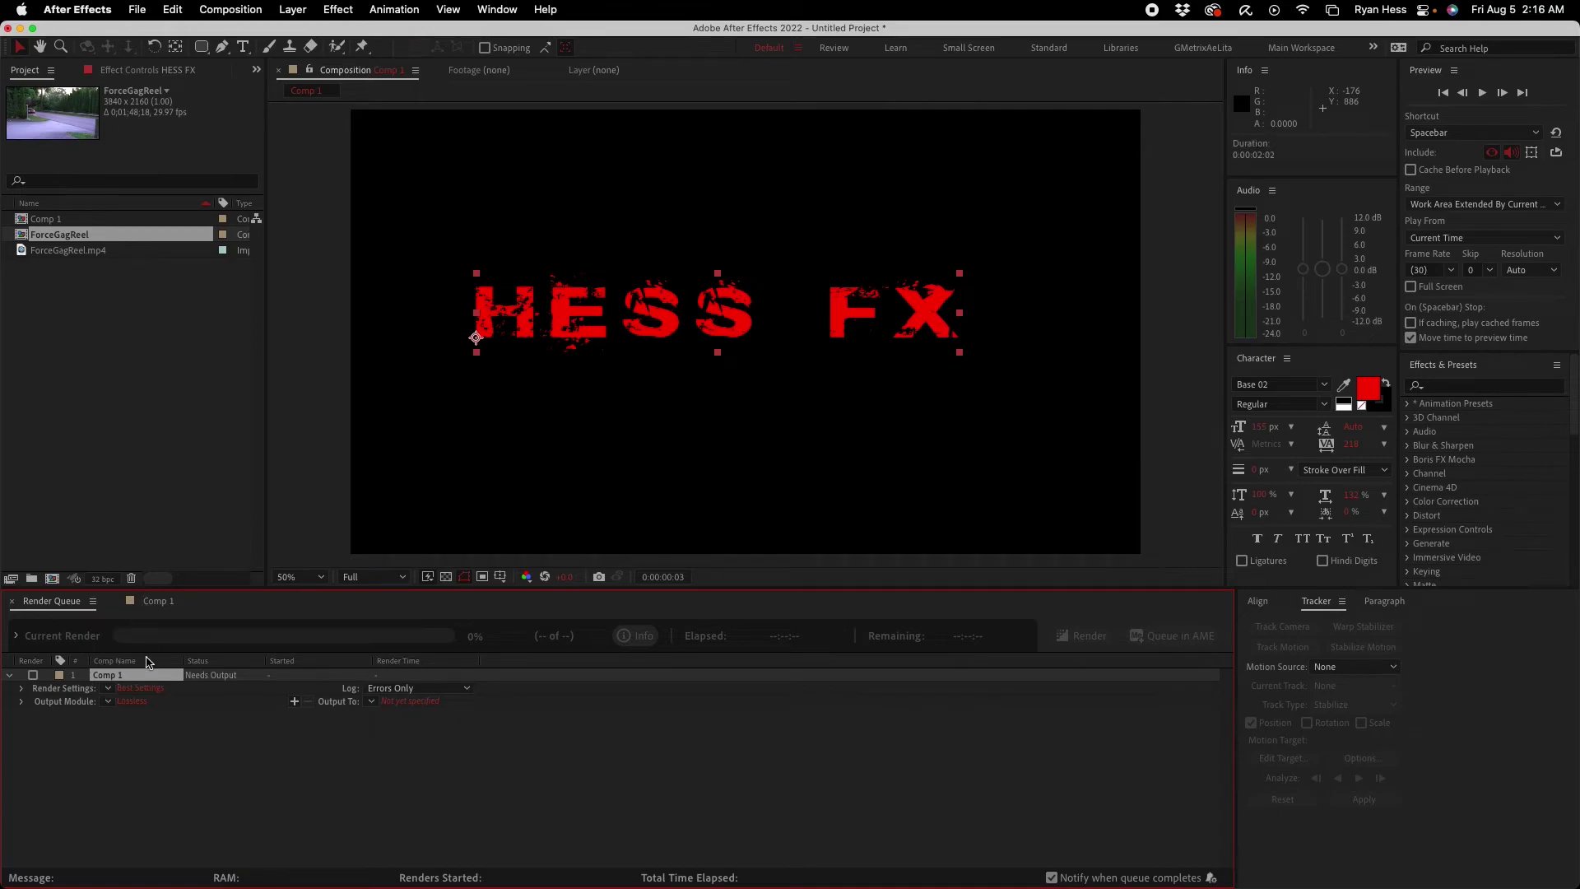
Step: Review the render settings of the queued Comp 1 and accept them with the disk cache at Read Only
{"action": "left_click", "coordinate": [155, 690]}
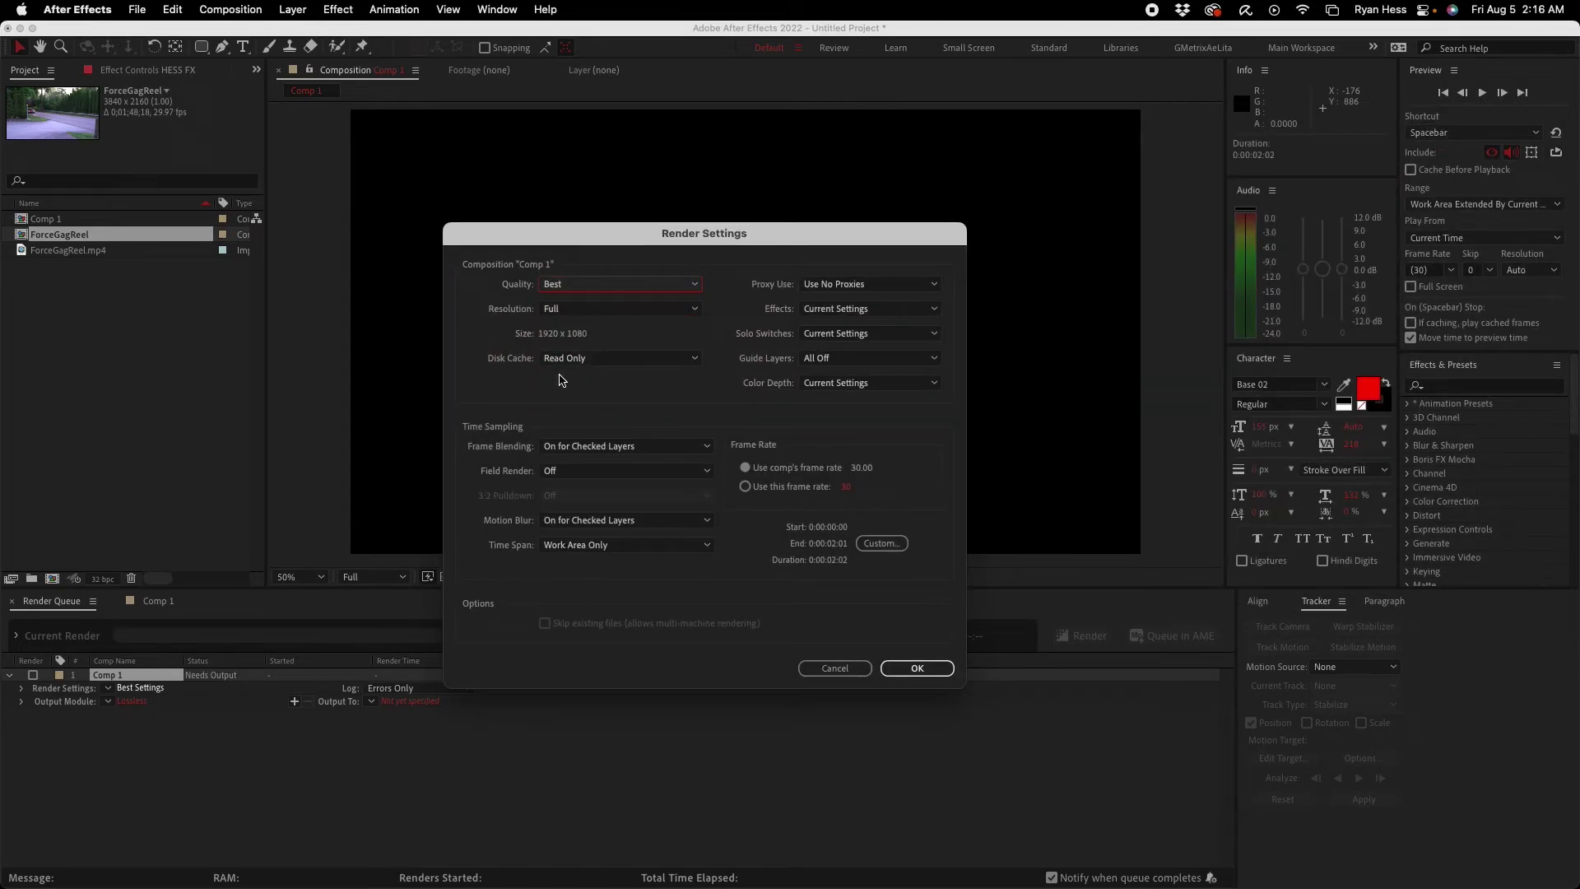
{"action": "left_click", "coordinate": [630, 360]}
{"action": "left_click", "coordinate": [619, 347]}
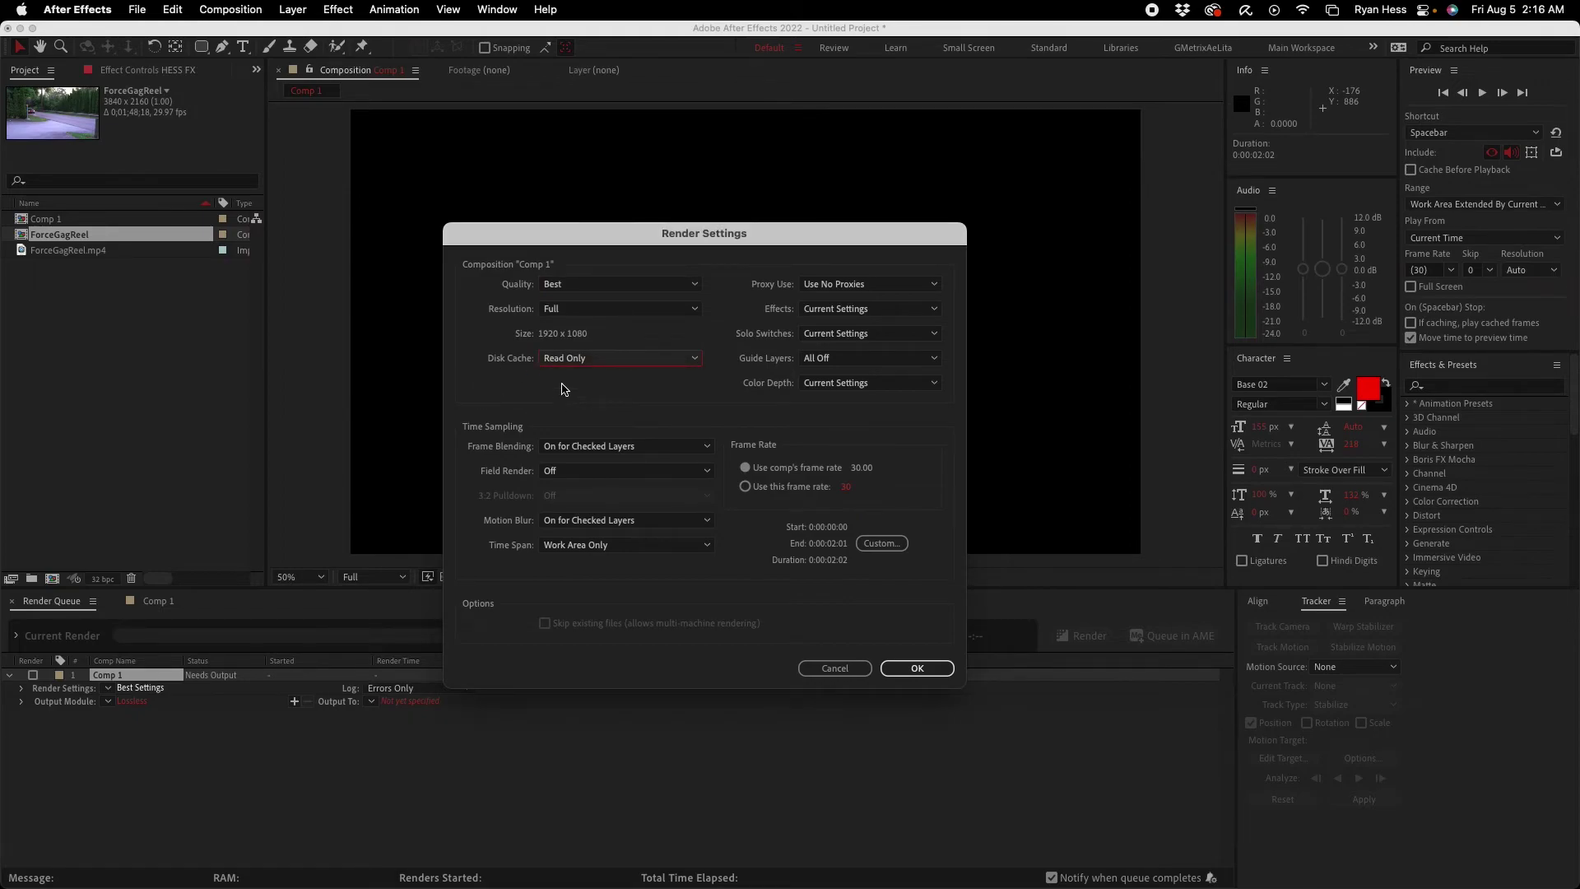
{"action": "left_click", "coordinate": [907, 669]}
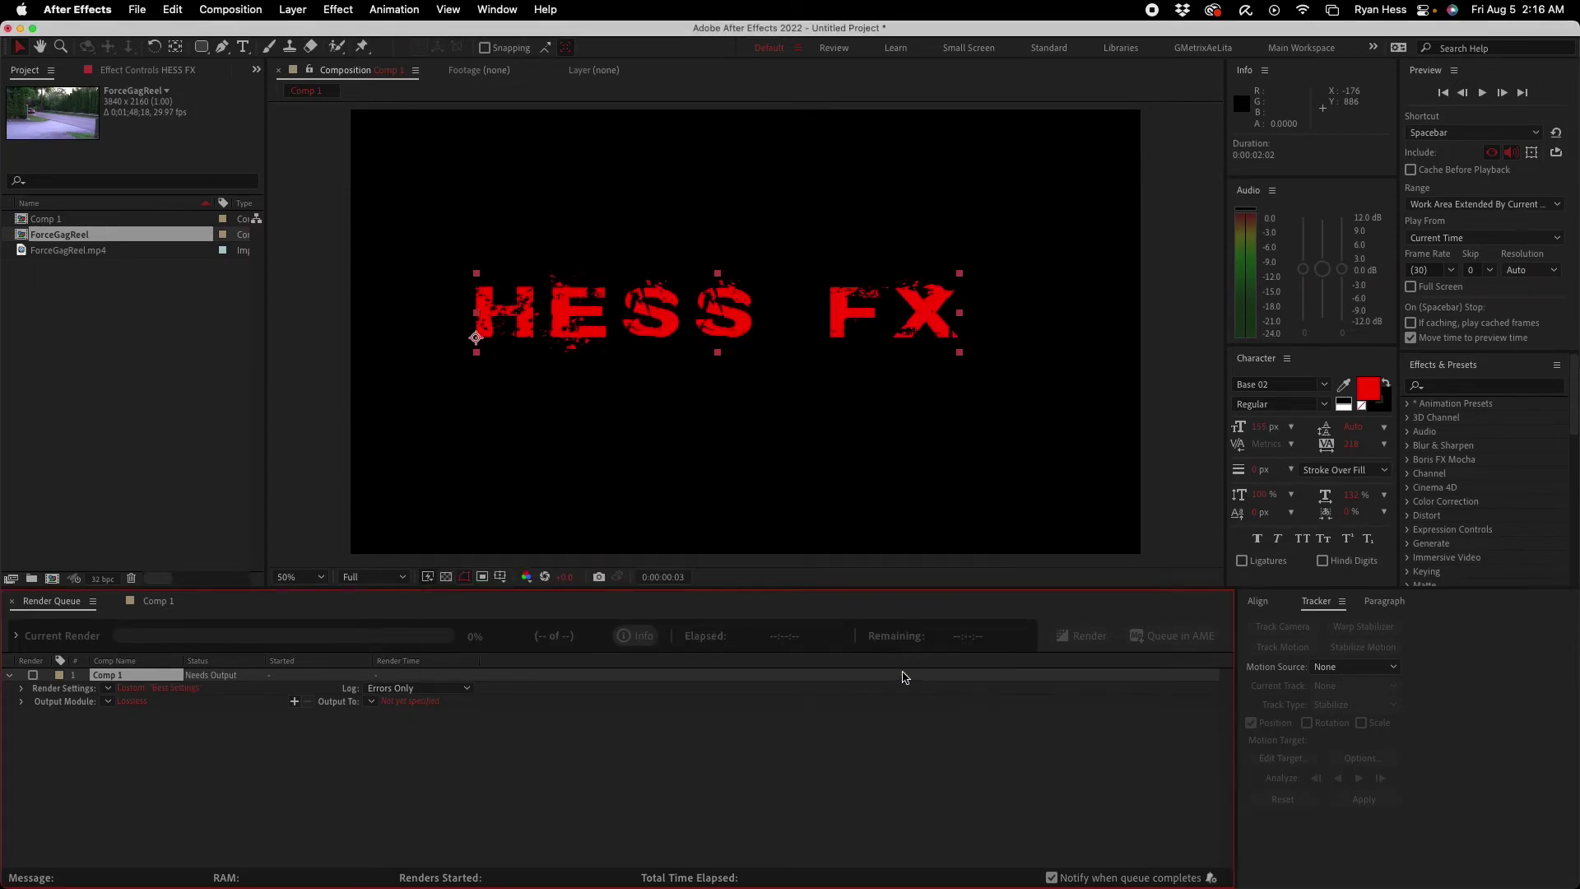
Step: Examine the output module settings and format choices of the queued Comp 1, closing them without saving changes
{"action": "left_click", "coordinate": [131, 701]}
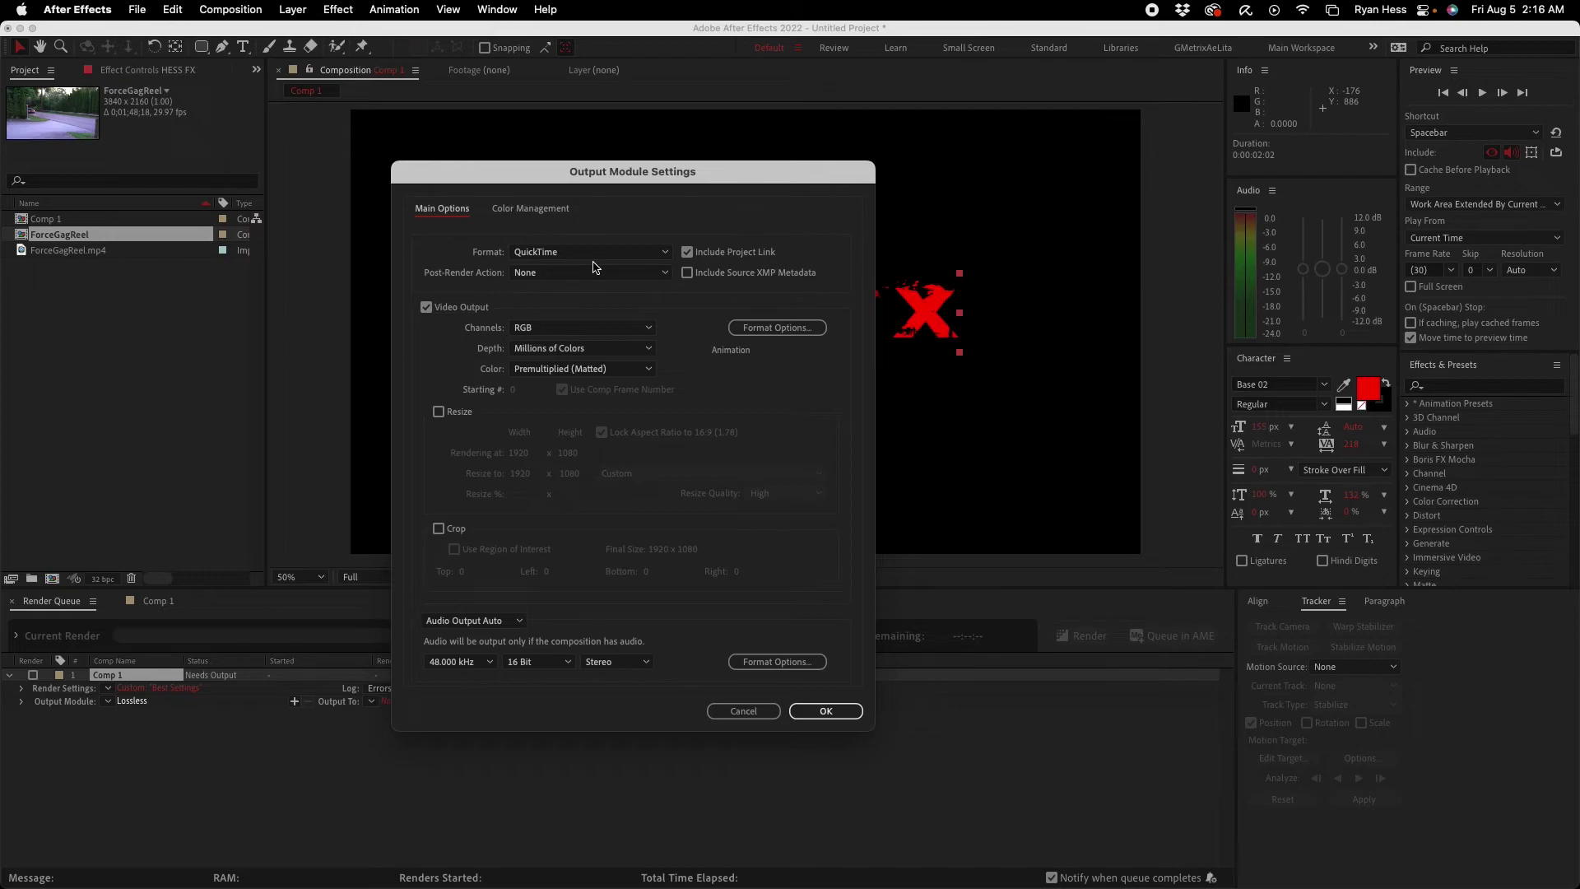
{"action": "left_click", "coordinate": [598, 258]}
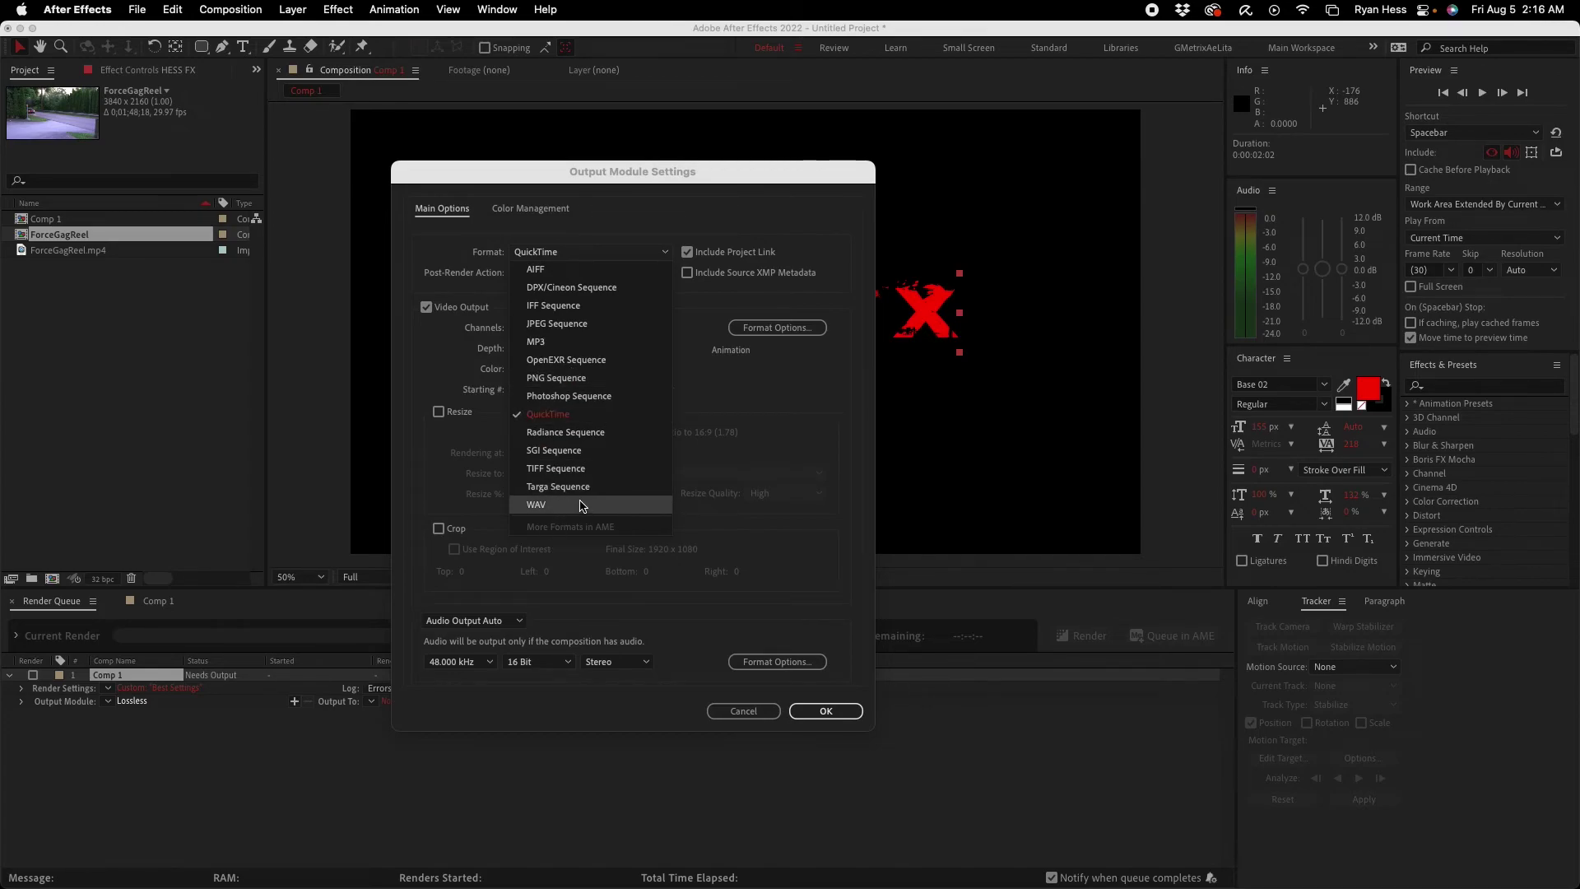
{"action": "left_click", "coordinate": [579, 416]}
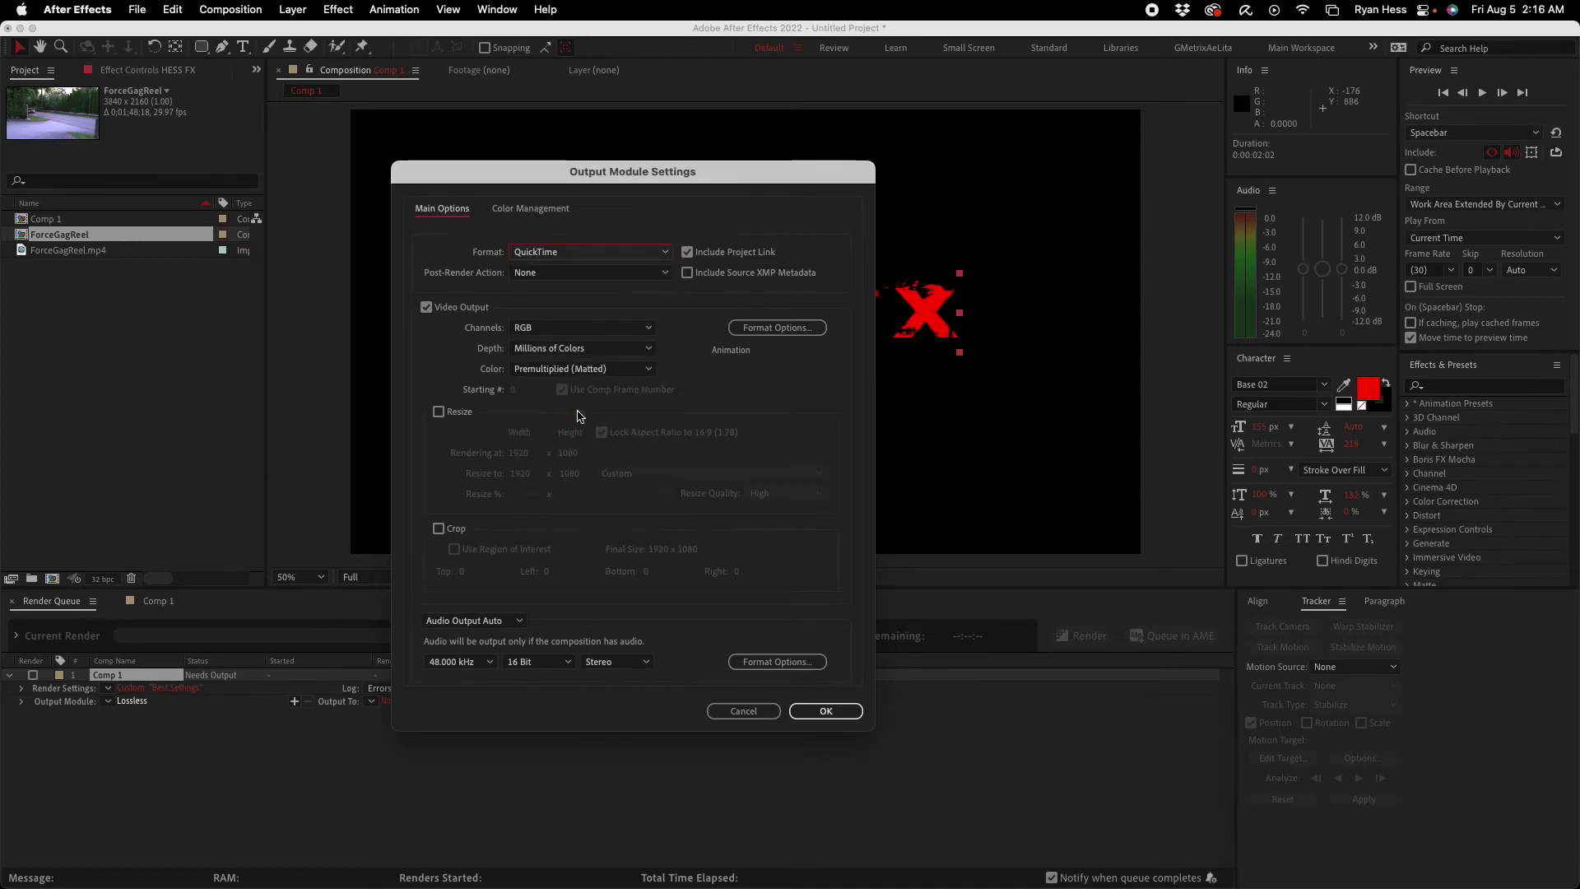
{"action": "left_click", "coordinate": [745, 711]}
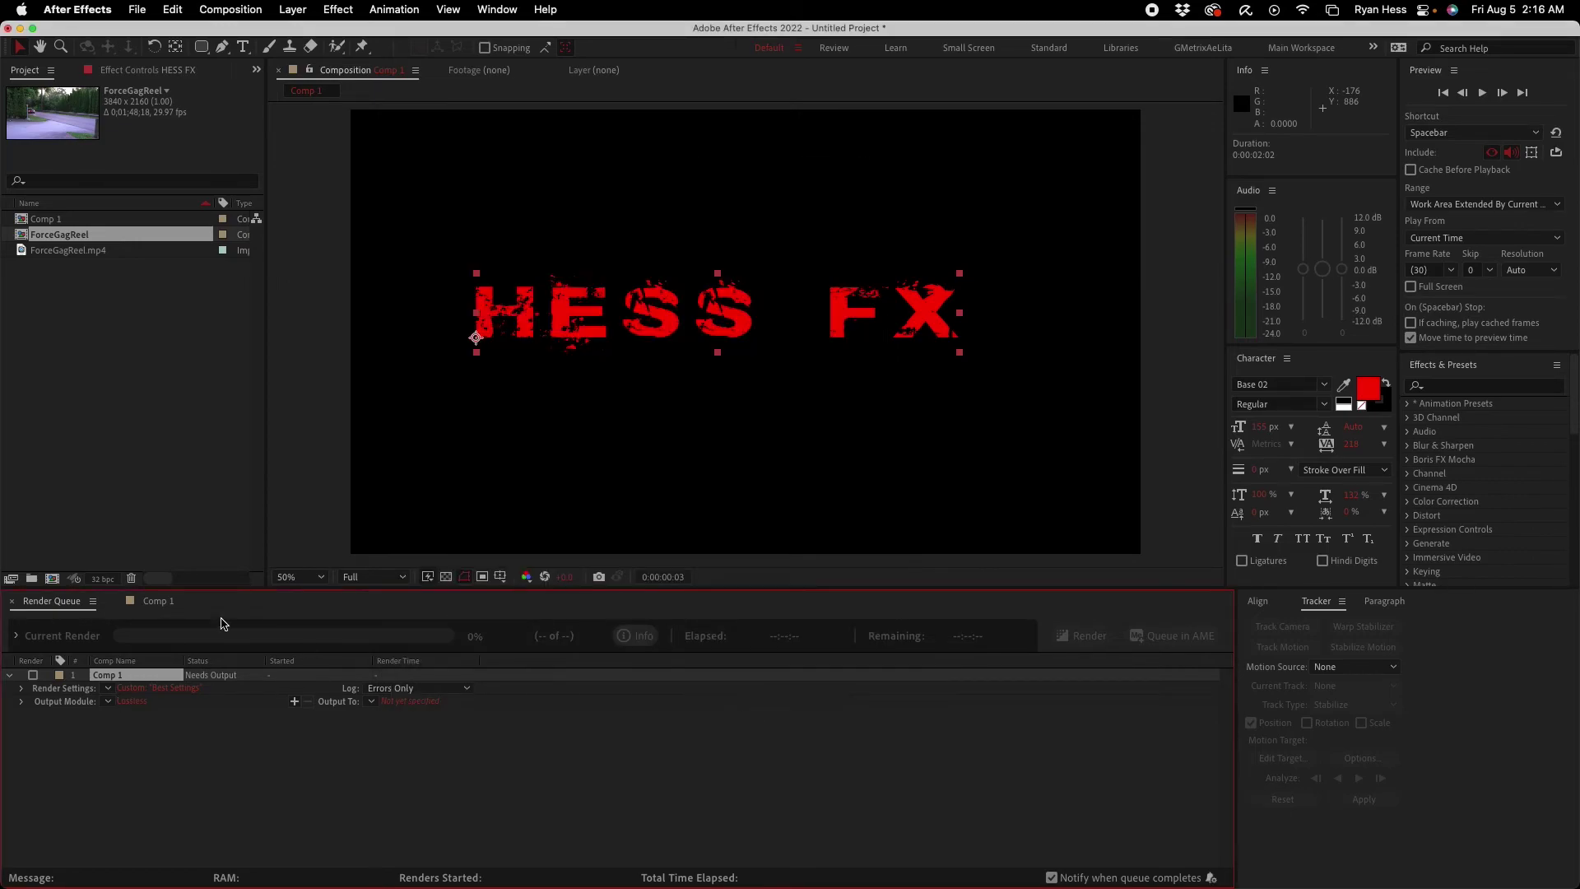
Step: Return to the Comp 1 timeline and move the current time to 0:00:00:00
{"action": "left_click", "coordinate": [160, 601]}
{"action": "left_click", "coordinate": [643, 631]}
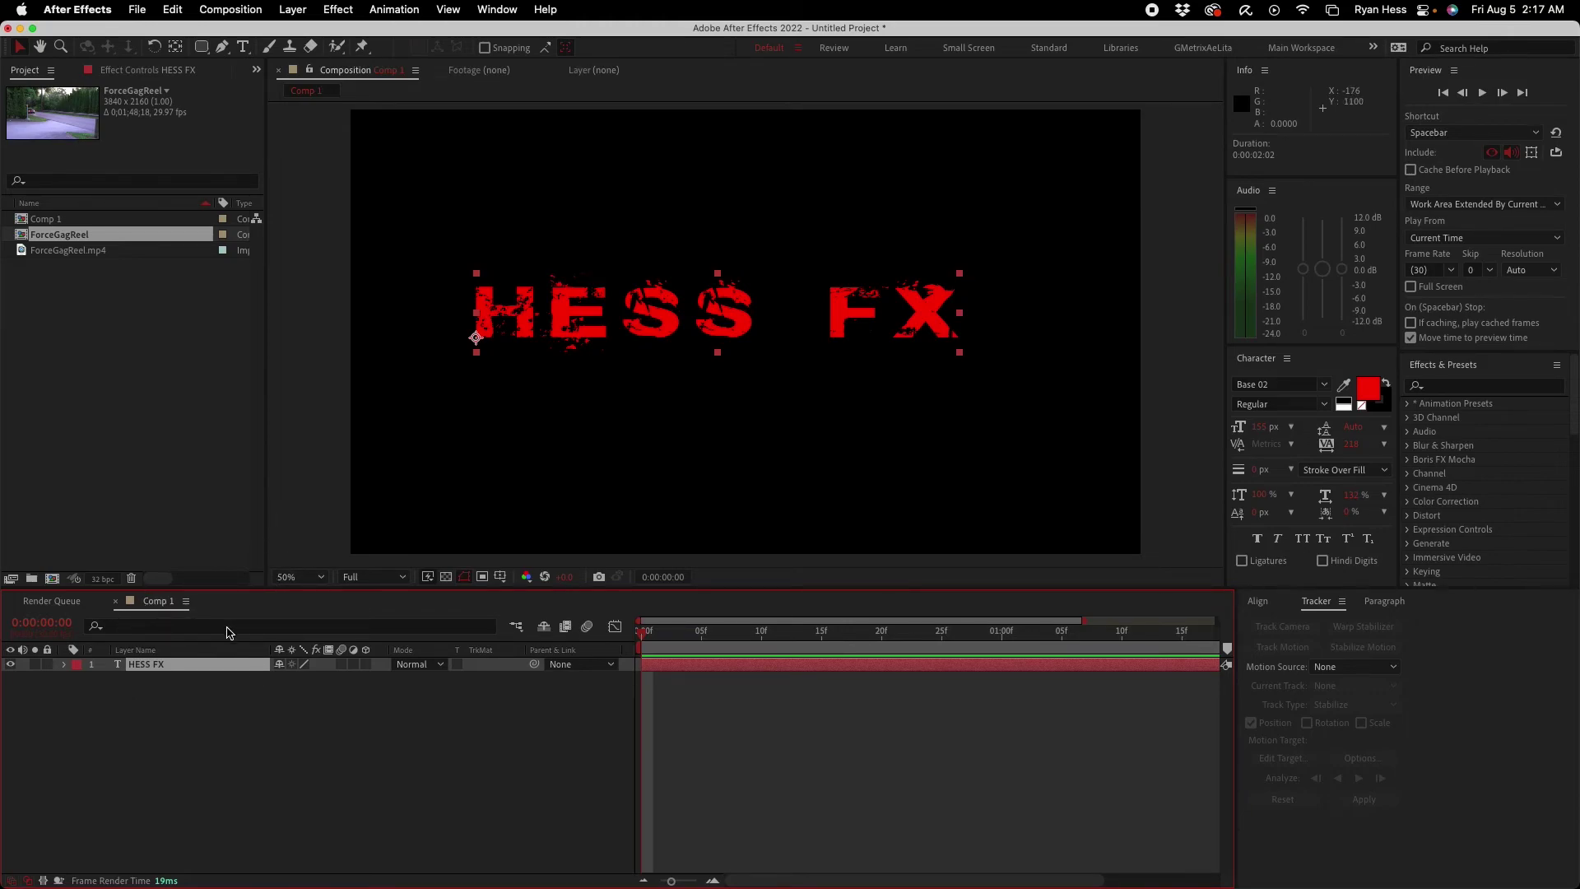
Step: Reopen Comp 1's output module settings from the Render Queue, recheck the QuickTime format option and cancel
{"action": "left_click", "coordinate": [71, 608]}
{"action": "left_click", "coordinate": [132, 701]}
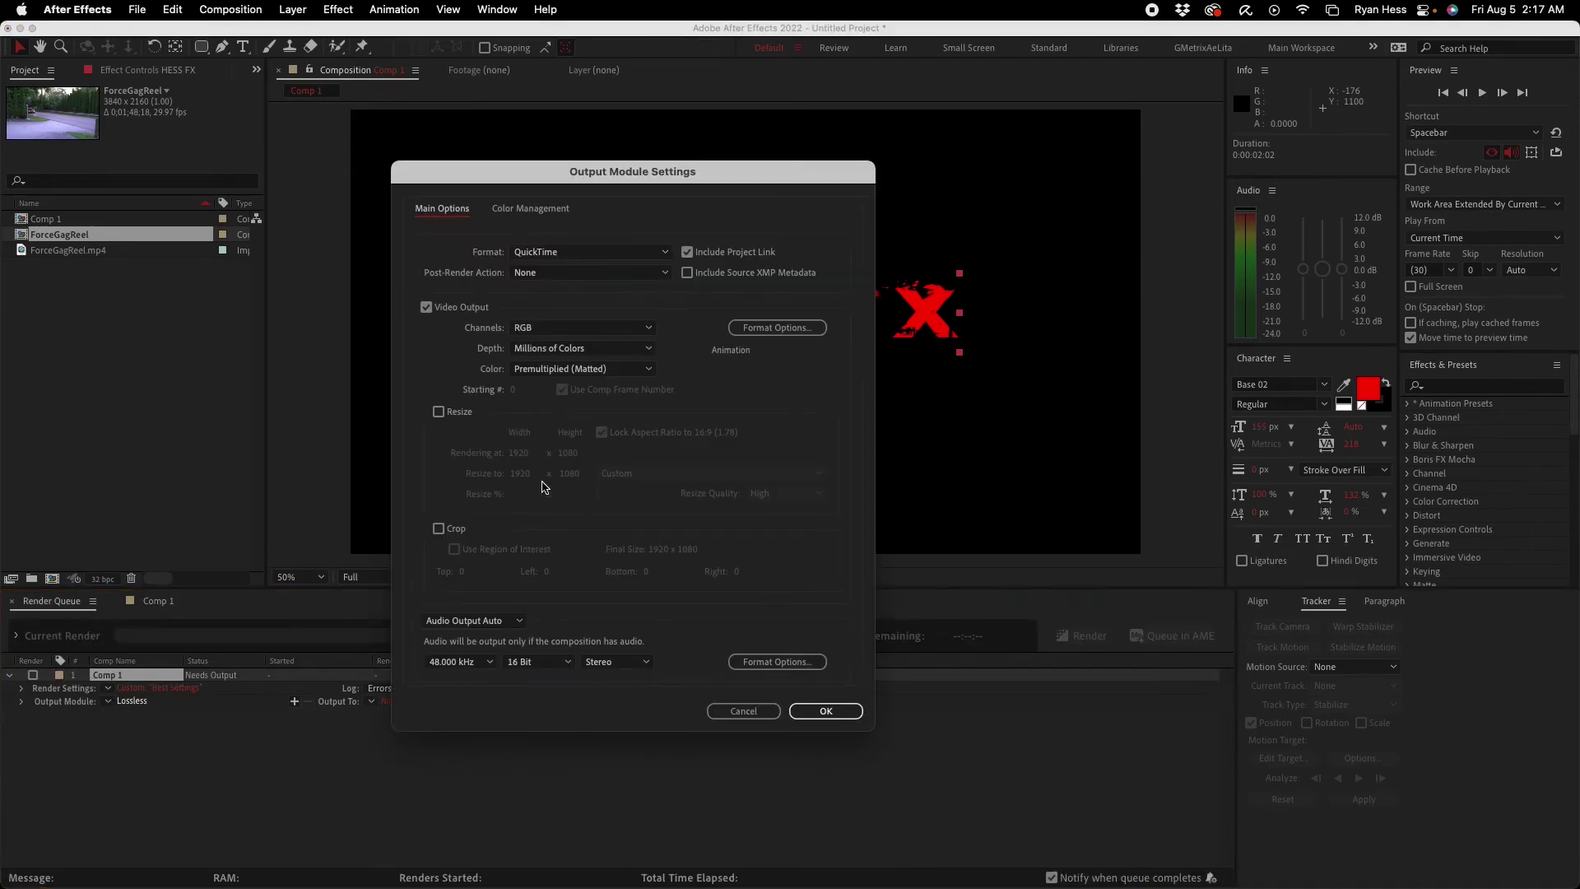
{"action": "left_click", "coordinate": [545, 252]}
{"action": "left_click", "coordinate": [548, 414]}
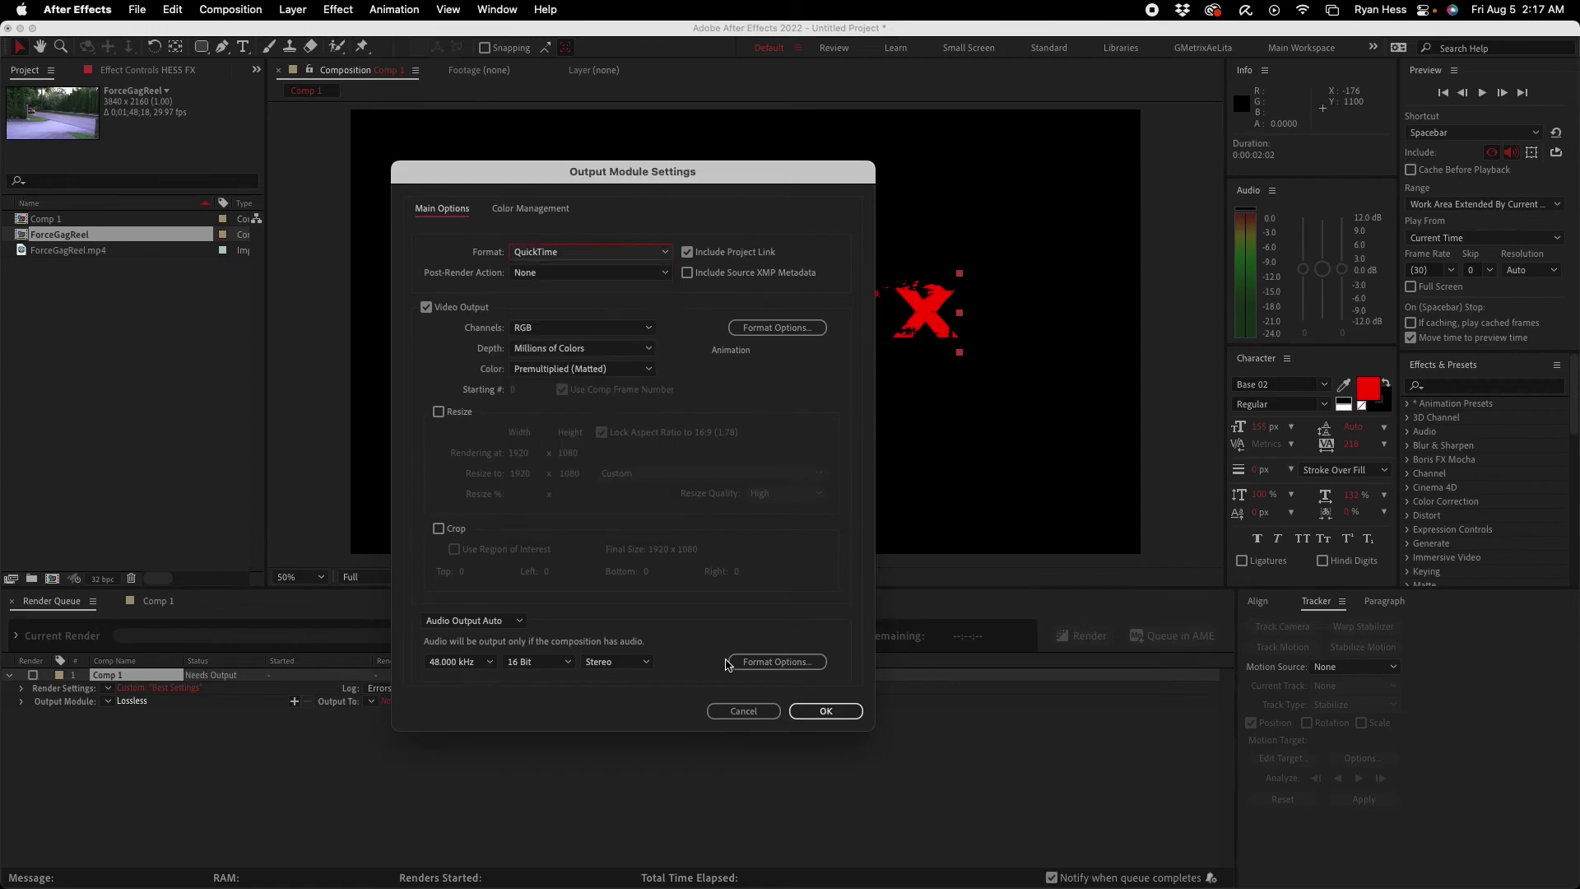
{"action": "left_click", "coordinate": [762, 716]}
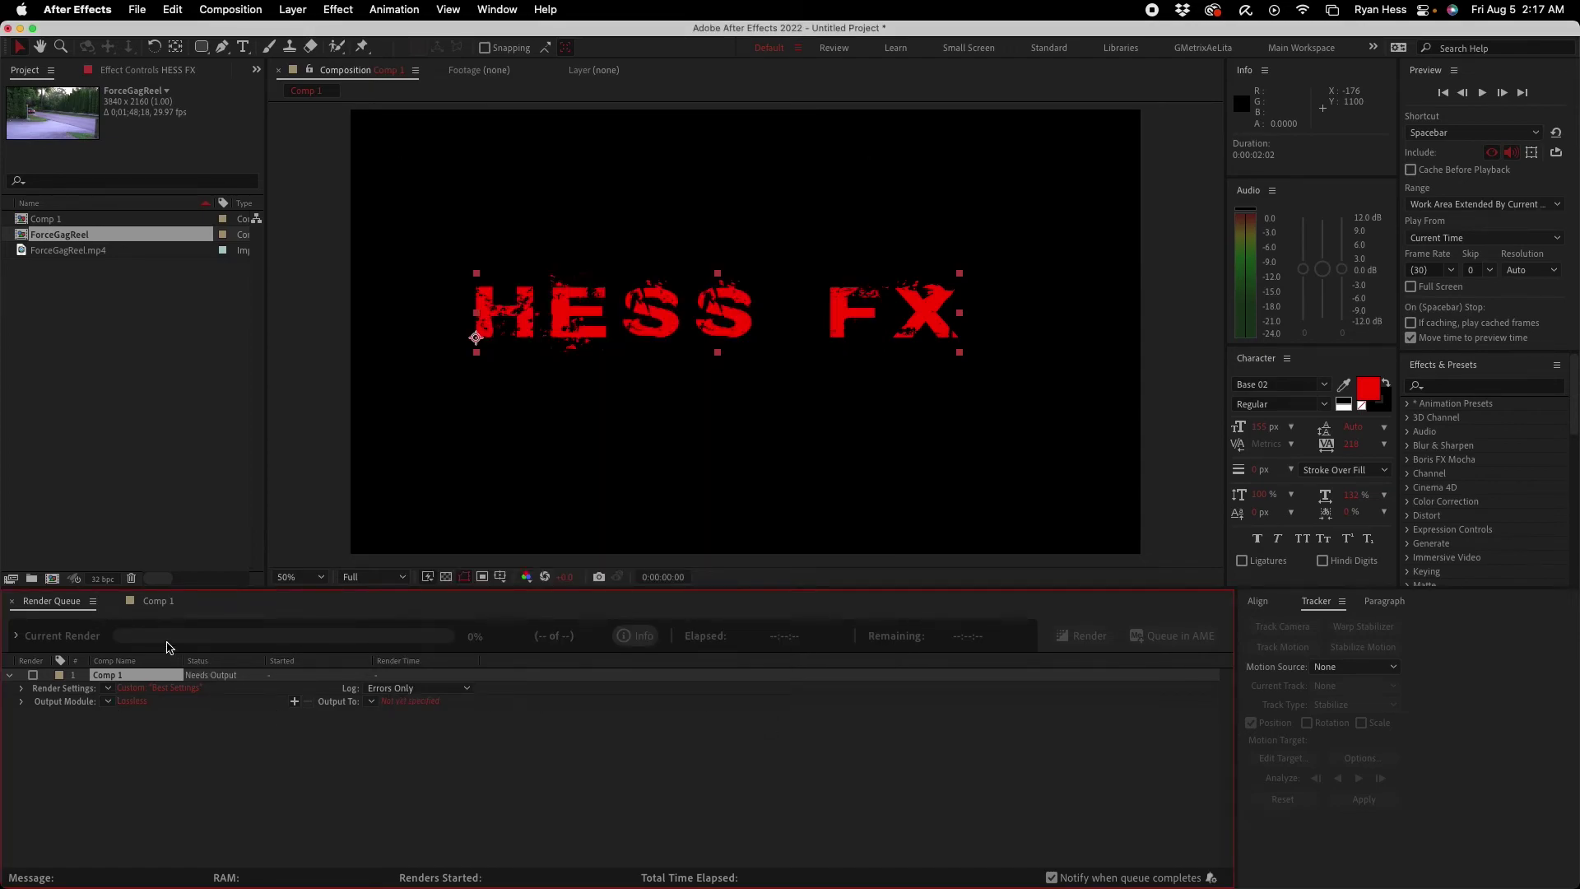
Step: Return to the Comp 1 timeline and look up the command for adding the composition to the Adobe Media Encoder queue
{"action": "left_click", "coordinate": [157, 601]}
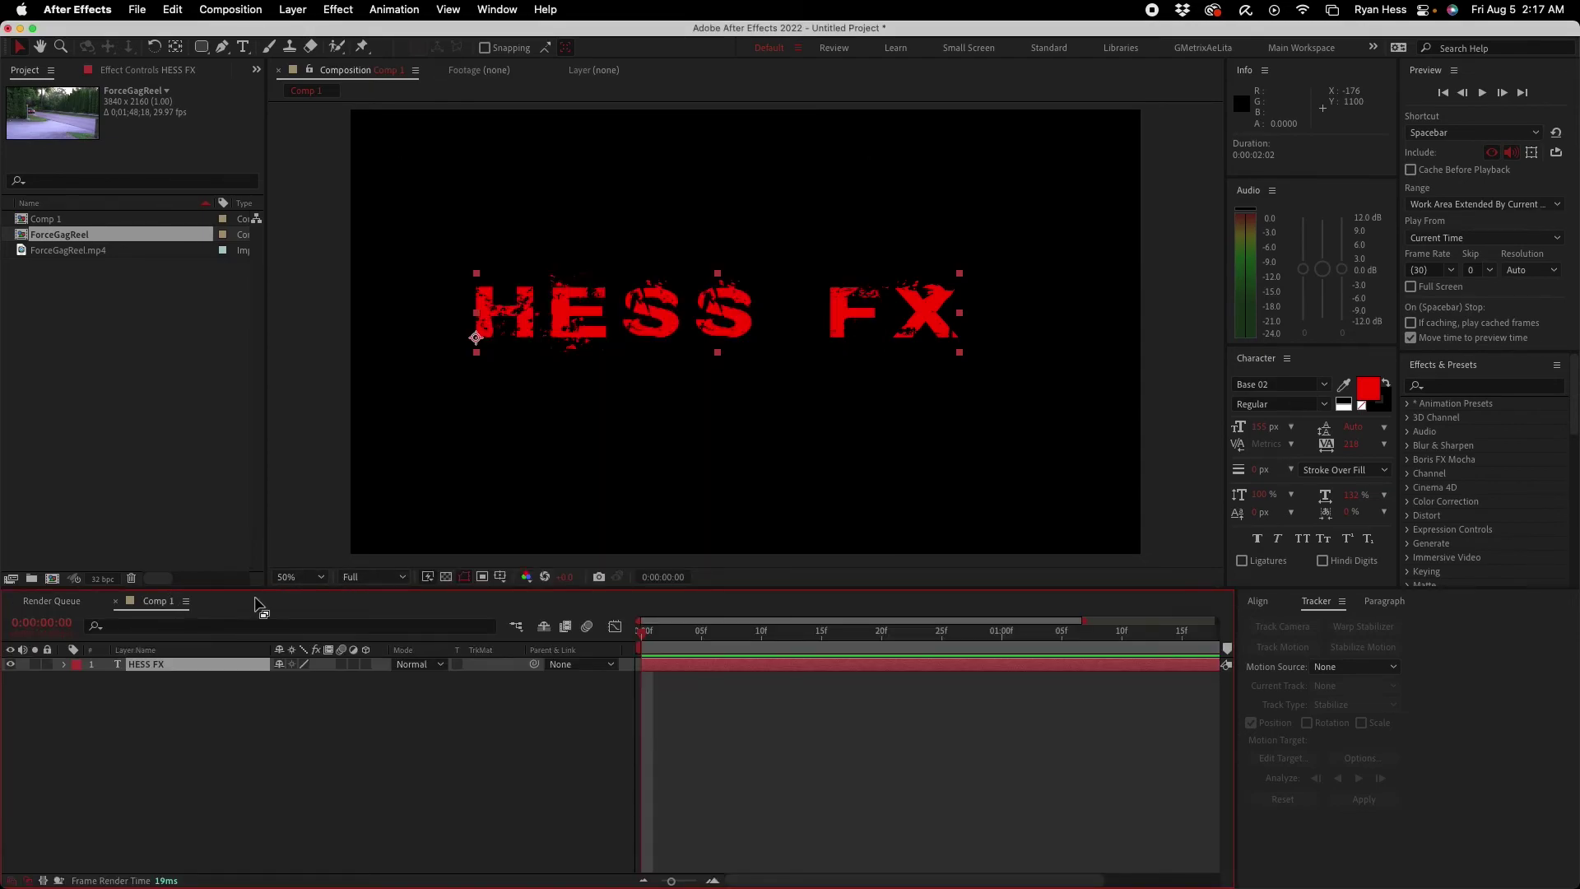
{"action": "left_click", "coordinate": [232, 9]}
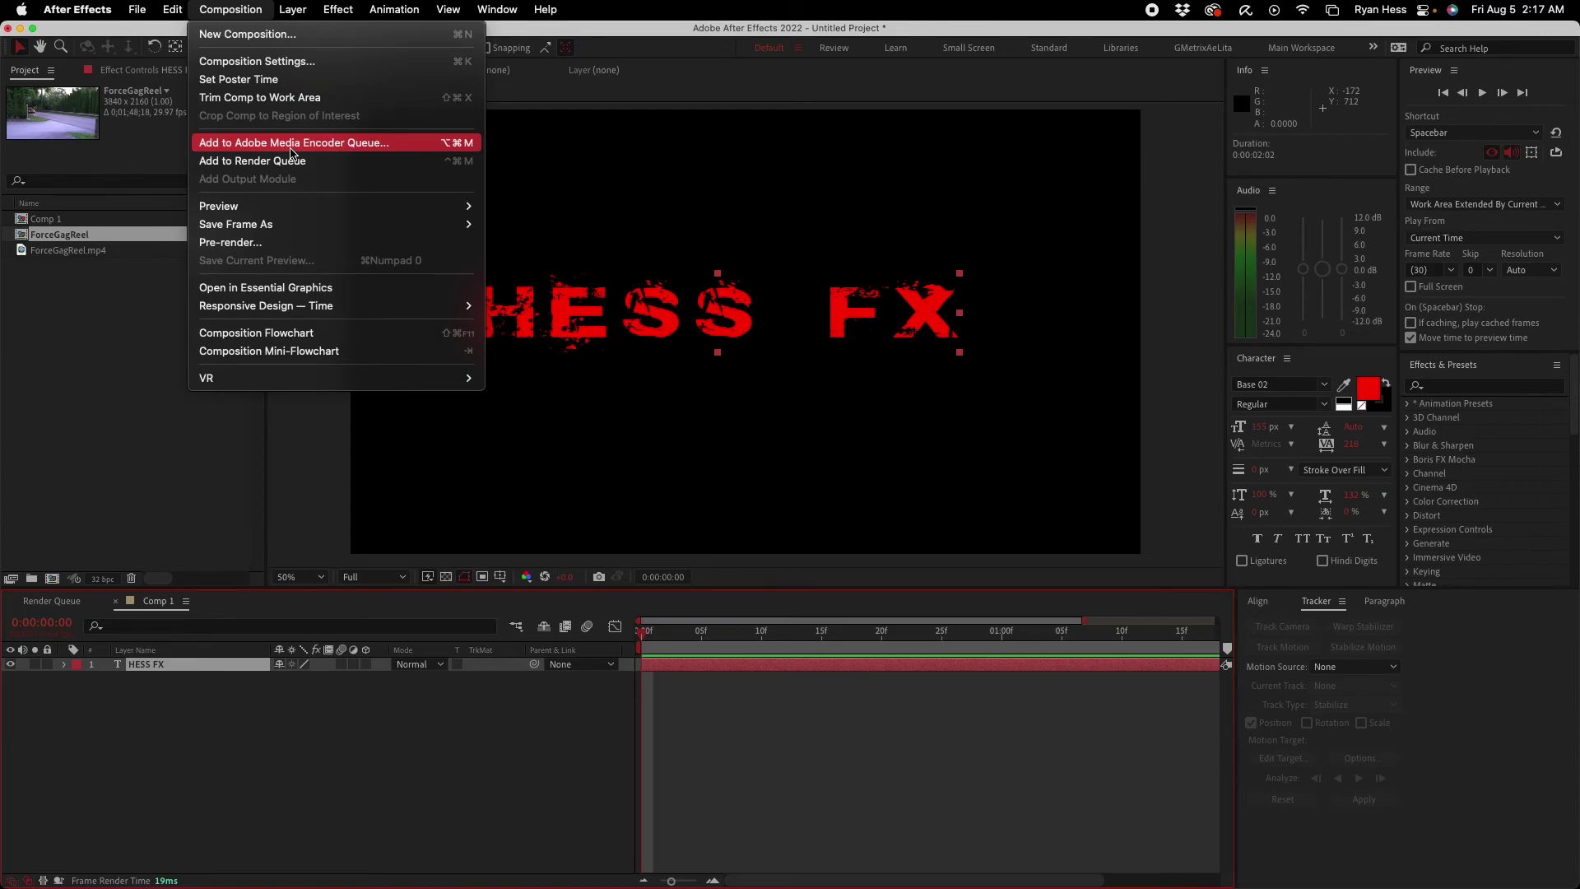
{"action": "left_click", "coordinate": [385, 750]}
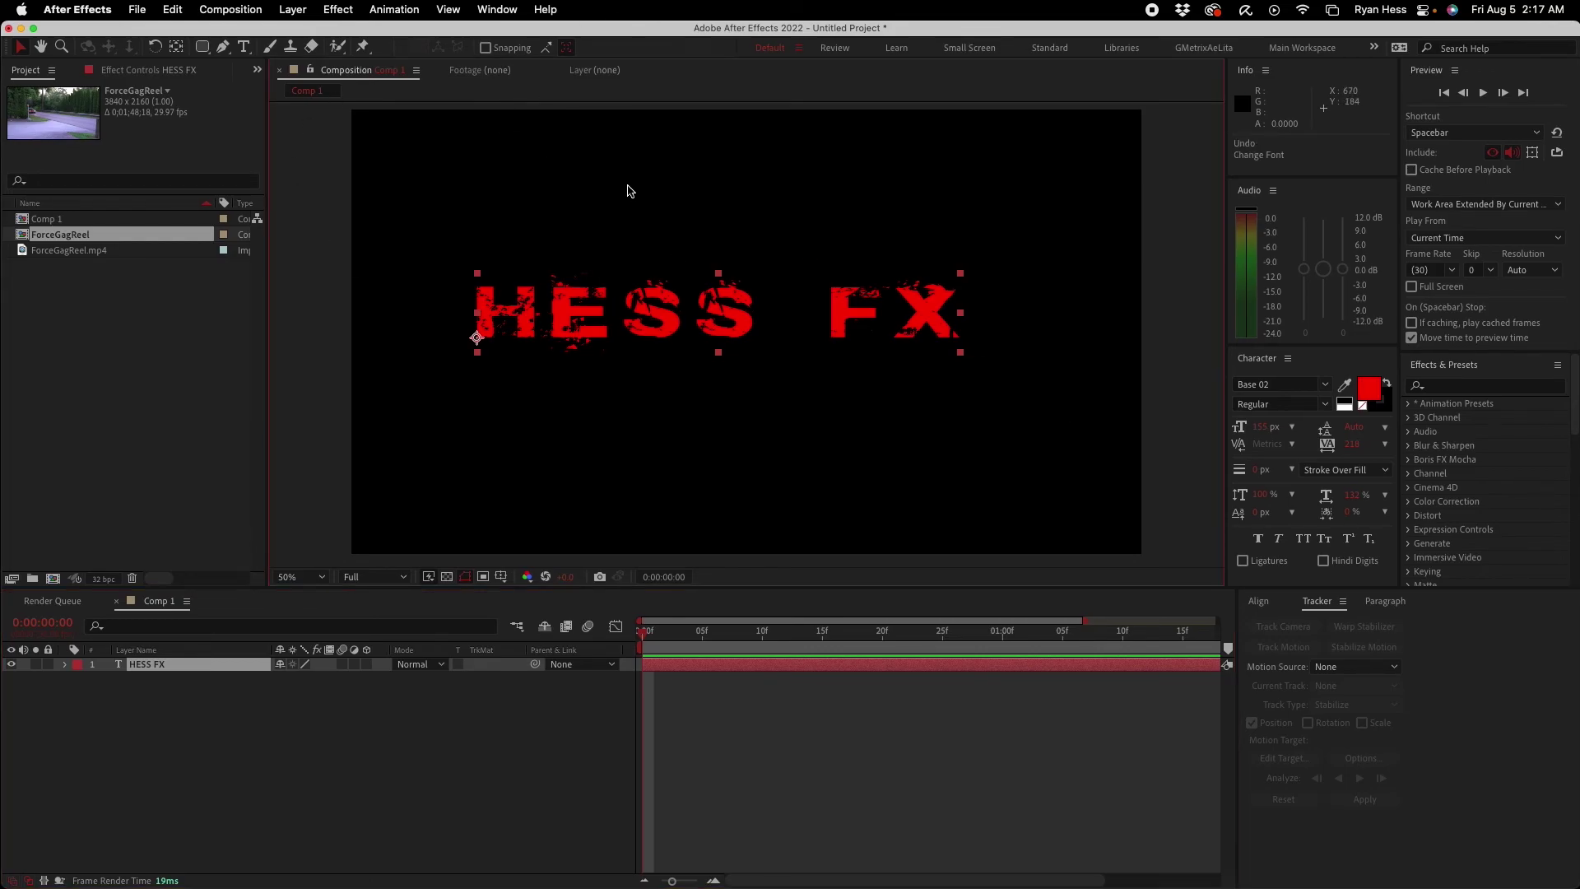
Step: Show the Lumetri Scopes for Comp 1 to inspect the HESS FX text's signal levels, and close the scopes again
{"action": "left_click", "coordinate": [497, 10]}
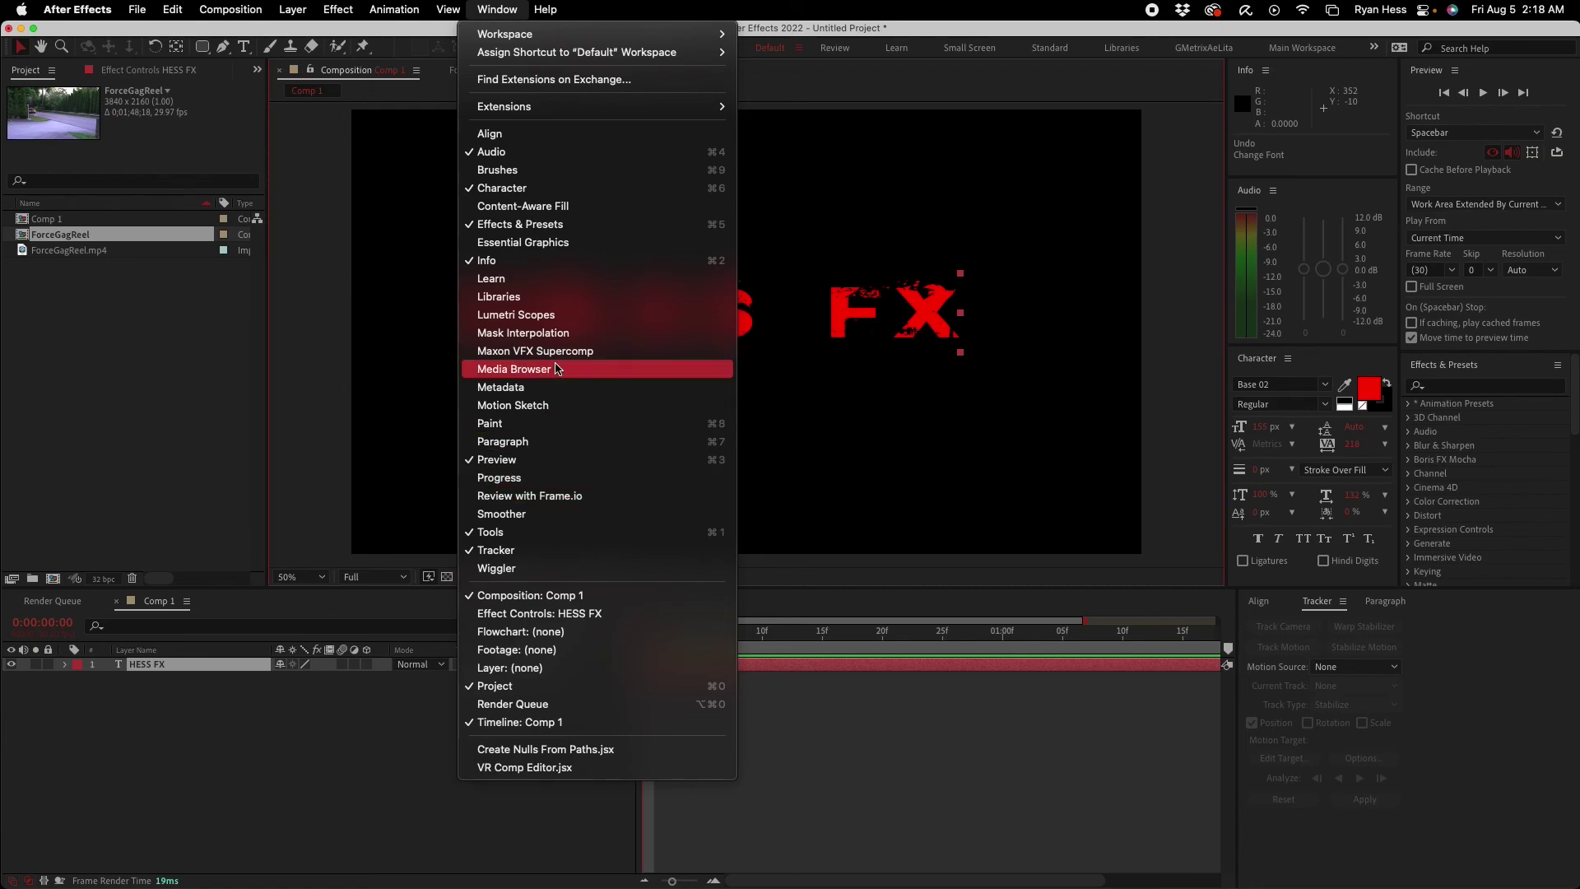
{"action": "left_click", "coordinate": [553, 313]}
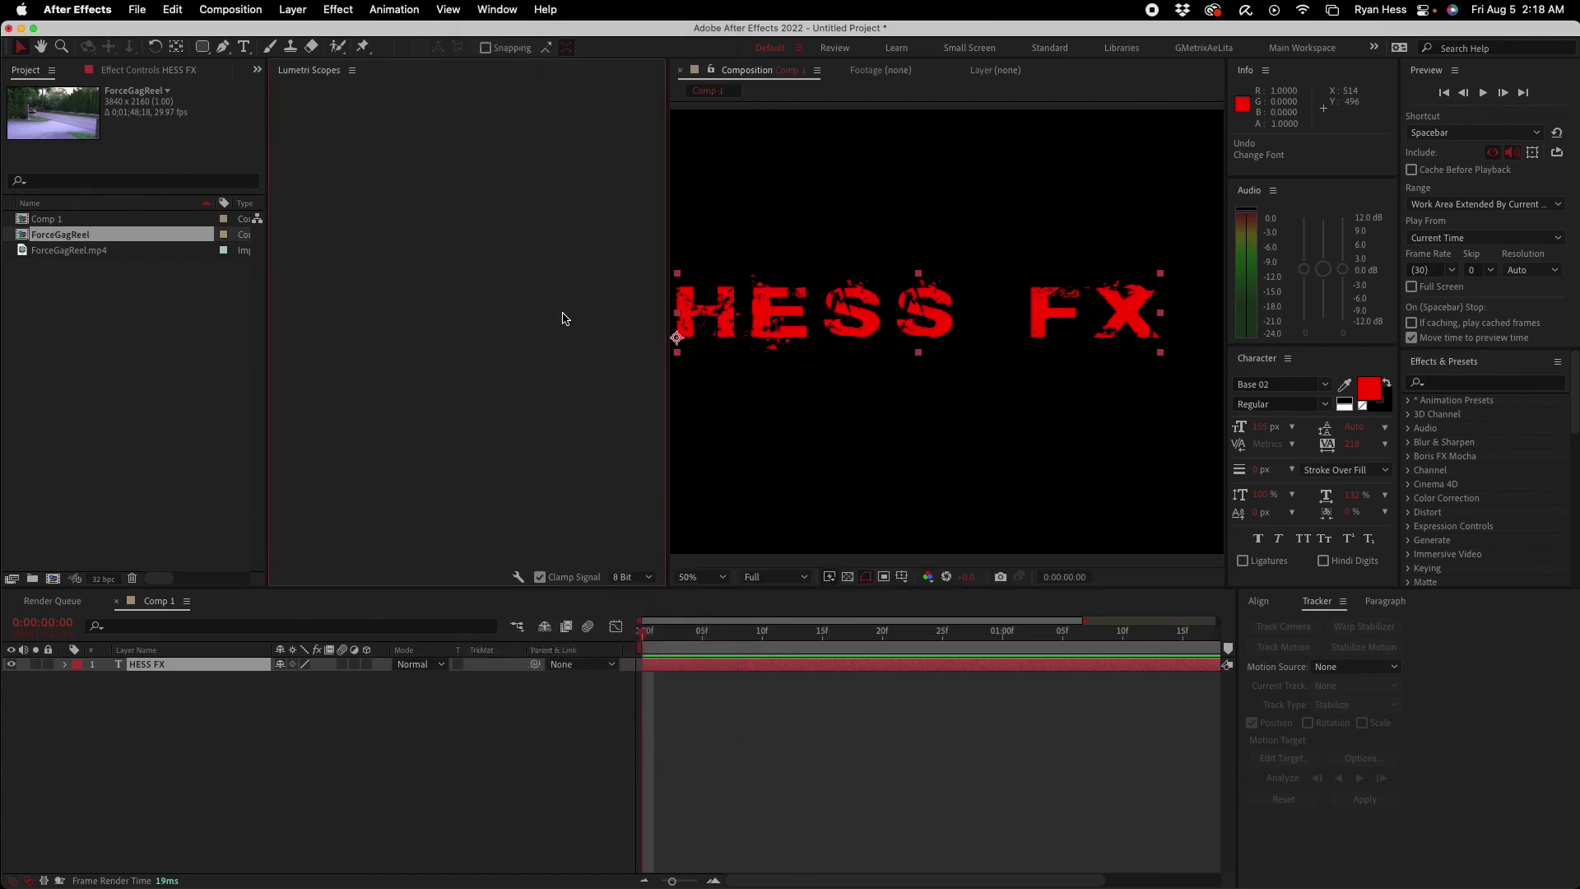
{"action": "key", "text": "comma"}
{"action": "key", "text": "comma"}
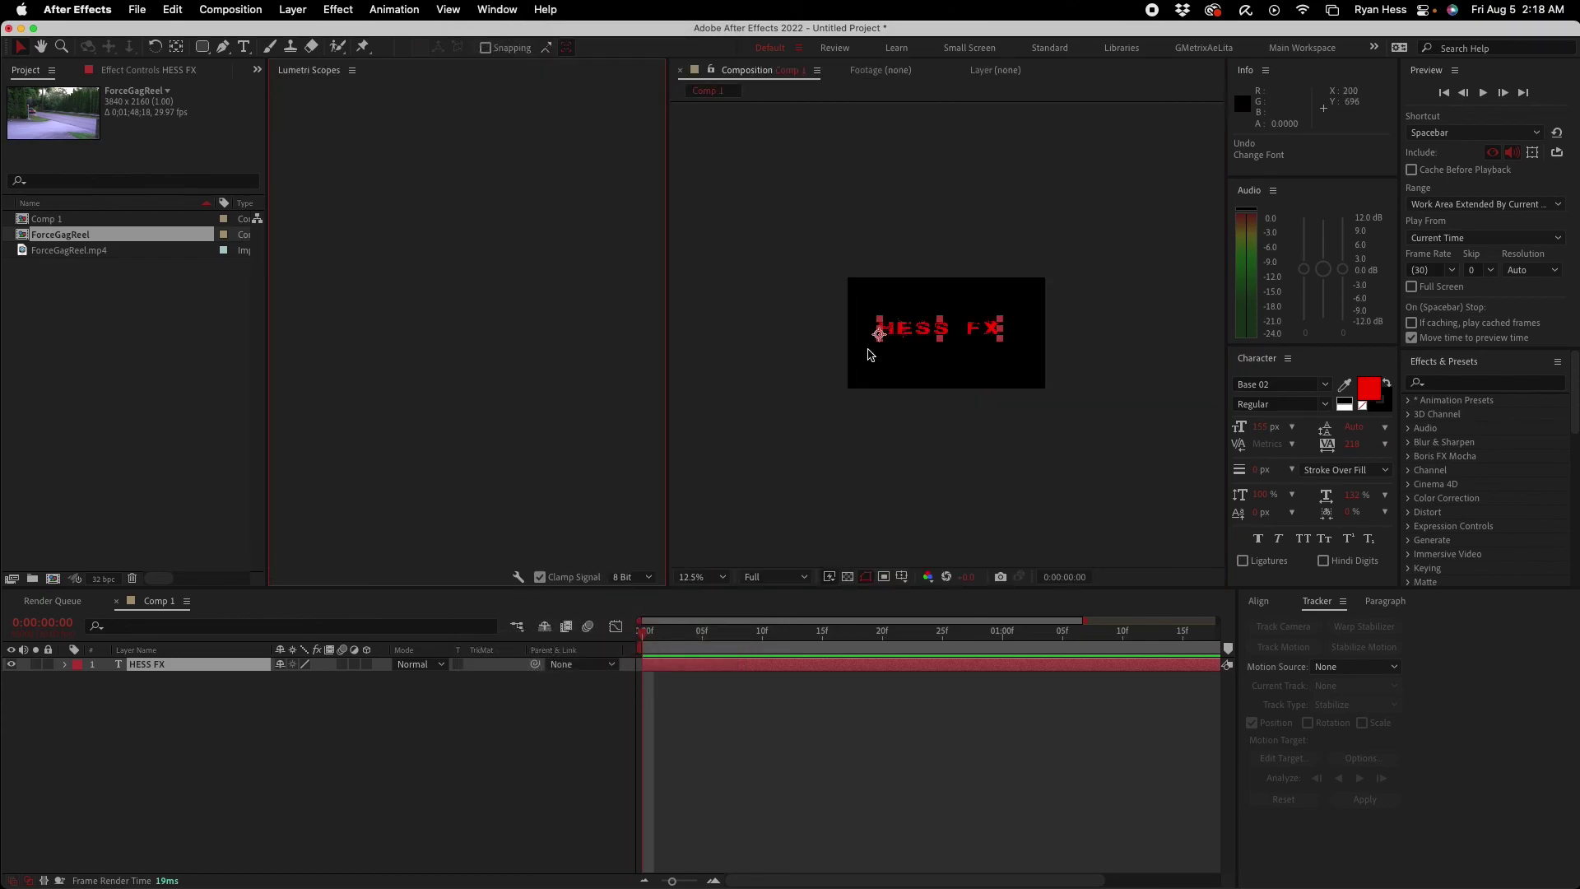
{"action": "key", "text": "period"}
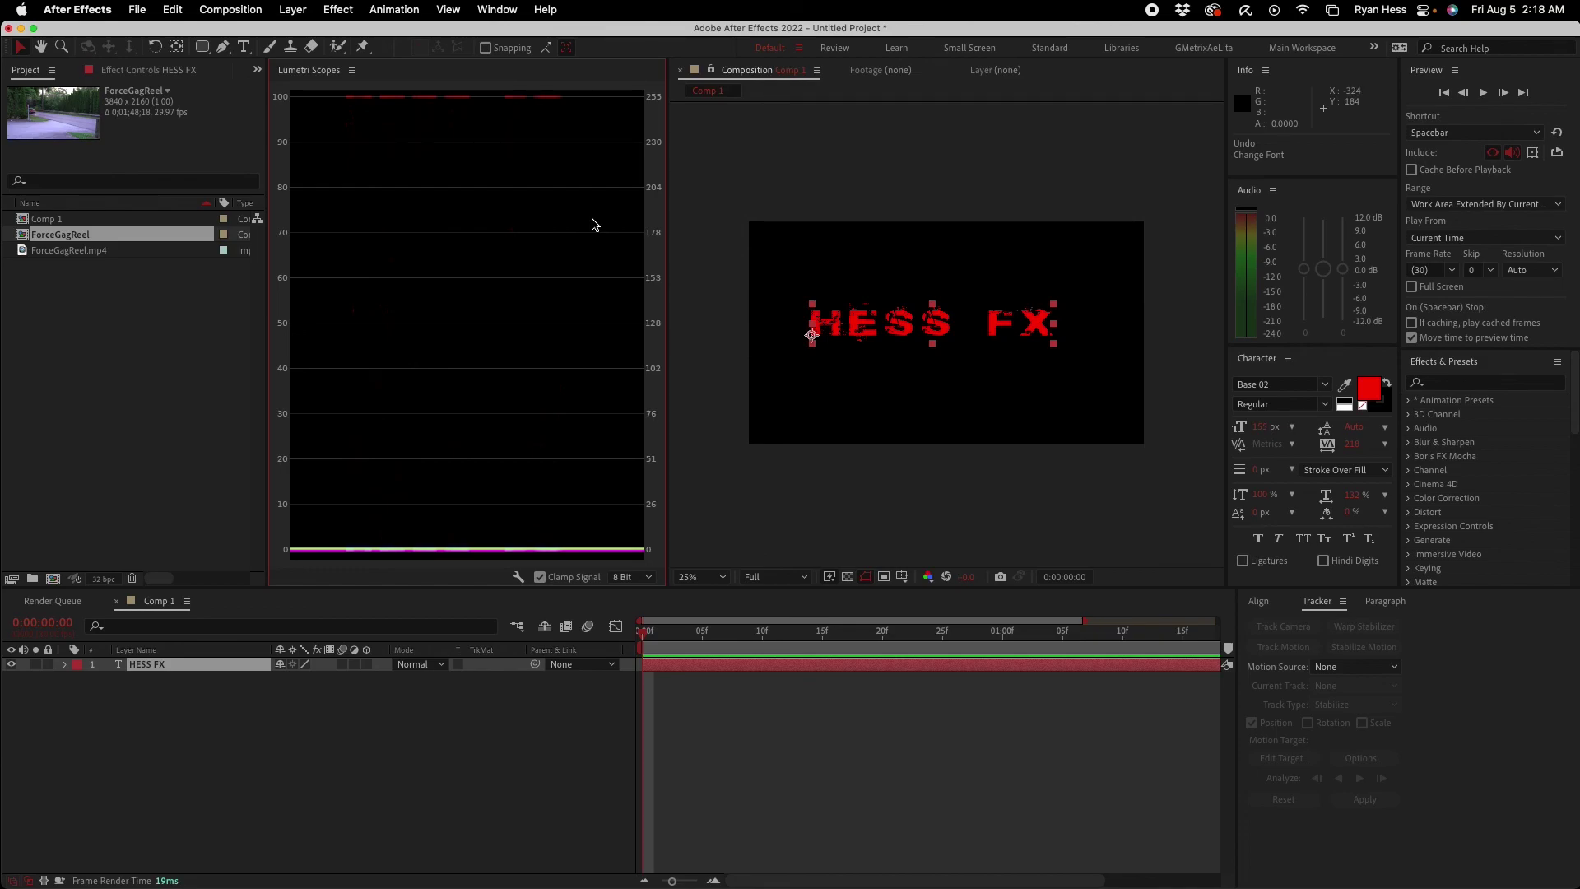
{"action": "right_click", "coordinate": [325, 73]}
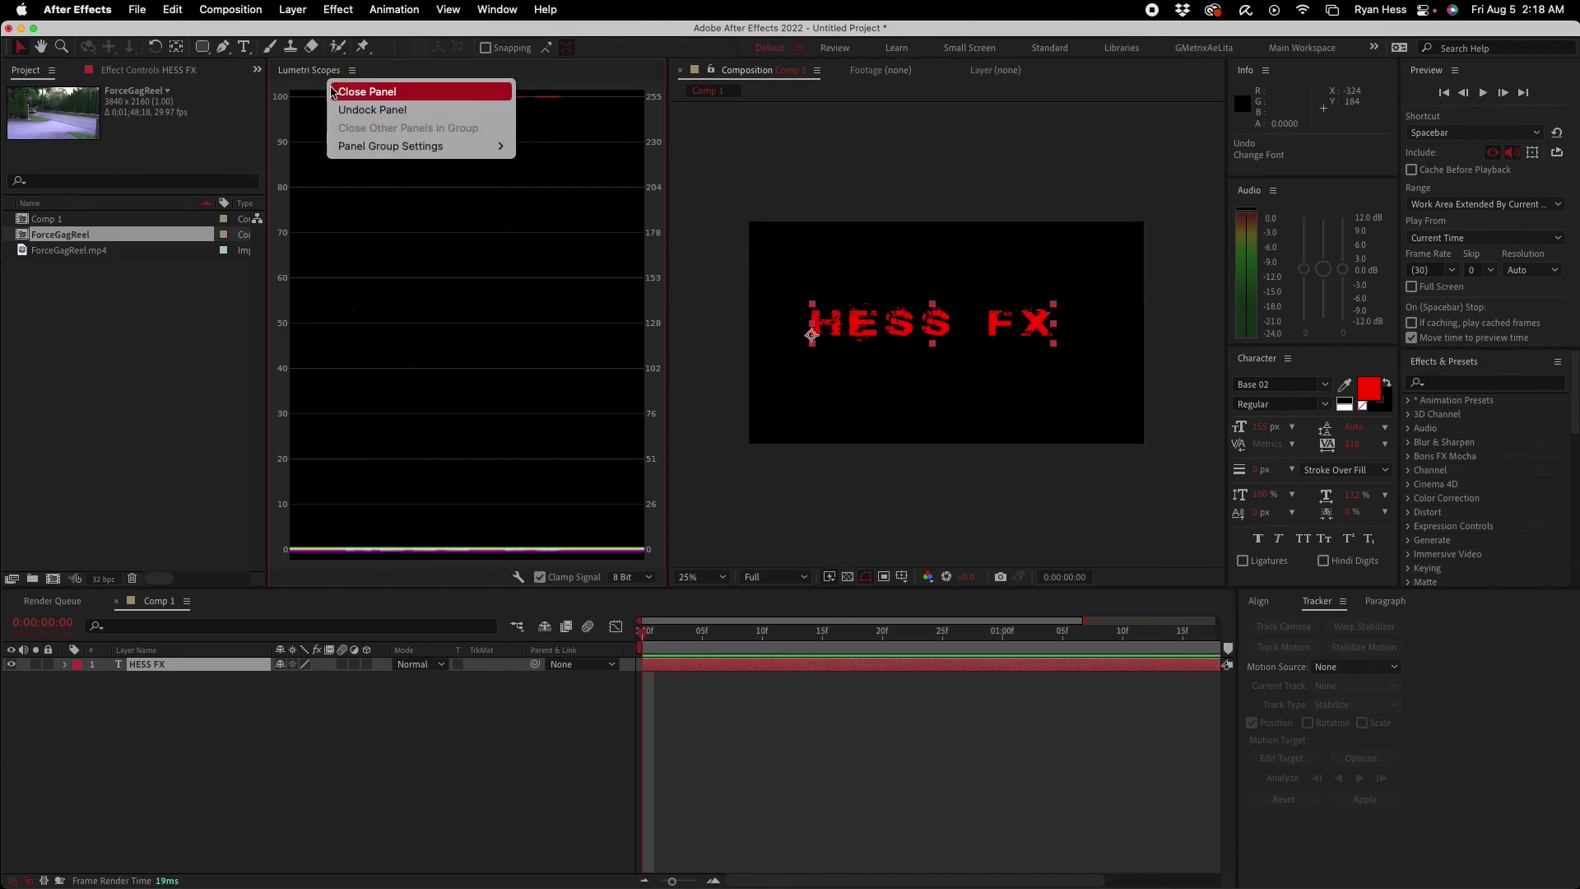
{"action": "left_click", "coordinate": [394, 95]}
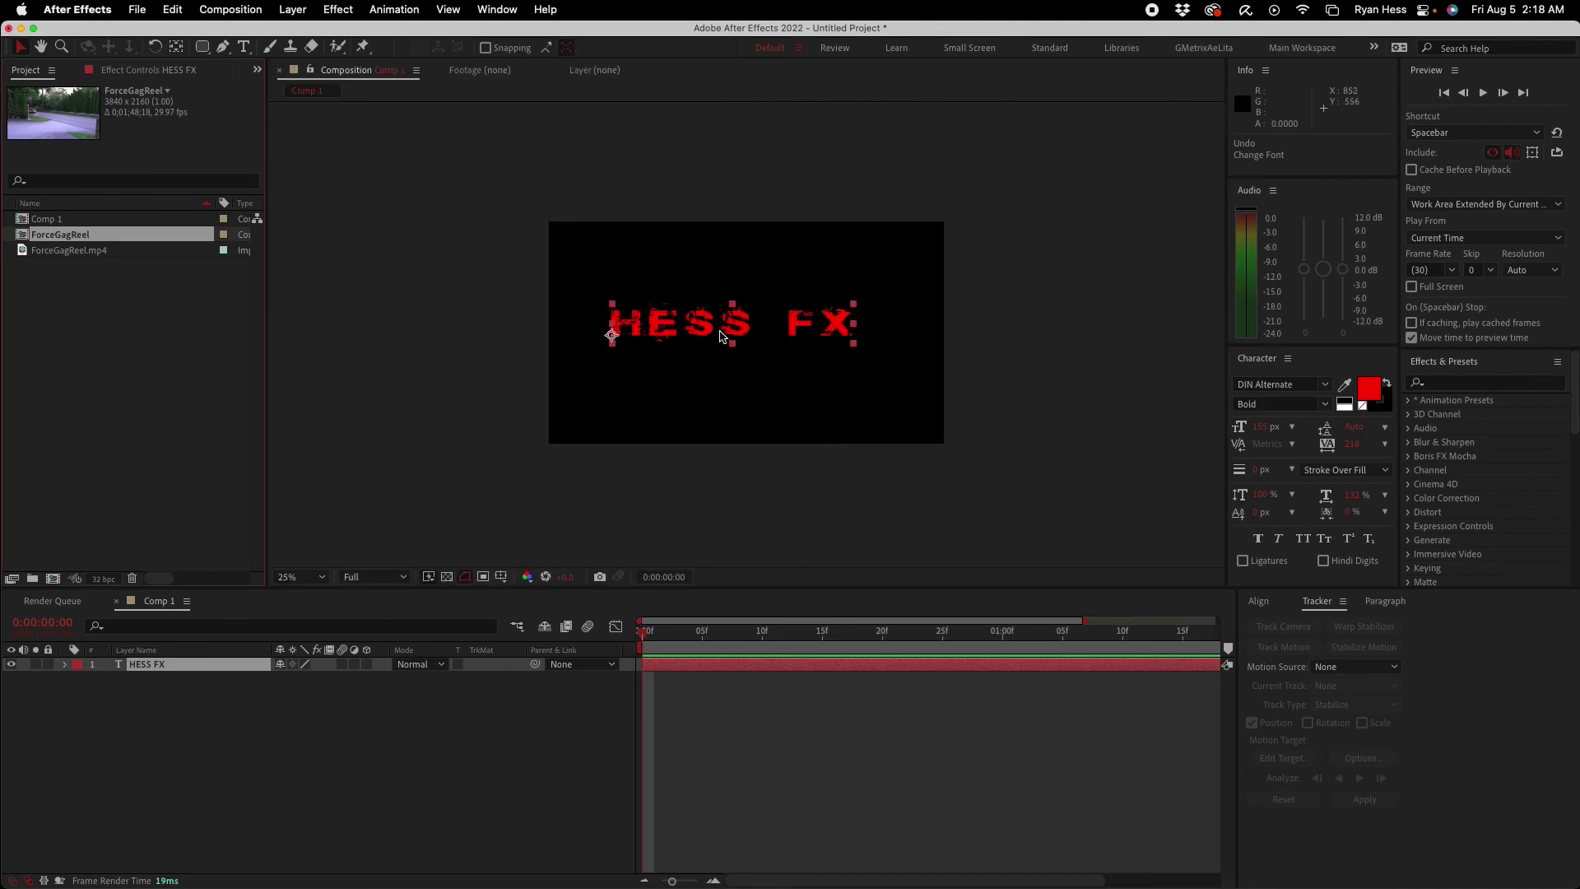
Step: Center the HESS FX text layer horizontally and vertically in the composition with Align, and deselect it
{"action": "left_click", "coordinate": [487, 225]}
{"action": "key", "text": "shift+slash"}
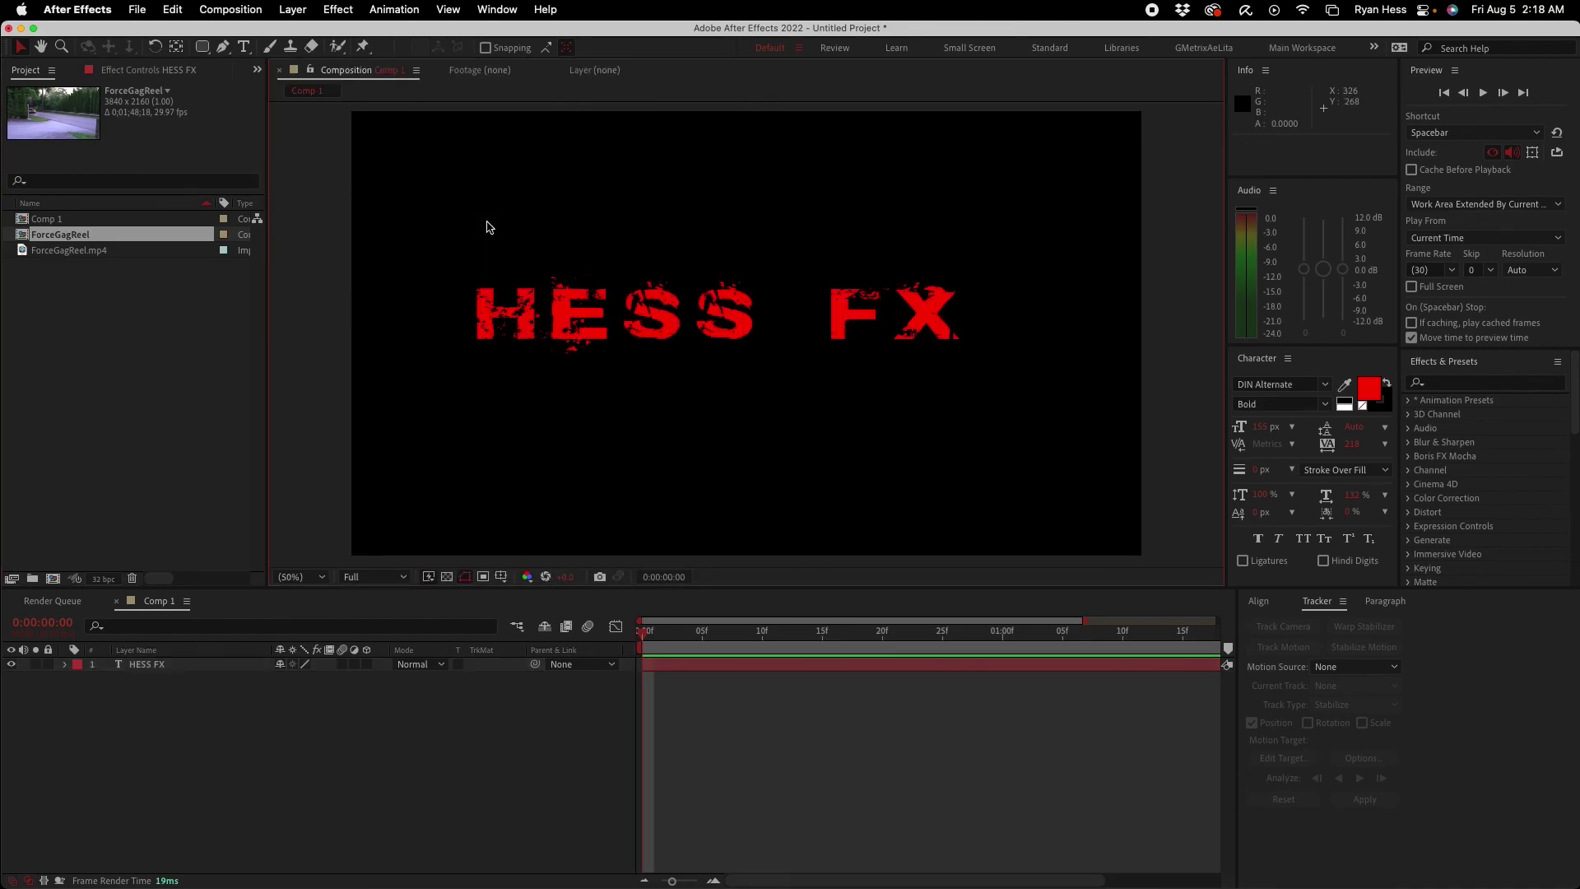
{"action": "left_click", "coordinate": [724, 329]}
{"action": "left_click", "coordinate": [1276, 605]}
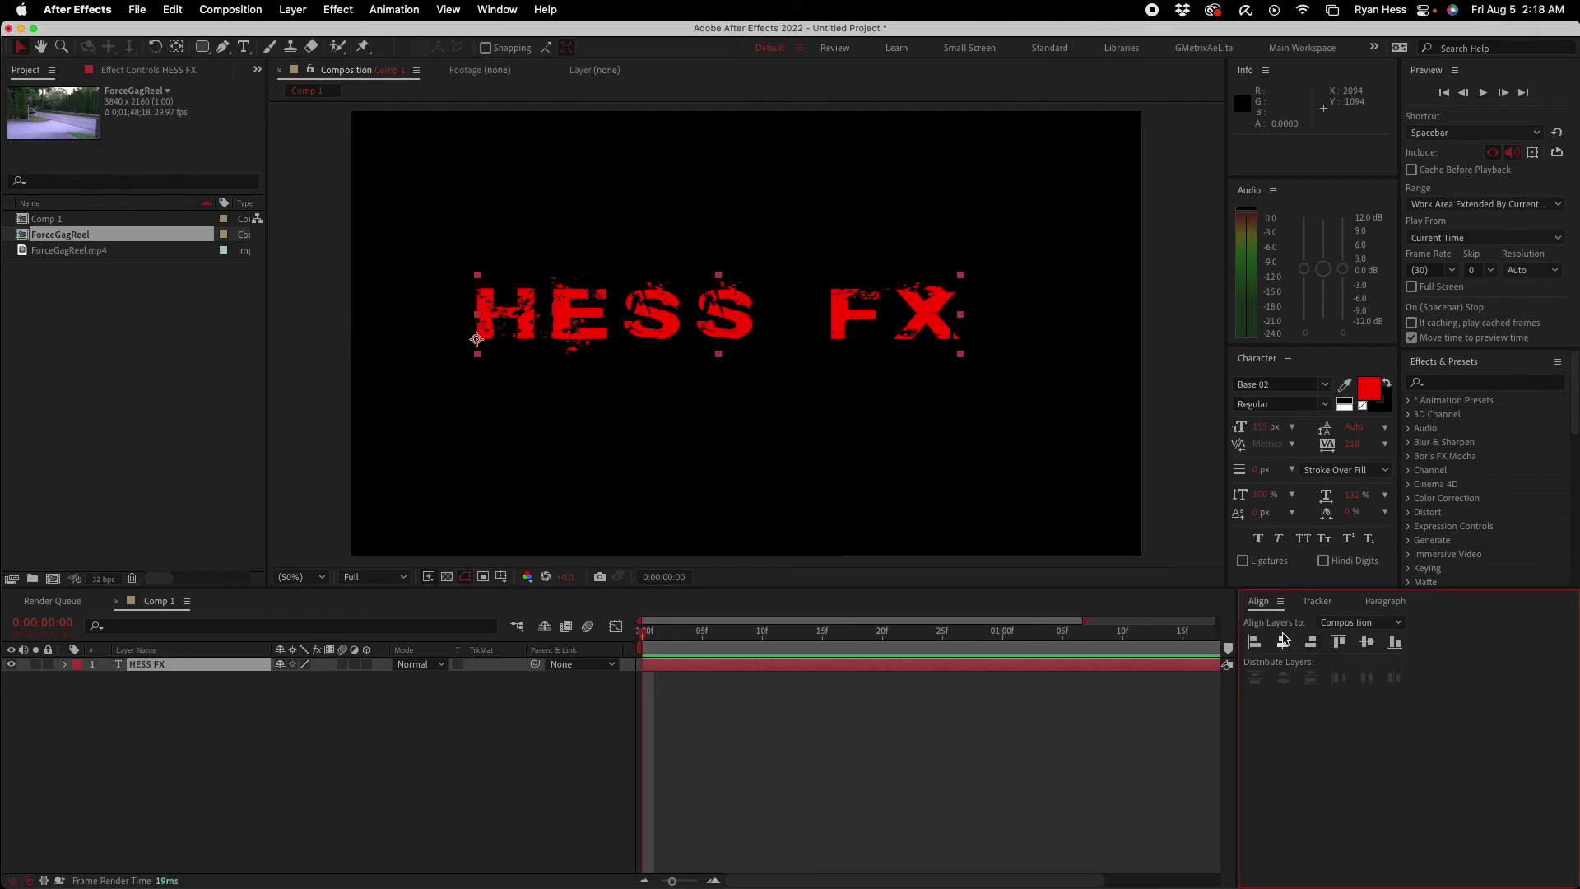
{"action": "left_click", "coordinate": [1291, 639]}
{"action": "left_click", "coordinate": [1367, 641]}
{"action": "left_click", "coordinate": [431, 688]}
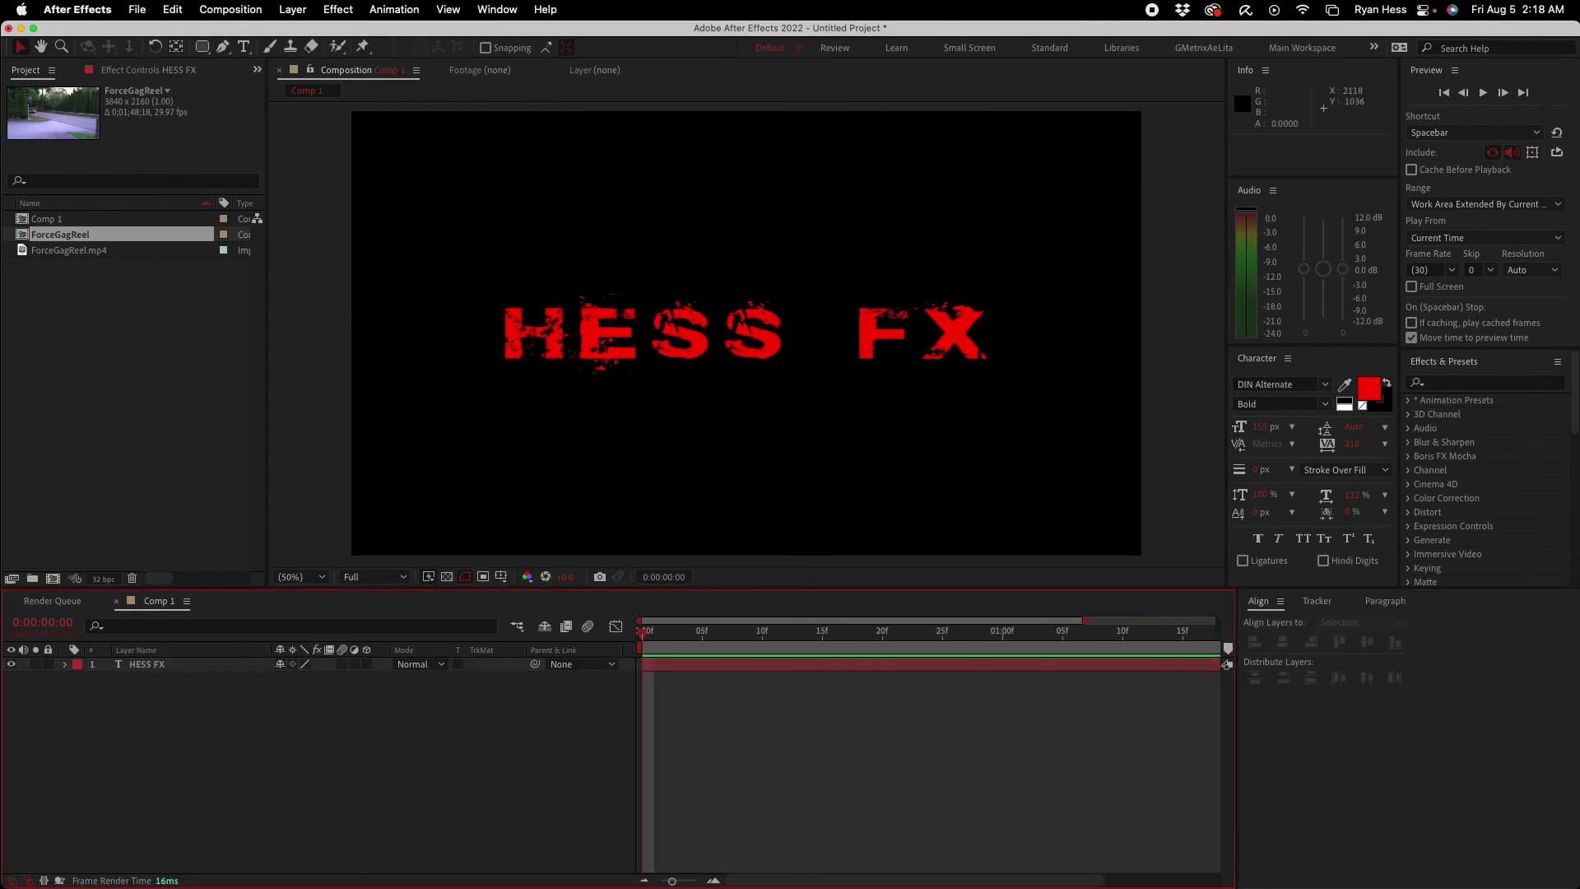